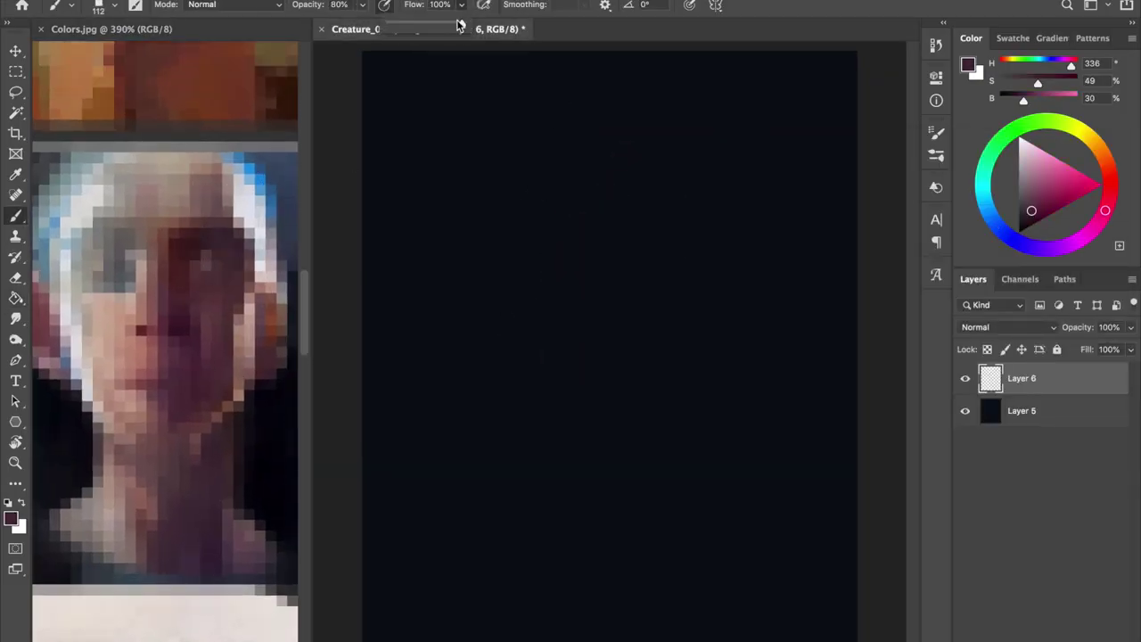
Try a few trial strokes and a first head sketch on Layer 6, then clear them
left_click_drag(612, 128, 565, 293)
key("ctrl+z")
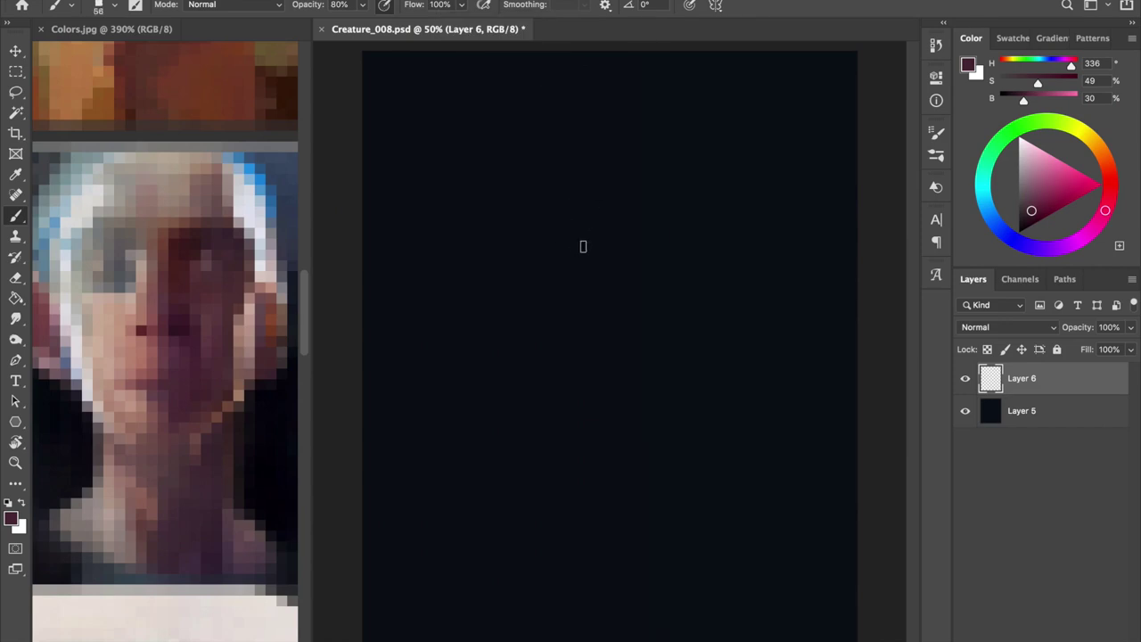
mouse_move(559, 300)
left_mouse_down()
mouse_move(644, 283)
mouse_move(553, 224)
mouse_move(544, 235)
mouse_move(603, 191)
left_mouse_up()
key("e")
key("b")
mouse_move(532, 223)
left_mouse_down()
mouse_move(591, 375)
mouse_move(611, 276)
mouse_move(561, 280)
mouse_move(596, 288)
left_mouse_up()
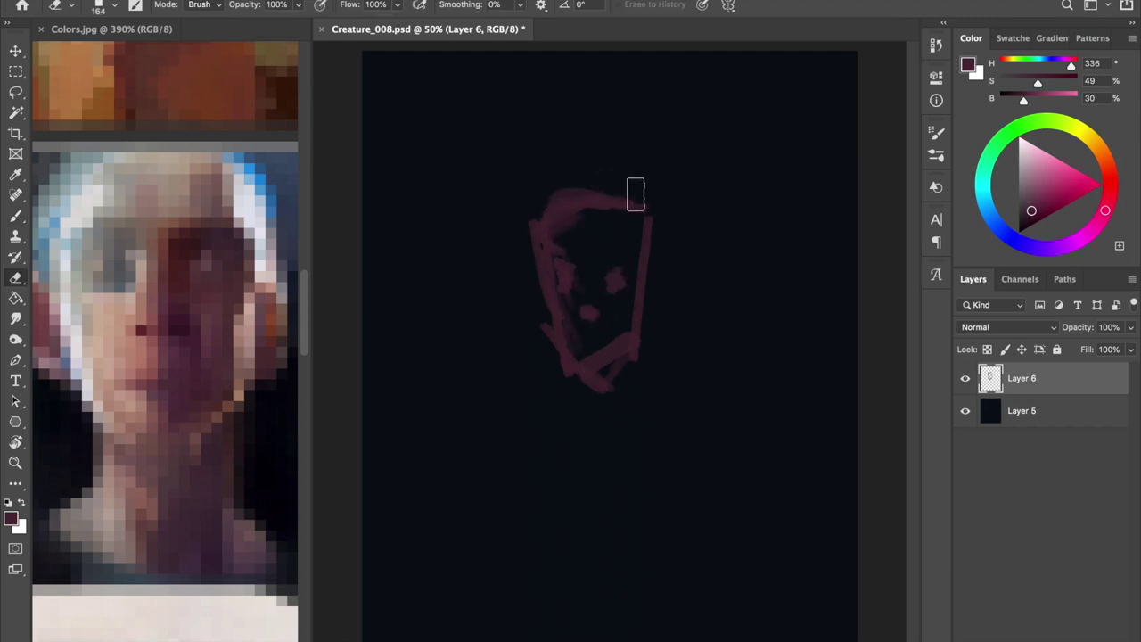
key("BackSpace")
In a slightly different maroon, sketch the boxy head, shaded triangle, shoulder line and collar lines
left_click(199, 377, "alt")
mouse_move(528, 194)
left_mouse_down()
mouse_move(627, 193)
mouse_move(614, 214)
left_mouse_up()
left_click_drag(557, 298, 603, 315)
mouse_move(625, 266)
left_mouse_down()
mouse_move(744, 459)
mouse_move(731, 570)
left_mouse_up()
mouse_move(555, 278)
left_mouse_down()
mouse_move(532, 350)
mouse_move(700, 343)
left_mouse_up()
left_click_drag(550, 331, 509, 500)
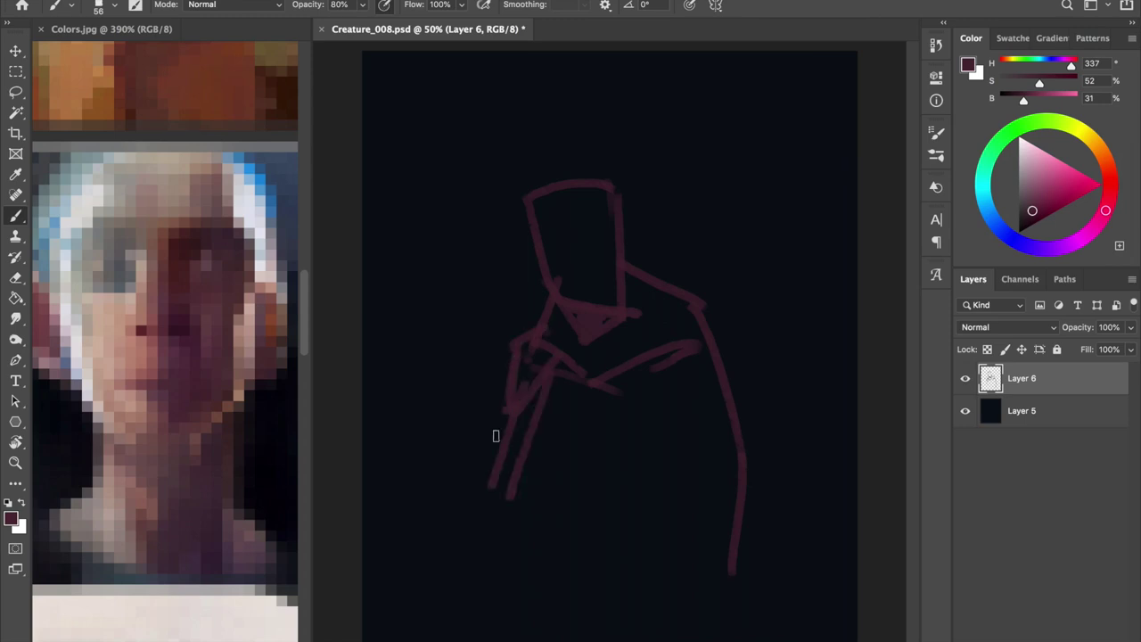
Sketch the long arm lines, diagonal torso line, arm contours and the large hip curve
left_click_drag(522, 383, 419, 637)
left_click_drag(433, 570, 392, 640)
mouse_move(551, 369)
left_mouse_down()
mouse_move(624, 459)
mouse_move(718, 486)
left_mouse_up()
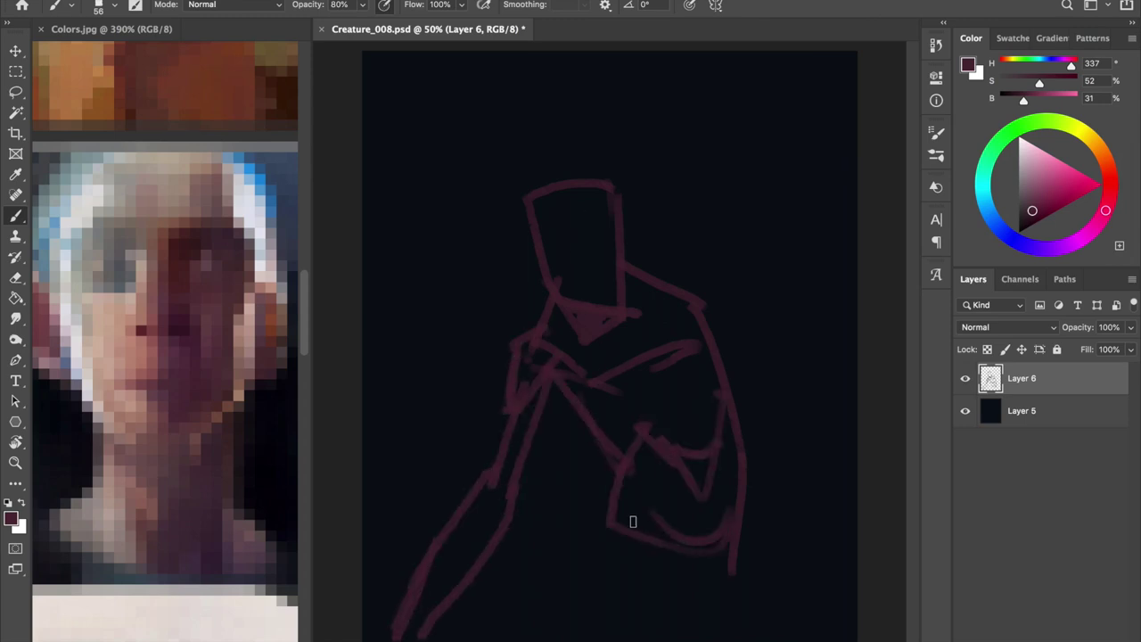
left_click_drag(633, 519, 738, 528)
mouse_move(685, 495)
left_mouse_down()
mouse_move(600, 596)
mouse_move(733, 580)
left_mouse_up()
mouse_move(624, 517)
left_mouse_down()
mouse_move(437, 489)
mouse_move(580, 612)
mouse_move(588, 640)
left_mouse_up()
mouse_move(450, 535)
left_mouse_down()
mouse_move(535, 554)
mouse_move(593, 579)
mouse_move(612, 610)
mouse_move(673, 624)
left_mouse_up()
Add hip, leg and neck strokes, and undo the trial shoulder and raised-arm lines
left_click_drag(551, 567, 597, 595)
left_click_drag(577, 640, 633, 620)
left_click_drag(642, 309, 623, 262)
left_click_drag(698, 331, 558, 306)
mouse_move(668, 343)
left_mouse_down()
mouse_move(449, 285)
mouse_move(515, 239)
left_mouse_up()
key("ctrl+z")
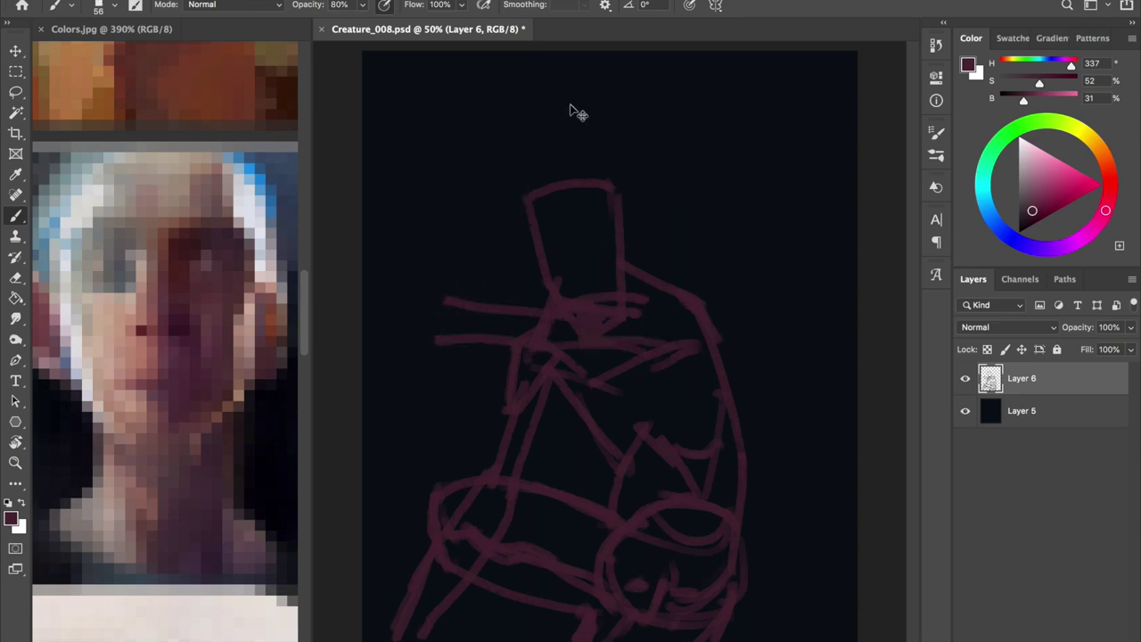
key("ctrl+z")
key("ctrl+z")
Rework the right arm and lower-body lines, shift the sketch up, and sketch the feet
mouse_move(740, 268)
left_mouse_down()
mouse_move(650, 287)
mouse_move(829, 347)
mouse_move(781, 285)
mouse_move(833, 526)
left_mouse_up()
key("ctrl+z")
key("ctrl+z")
key("ctrl+z")
key("ctrl+z")
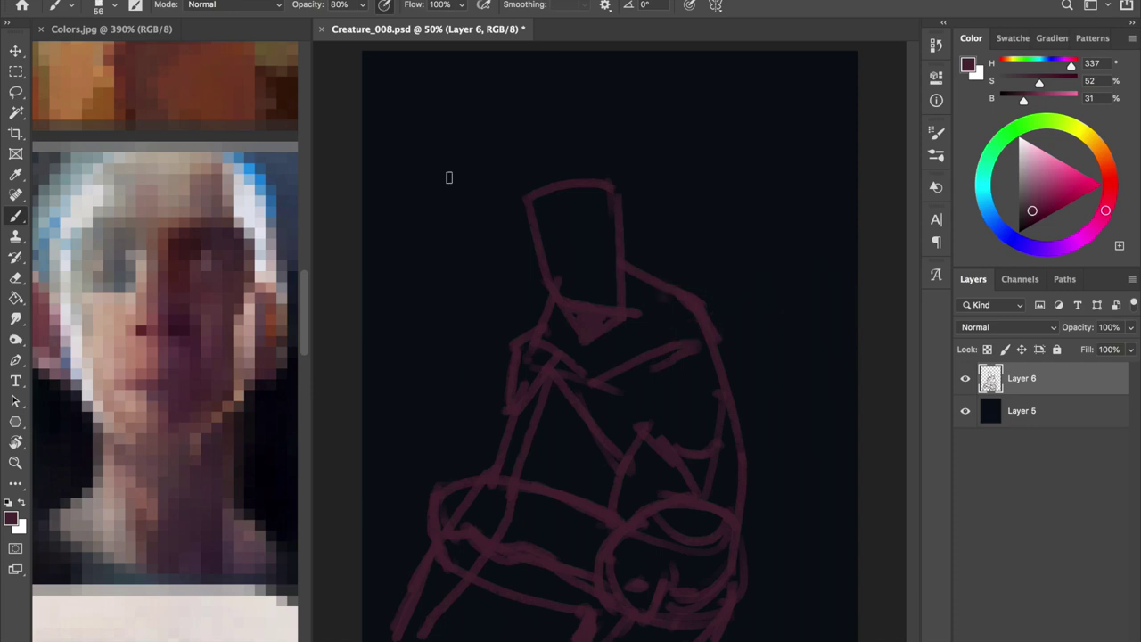
mouse_move(690, 363)
left_mouse_down()
mouse_move(637, 419)
mouse_move(513, 638)
left_mouse_up()
left_click_drag(593, 584, 545, 624)
left_click_drag(628, 431, 642, 334, "ctrl")
mouse_move(624, 546)
left_mouse_down()
mouse_move(560, 568)
mouse_move(615, 571)
left_mouse_up()
mouse_move(664, 535)
left_mouse_down()
mouse_move(708, 571)
mouse_move(726, 560)
left_mouse_up()
Save, then add right-arm strokes and sketch the lower-left feet and toes
key("ctrl+s")
left_click_drag(703, 356, 715, 258)
mouse_move(560, 510)
left_mouse_down()
mouse_move(534, 564)
mouse_move(539, 631)
left_mouse_up()
left_click_drag(512, 595, 433, 610)
left_click_drag(509, 588, 446, 631)
Refine the toe strokes and nudge the whole sketch to the right
mouse_move(437, 535)
left_mouse_down()
mouse_move(420, 573)
mouse_move(363, 601)
left_mouse_up()
left_click_drag(424, 539, 364, 563)
key("v")
left_click_drag(501, 468, 548, 466)
Magic Wand the background, invert to the figure, and fill it with maroon on a new layer below
key("e")
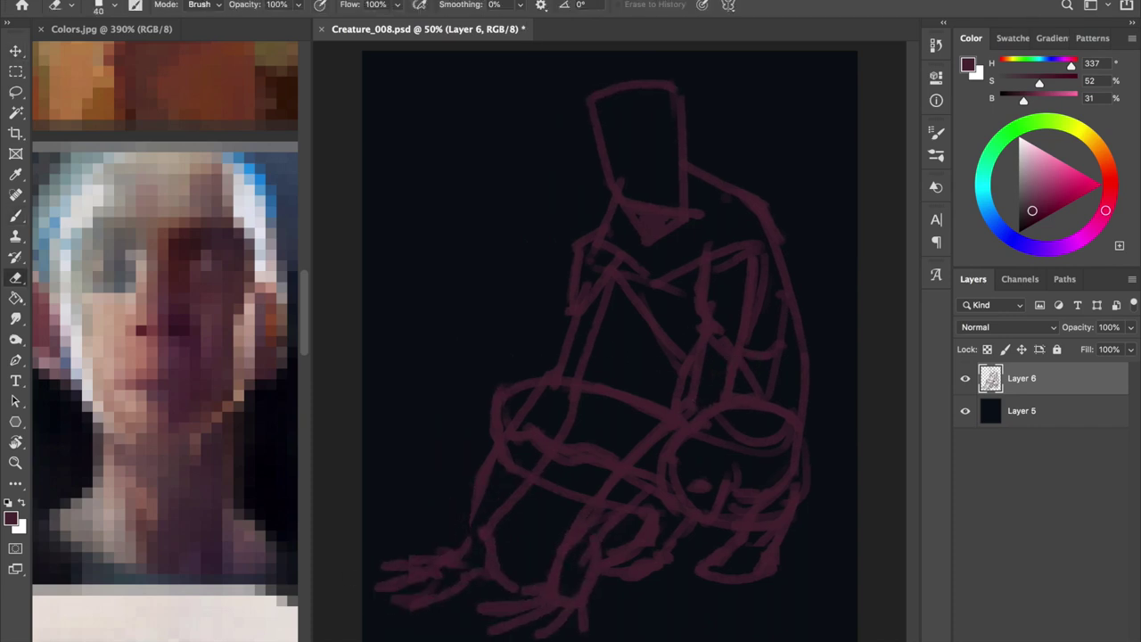
key("b")
key("w")
left_click(797, 186)
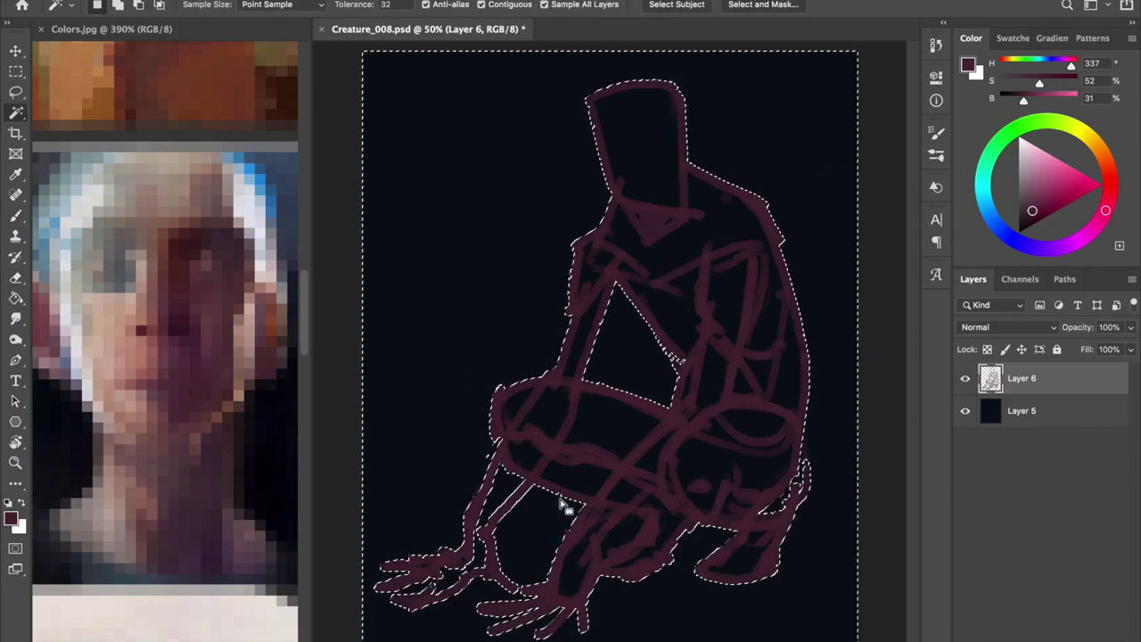
left_click(988, 407)
key("ctrl+shift+alt+n")
key("g")
left_click(731, 290)
Darken the fill with Hue/Saturation Lightness -20, deselect, paint over the finger gaps, and save
key("ctrl+u")
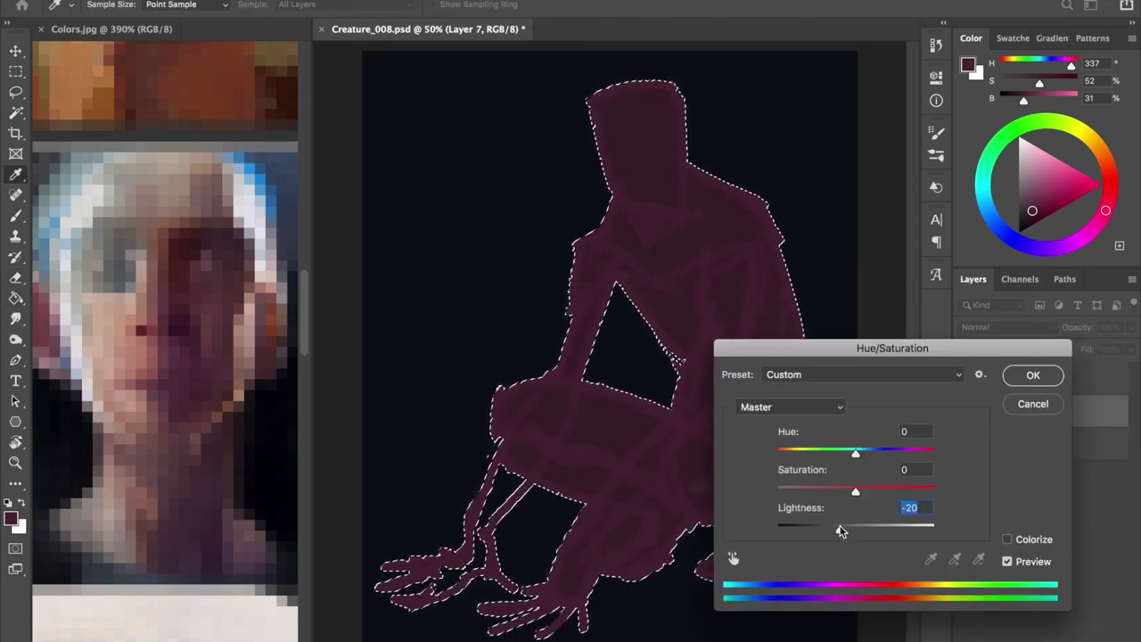
left_click(1033, 376)
key("ctrl+d")
left_click(1022, 410)
key("b")
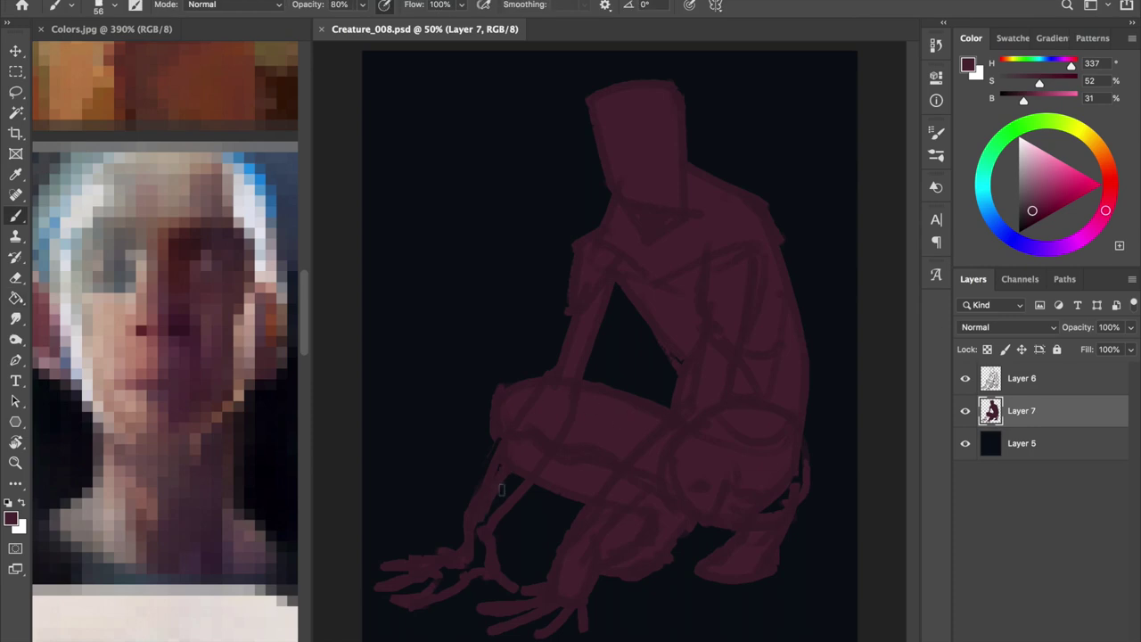
left_click_drag(485, 562, 435, 578)
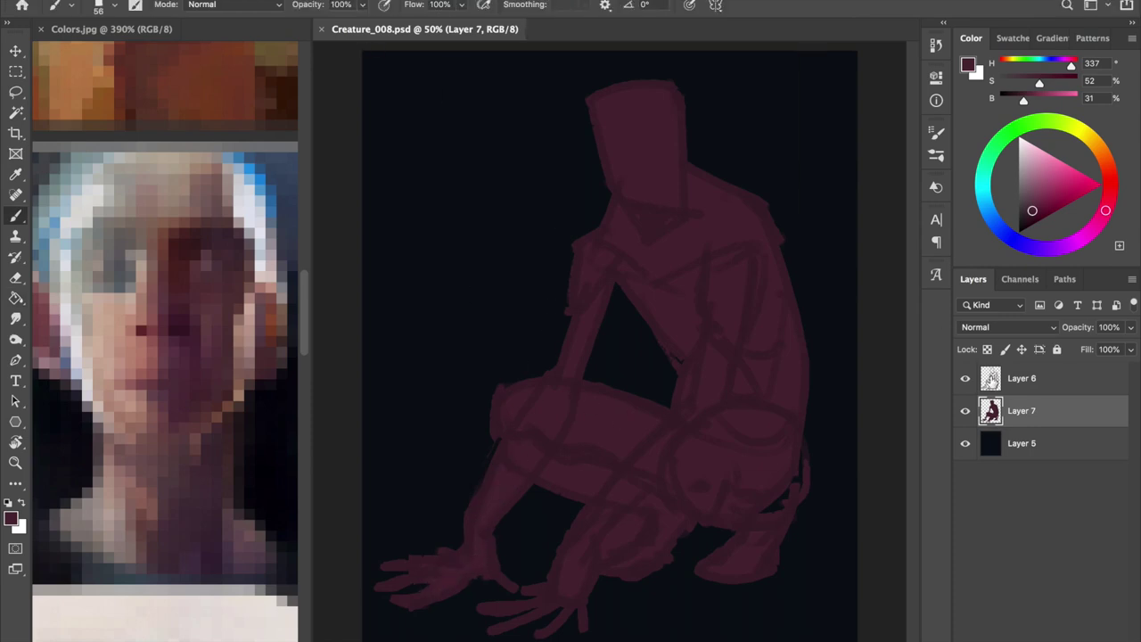
key("ctrl+s")
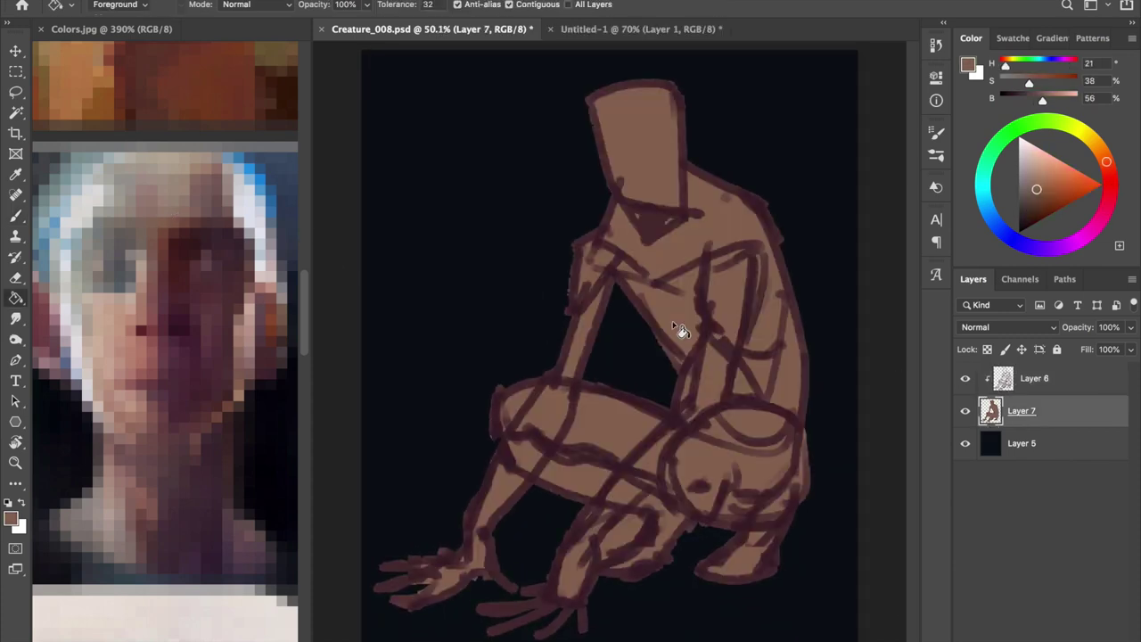
Refill the figure on Layer 7 with a lighter pink skin tone
scroll(157, 377, "down", 5)
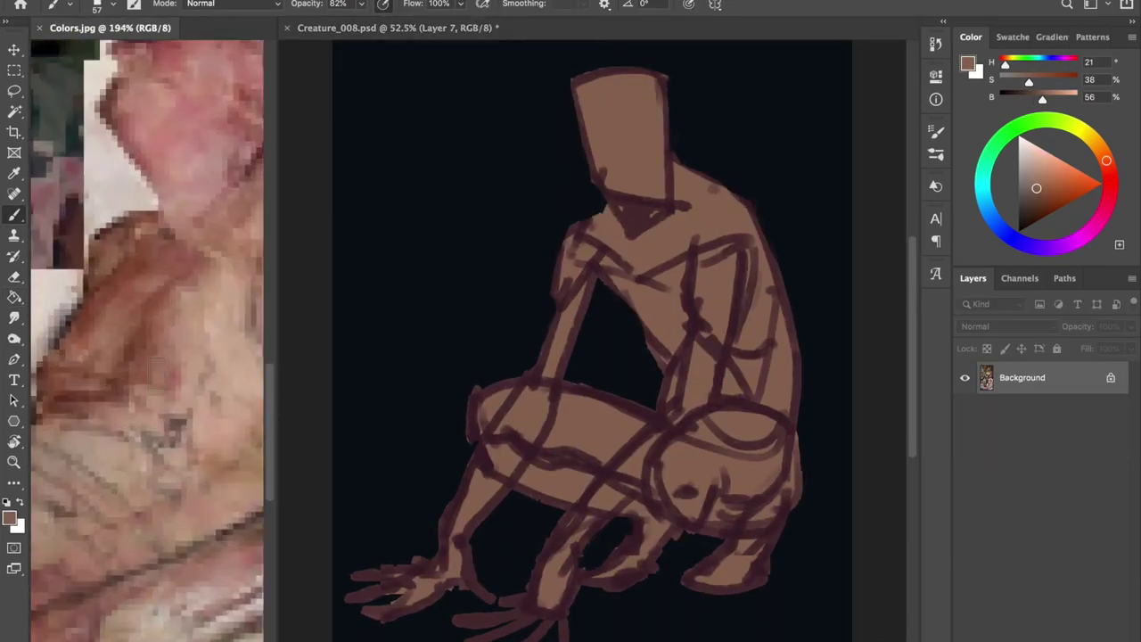
scroll(158, 378, "down", 5)
key("g")
left_click(214, 318, "alt")
left_click(676, 207)
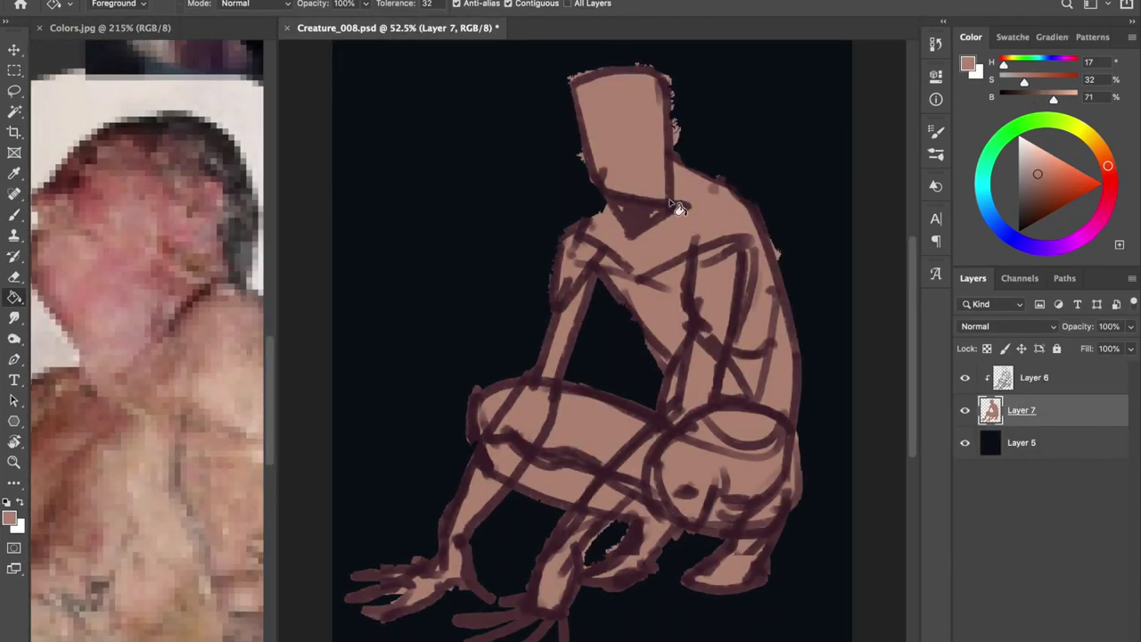
Recolour the Layer 6 outlines brown via a clipped fill layer merged down
left_click(1034, 377)
left_click(175, 163, "alt")
left_click(587, 86)
key("ctrl+shift+n")
key("Return")
left_click(640, 150)
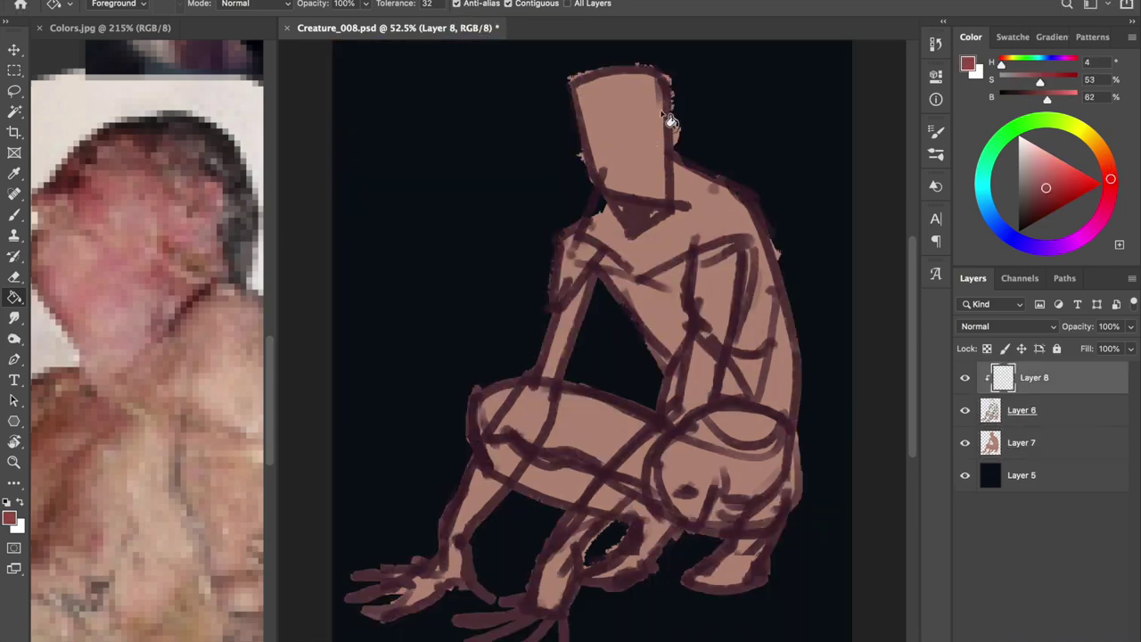
left_click(560, 148, "alt")
left_click(644, 184)
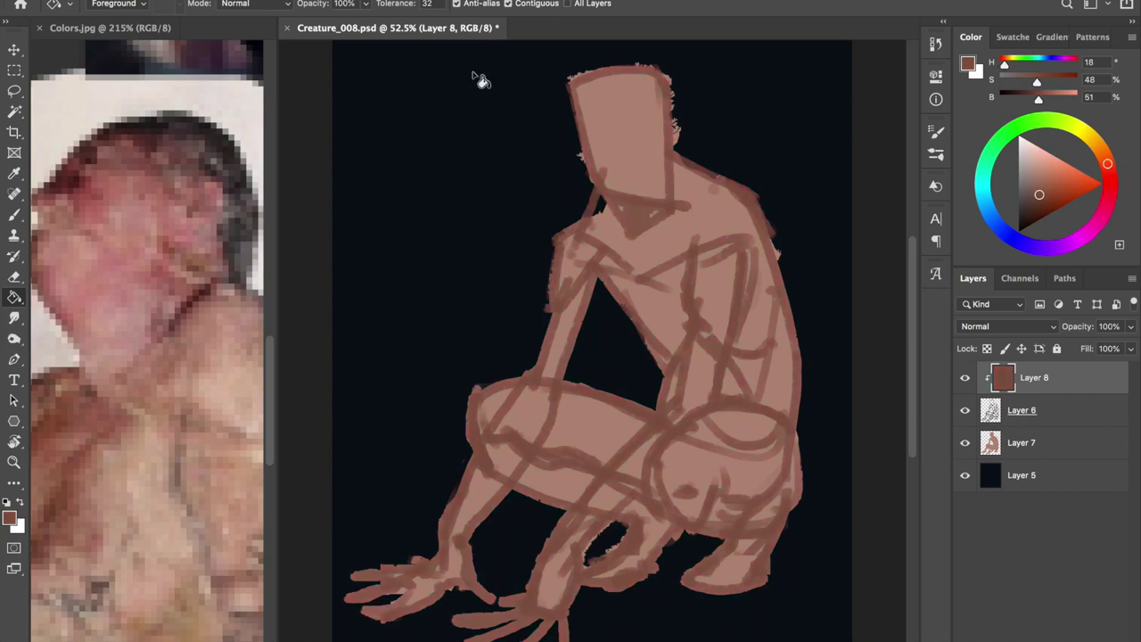
key("ctrl+e")
Clip the lines to the figure fill and erase its stray outer edges and the gap between the legs
key("ctrl+alt+g")
key("alt+bracketleft")
key("e")
left_click_drag(677, 143, 675, 61)
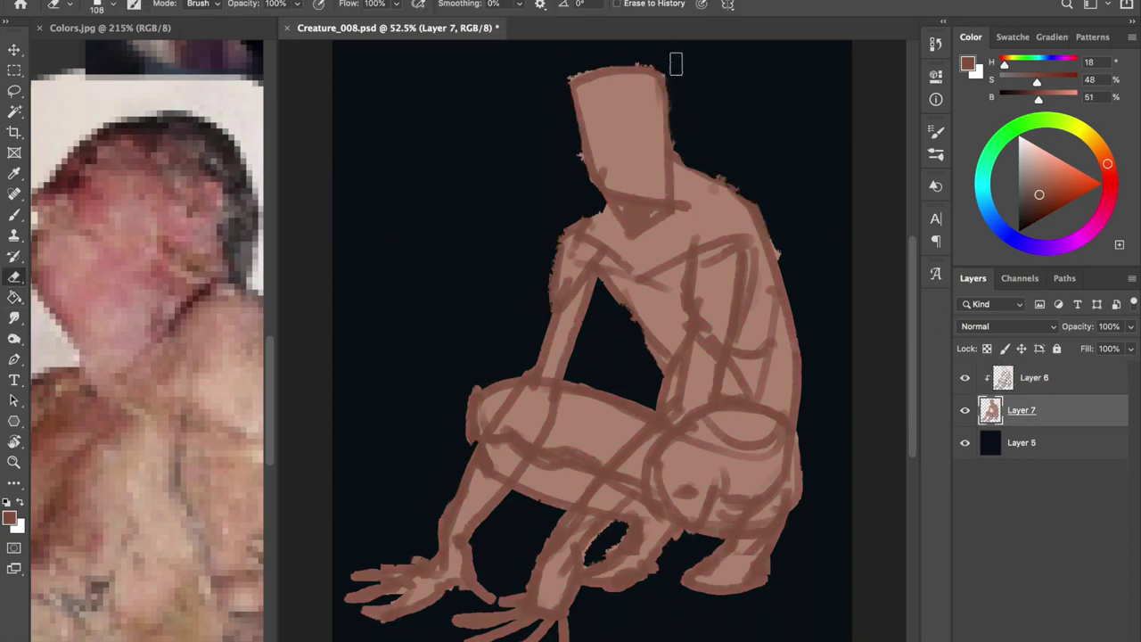
left_click_drag(466, 433, 747, 181)
left_click_drag(624, 535, 584, 557)
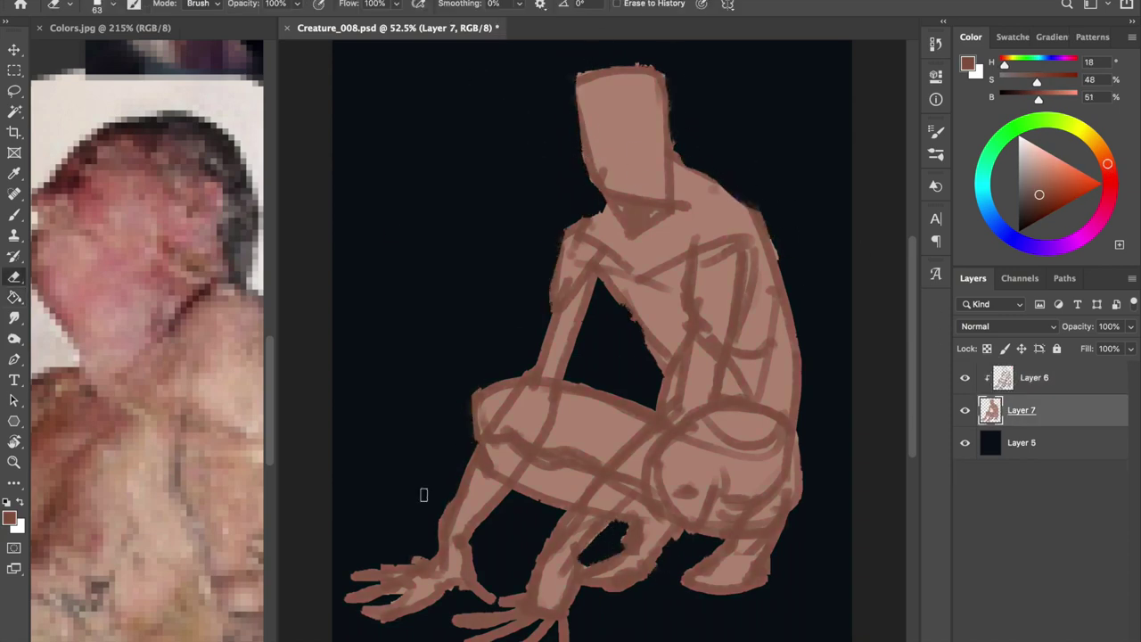
left_click(591, 415, "alt")
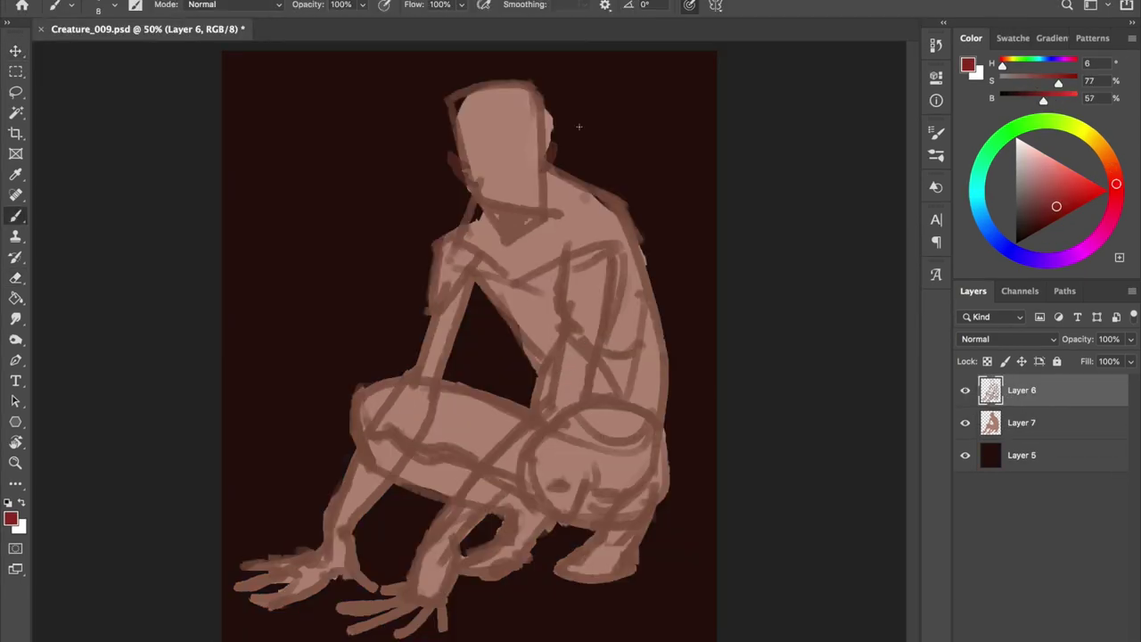
right_click(579, 127)
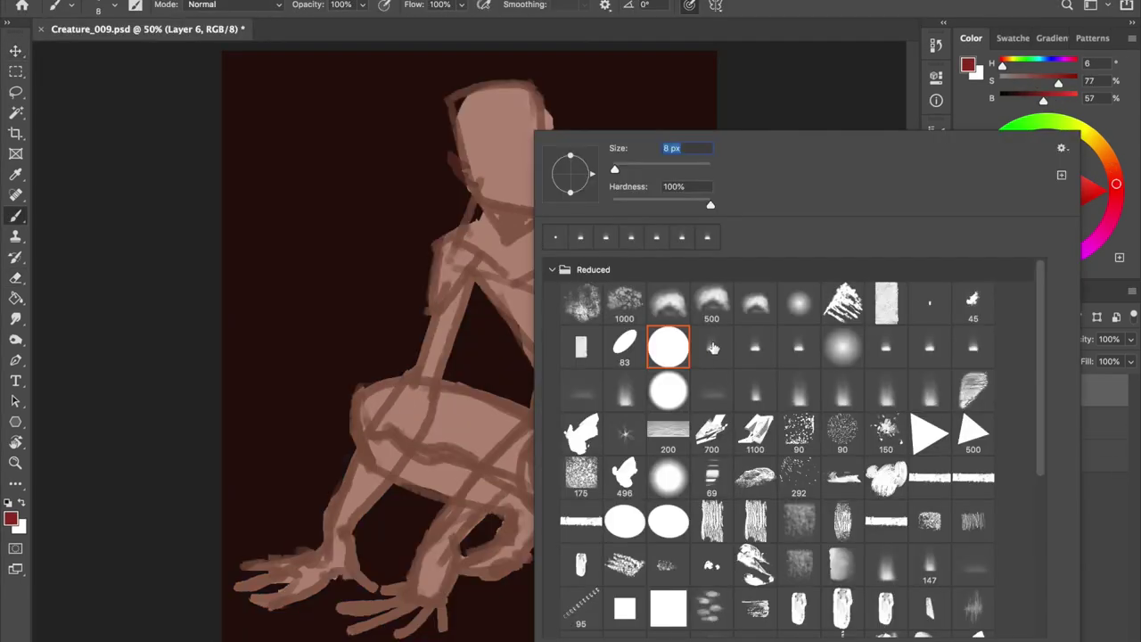
Add a new layer clipped to the figure and fill it with purple
key("Escape")
key("alt+bracketleft")
key("ctrl+shift+alt+n")
key("ctrl+alt+g")
key("g")
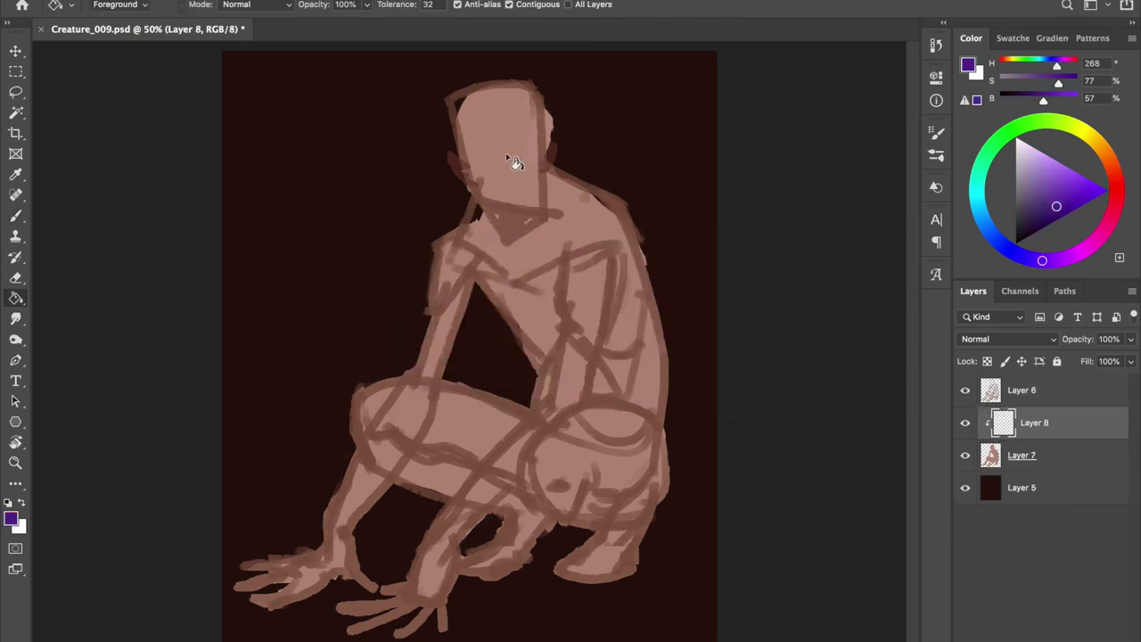
left_click(545, 255)
Shift the hue and darken the purple with Hue/Saturation, then round off the head's top
key("ctrl+u")
left_click_drag(855, 453, 802, 451)
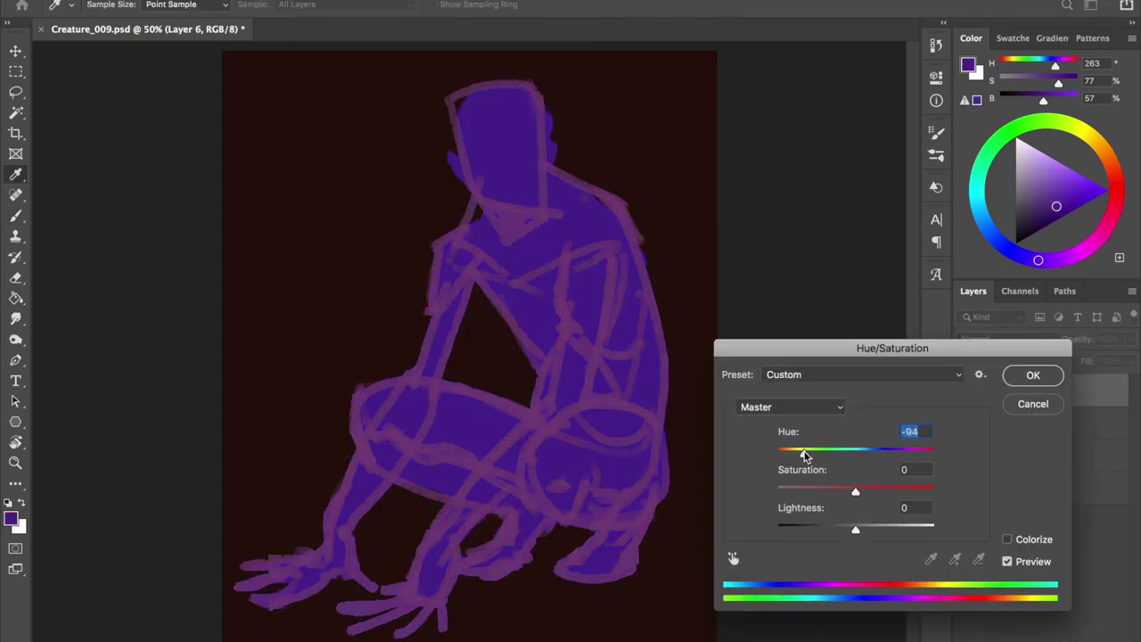
left_click_drag(855, 530, 831, 531)
key("Return")
key("b")
mouse_move(508, 117)
left_mouse_down()
mouse_move(440, 135)
mouse_move(458, 95)
left_mouse_up()
left_click(550, 143, "alt")
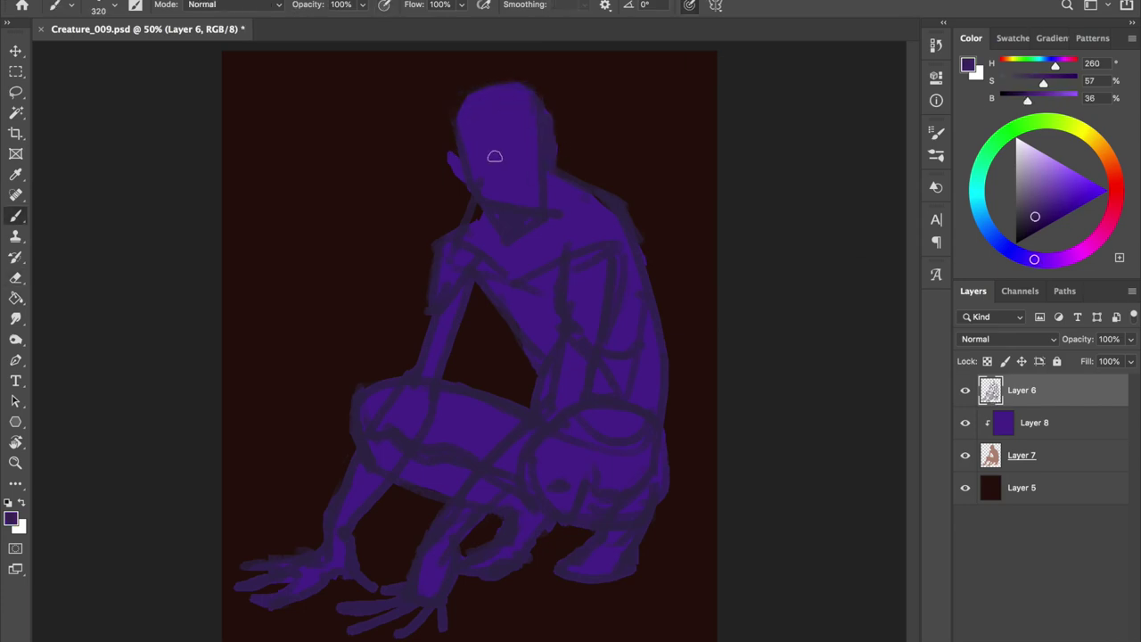
Save, then repaint darker purple shading around the neck and collar with a slightly larger brush
key("e")
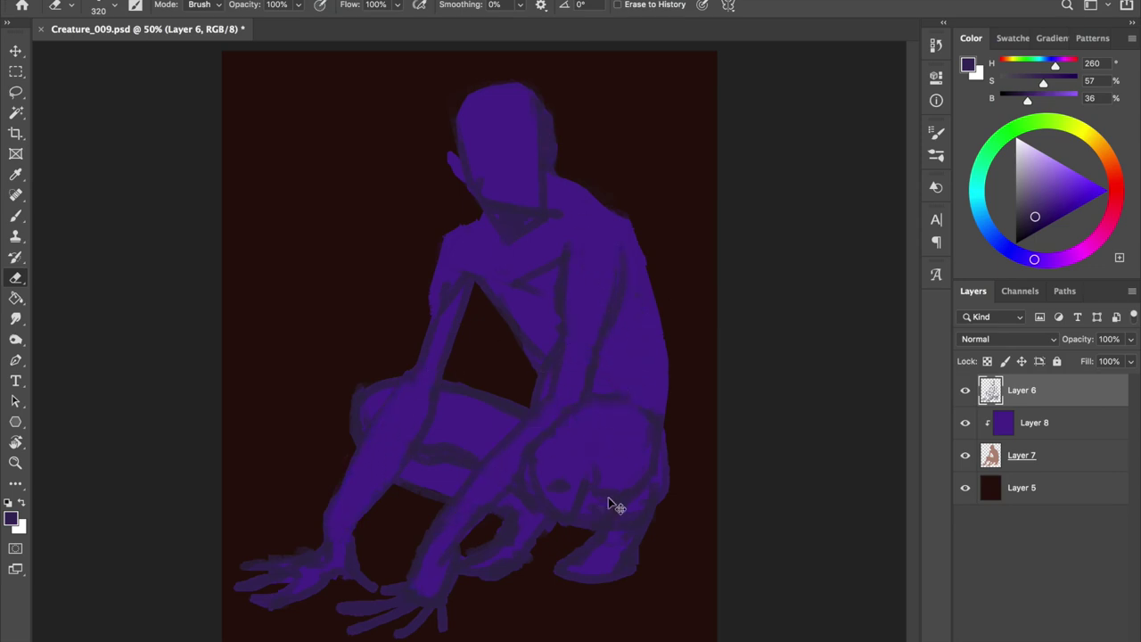
key("ctrl+s")
key("b")
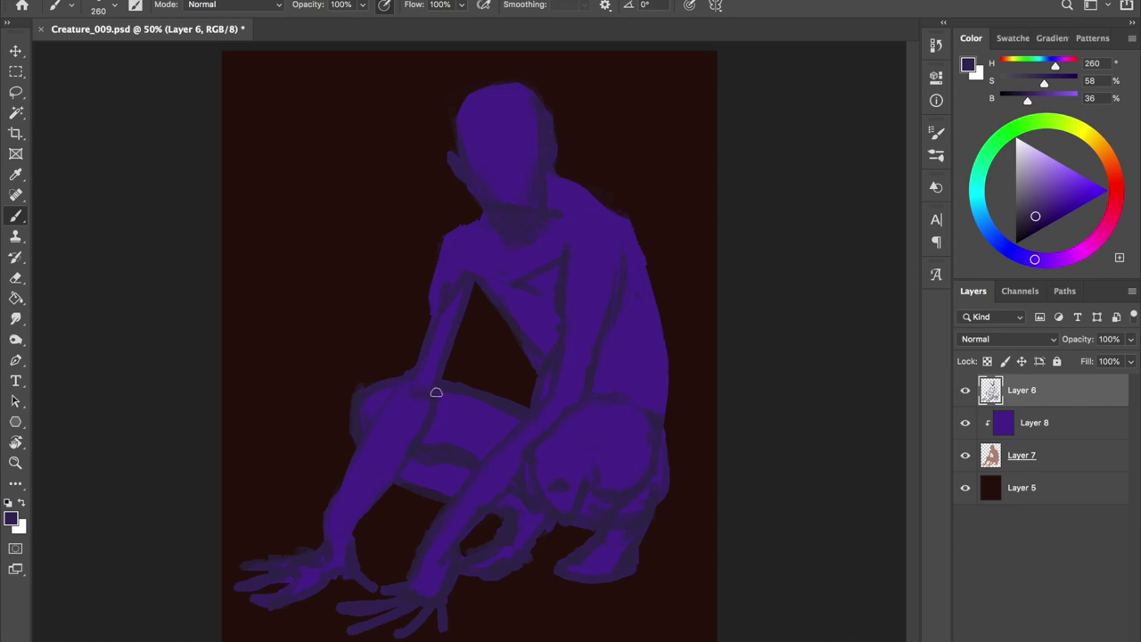
left_click_drag(452, 245, 469, 264)
left_click(623, 340, "alt")
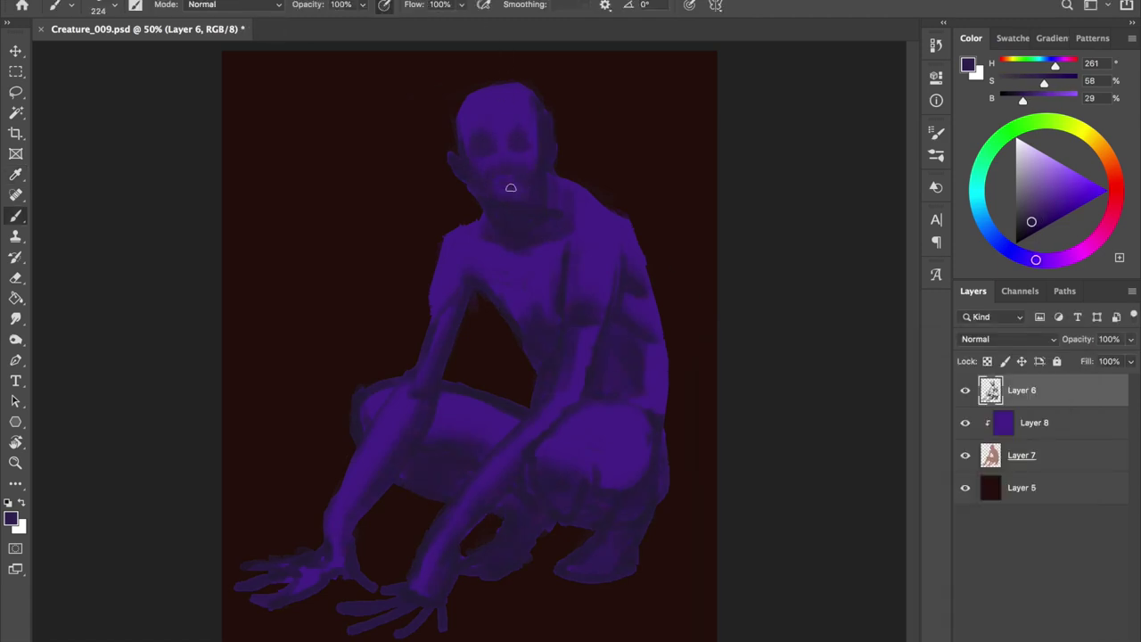
left_click_drag(486, 210, 580, 199)
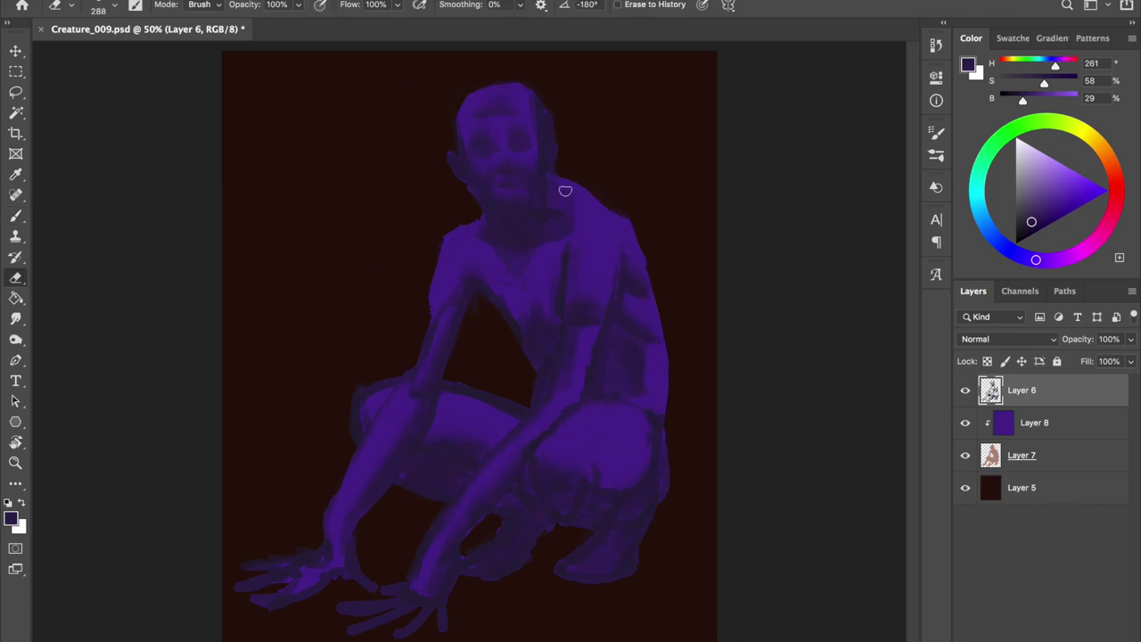
Add a new clipped layer, sample a brighter purple, and return to the line layer with the Eraser
key("ctrl+shift+n")
key("Return")
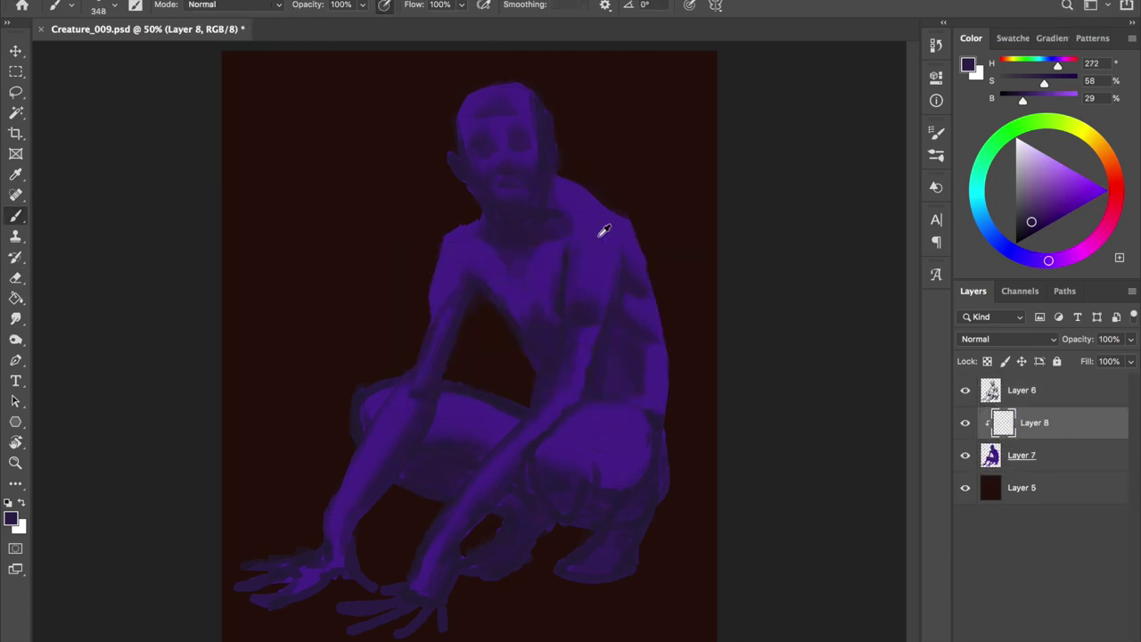
left_click(589, 269, "alt")
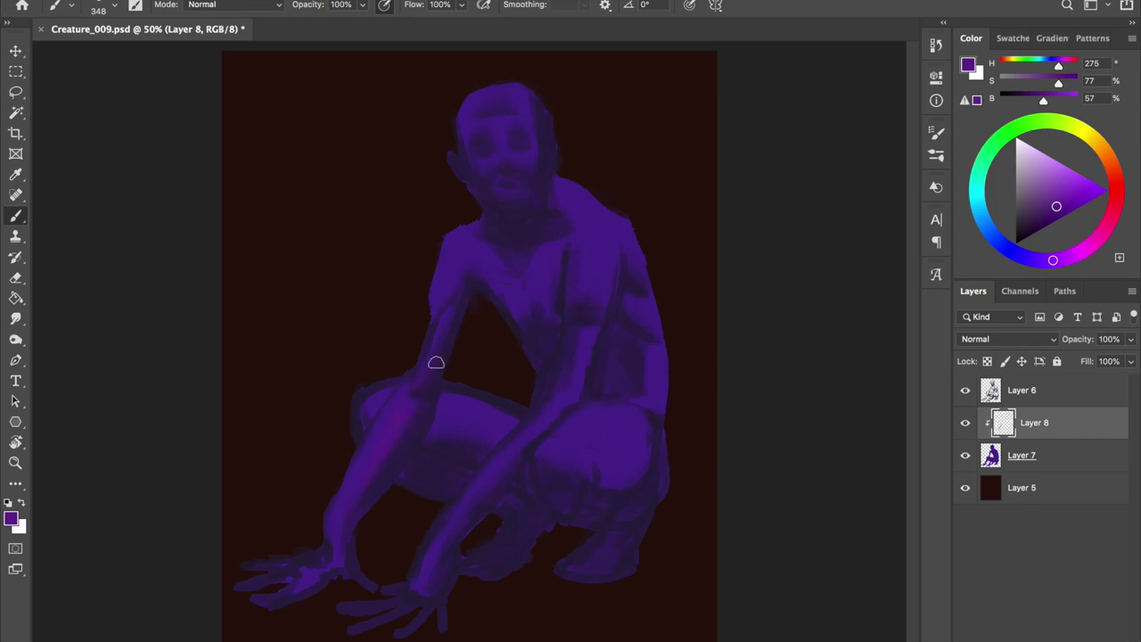
key("alt+bracketright")
key("e")
right_click(499, 334)
key("Escape")
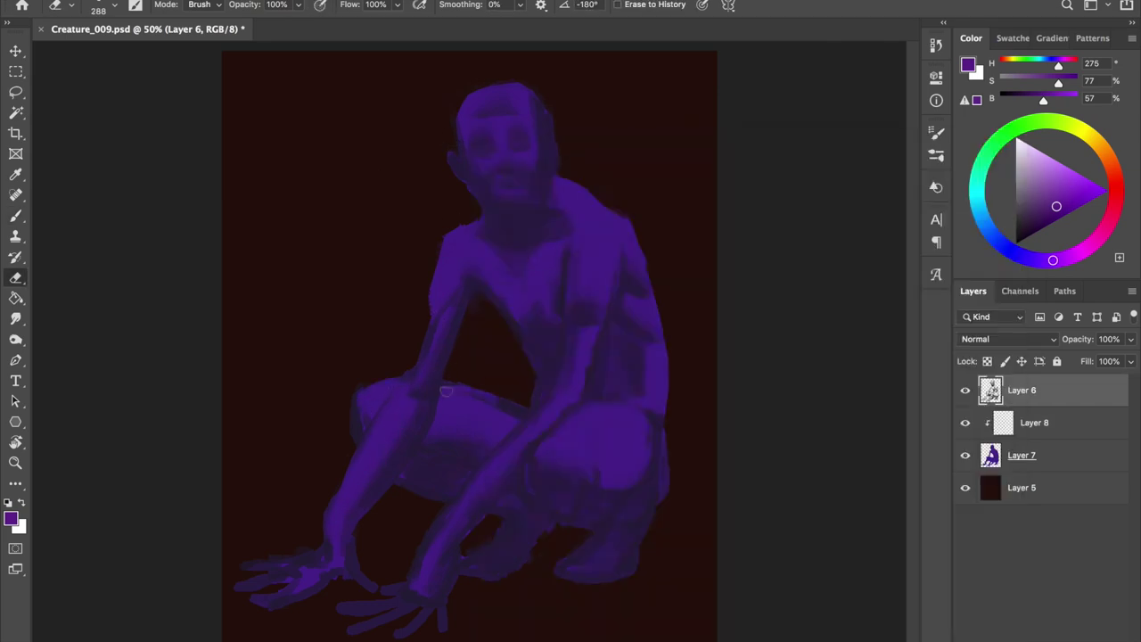
Erase stray strokes around the hands, then pick a lighter highlight purple on Layer 8
key("b")
left_click(638, 368, "alt")
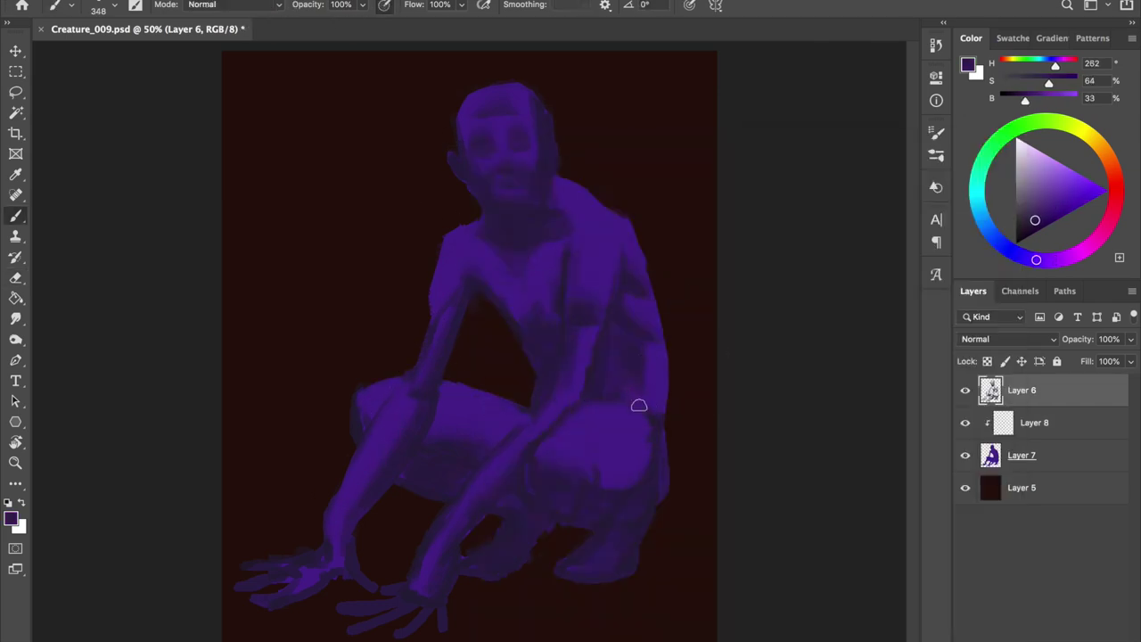
key("e")
left_click_drag(329, 550, 410, 585)
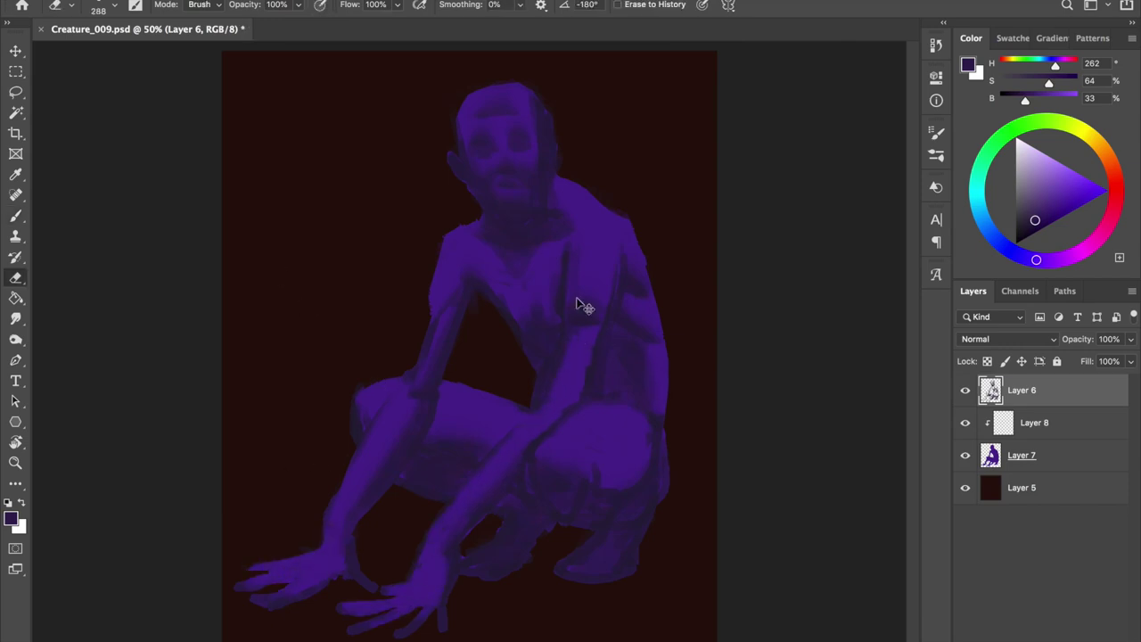
key("b")
left_click_drag(1025, 100, 1012, 100)
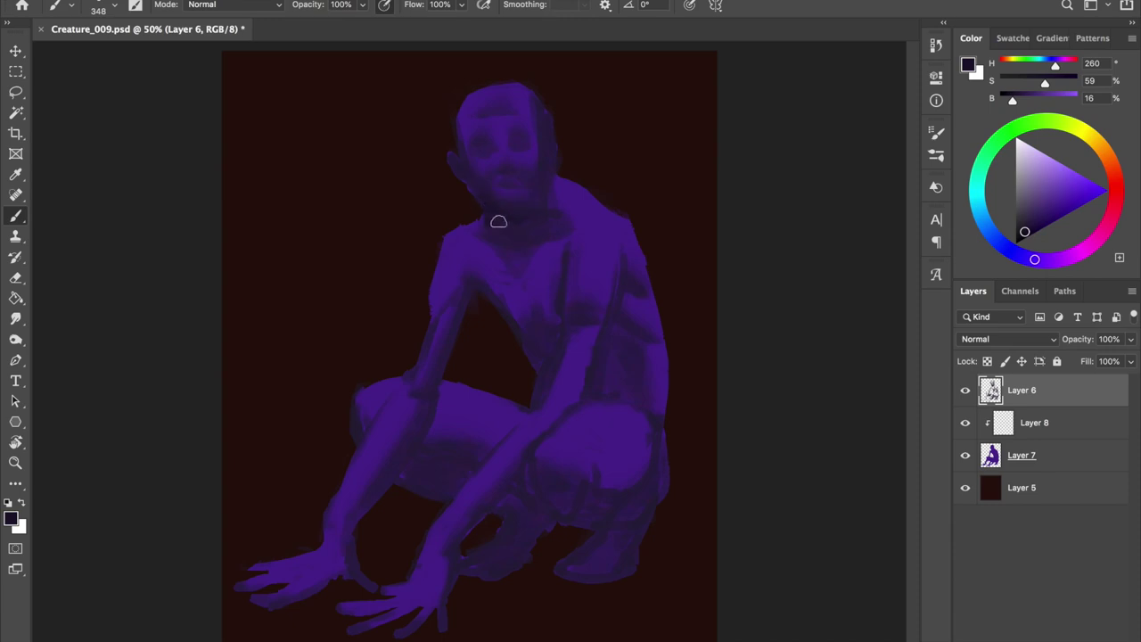
key("alt+bracketleft")
mouse_move(505, 94)
left_mouse_down()
mouse_move(514, 116)
mouse_move(527, 97)
mouse_move(521, 82)
left_mouse_up()
Darken the head strokes by lowering their lightness in Hue/Saturation, then save
left_click(499, 93, "alt")
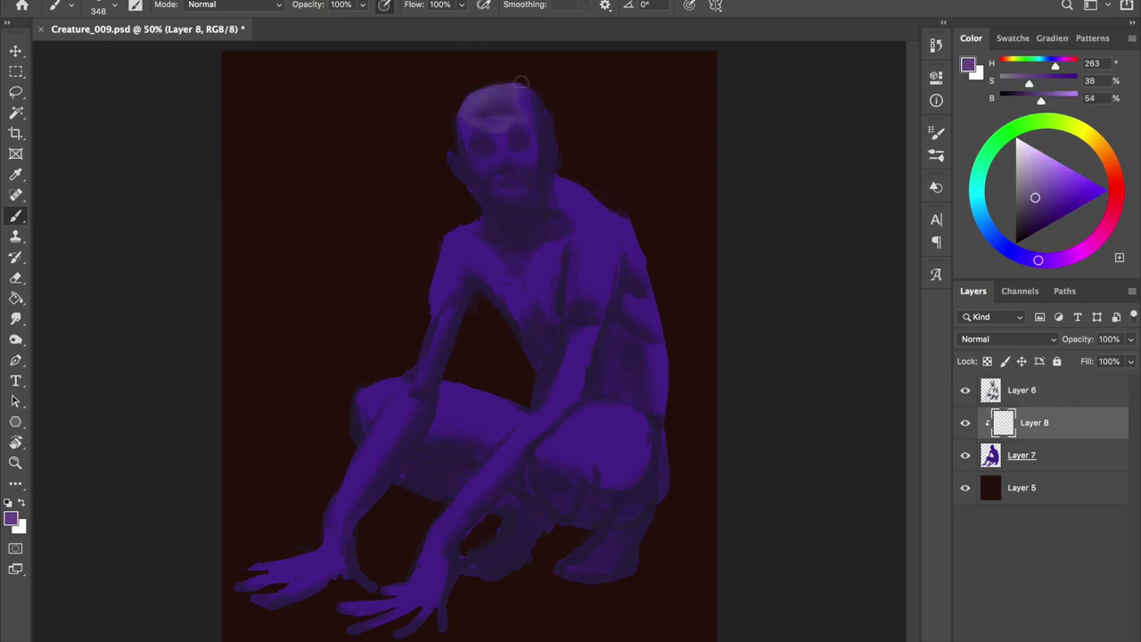
key("ctrl+z")
key("ctrl+z")
key("ctrl+z")
key("alt+bracketright")
key("ctrl+u")
left_click_drag(853, 455, 719, 508)
key("Return")
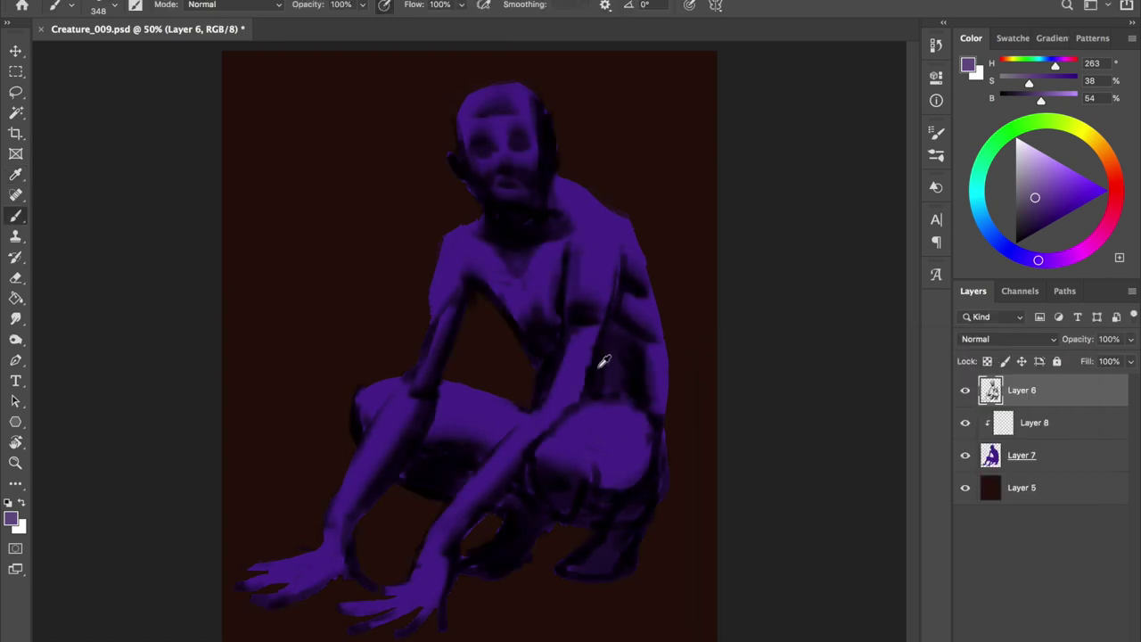
key("ctrl+s")
Paint a near-black stroke along the neck, touching it up with the eraser
left_click(570, 478, "alt")
left_click_drag(510, 237, 530, 229)
key("e")
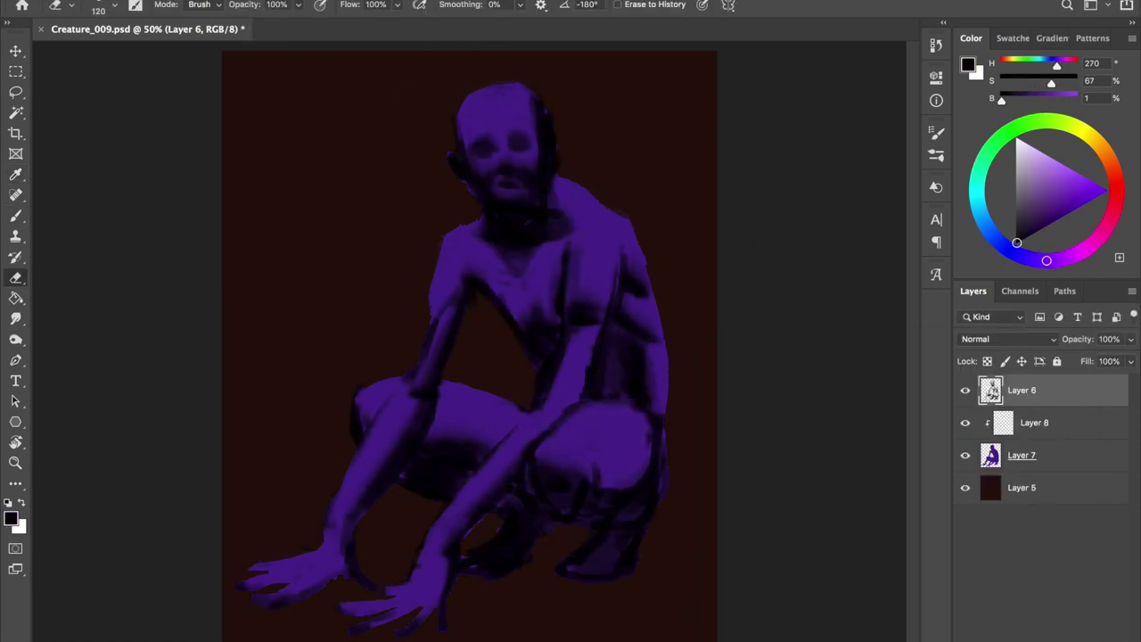
key("b")
left_click(499, 115, "alt")
key("e")
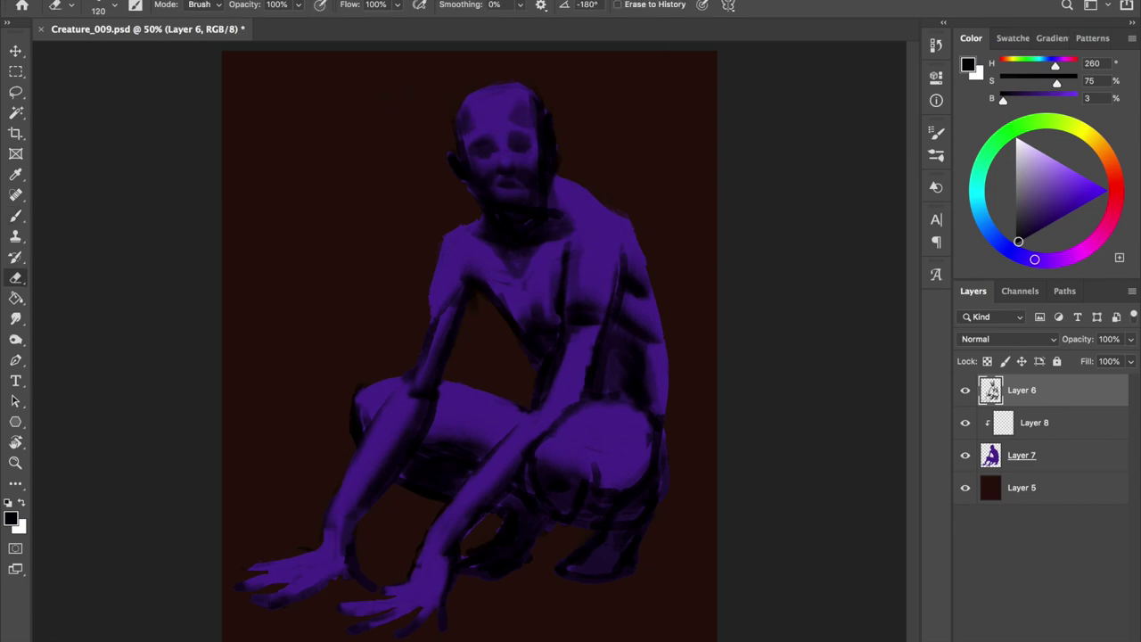
key("b")
left_click(547, 166, "alt")
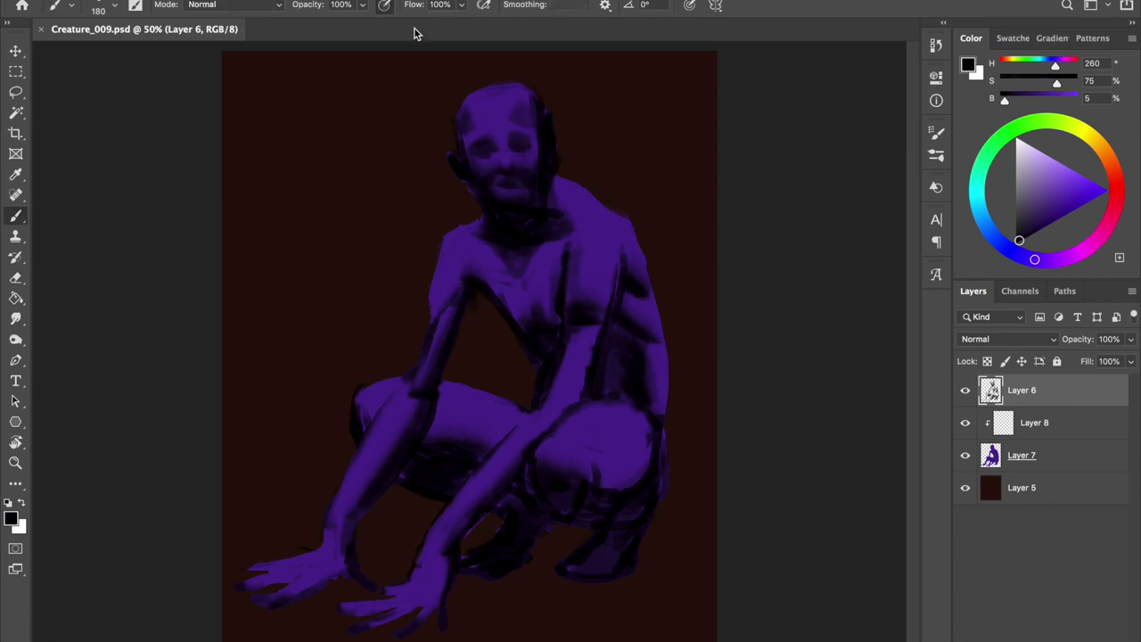
Lasso-select the creature's head and transform it to reshape it
key("l")
mouse_move(540, 76)
left_mouse_down()
mouse_move(464, 152)
mouse_move(372, 126)
left_mouse_up()
key("ctrl+t")
key("Return")
With a different brush, fill out the head's top-left and extend the right shoulder
key("b")
right_click(866, 306)
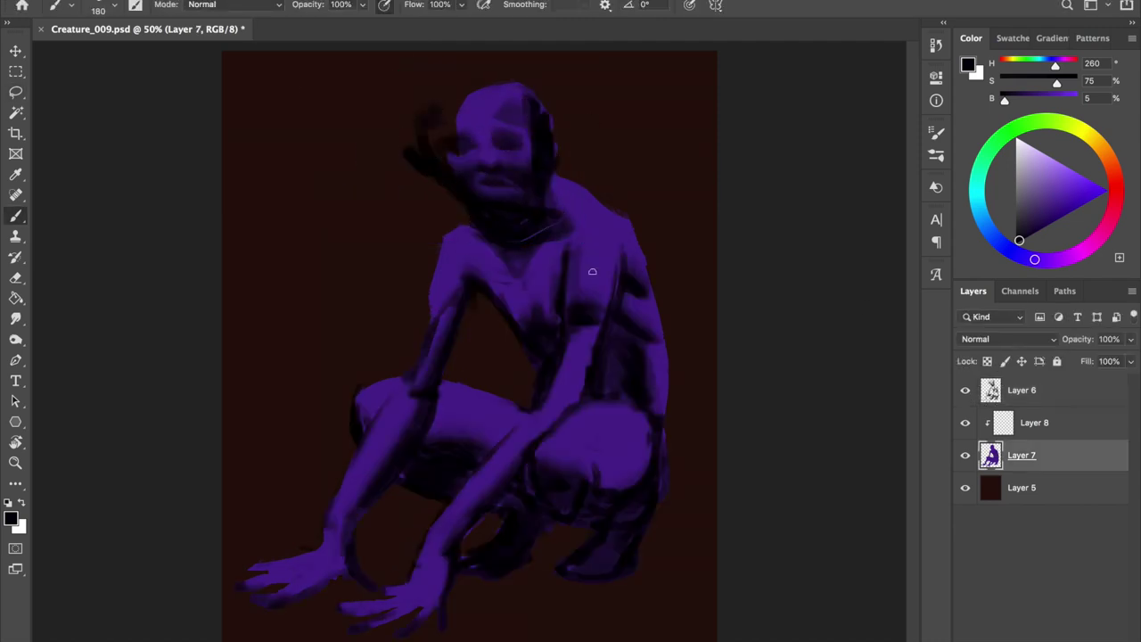
key("Escape")
left_click(535, 134, "alt")
left_click_drag(466, 115, 431, 112)
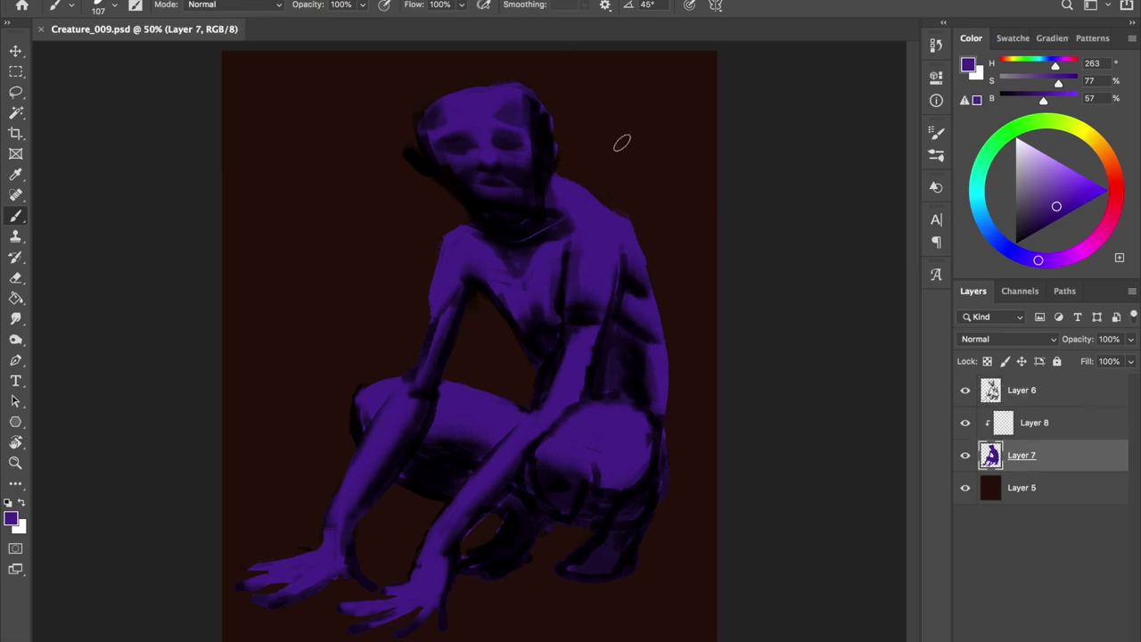
left_click_drag(621, 143, 660, 303)
Return to Layer 6 with default black paint and a larger brush
key("alt+]")
key("alt+]")
right_click(522, 143)
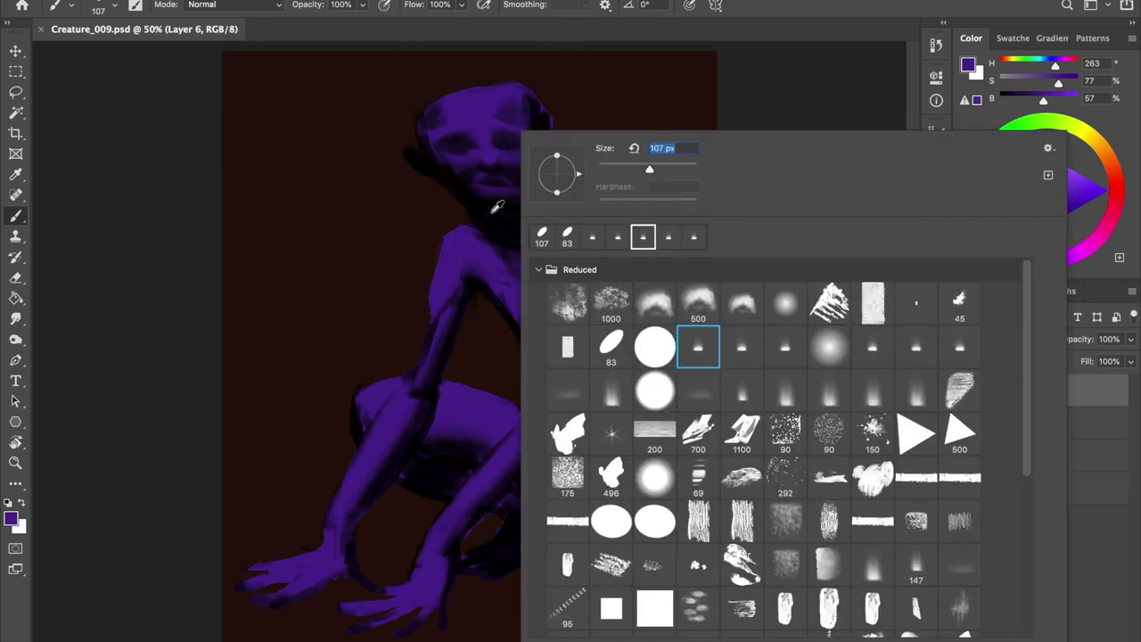
key("Escape")
key("e")
key("d")
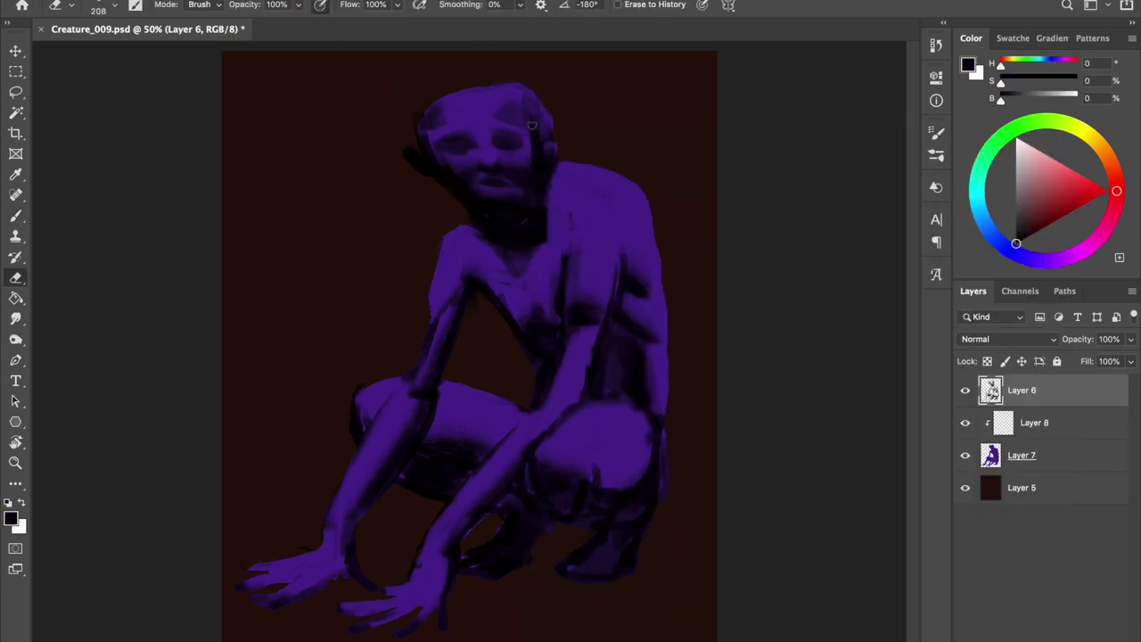
key("b")
left_click_drag(531, 125, 551, 107)
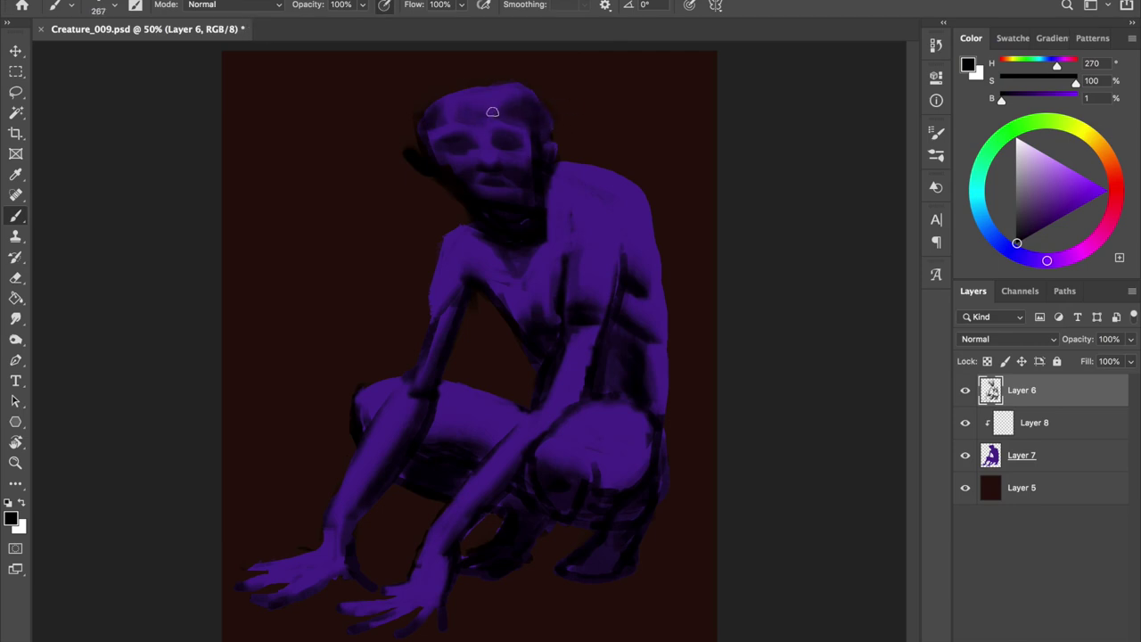
Touch up the Layer 6 shading with a sampled dark colour and save
key("e")
key("b")
left_click(499, 178, "alt")
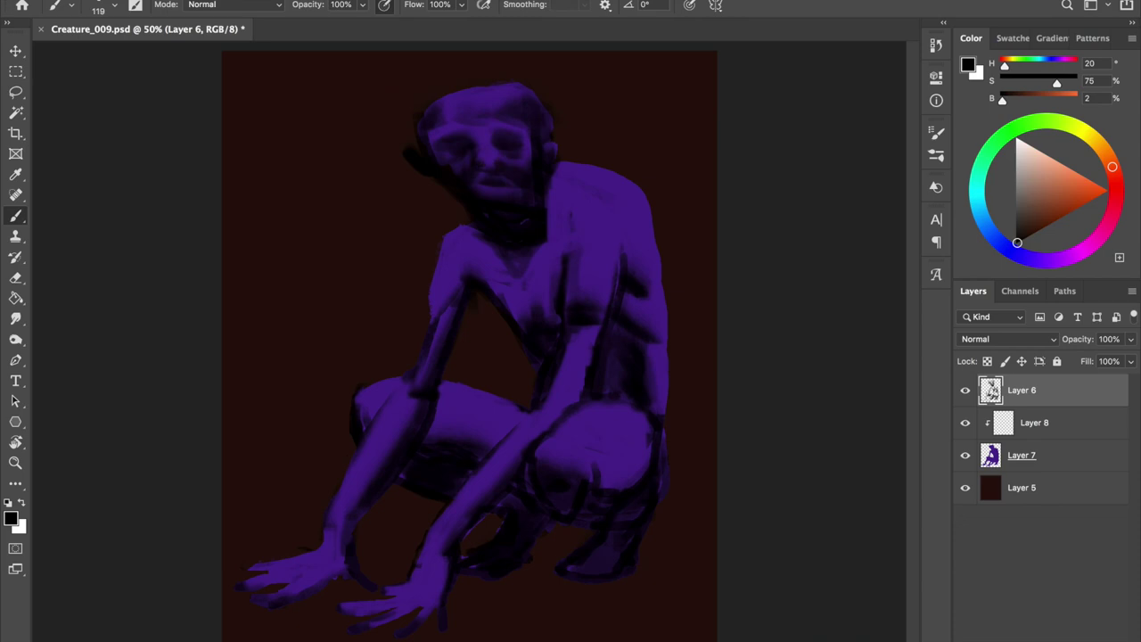
key("ctrl+s")
Enlarge the eraser, then move to Layer 7 and pick a purple for the silhouette
key("e")
left_click_drag(428, 112, 455, 112)
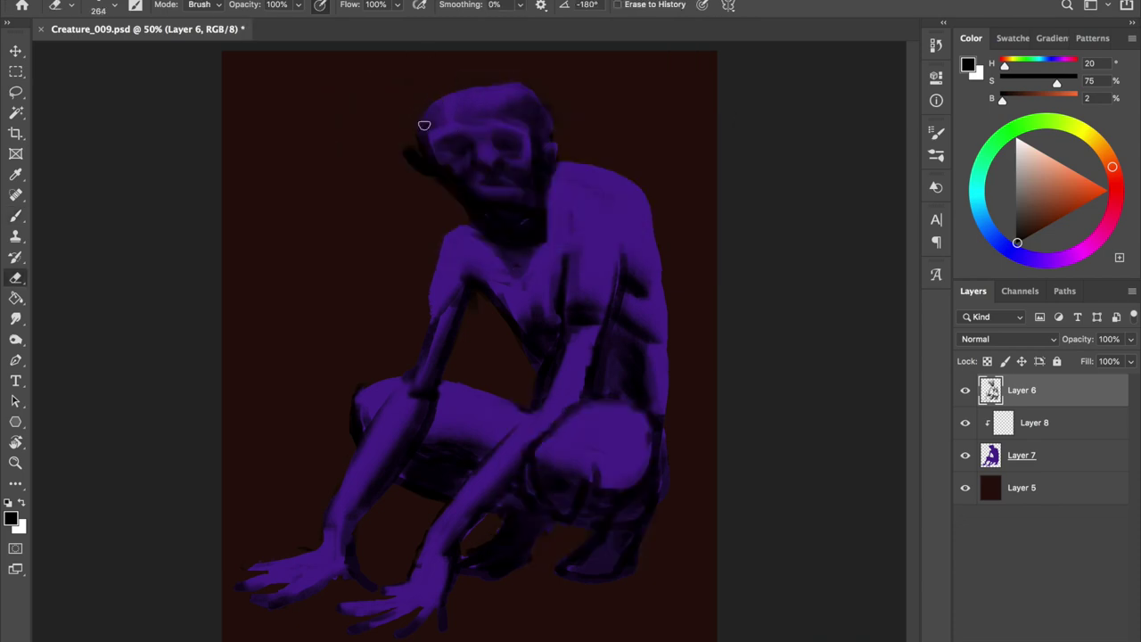
left_click(489, 224, "ctrl")
key("b")
left_click(477, 104, "alt")
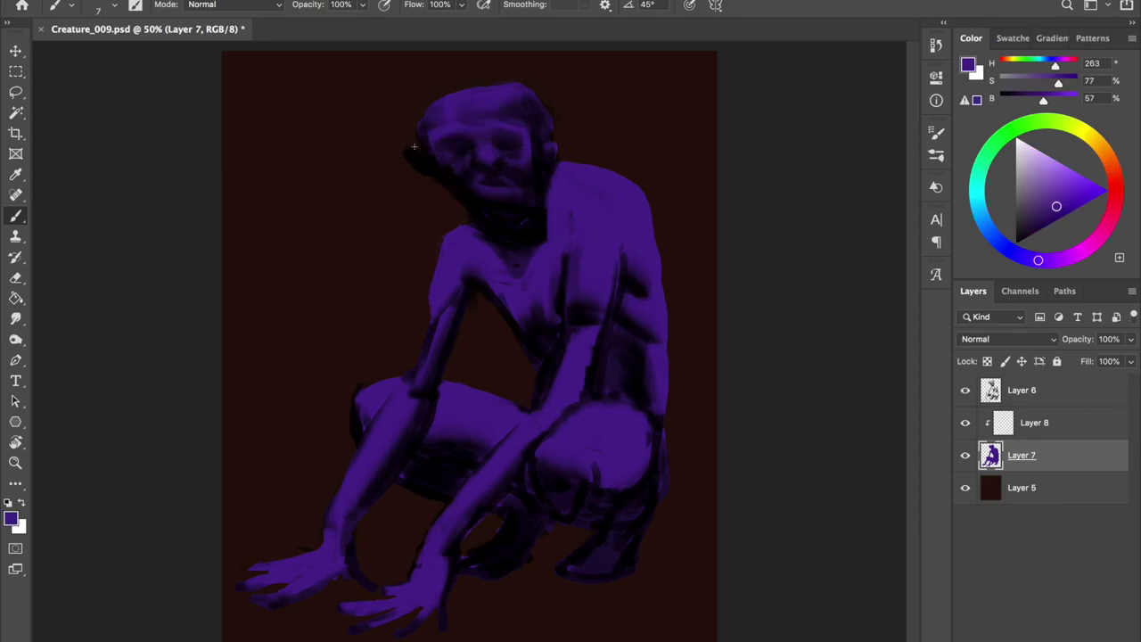
Back on Layer 6, reset colours and sample a near-black purple from the figure
left_click(530, 229, "ctrl")
right_click(530, 229)
key("Escape")
key("d")
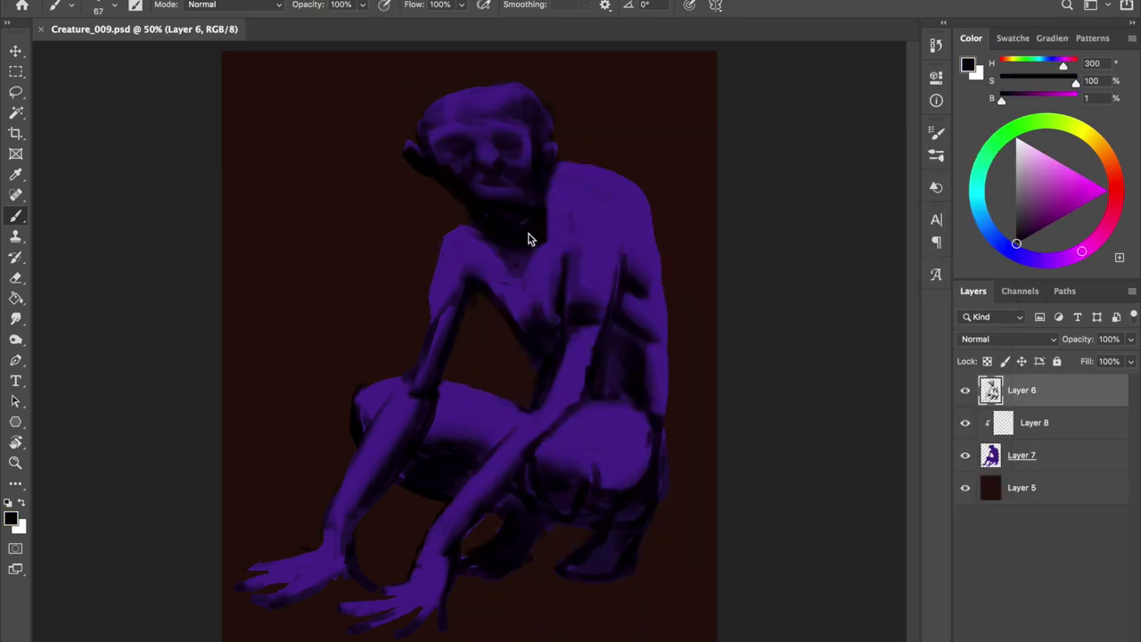
key("l")
left_click_drag(377, 184, 383, 185)
key("ctrl+d")
key("b")
left_click(525, 227, "alt")
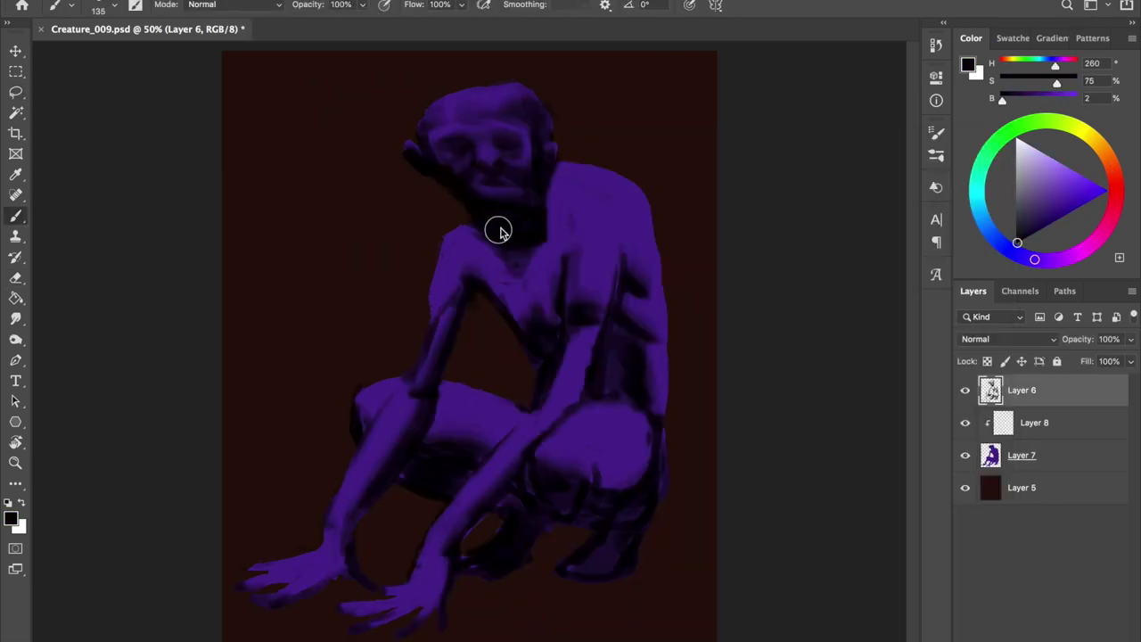
With a smaller eraser and a lighter dark colour, alternate painting and erasing the face shading
key("e")
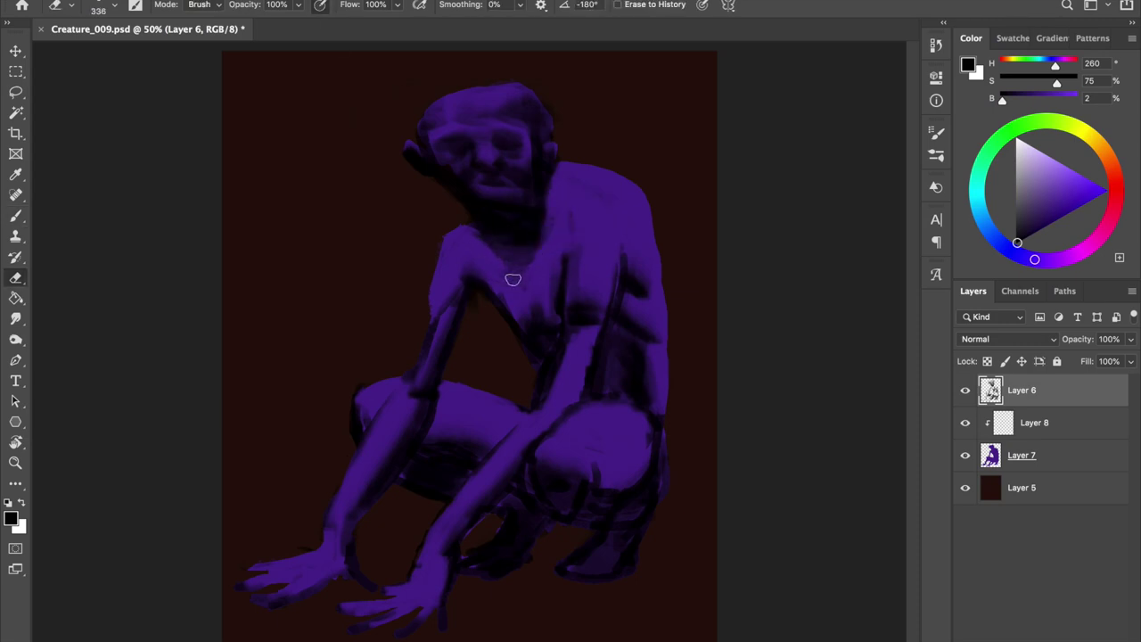
right_click(533, 197)
key("Return")
left_click(470, 145, "alt")
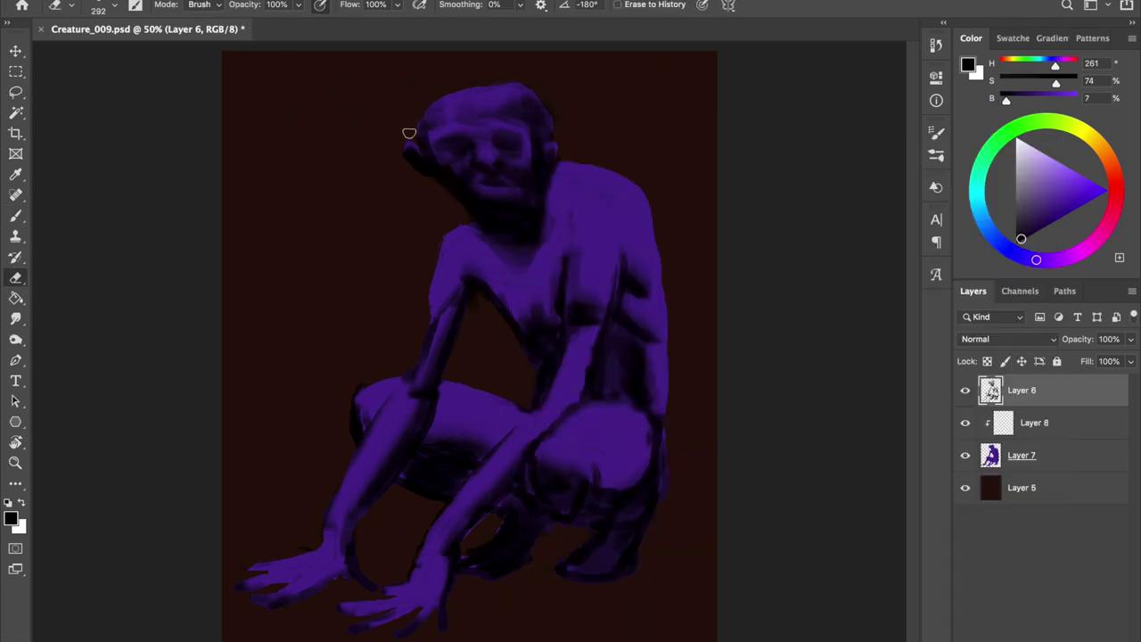
key("b")
key("e")
key("b")
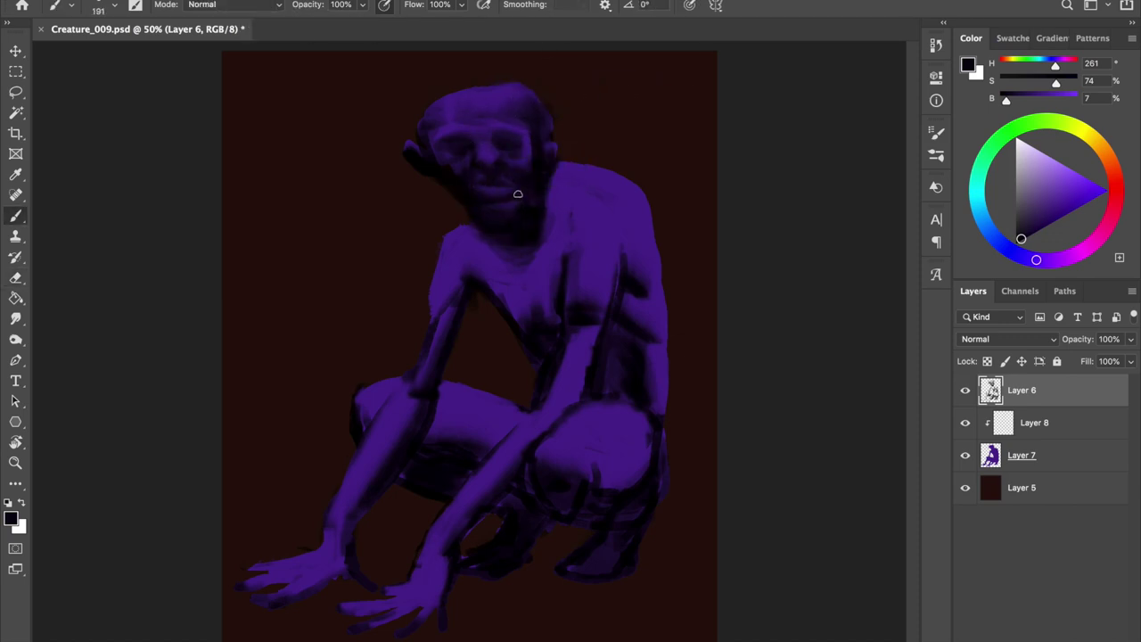
key("e")
key("b")
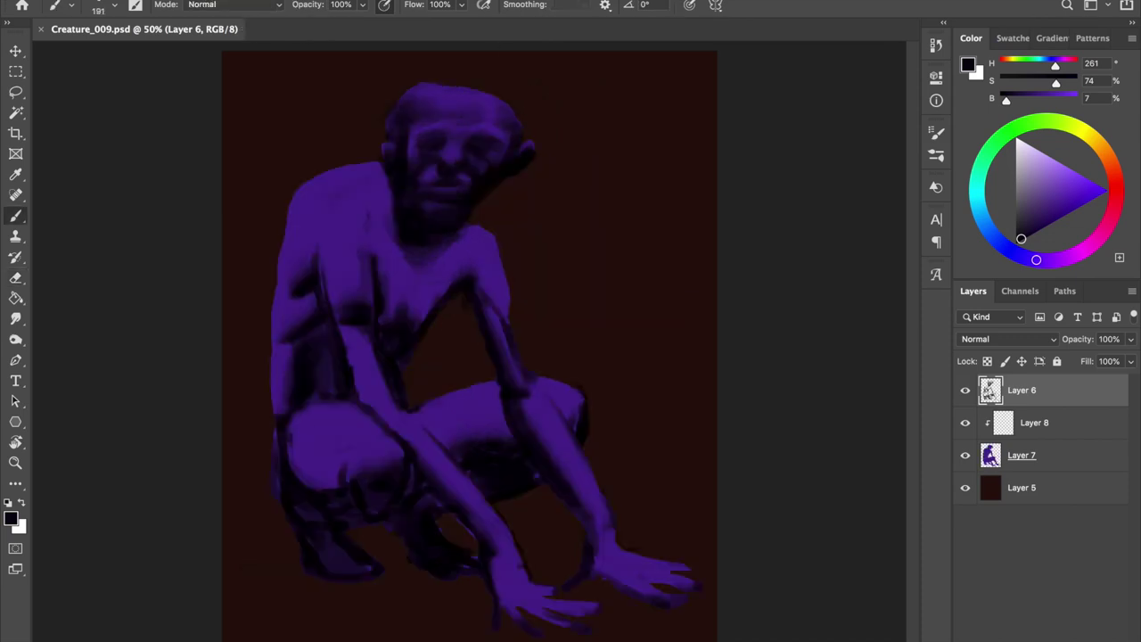
Enlarge and angle the brush, then smooth the dark shading along the torso side and thigh
key("bracketright")
key("bracketright")
key("bracketright")
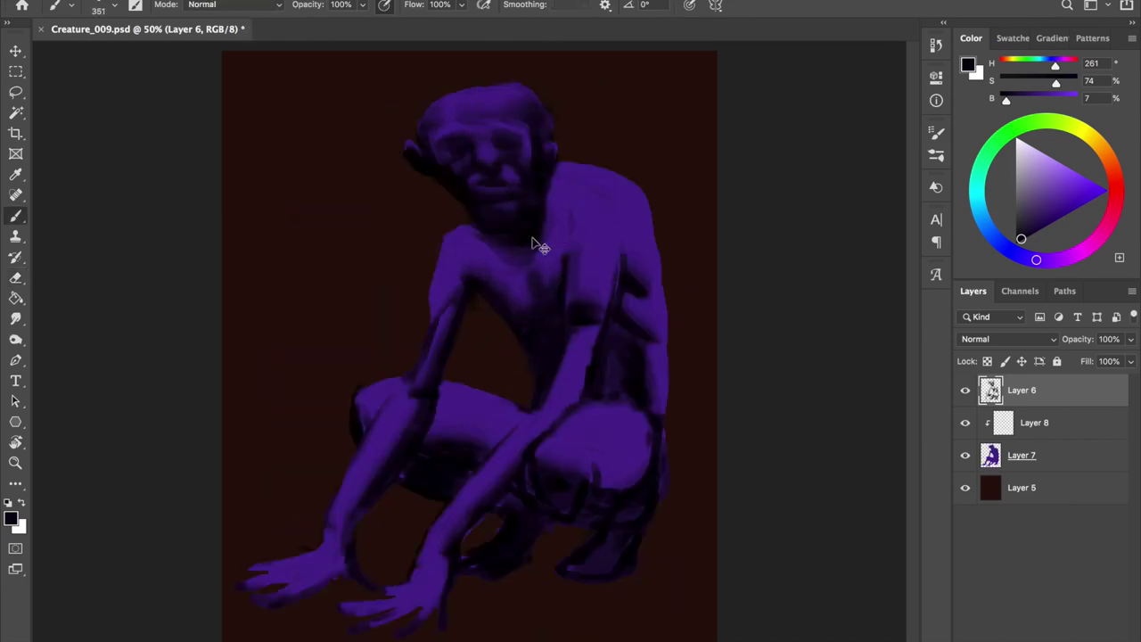
right_click(541, 304)
key("Return")
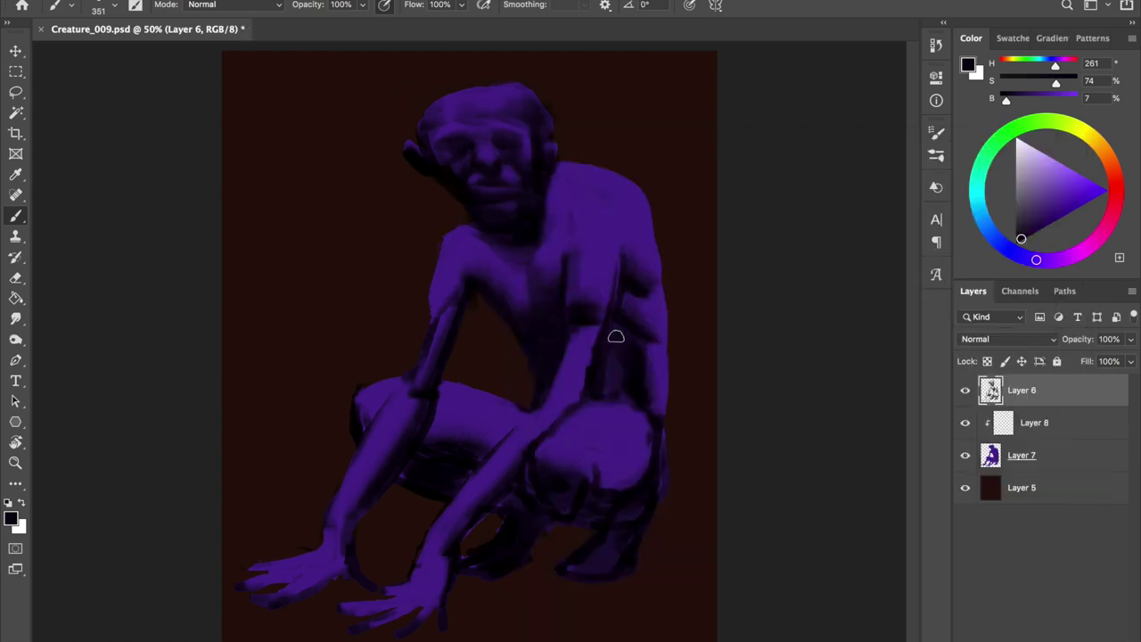
mouse_move(616, 336)
left_mouse_down()
mouse_move(620, 388)
mouse_move(575, 401)
left_mouse_up()
left_click_drag(482, 441, 508, 436)
Erase the dark mark on the chest, save, and toggle the figure selection off
key("e")
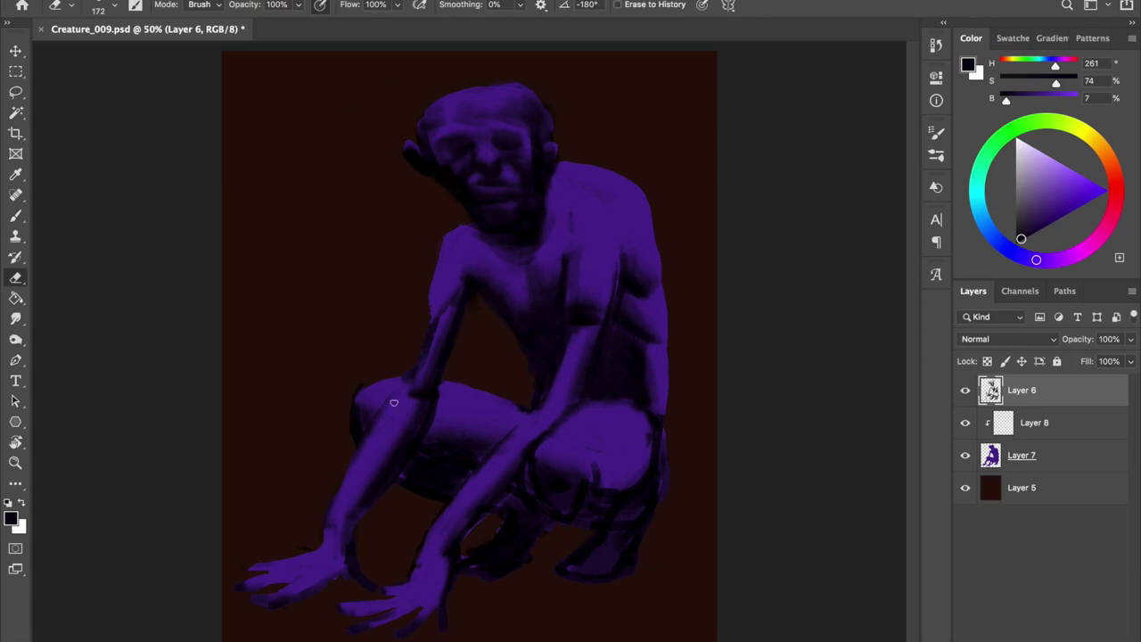
left_click_drag(584, 254, 553, 221)
key("b")
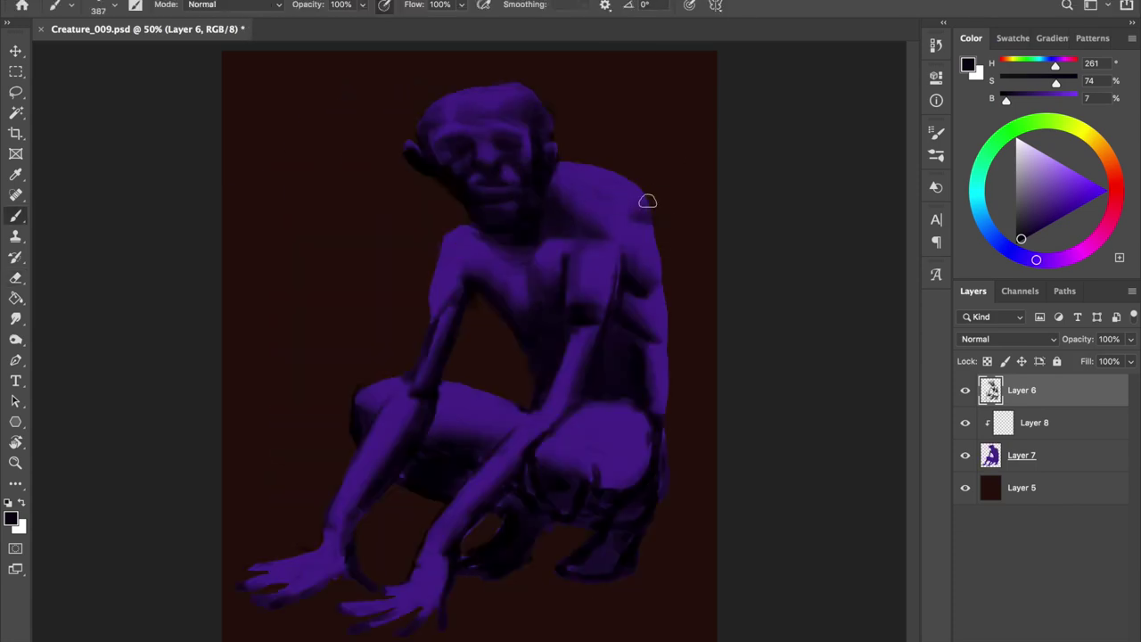
key("e")
key("ctrl+s")
key("ctrl+d")
key("ctrl+shift+d")
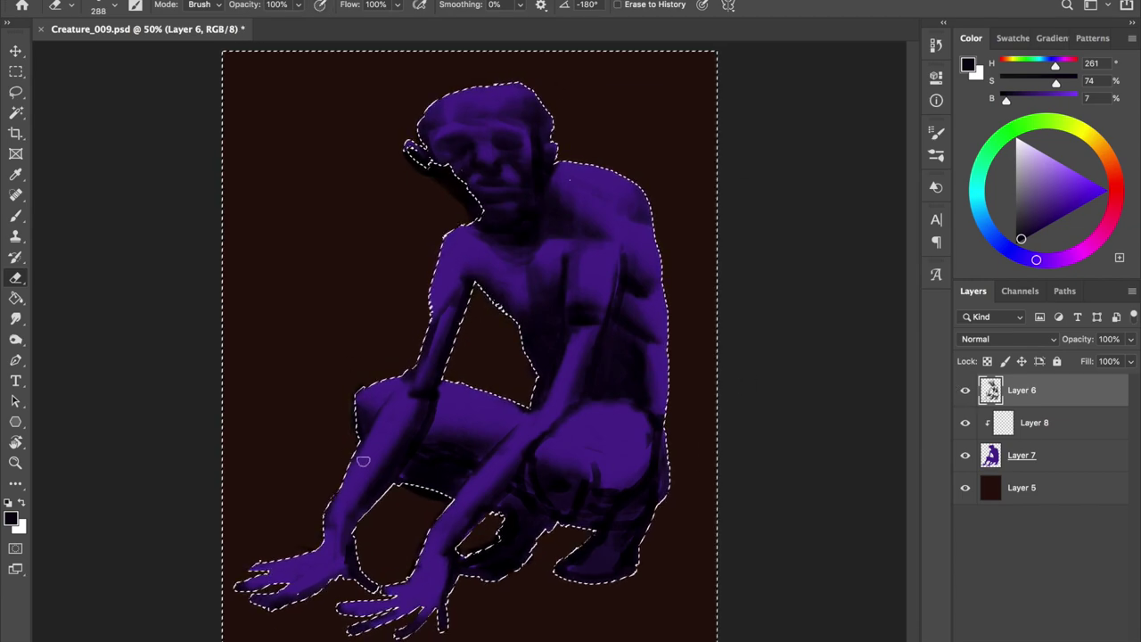
key("ctrl+d")
Darken the light line on the chest's right and soften the forearm edge stroke
key("b")
left_click(636, 286, "alt")
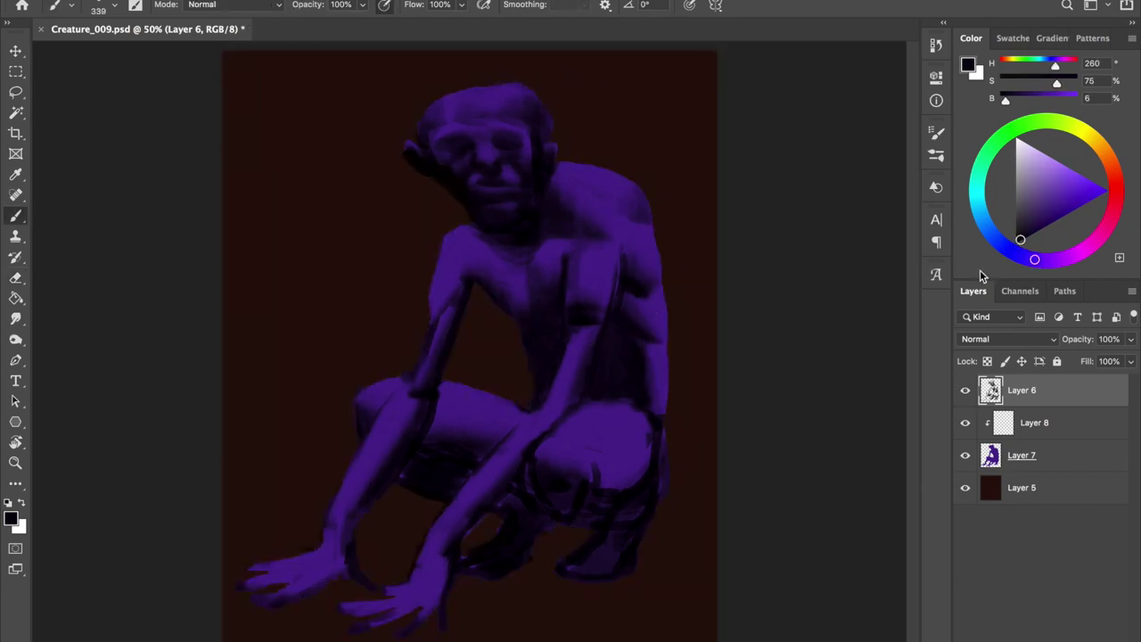
mouse_move(615, 261)
left_mouse_down()
mouse_move(585, 331)
mouse_move(585, 383)
mouse_move(605, 301)
mouse_move(616, 372)
mouse_move(585, 392)
left_mouse_up()
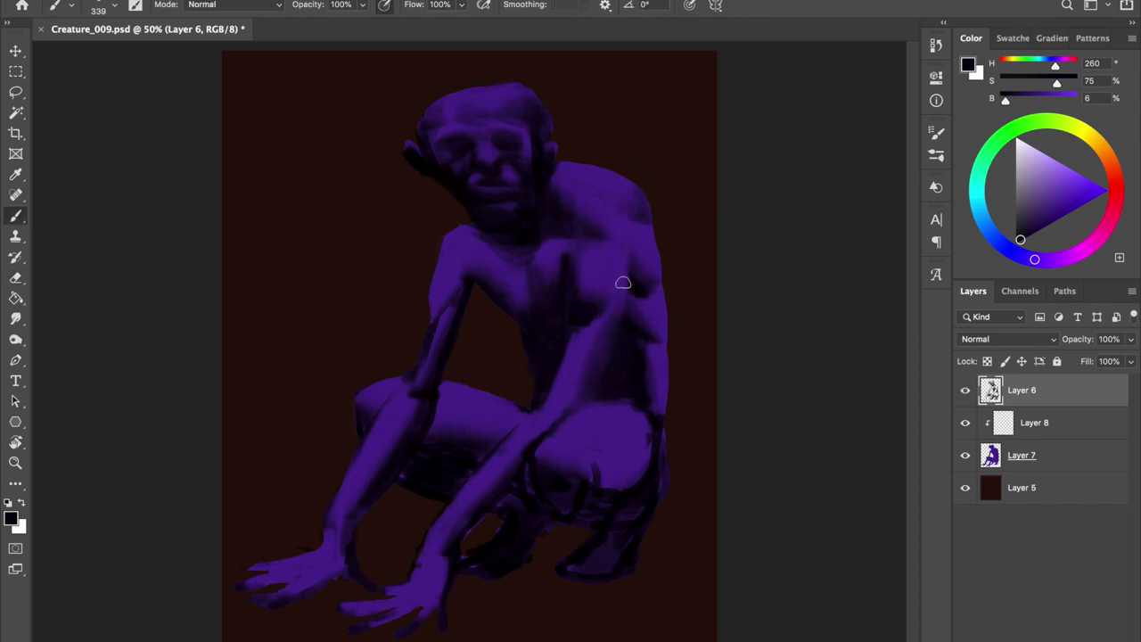
key("e")
left_click_drag(585, 336, 550, 401)
key("b")
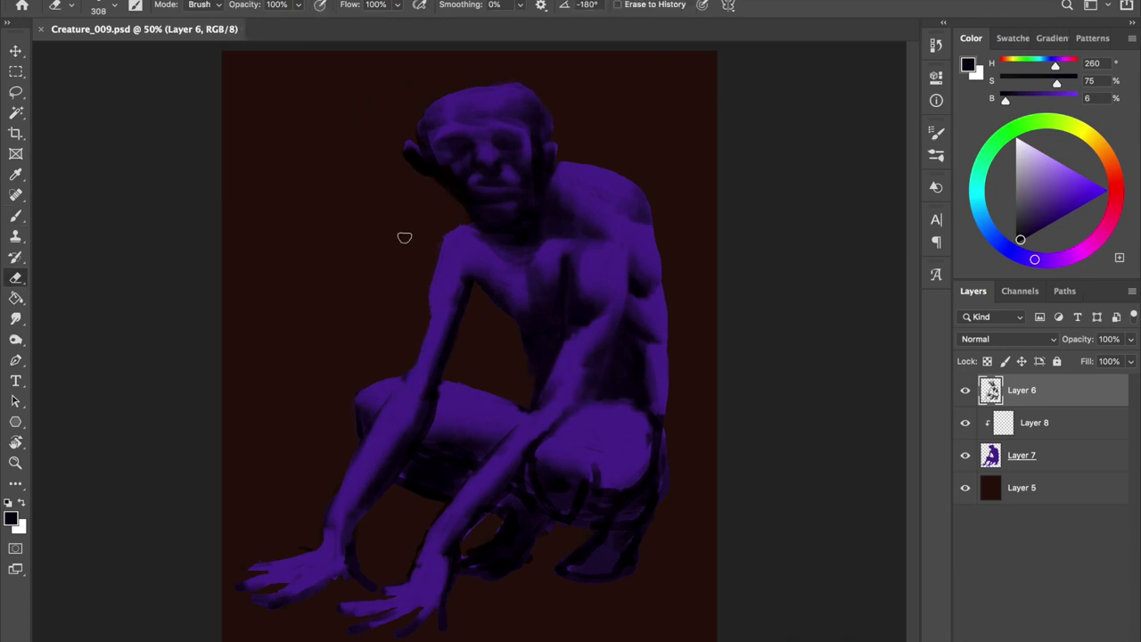
Flip the canvas horizontally to check proportions, save, and leave Layer 6 unclipped
key("ctrl+shift+h")
key("ctrl+s")
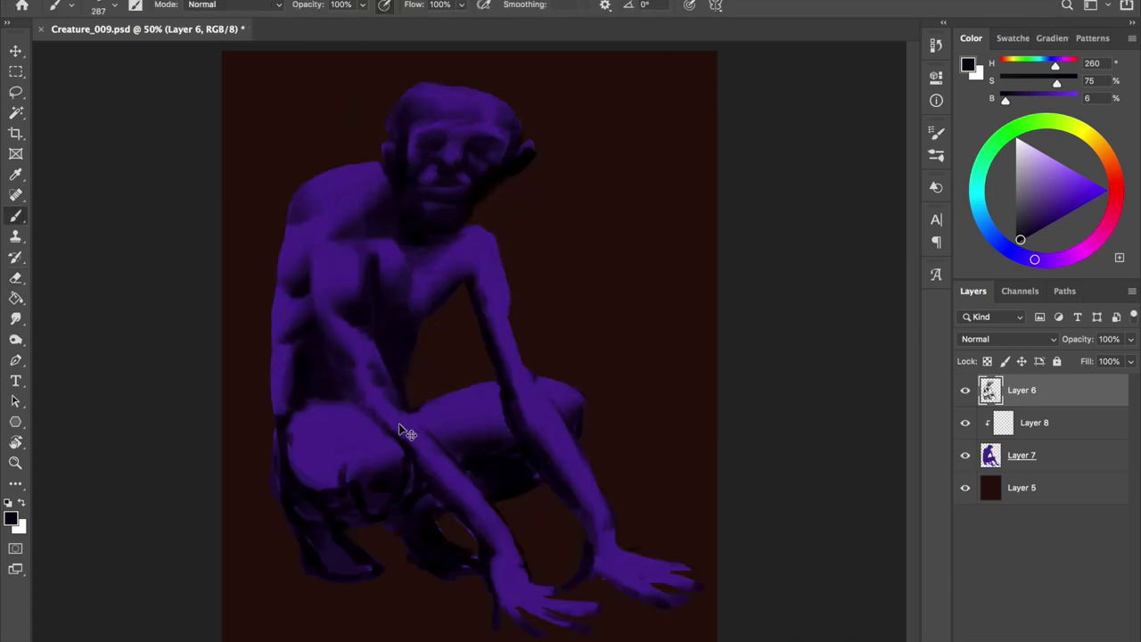
key("ctrl+shift+h")
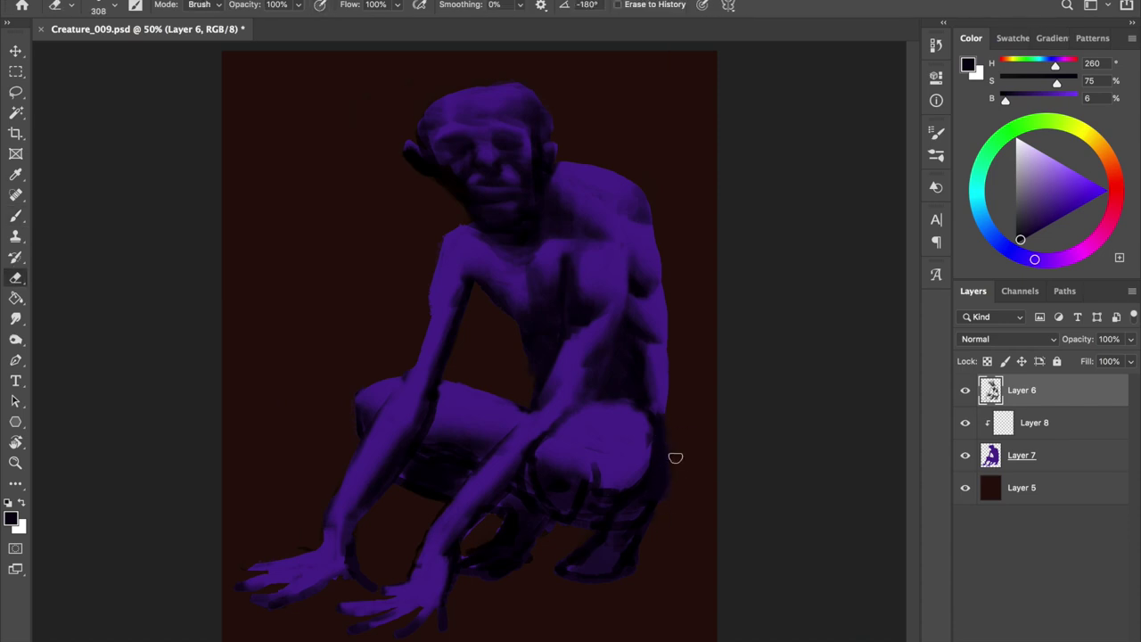
key("ctrl+alt+g")
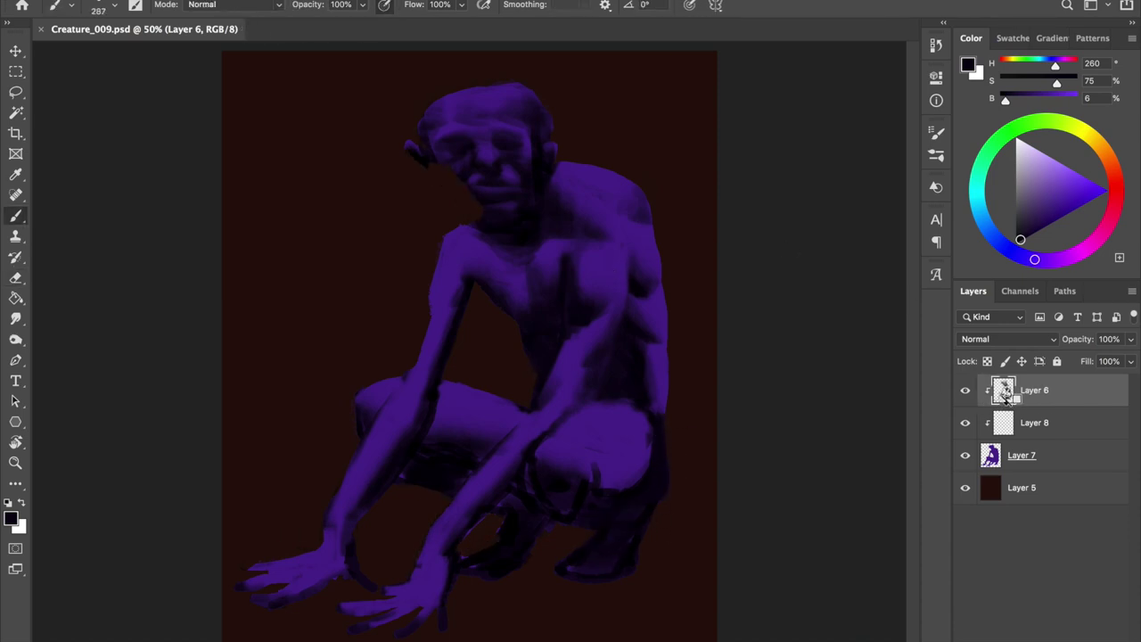
key("ctrl+alt+g")
With a smaller brush, refine the shading while mirroring the canvas to check it
key("bracketleft")
key("bracketleft")
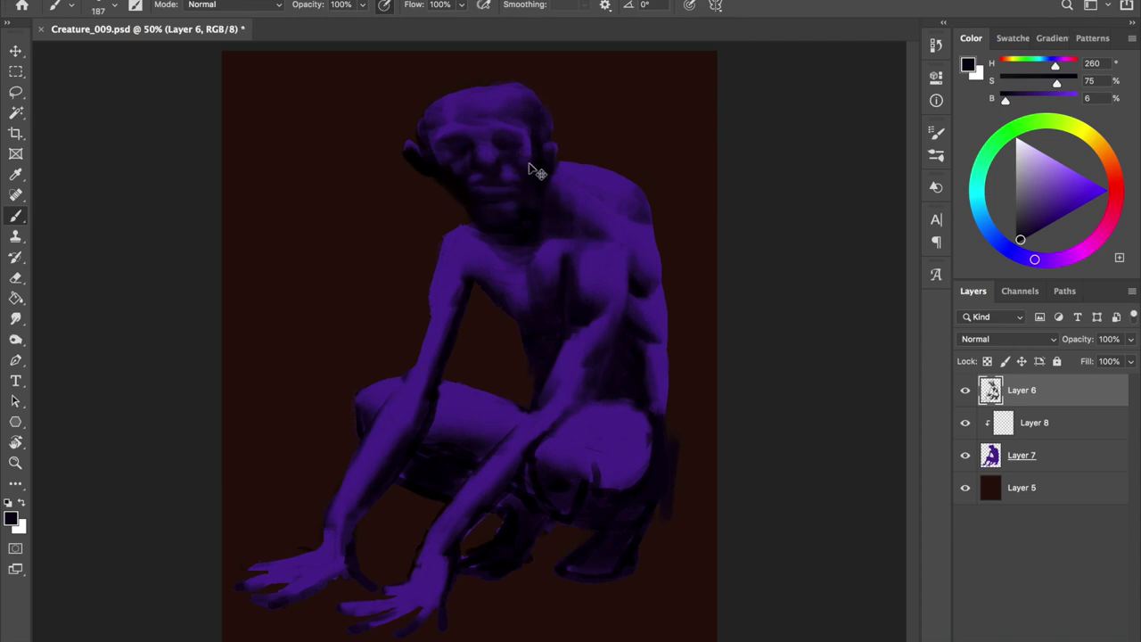
key("e")
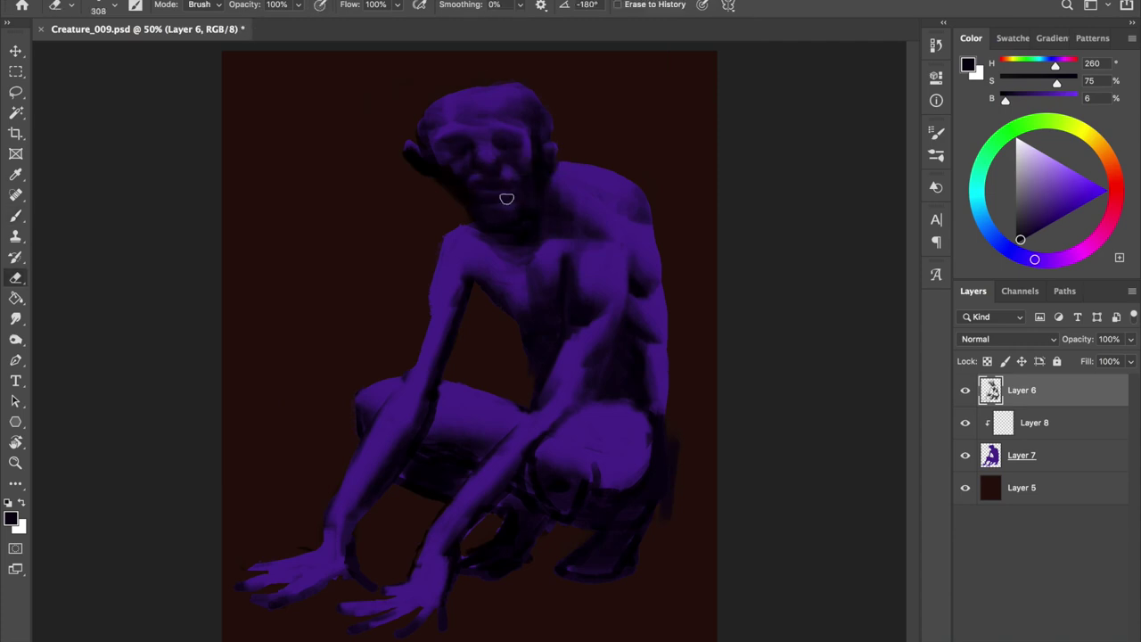
key("ctrl+shift+h")
key("b")
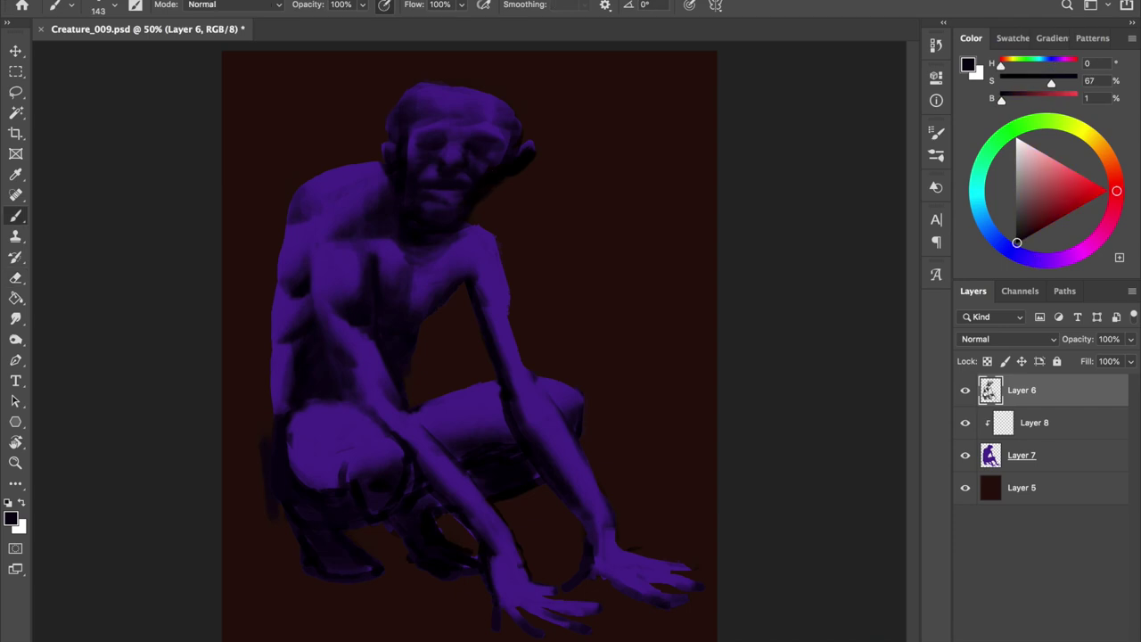
key("e")
key("b")
key("e")
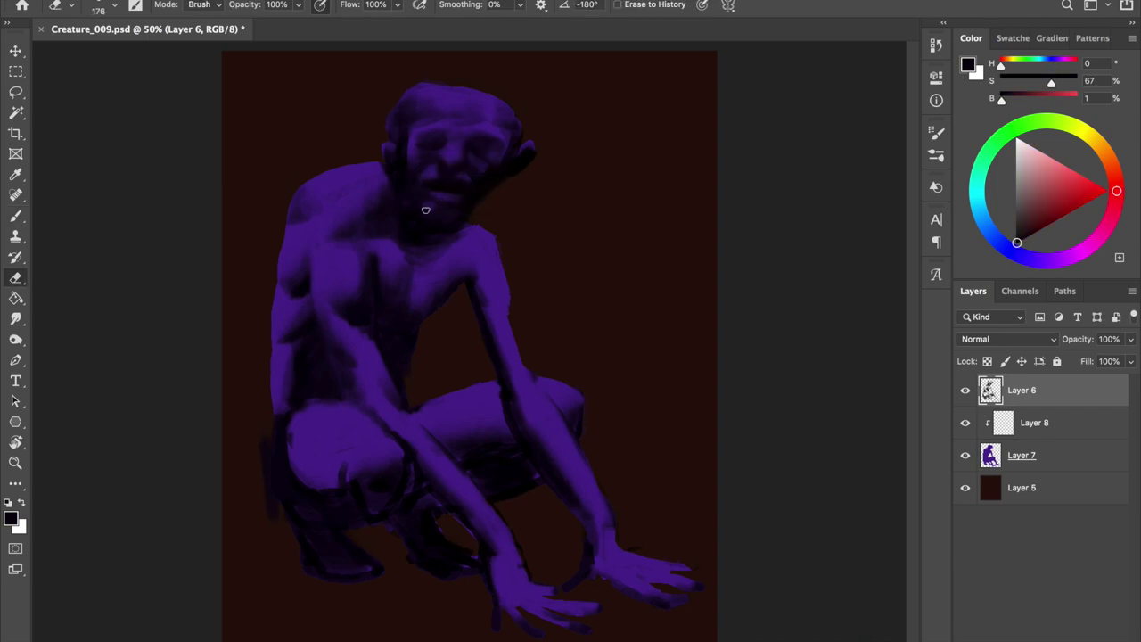
key("ctrl+shift+h")
Load Layer 7's silhouette as a selection, sample its purple, deselect and save
key("b")
key("e")
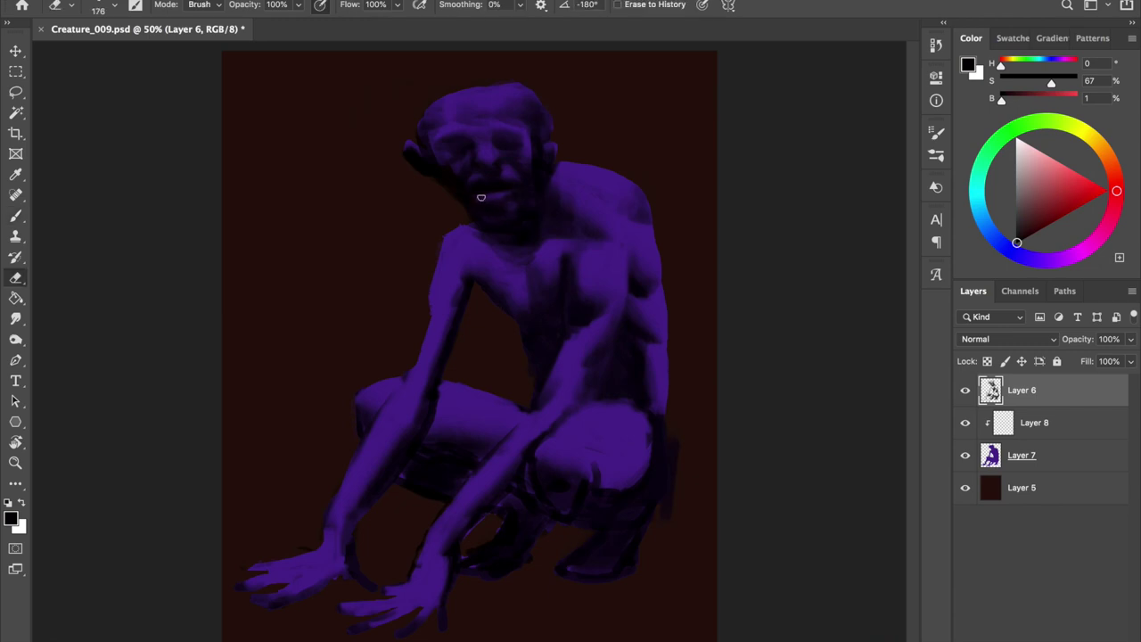
left_click(1022, 454)
left_click(991, 455, "ctrl")
key("b")
right_click(584, 125)
left_click(445, 158, "alt")
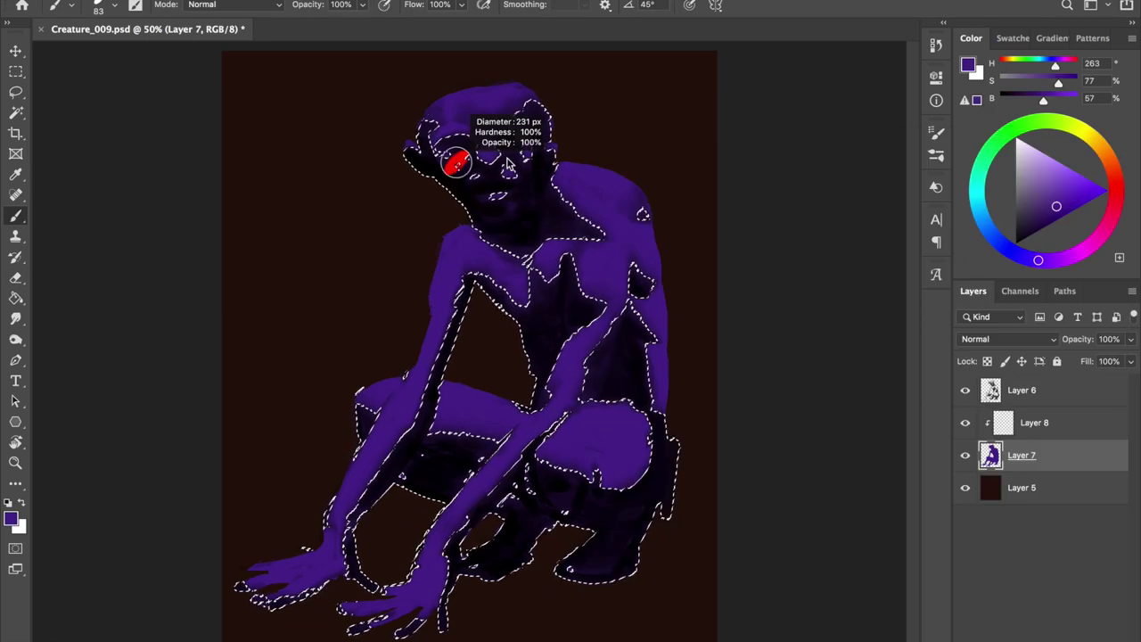
key("ctrl+d")
key("ctrl+s")
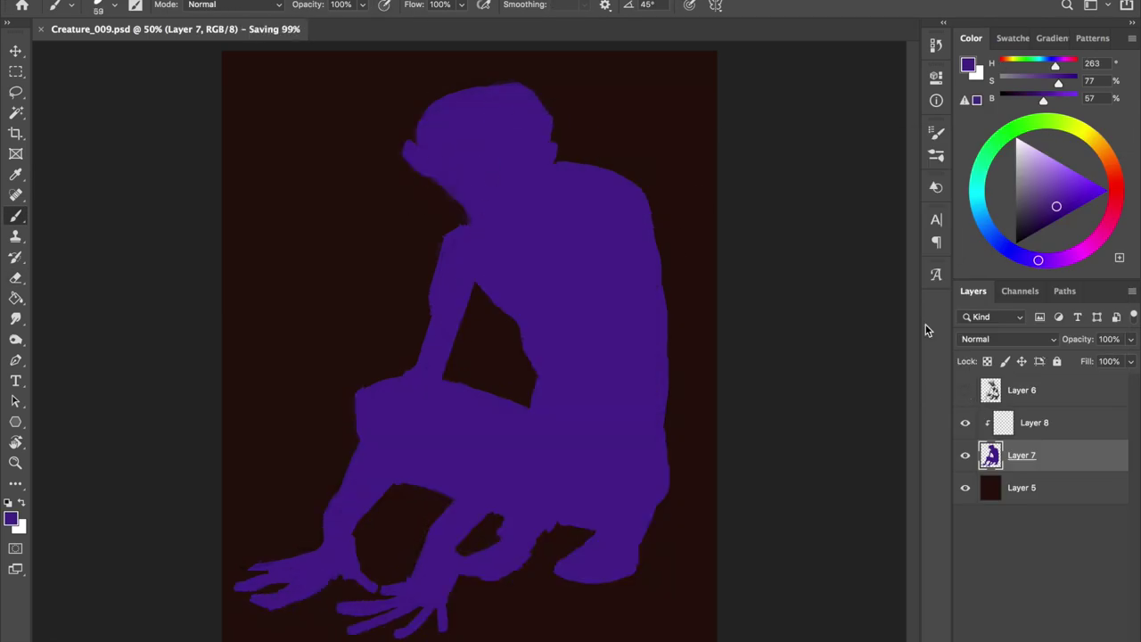
Set the eraser to a small angled 45° brush tip and zoom into the face
key("e")
right_click(472, 232)
double_click(542, 343)
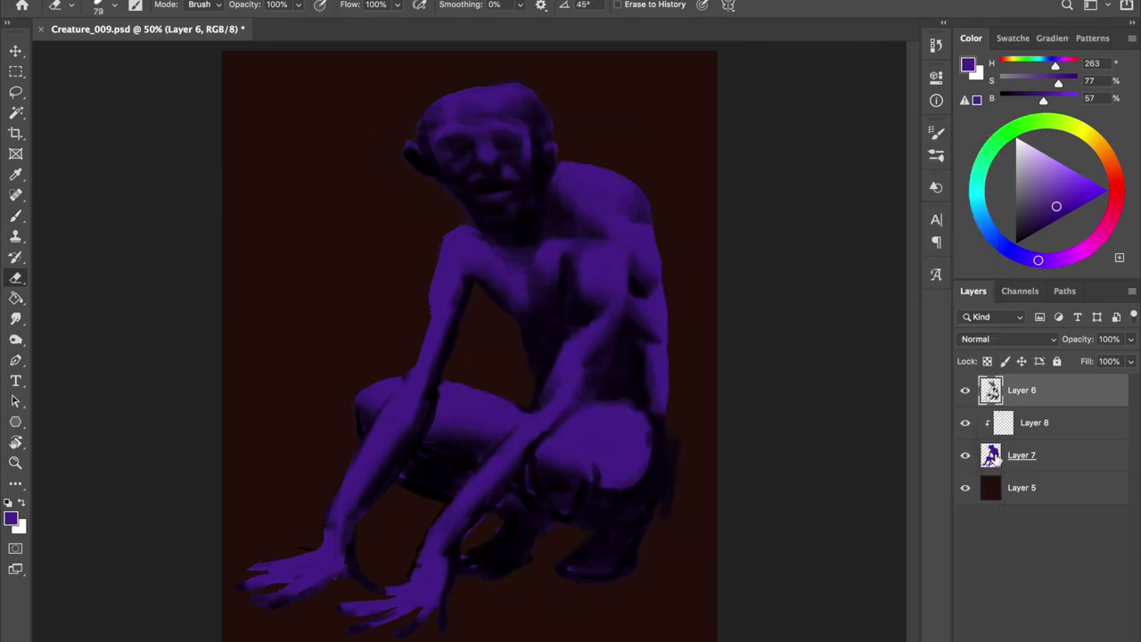
left_click(1016, 454)
scroll(505, 182, "up", 3)
scroll(514, 294, "up", 2)
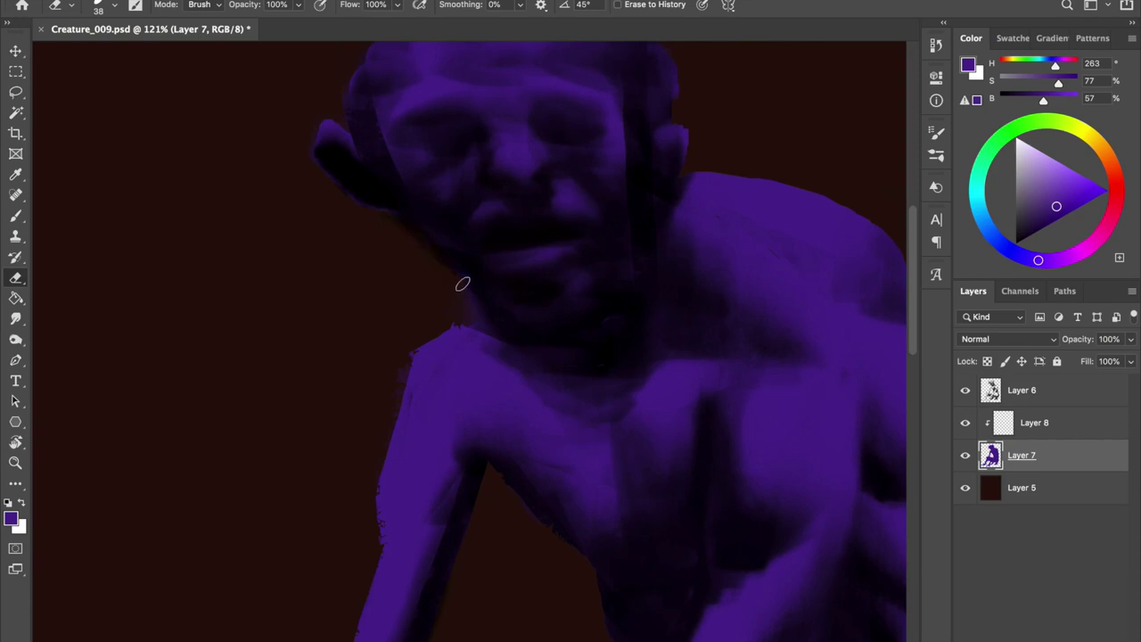
Return to Layer 6 with black paint and unclip it from the silhouette
left_click(1022, 390)
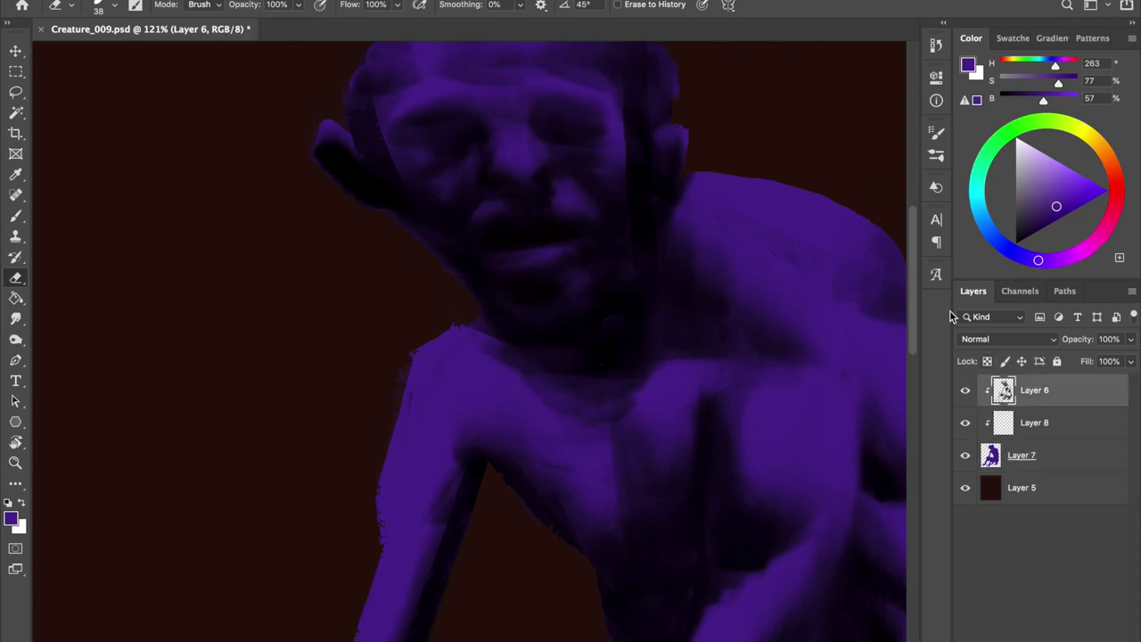
key("b")
key("d")
right_click(421, 130)
key("Escape")
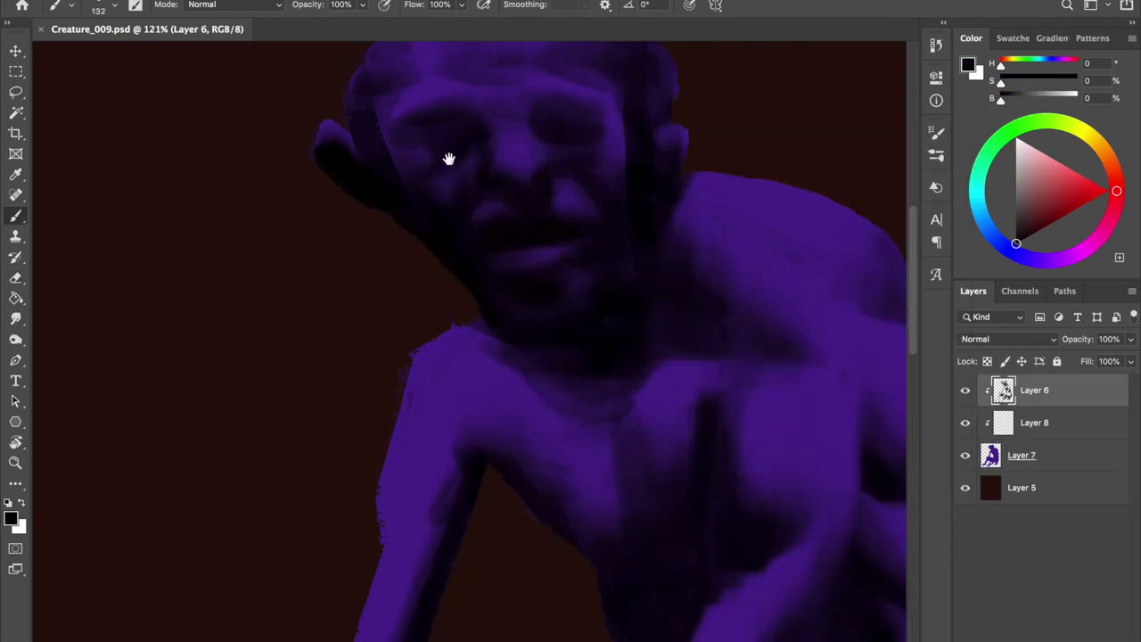
left_click_drag(447, 169, 430, 232)
left_click(1003, 406, "alt")
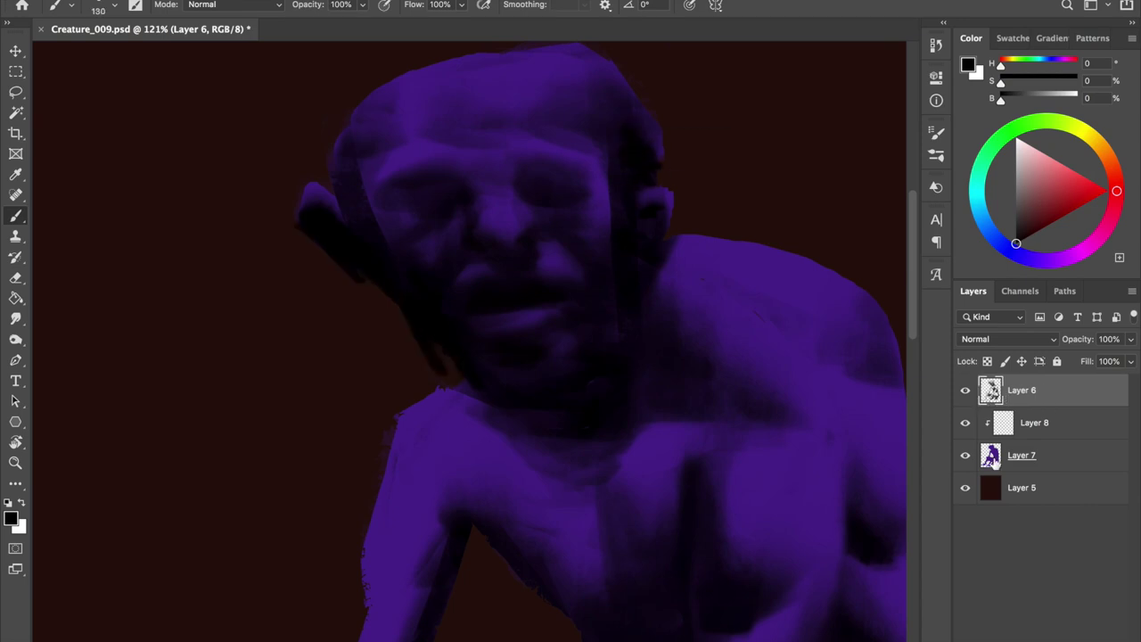
Try erasing lighter patches on the nose, then undo it
left_click(505, 297, "alt")
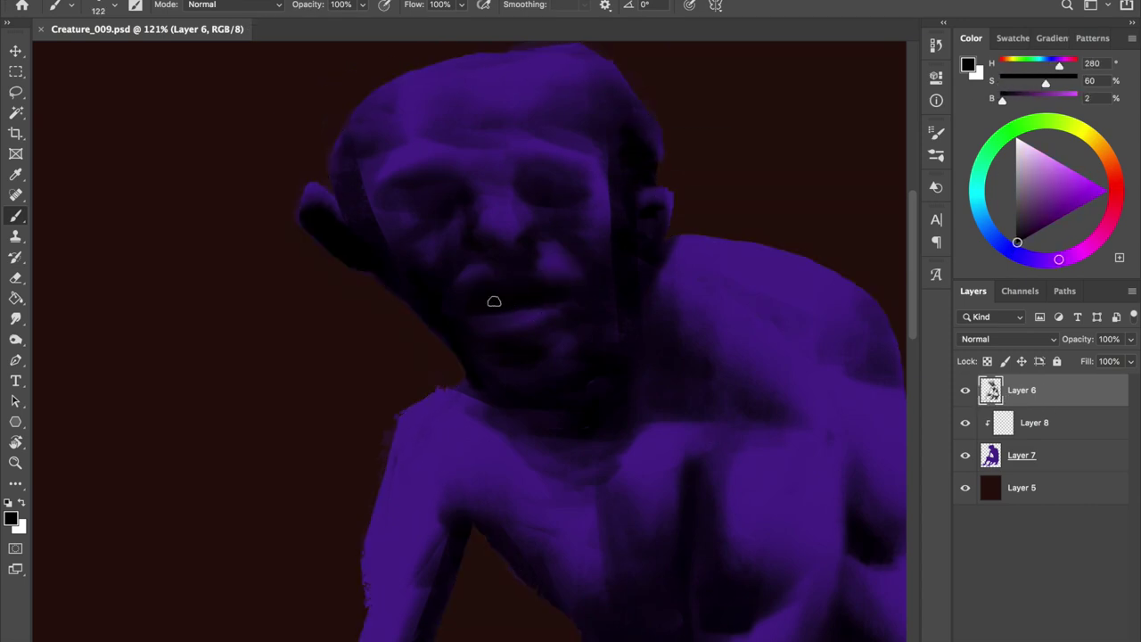
key("e")
right_click(555, 300)
key("Return")
left_click_drag(550, 257, 577, 278)
key("ctrl+z")
With the eraser at 50% opacity, twice lighten the mouth line and undo it
right_click(555, 297)
key("Return")
key("5")
left_click_drag(510, 295, 489, 298)
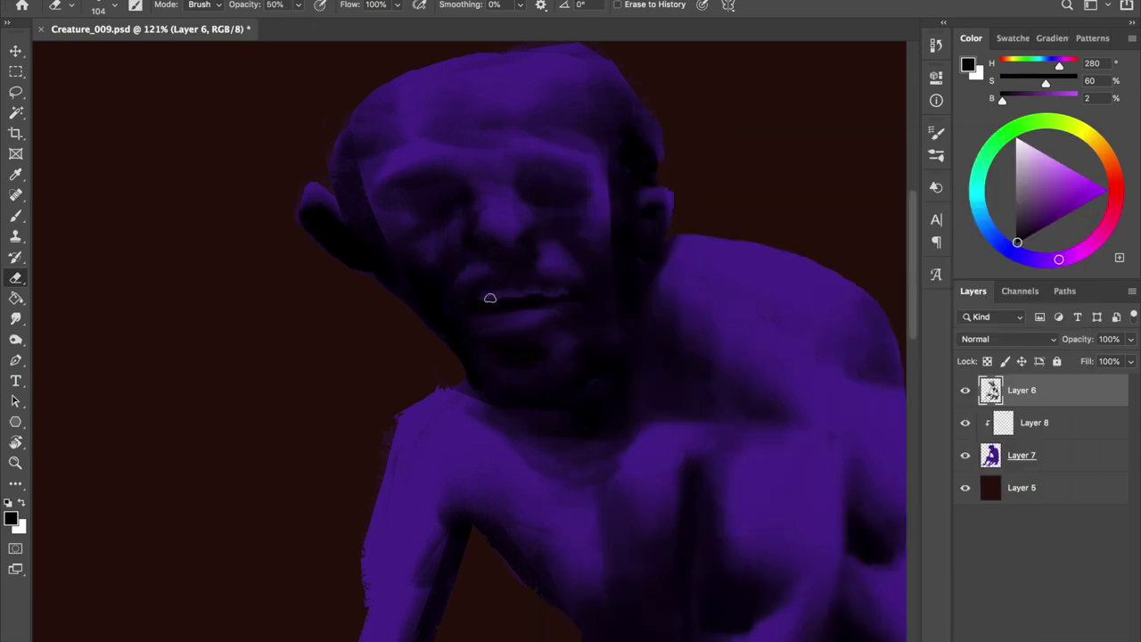
key("ctrl+z")
right_click(534, 287)
key("Return")
left_click_drag(510, 297, 531, 297)
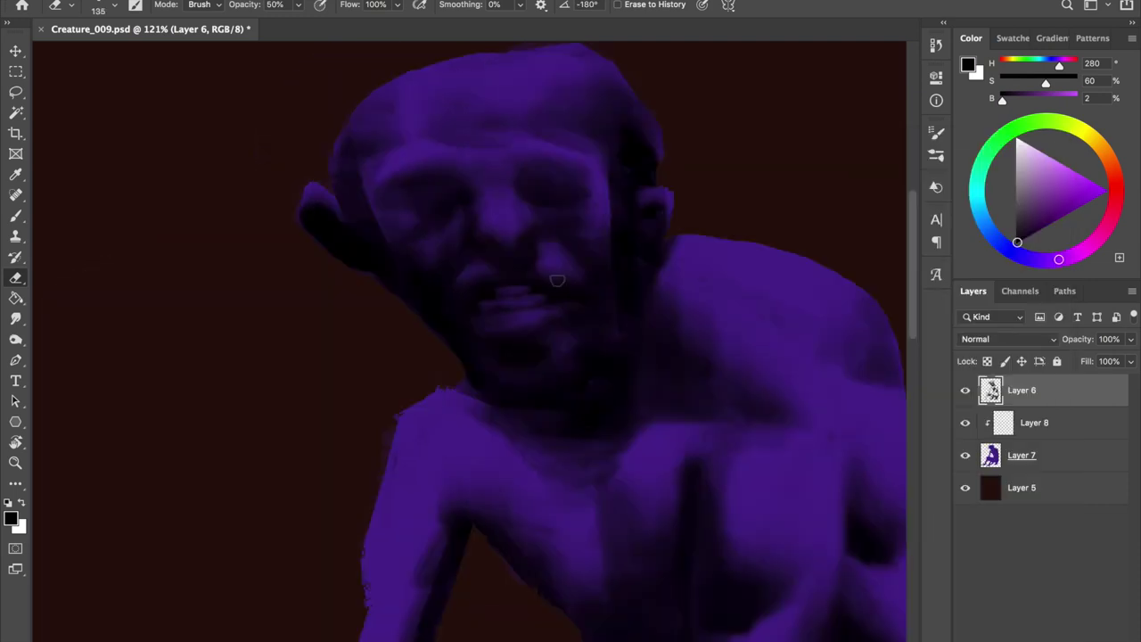
key("ctrl+z")
scroll(600, 165, "down", 5)
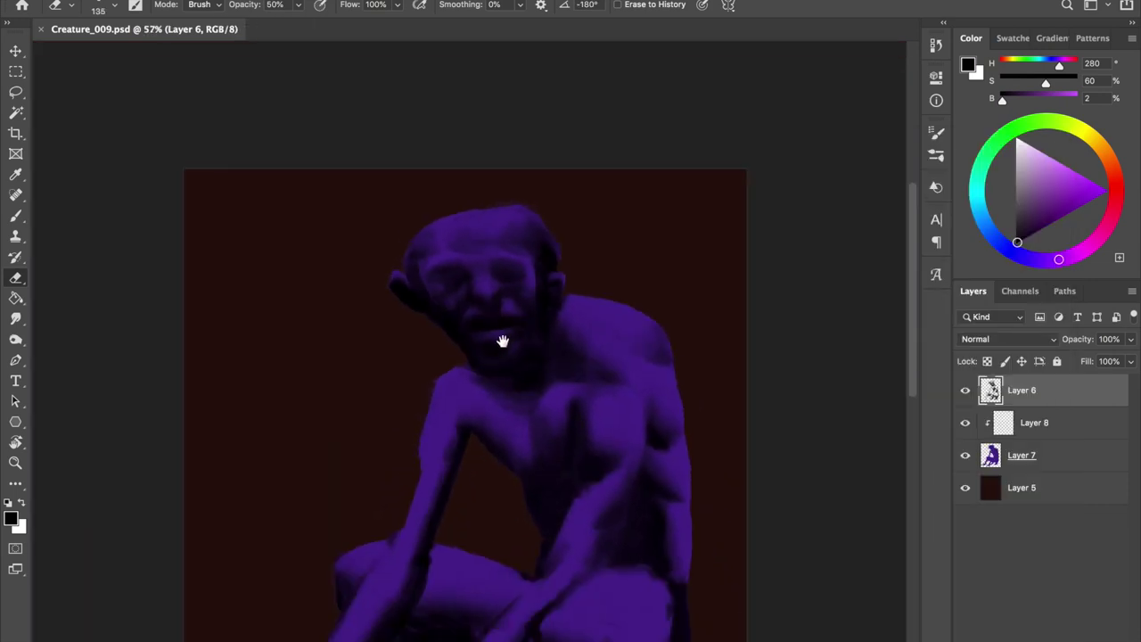
Resize the brush and paint a faint dark stroke beside the creature's head
scroll(508, 334, "right", 3)
key("b")
left_click_drag(497, 226, 421, 256)
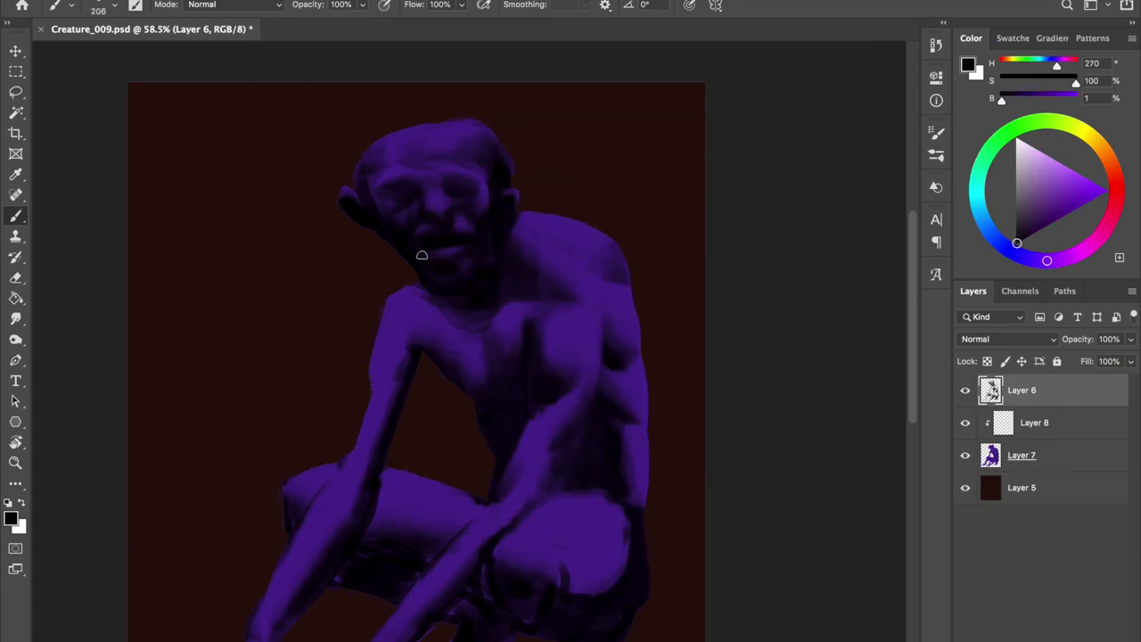
key("e")
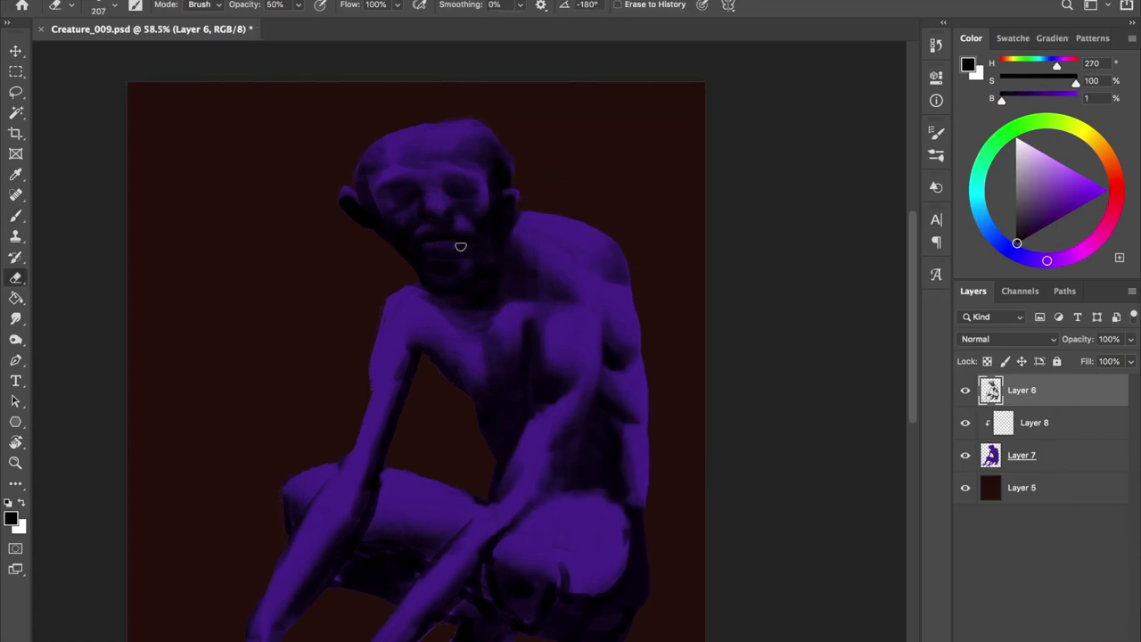
key("b")
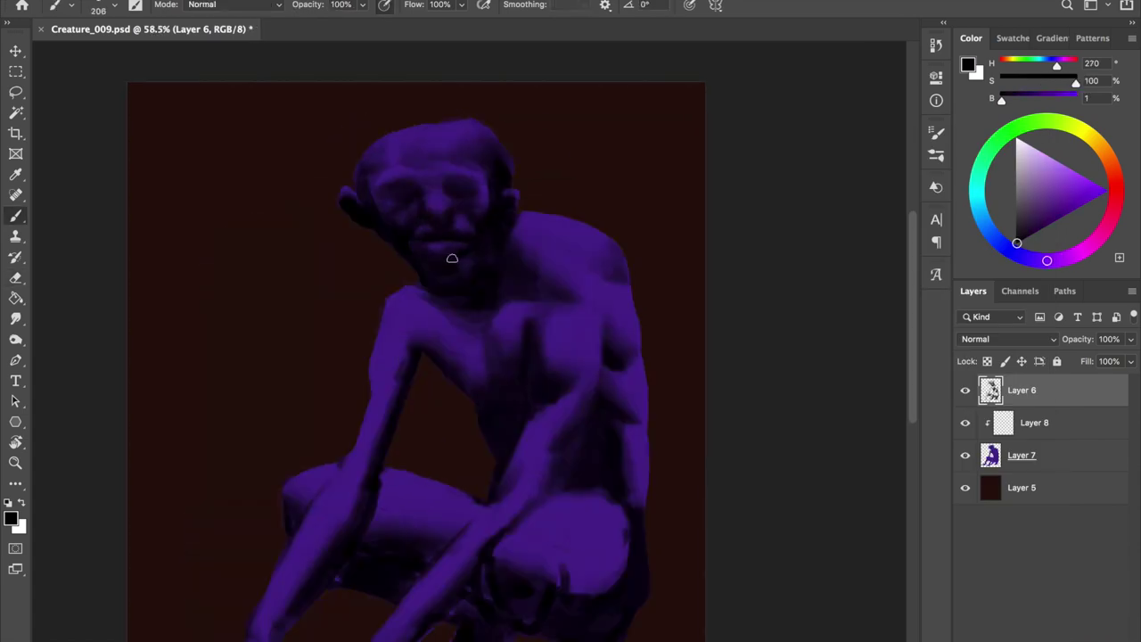
key("bracketleft")
key("bracketleft")
key("bracketleft")
left_click_drag(387, 179, 365, 189)
Load Layer 7's silhouette as a selection and soften Layer 6 shading around the face and eye
left_click(1022, 455)
left_click(990, 455, "ctrl")
scroll(847, 392, "up", 2)
key("e")
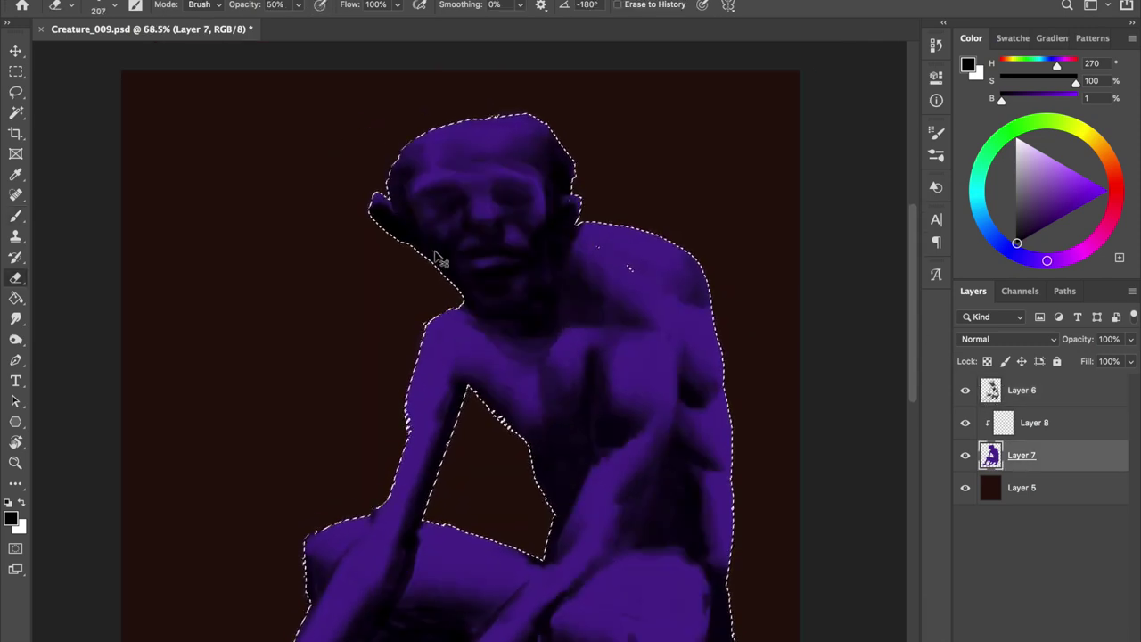
key("alt+period")
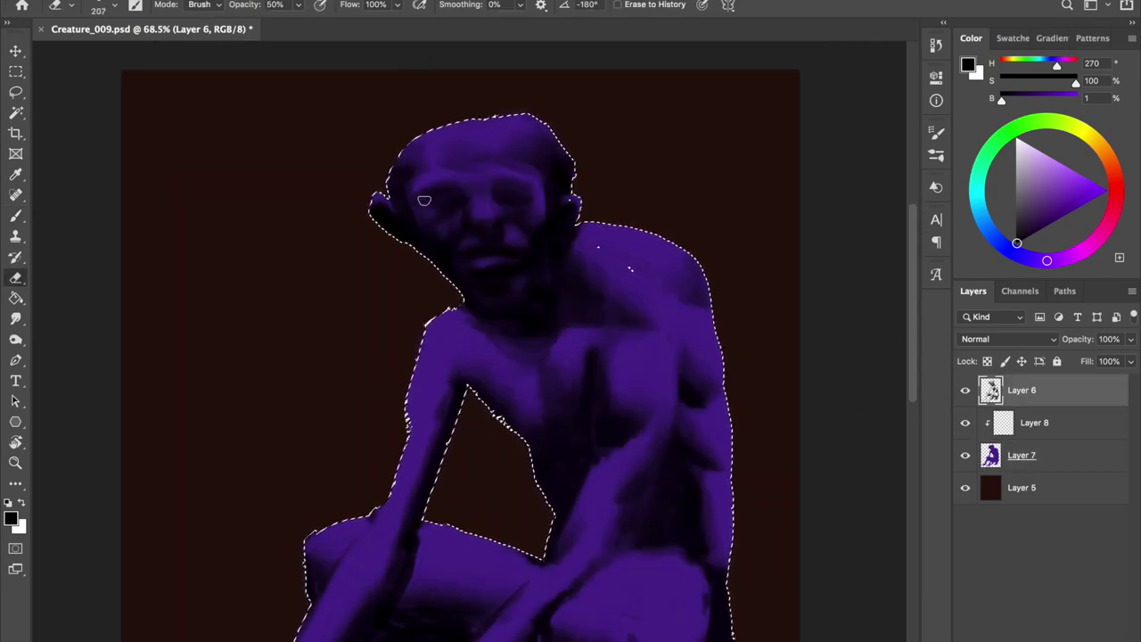
left_click_drag(408, 195, 457, 230)
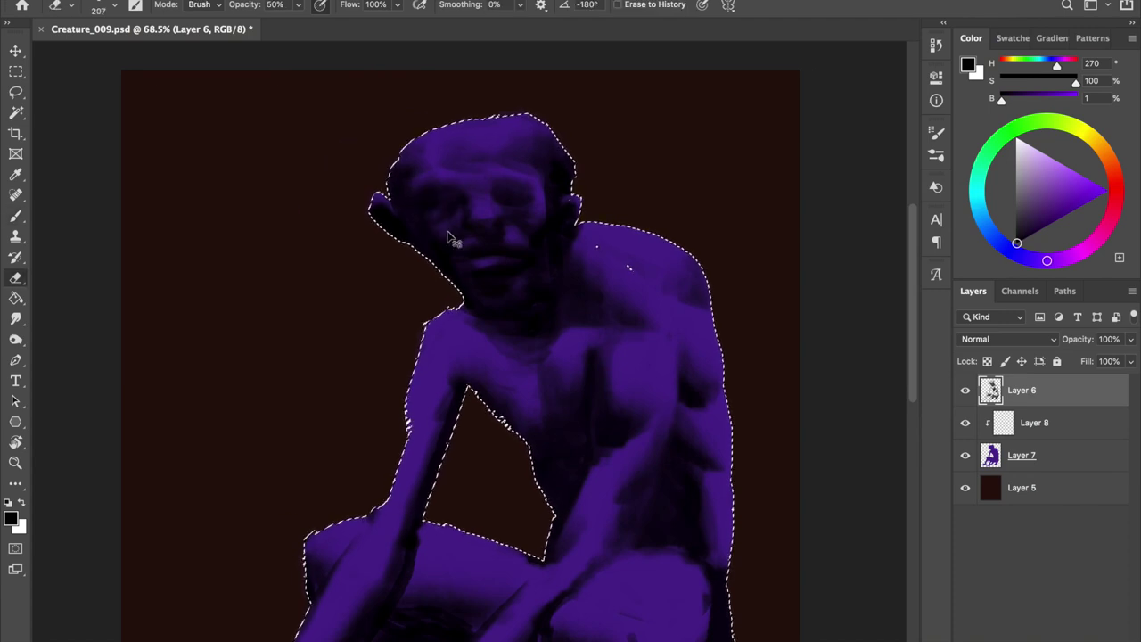
key("ctrl+d")
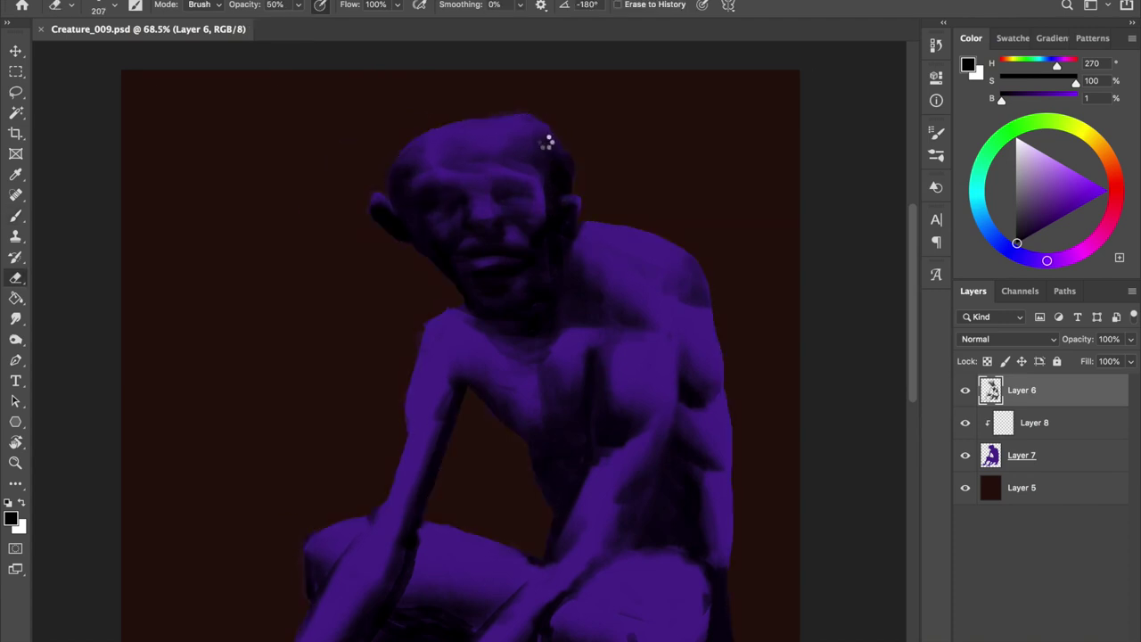
Save, enlarge the brush, and lightly repaint the neck and chest
key("ctrl+s")
key("b")
left_click_drag(480, 152, 502, 151)
key("ctrl+s")
scroll(579, 142, "down", 3)
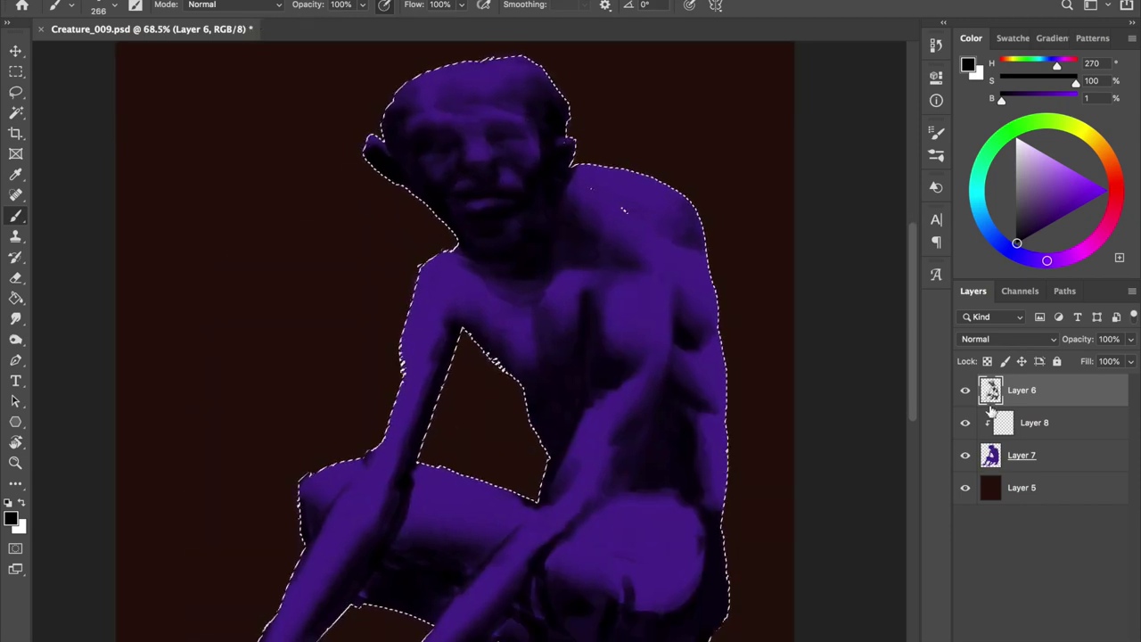
mouse_move(509, 242)
left_mouse_down()
mouse_move(581, 250)
mouse_move(508, 303)
left_mouse_up()
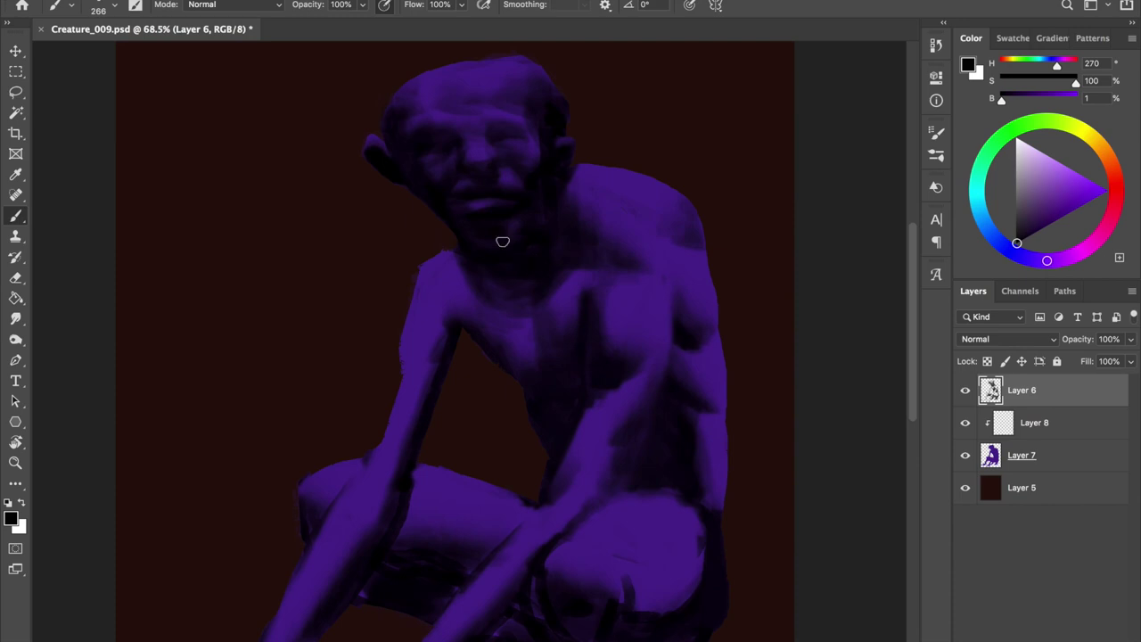
Check the figure in mirrored views and cover the dark notch on the knee's right edge
key("e")
key("ctrl+shift+h")
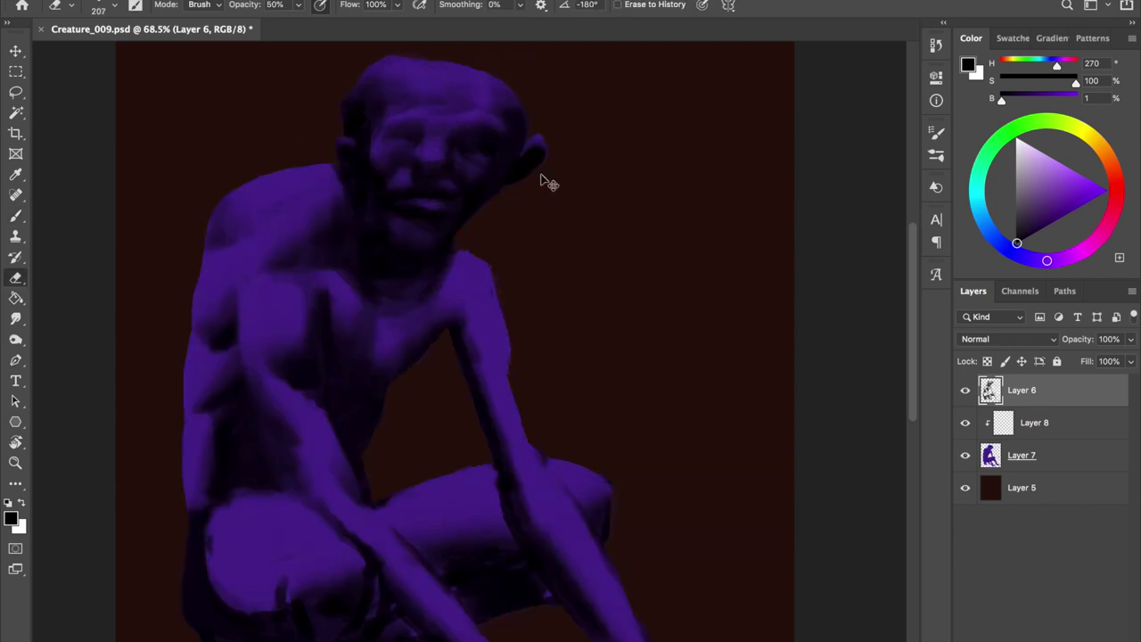
key("b")
key("ctrl+shift+h")
key("ctrl+shift+h")
key("ctrl+shift+h")
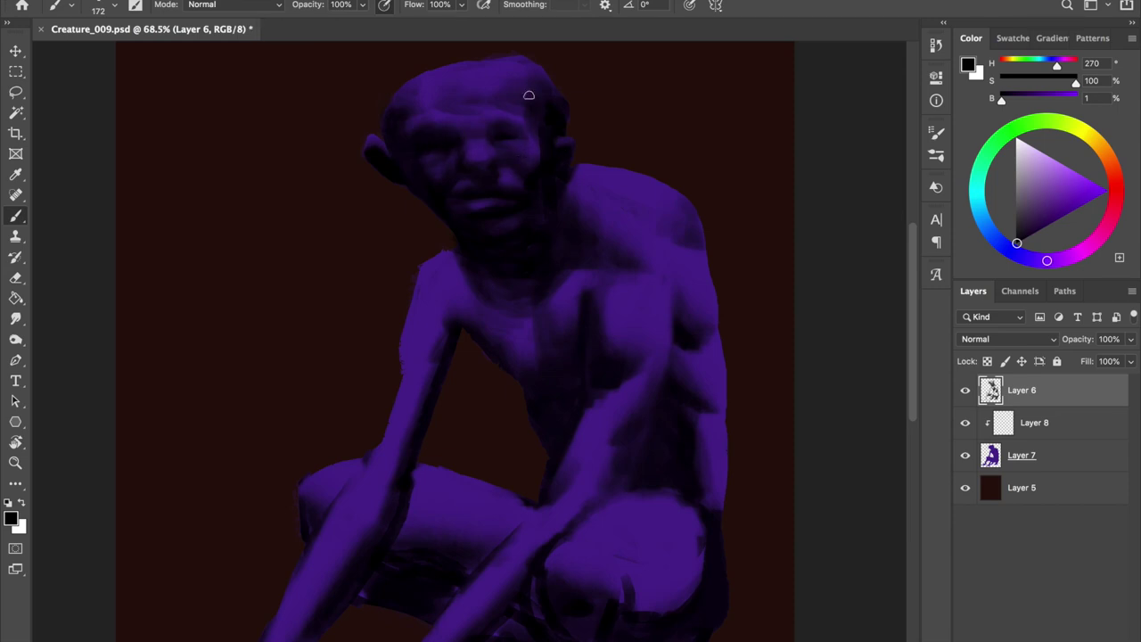
scroll(527, 95, "down", 3)
scroll(591, 258, "down", 1)
scroll(480, 189, "up", 2)
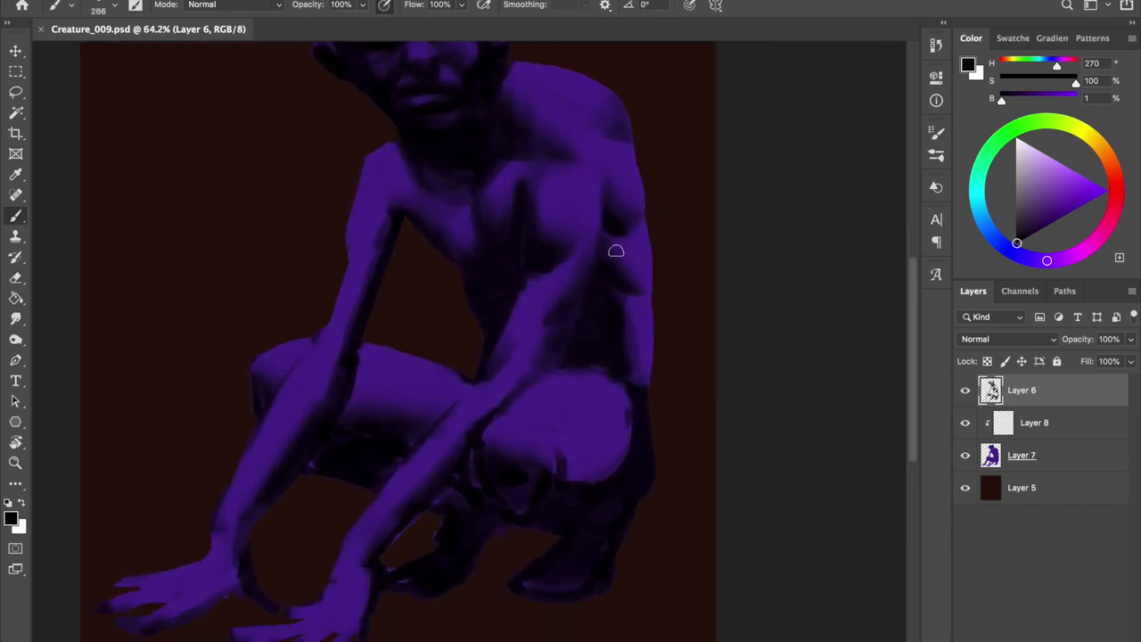
key("ctrl+shift+h")
key("ctrl+shift+h")
left_click_drag(639, 446, 635, 397)
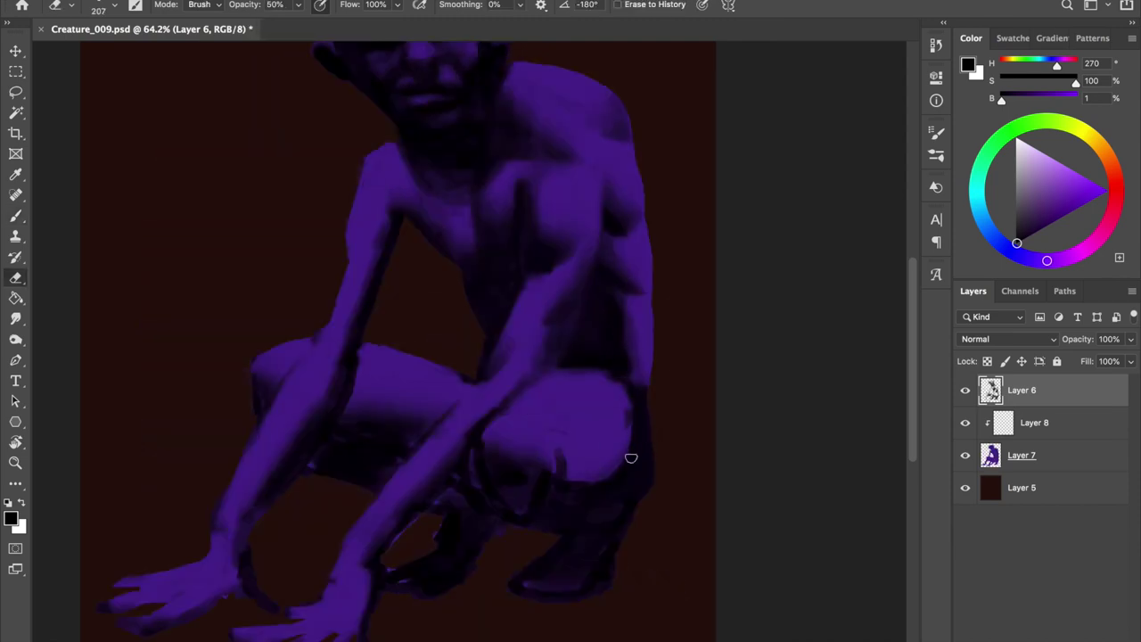
left_click_drag(634, 454, 626, 478)
key("ctrl+shift+h")
key("ctrl+shift+h")
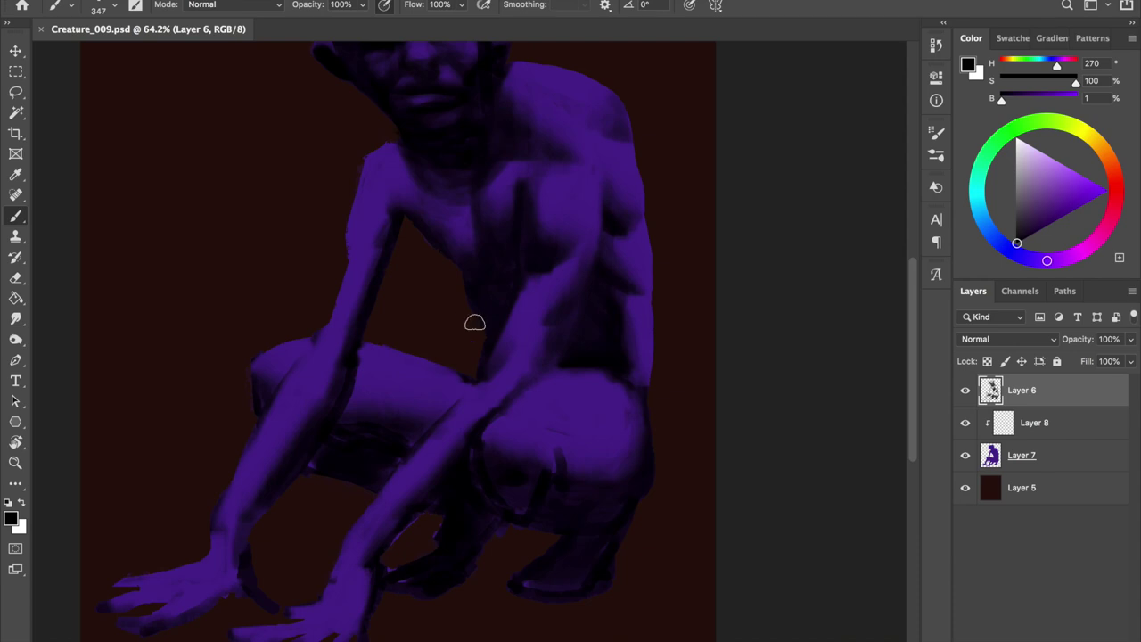
Shrink the brush, save, and erase stray purple near the creature's feet
scroll(566, 326, "up", 3)
scroll(576, 229, "down", 2)
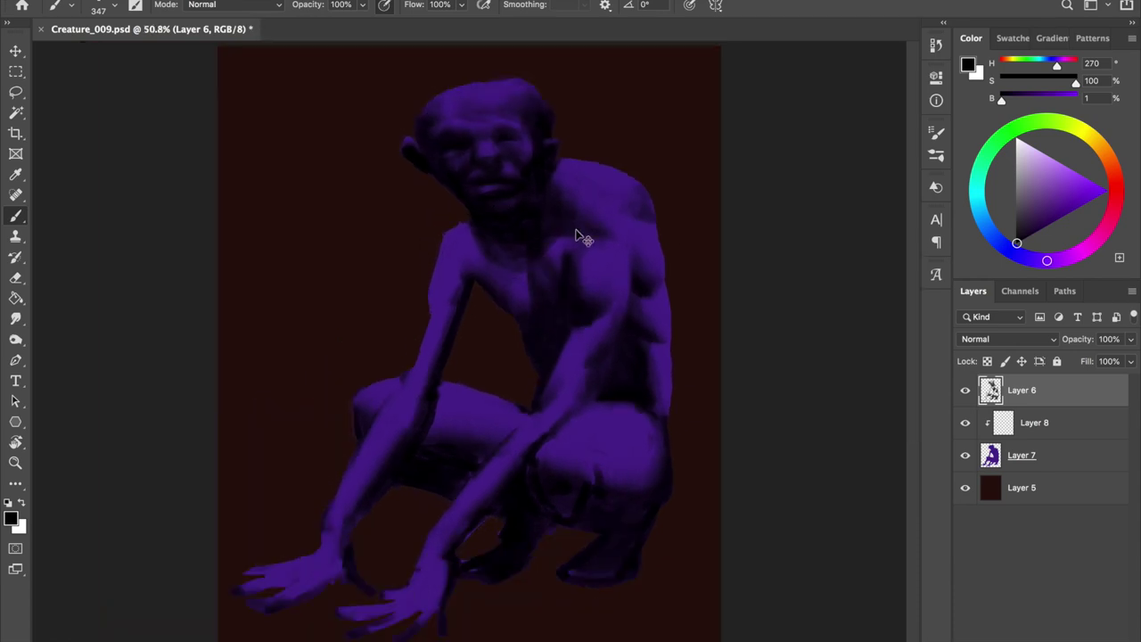
key("bracketleft")
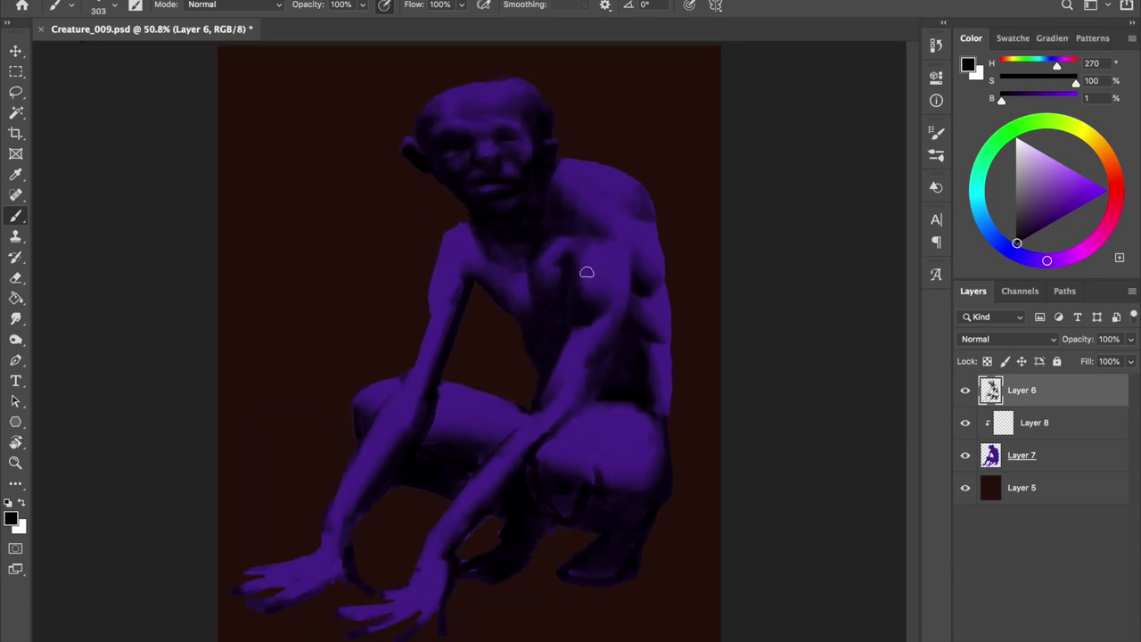
key("ctrl+s")
key("ctrl+s")
key("e")
left_click_drag(498, 487, 545, 527)
On Layer 7, paint purple over the creature's upper arm to thicken it
key("alt+bracketleft")
key("alt+bracketleft")
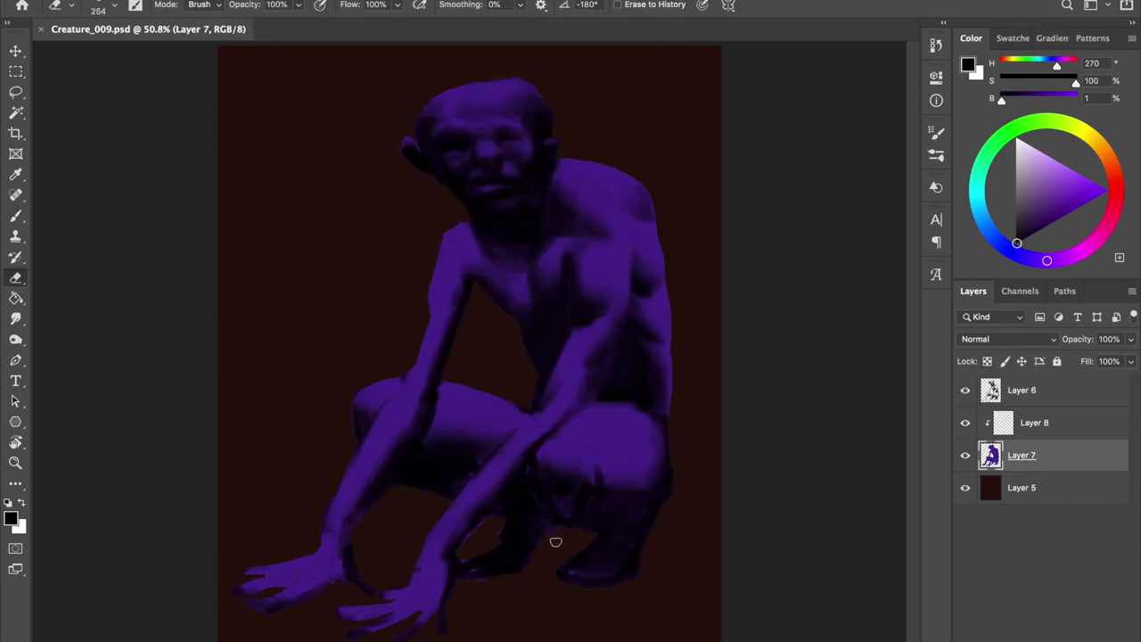
key("b")
left_click(965, 390)
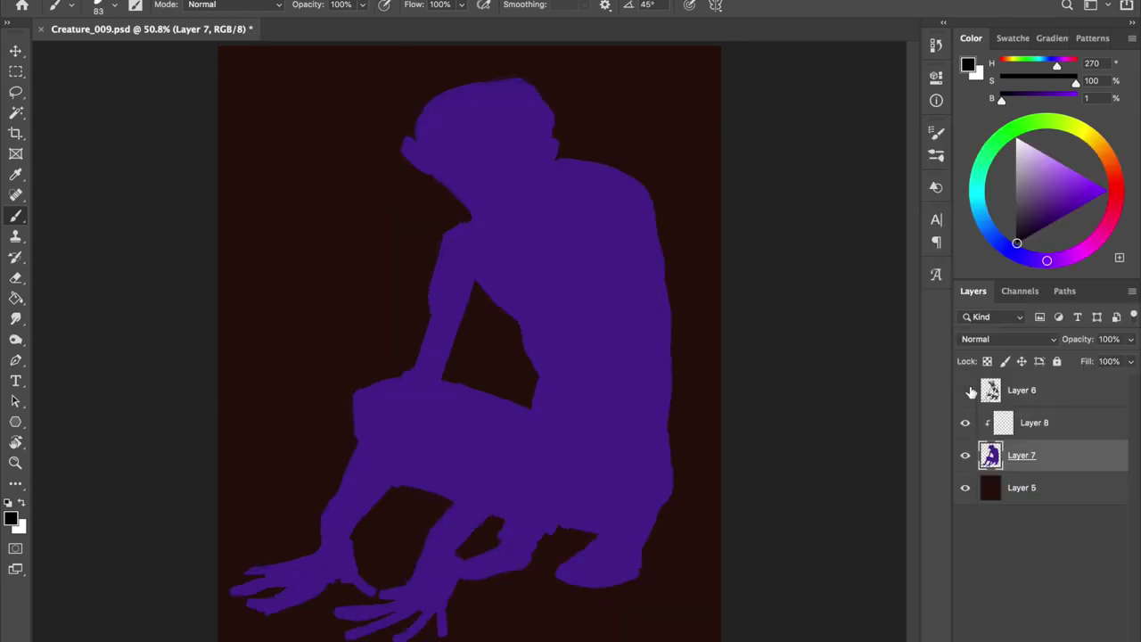
left_click(494, 184, "alt")
mouse_move(446, 214)
left_mouse_down()
mouse_move(461, 273)
mouse_move(454, 222)
mouse_move(426, 335)
left_mouse_up()
Try widening the upper arm and forearm down to the hand, then undo it
key("e")
right_click(268, 571)
key("Escape")
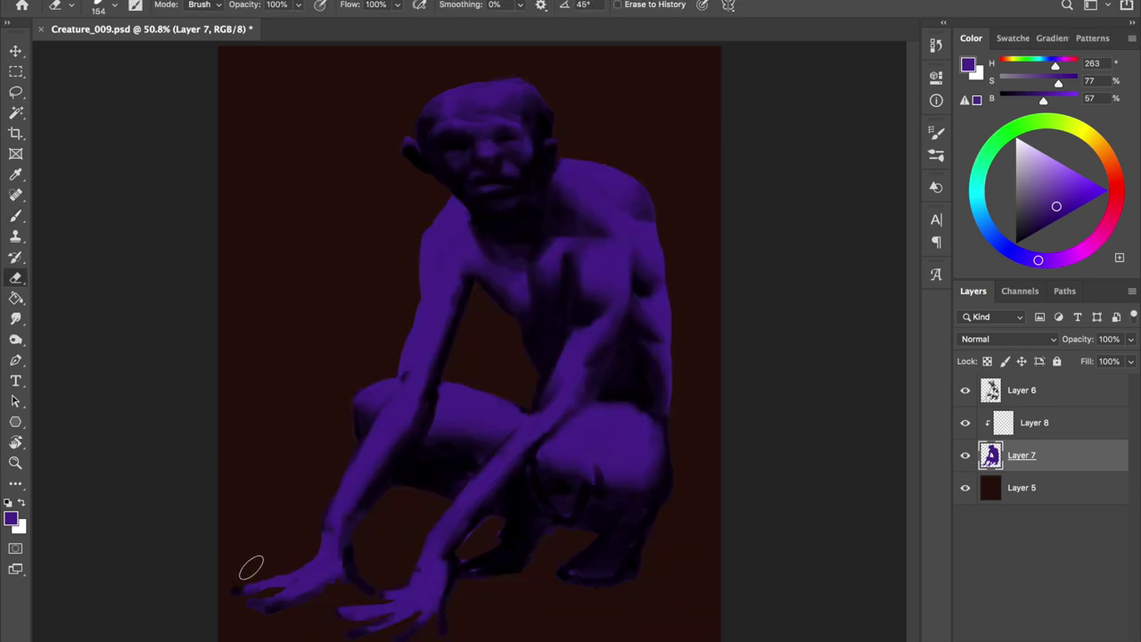
key("alt+bracketright")
key("alt+bracketleft")
key("b")
mouse_move(433, 253)
left_mouse_down()
mouse_move(437, 198)
mouse_move(402, 378)
mouse_move(361, 339)
mouse_move(415, 249)
mouse_move(311, 550)
left_mouse_up()
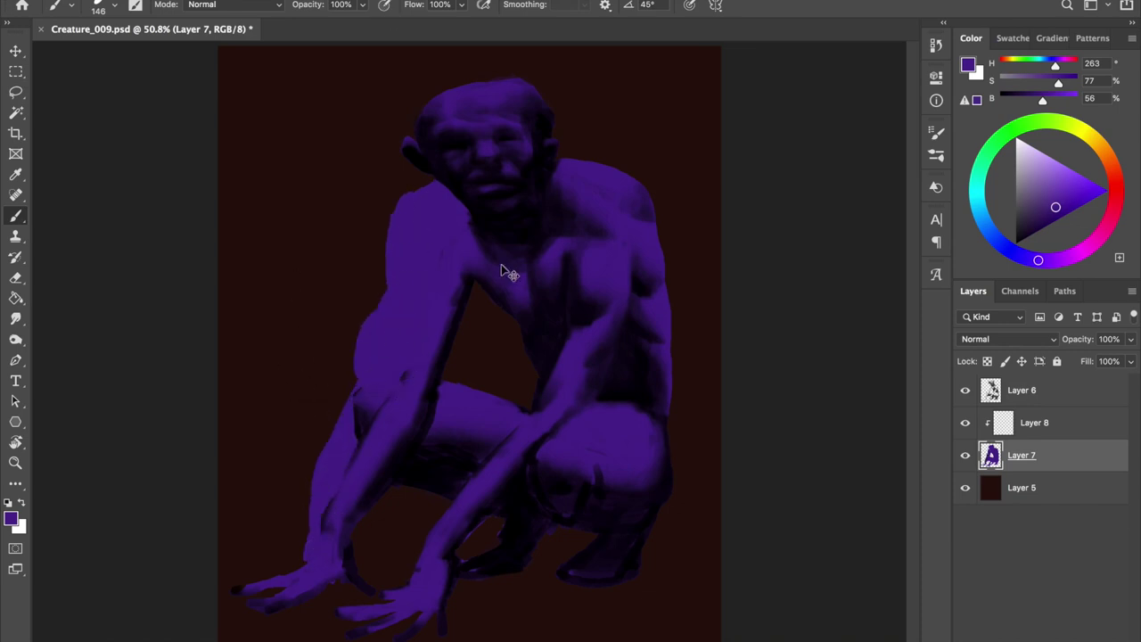
key("ctrl+z")
key("ctrl+z")
key("ctrl+z")
Erase the lower-left hand and, with a new eraser tip, clean areas near the left knee
key("e")
mouse_move(300, 561)
left_mouse_down()
mouse_move(368, 577)
mouse_move(331, 461)
left_mouse_up()
key("alt+bracketright")
key("alt+bracketright")
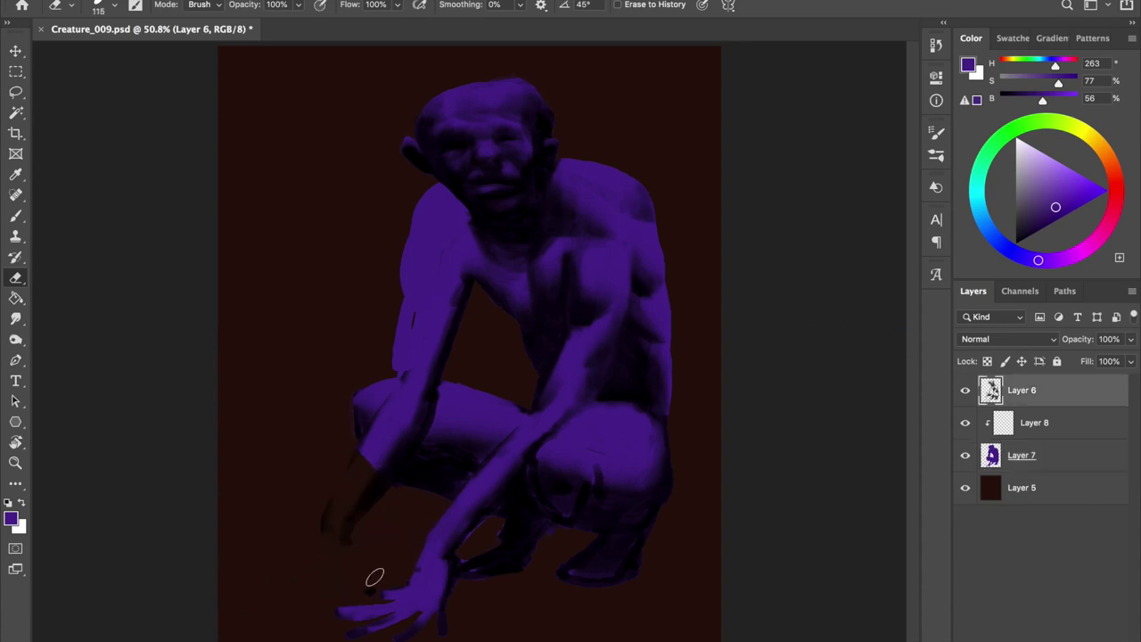
right_click(411, 266)
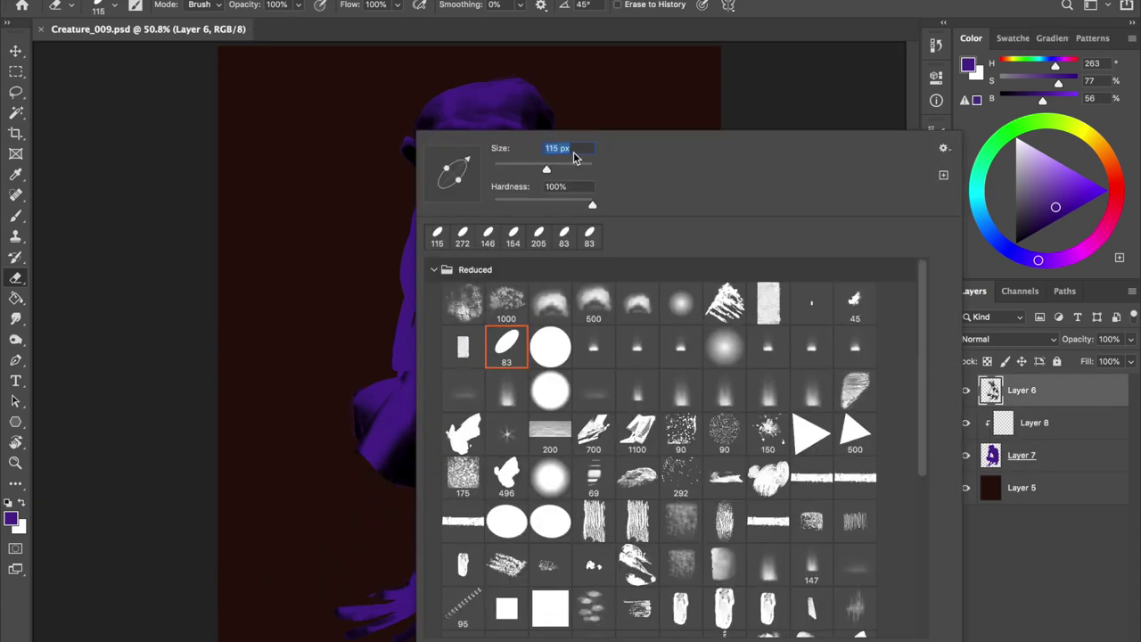
double_click(594, 346)
mouse_move(375, 453)
left_mouse_down()
mouse_move(413, 440)
mouse_move(392, 391)
left_mouse_up()
right_click(392, 390)
double_click(435, 406)
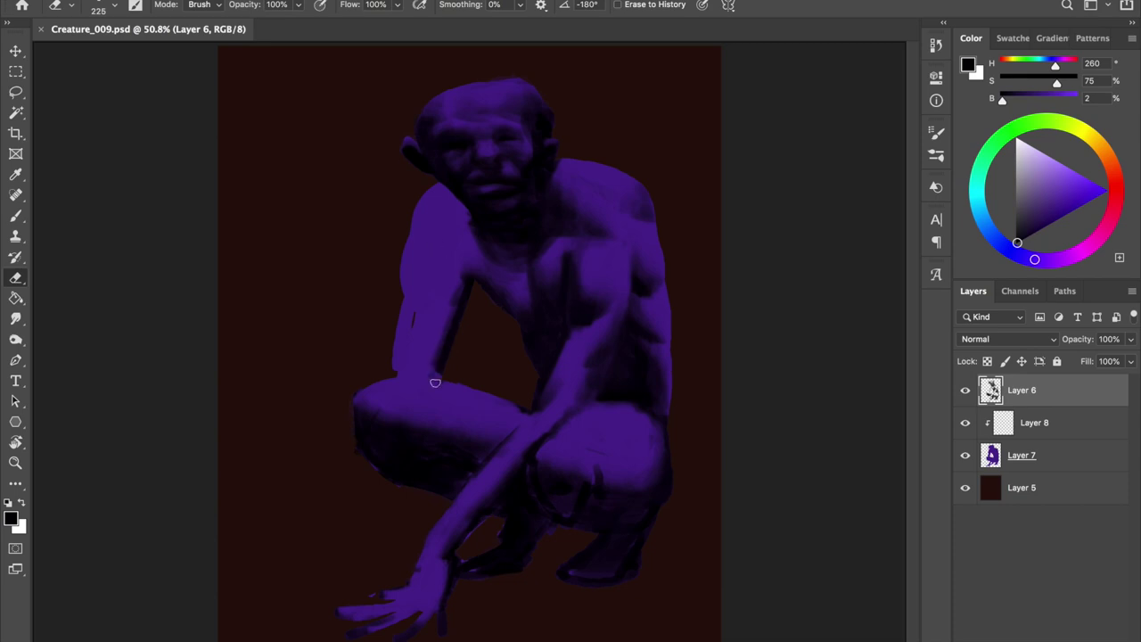
left_click(1022, 454)
In a mirrored view, trim the purple edge of the left shoulder and arm
key("b")
right_click(336, 238)
left_click(424, 231, "alt")
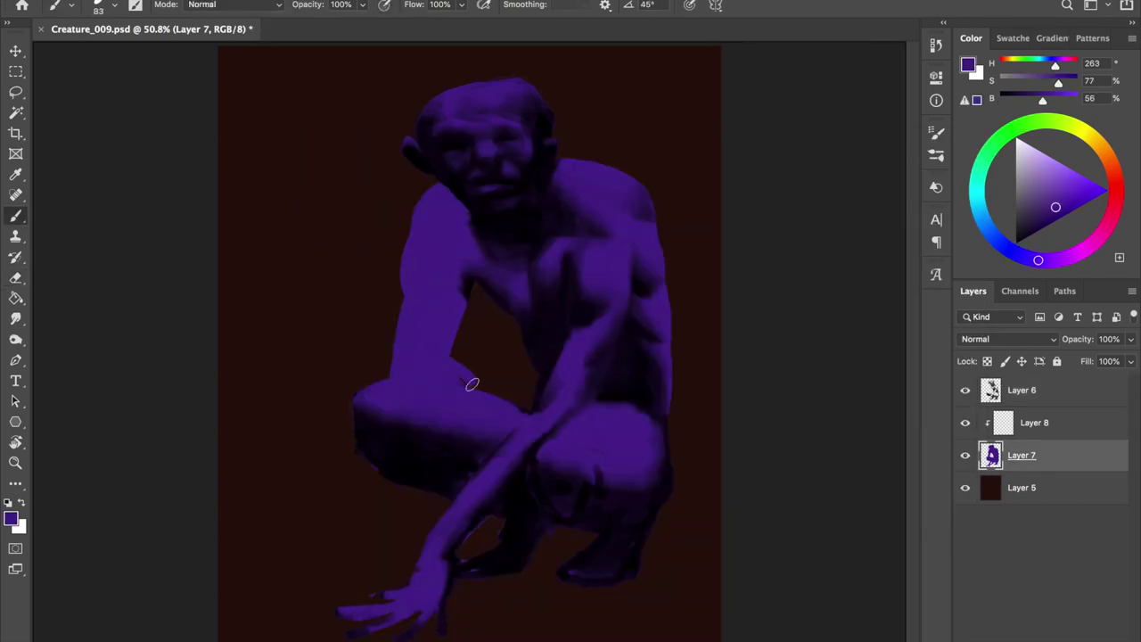
key("h")
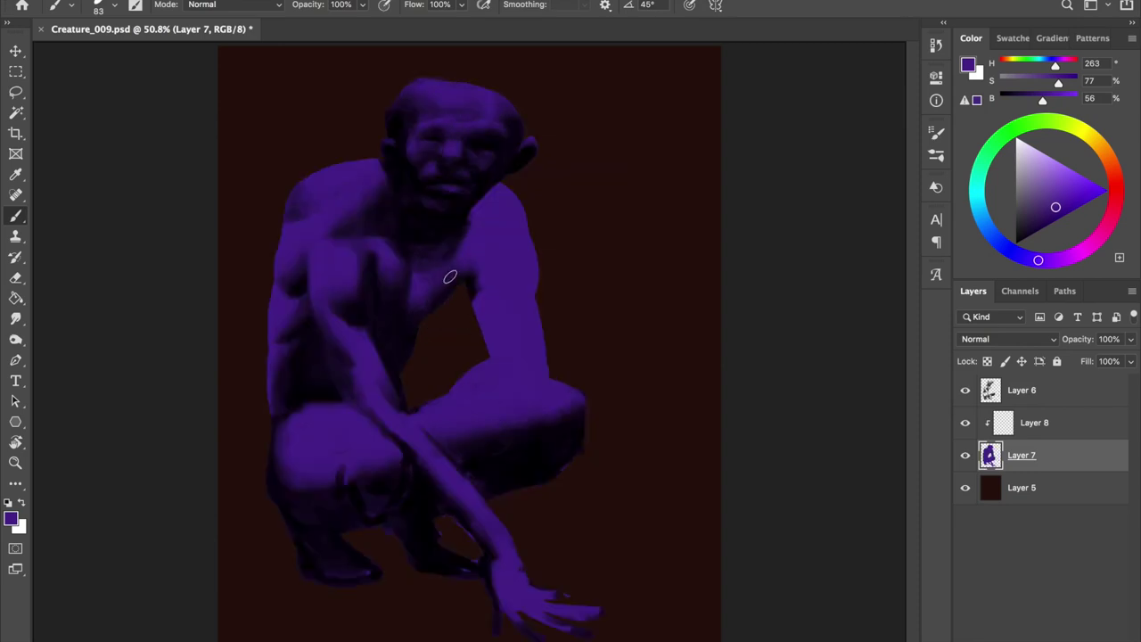
key("e")
mouse_move(496, 189)
left_mouse_down()
mouse_move(522, 194)
mouse_move(526, 242)
left_mouse_up()
left_click_drag(525, 290, 538, 361)
key("h")
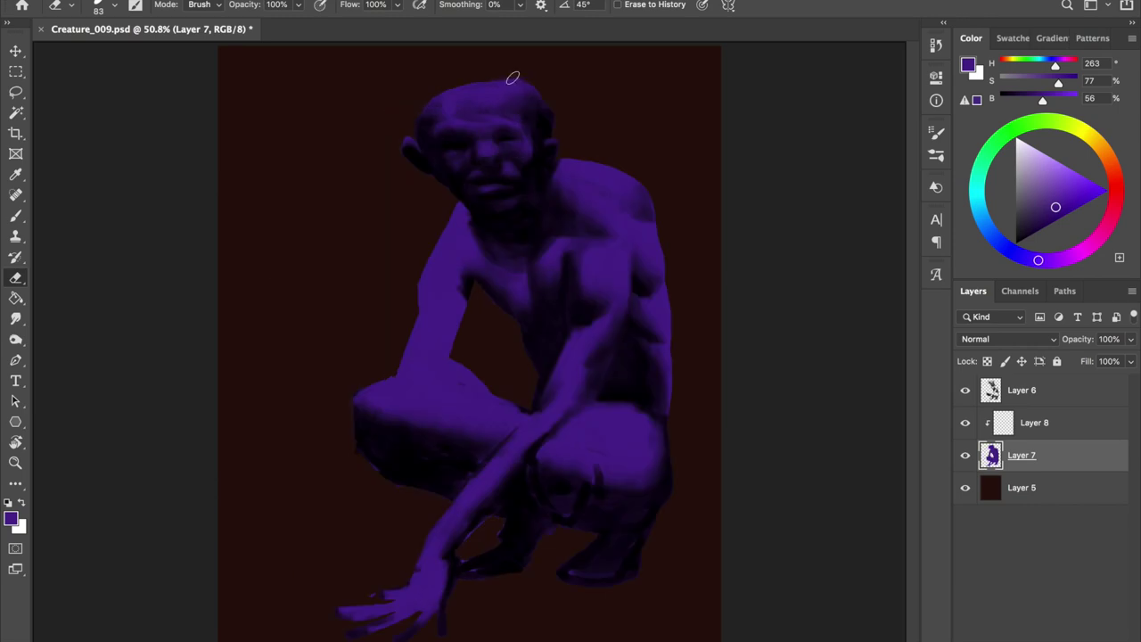
Fill out the arm's outer edge from shoulder to knee, then sample a near-black colour
key("b")
left_click_drag(429, 240, 397, 386)
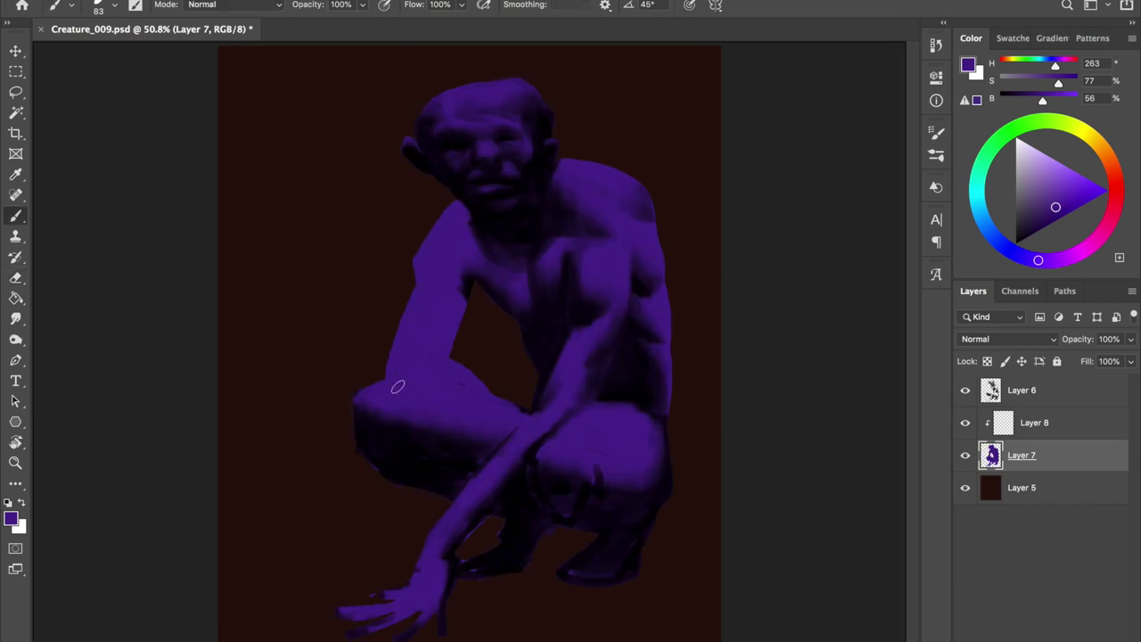
left_click_drag(445, 187, 382, 375)
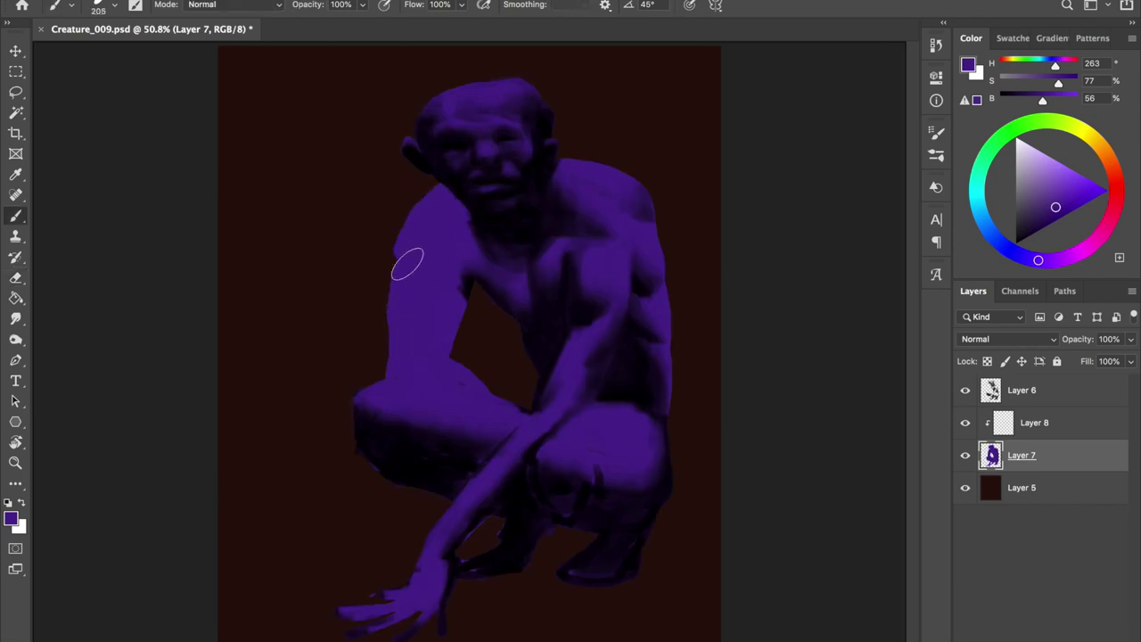
key("ctrl+z")
key("ctrl+shift+h")
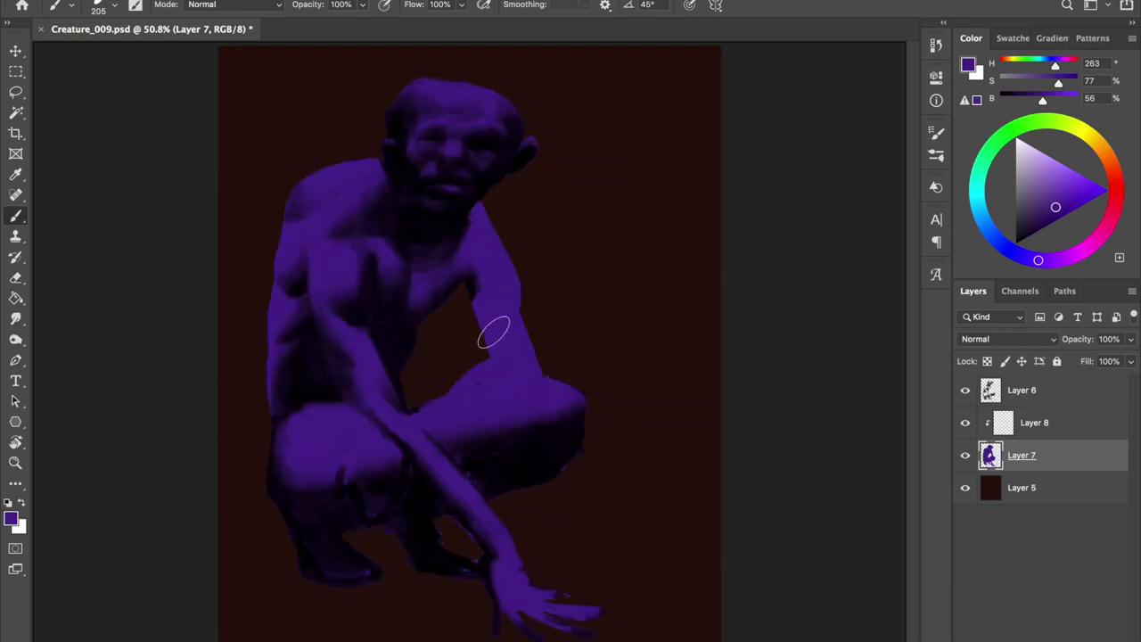
key("ctrl+shift+h")
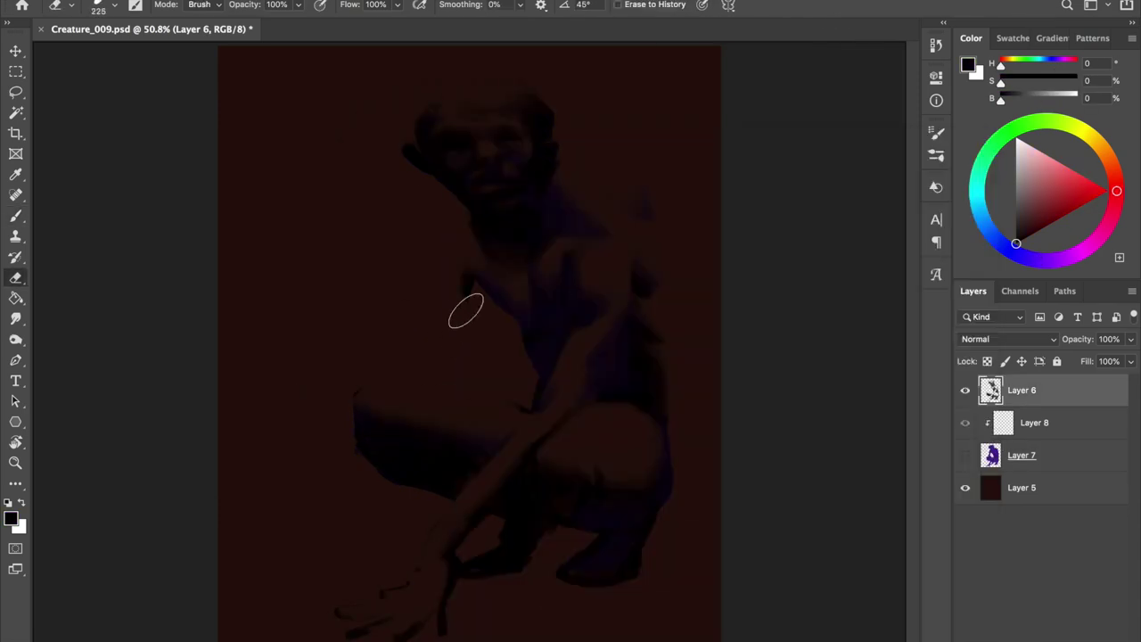
left_click(419, 443, "alt")
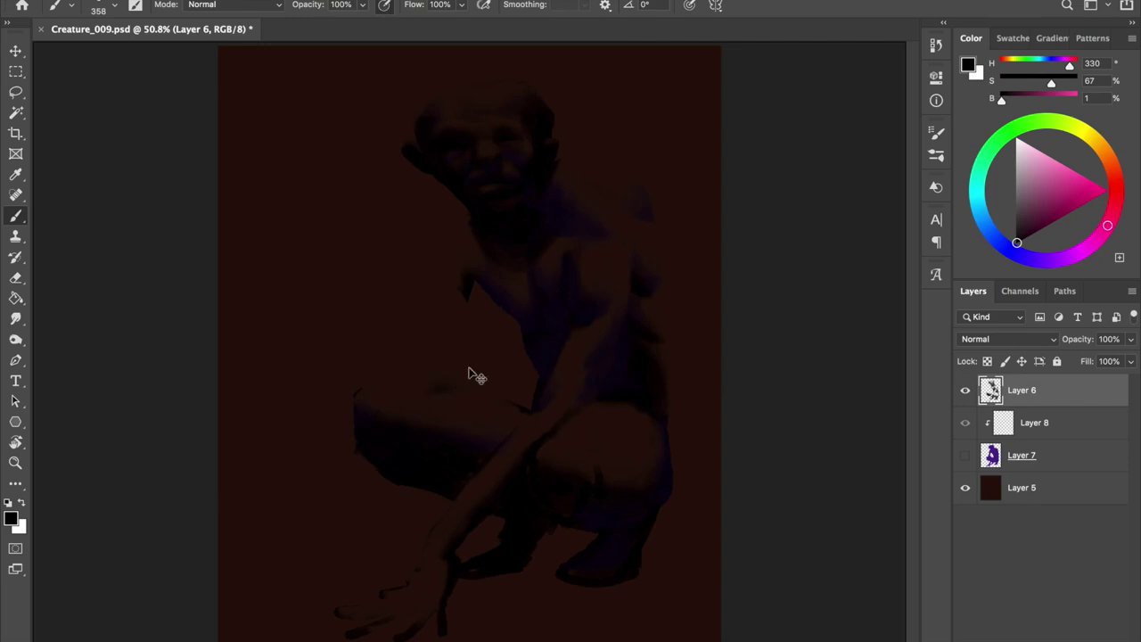
Paint a dark arm stroke on Layer 6, erase shading near the feet, and set hue to purple (270)
left_click_drag(434, 385, 459, 299)
key("e")
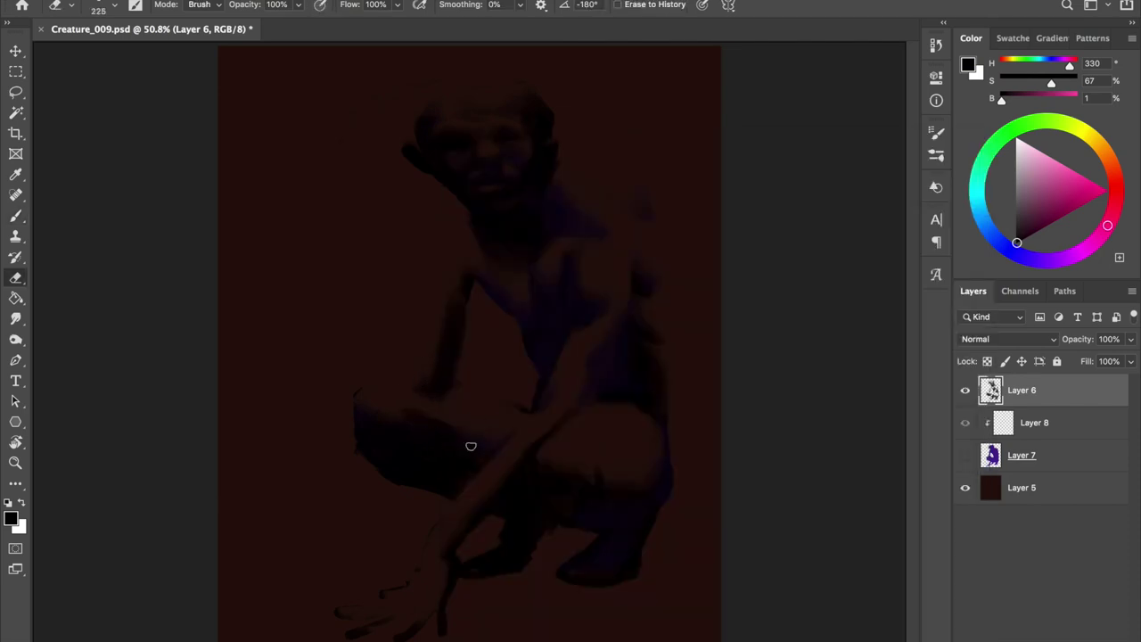
left_click_drag(480, 446, 446, 468)
key("b")
right_click(464, 459)
key("Escape")
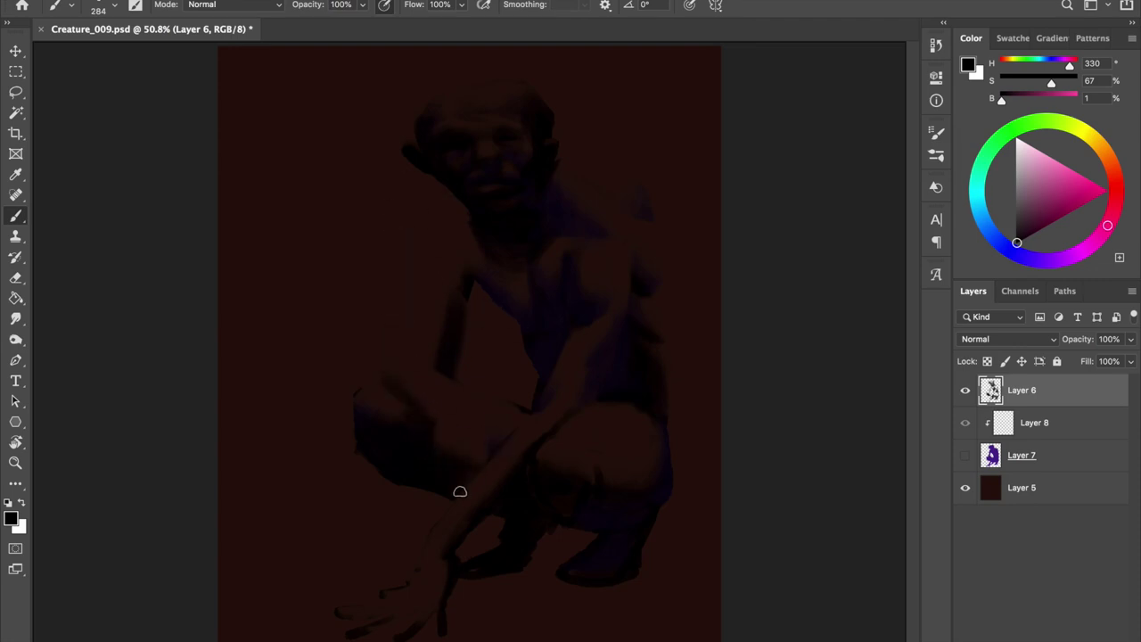
left_click_drag(458, 374, 481, 419)
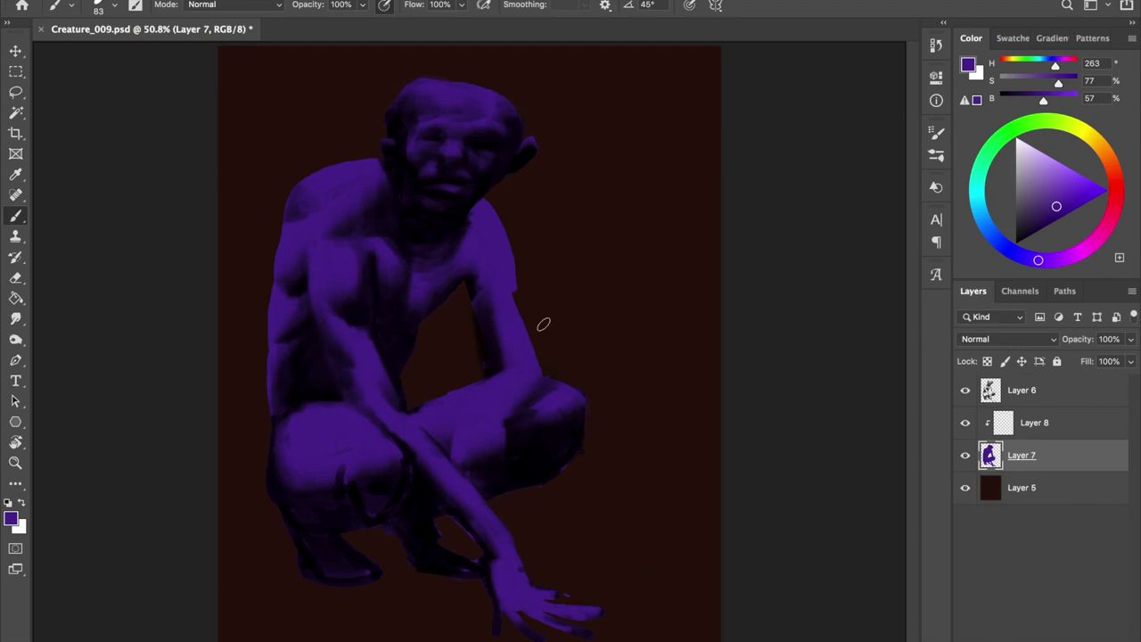
Extend the left shoulder in purple, trim and touch up the arm edge, and darken the shoulder
mouse_move(461, 219)
left_mouse_down()
mouse_move(420, 237)
mouse_move(438, 186)
mouse_move(387, 357)
mouse_move(425, 184)
left_mouse_up()
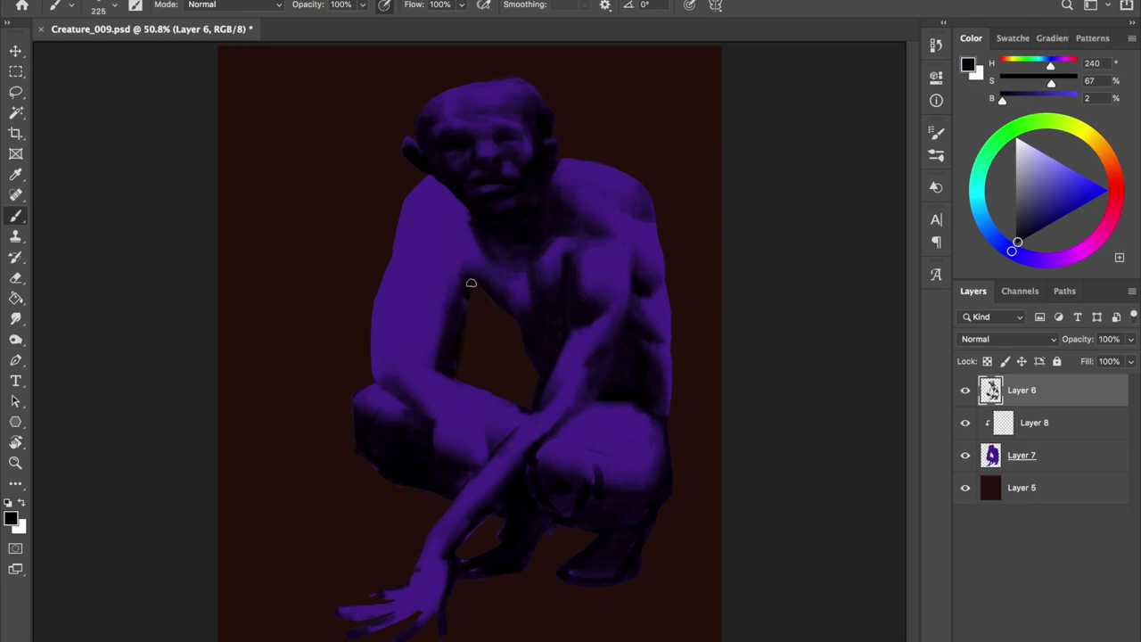
key("e")
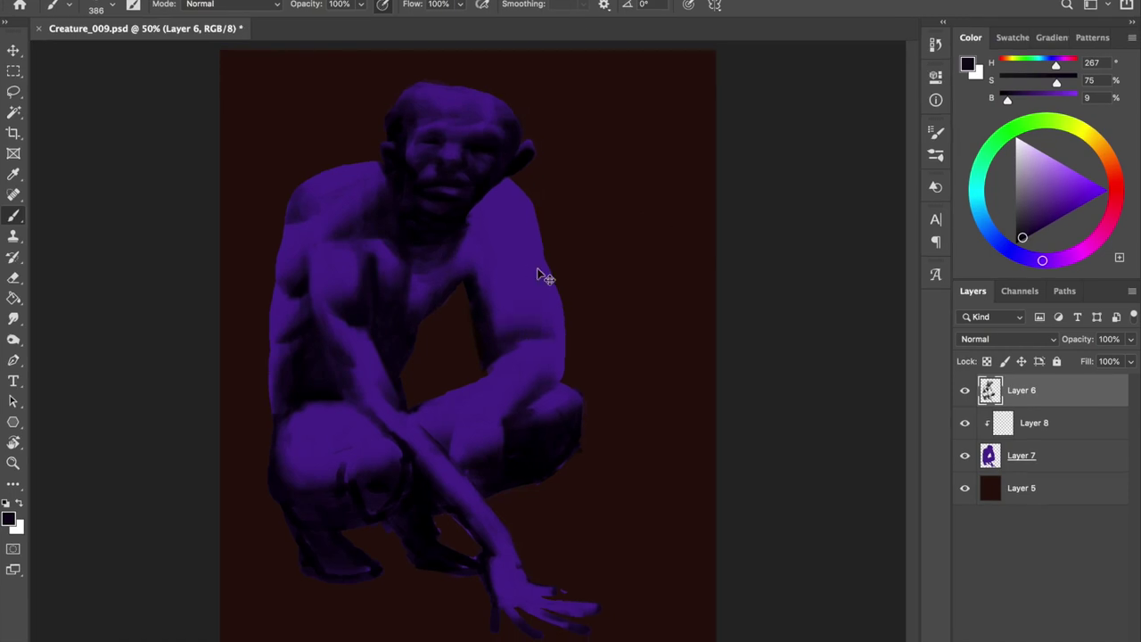
left_click_drag(543, 273, 547, 331)
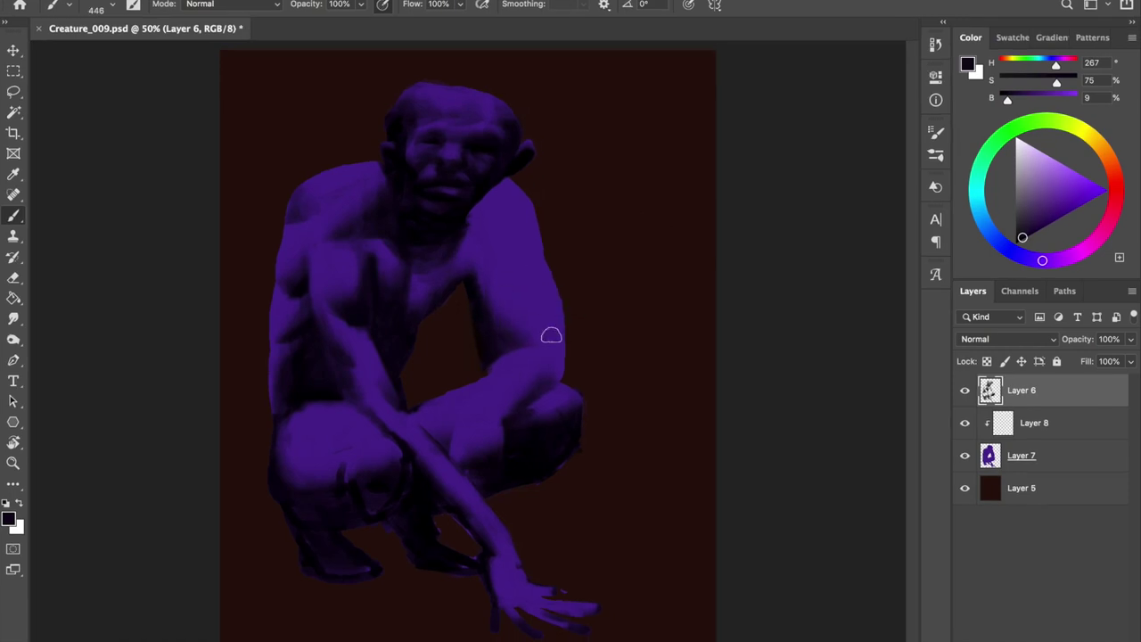
key("ctrl+shift+h")
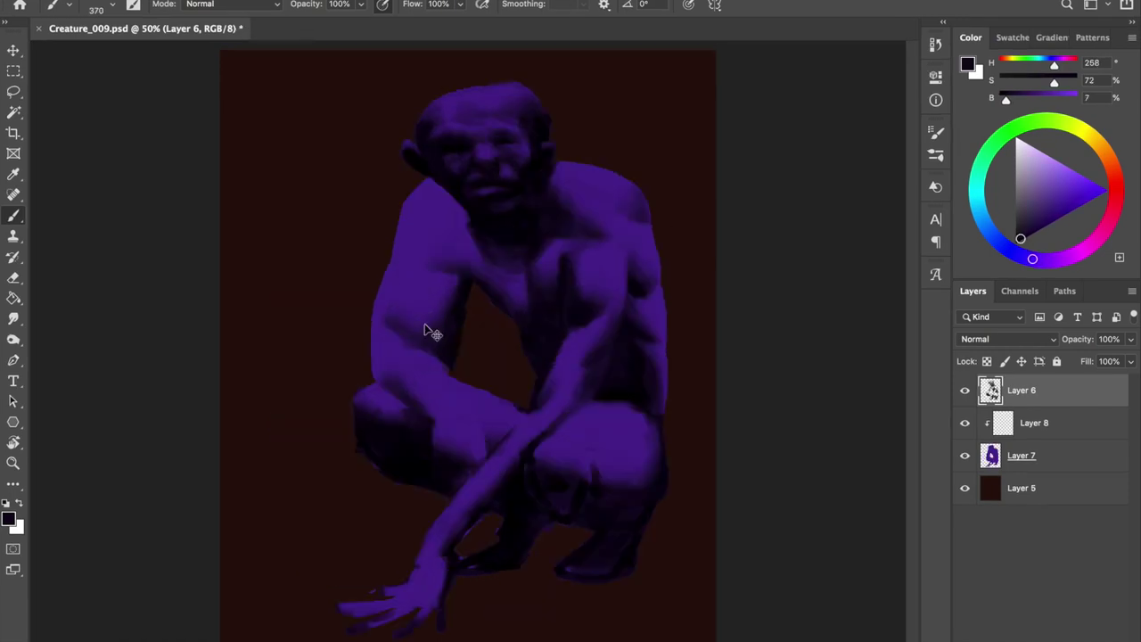
left_click_drag(403, 321, 379, 337)
left_click_drag(448, 253, 454, 258)
key("e")
key("ctrl+s")
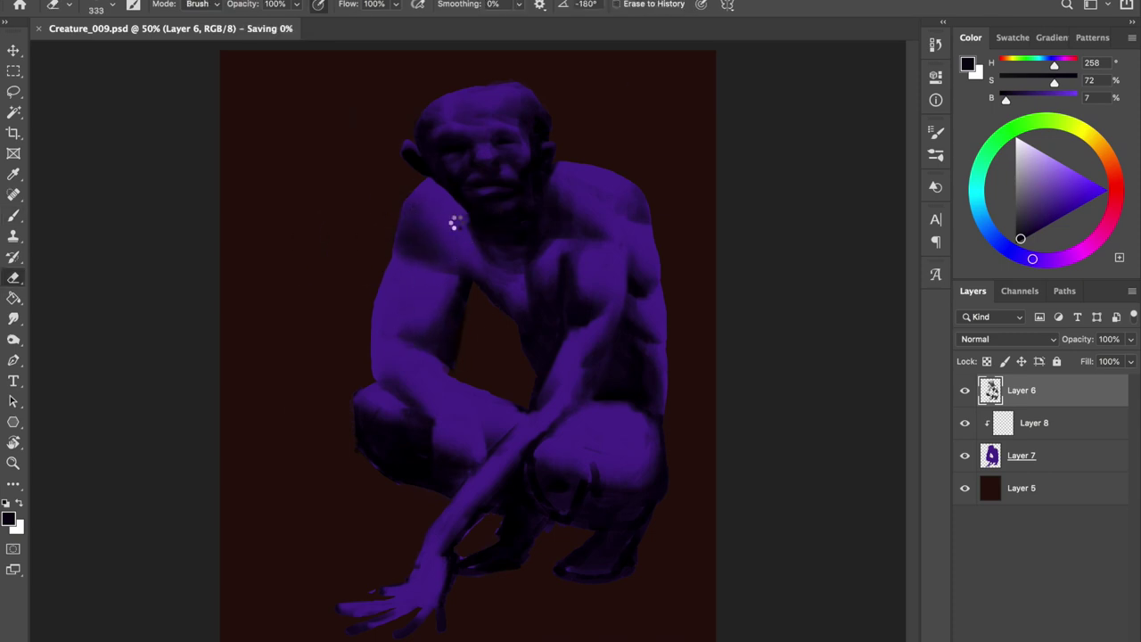
key("ctrl+shift+h")
Check the arm in mirrored views while adjusting brush size between painting and erasing
key("e")
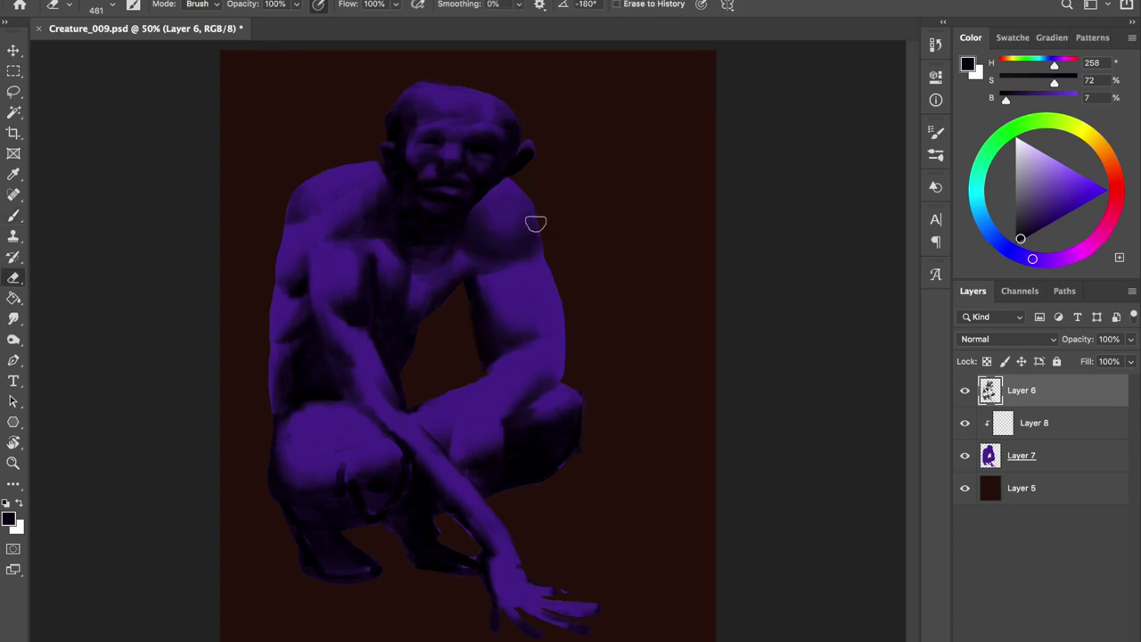
key("b")
key("ctrl+shift+h")
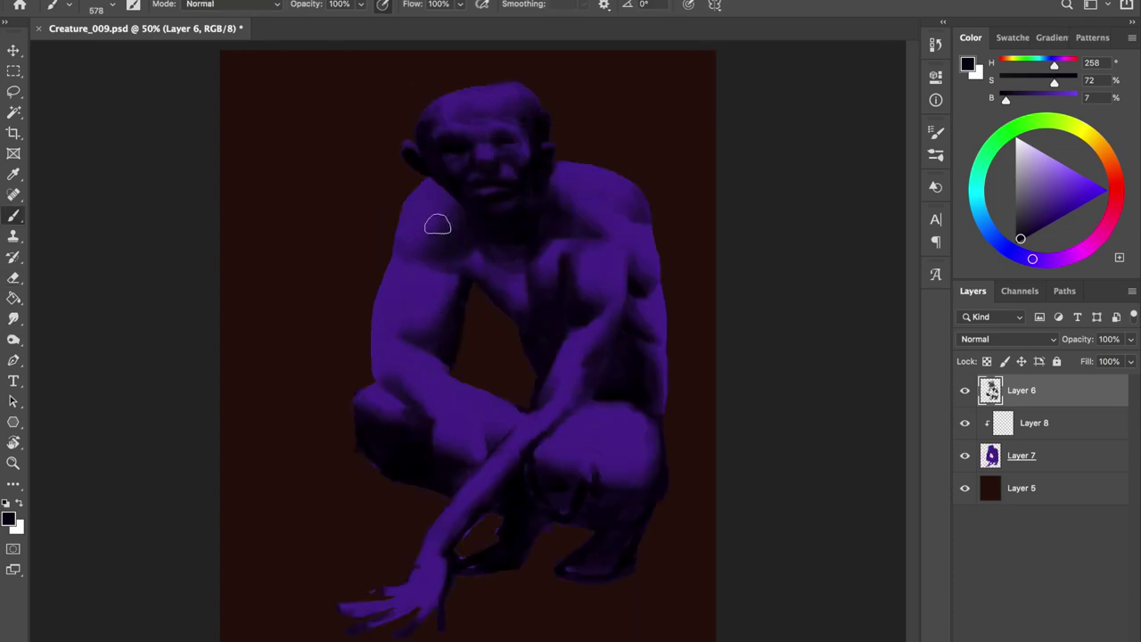
key("e")
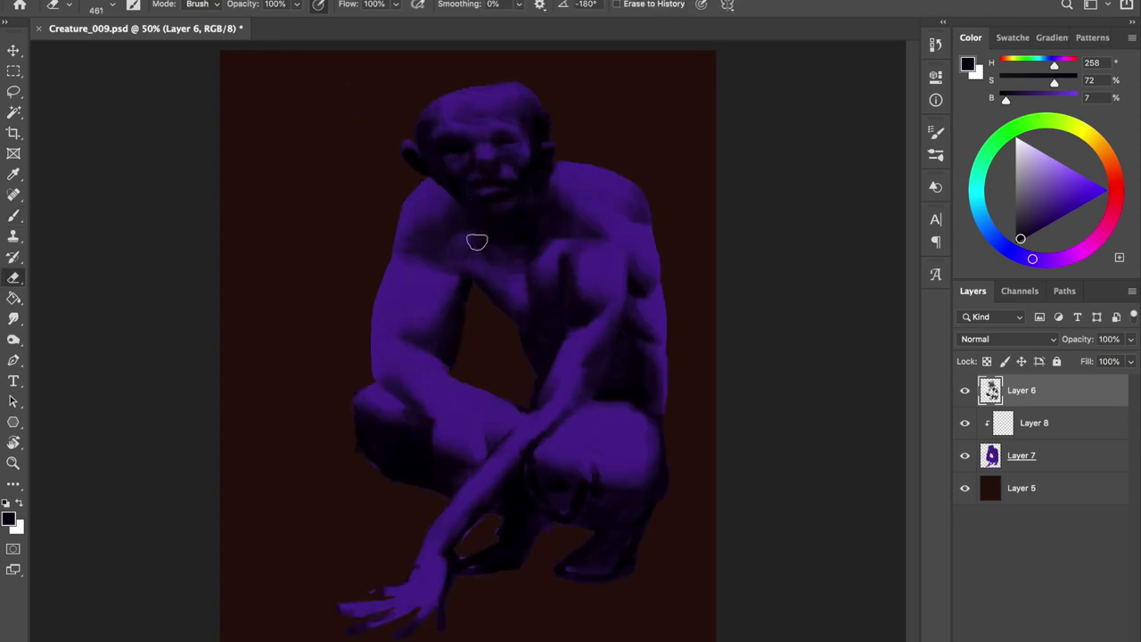
key("b")
key("ctrl+shift+h")
key("bracketleft")
key("ctrl+shift+h")
key("e")
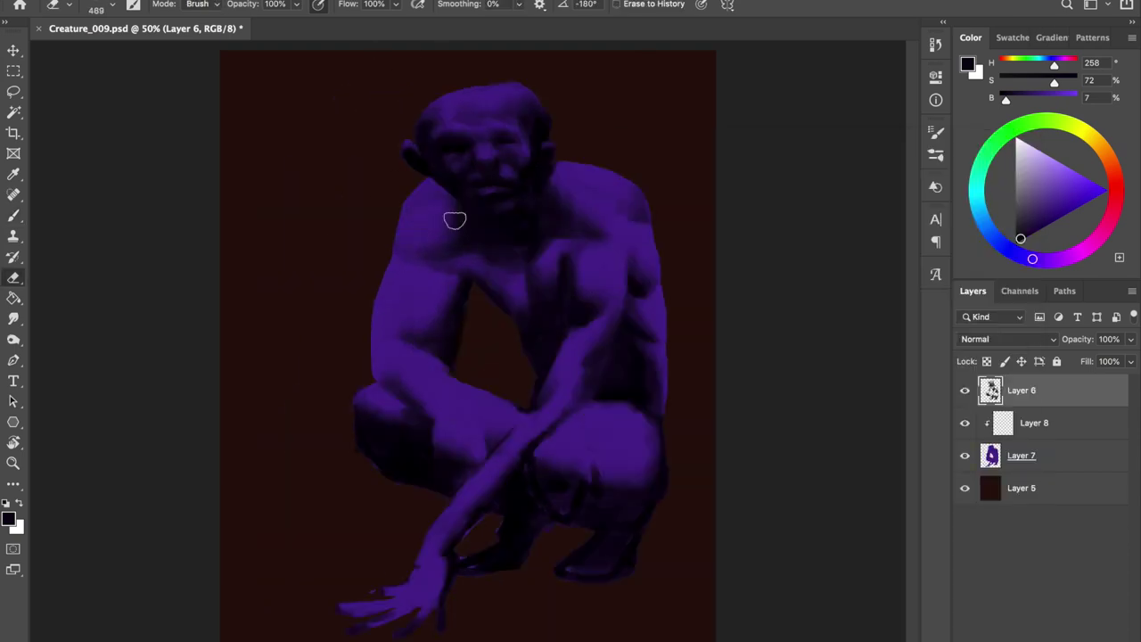
key("b")
key("bracketright")
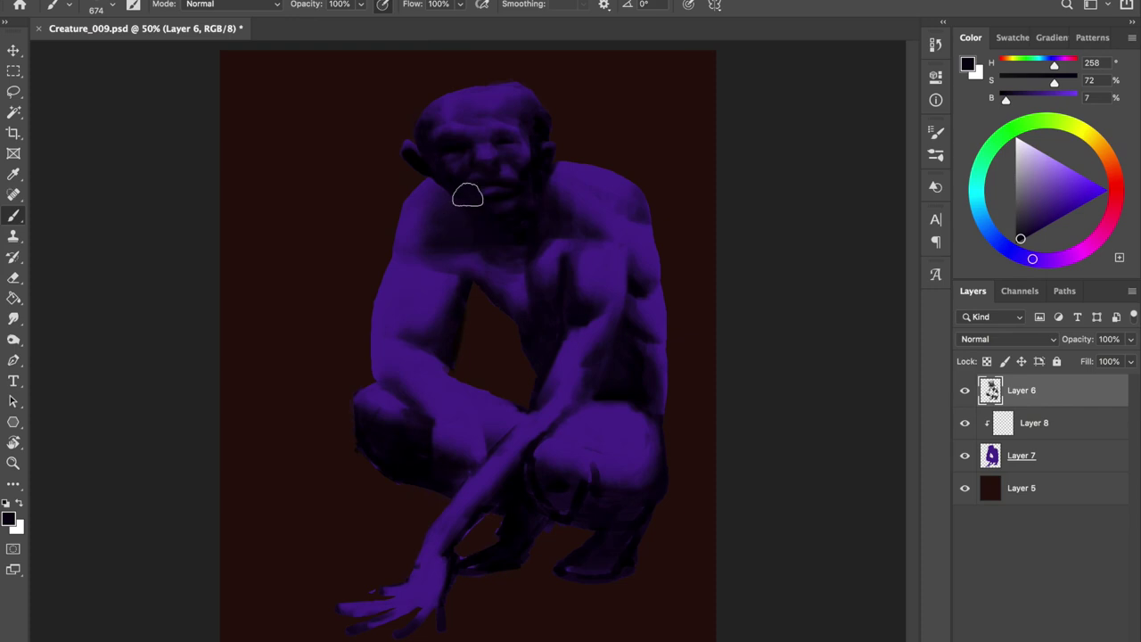
key("ctrl+shift+h")
Make small touch-up strokes on the shoulder and arm, then save the painting
key("ctrl+shift+h")
key("bracketleft")
key("bracketleft")
key("bracketleft")
left_click_drag(453, 214, 460, 207)
key("ctrl+shift+h")
key("e")
key("b")
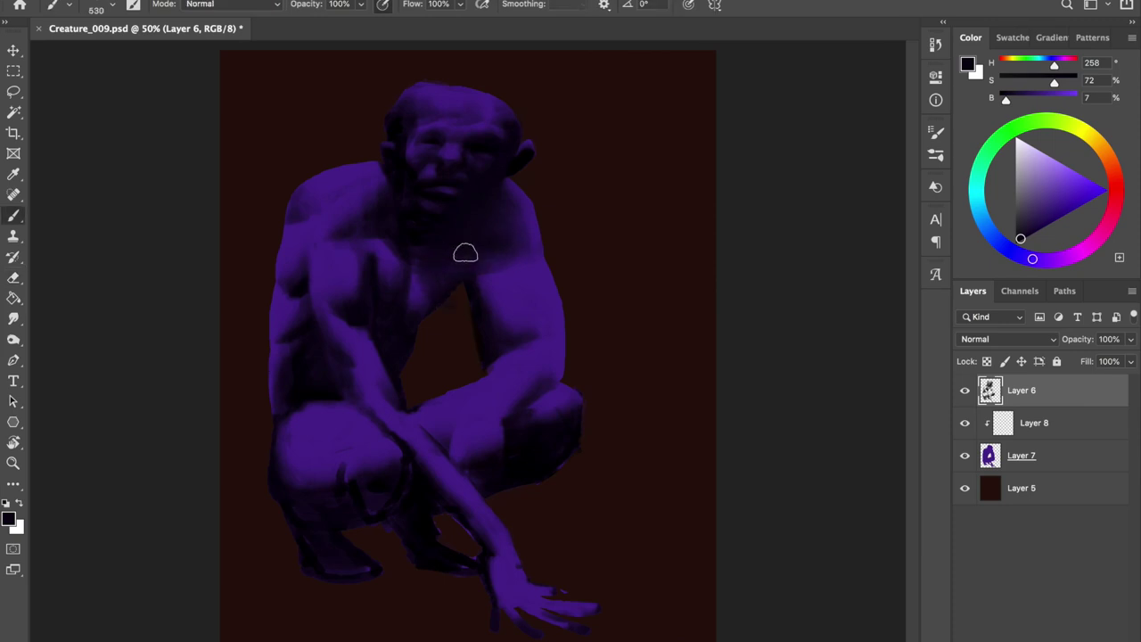
key("ctrl+shift+h")
left_click_drag(470, 258, 492, 286)
key("ctrl+s")
Review brush and eraser presets while comparing mirrored views, and save again
right_click(371, 228)
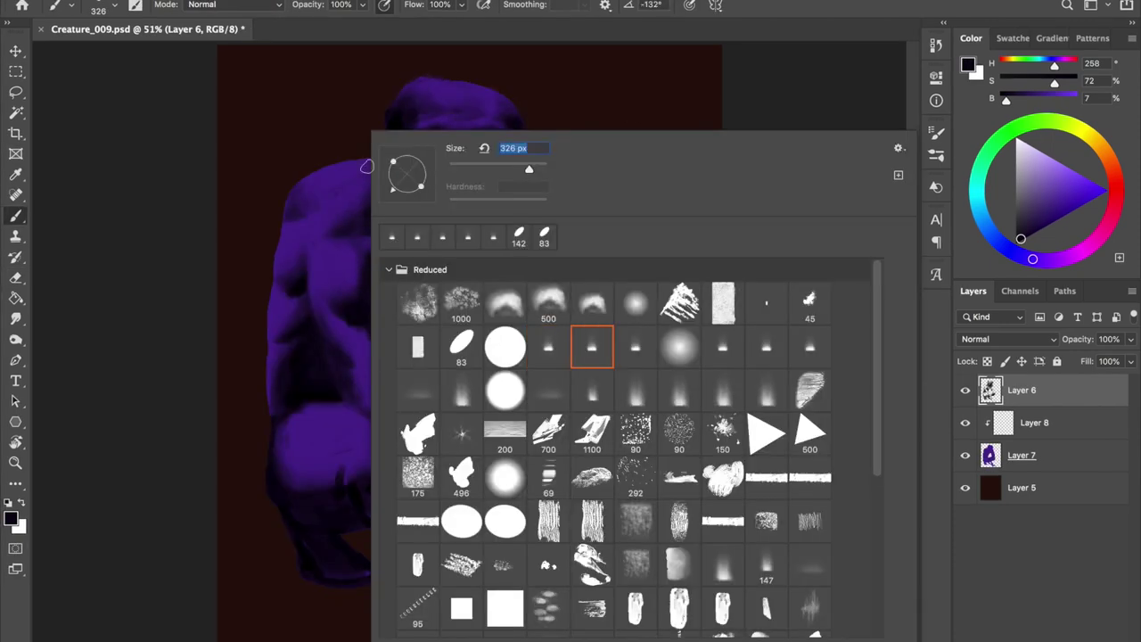
key("Escape")
key("ctrl+shift+h")
key("e")
right_click(580, 268)
key("Escape")
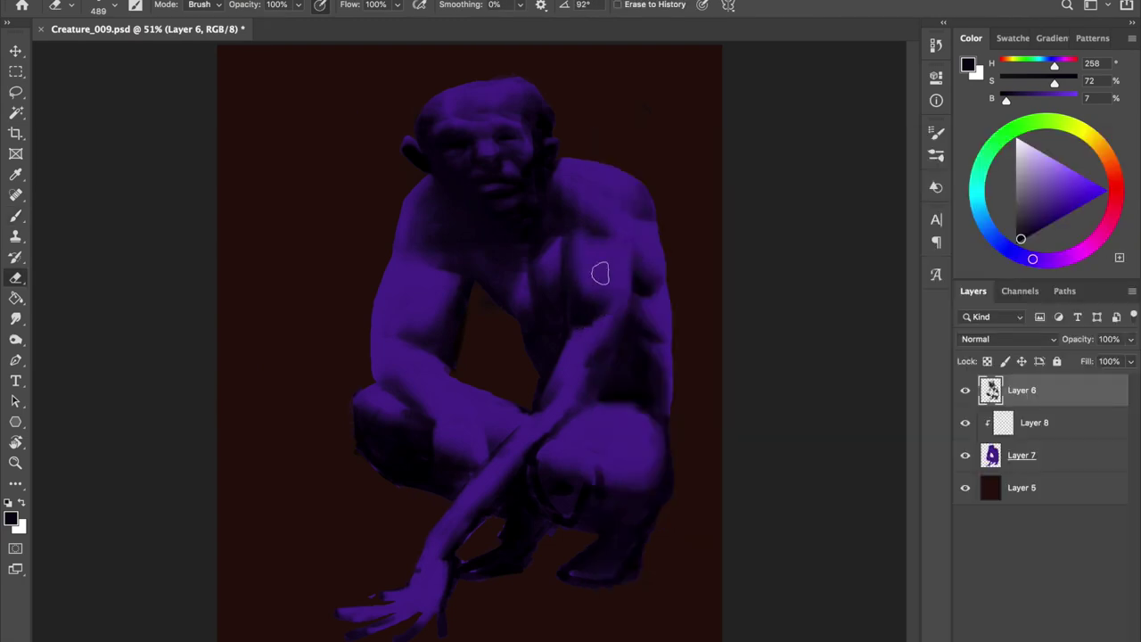
key("ctrl+shift+h")
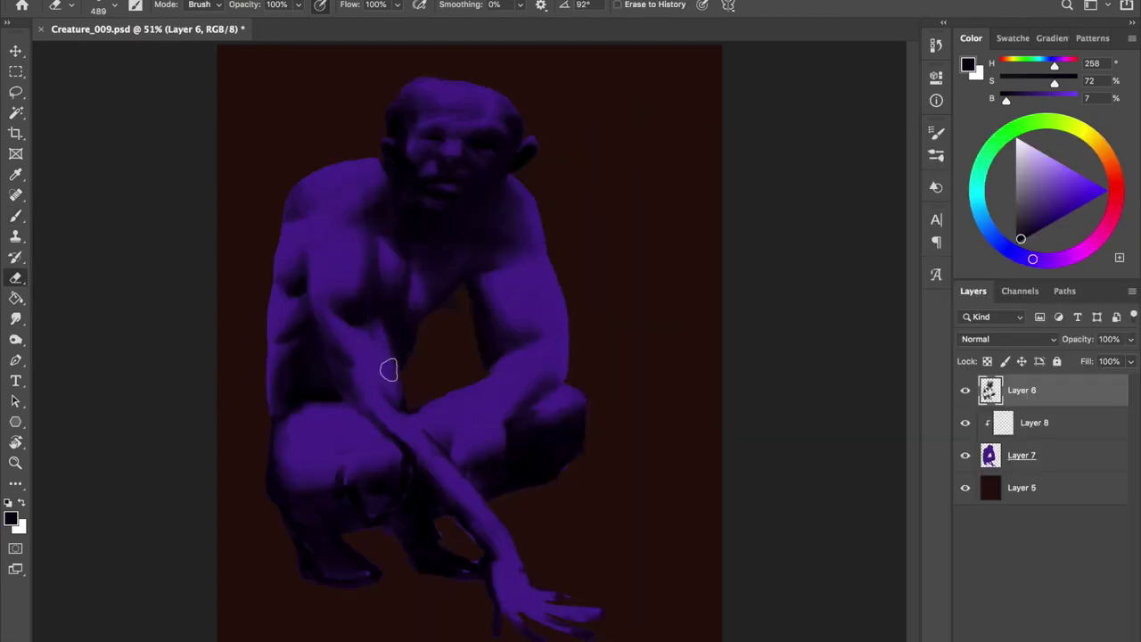
key("ctrl+shift+h")
key("ctrl+s")
key("b")
right_click(443, 140)
key("Escape")
On Layer 7, sample the creature's purple and erase the outstretched fingers
left_click(407, 343, "ctrl")
left_click(470, 363, "alt")
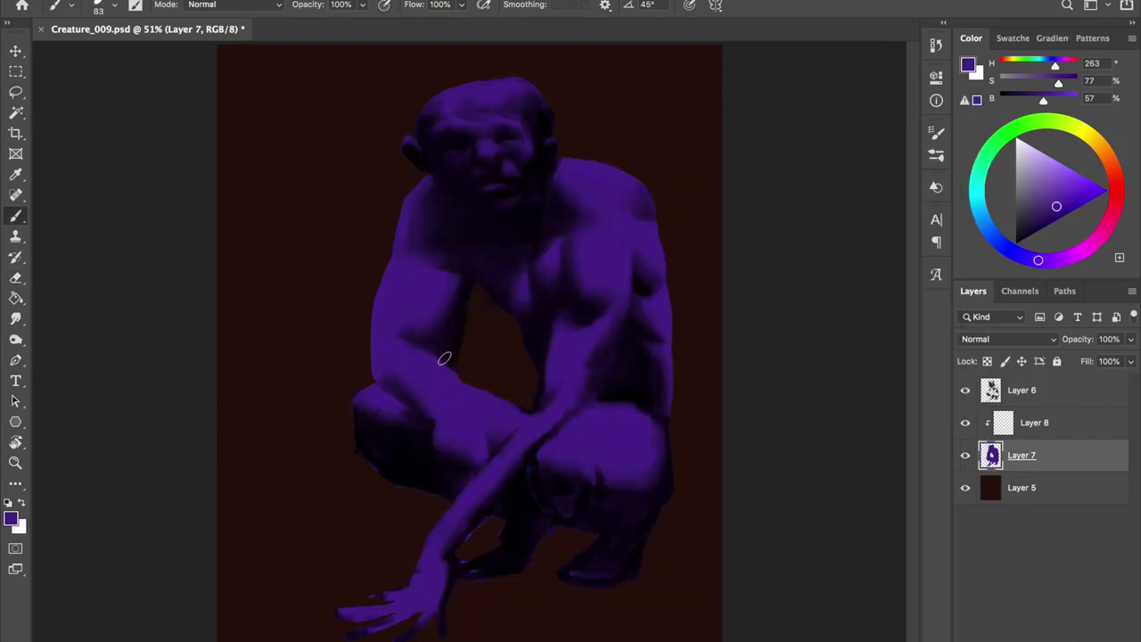
key("e")
right_click(503, 198)
key("Escape")
left_click_drag(383, 607, 459, 621)
Paint a rounded purple hand shape on Layer 7 in a mirrored view
left_click(329, 595, "ctrl")
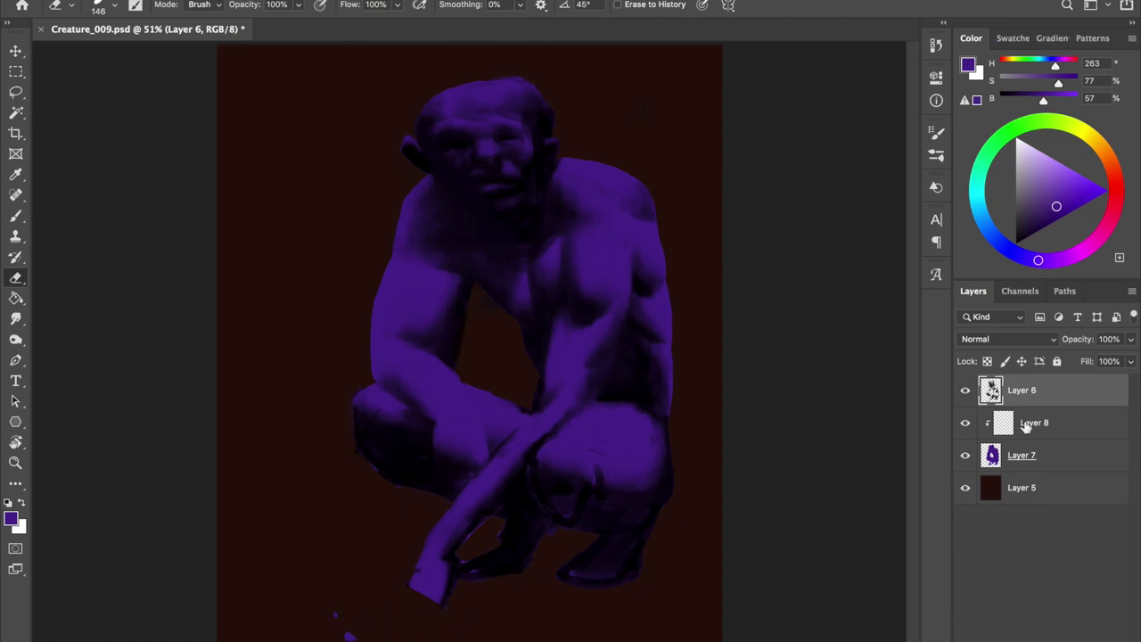
left_click(350, 631, "ctrl")
key("b")
key("ctrl+shift+h")
mouse_move(530, 601)
left_mouse_down()
mouse_move(583, 604)
mouse_move(555, 624)
mouse_move(508, 626)
left_mouse_up()
key("ctrl+shift+h")
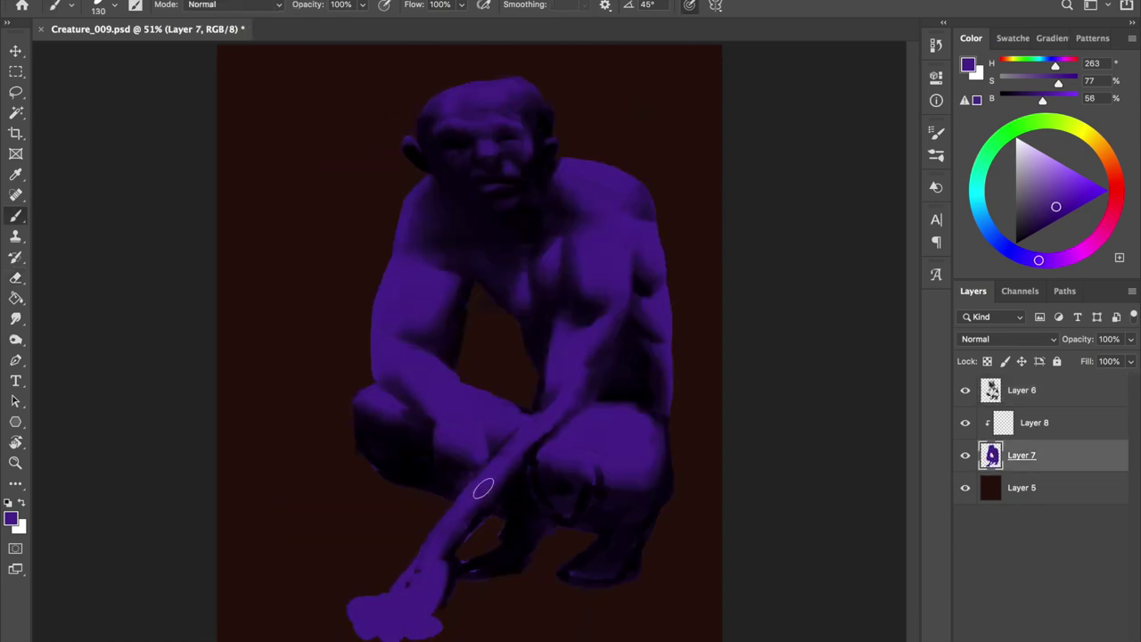
left_click(509, 472, "ctrl")
Load the creature's outline as a selection and flip the canvas to check the figure
right_click(576, 130)
key("Escape")
left_click(990, 454, "ctrl")
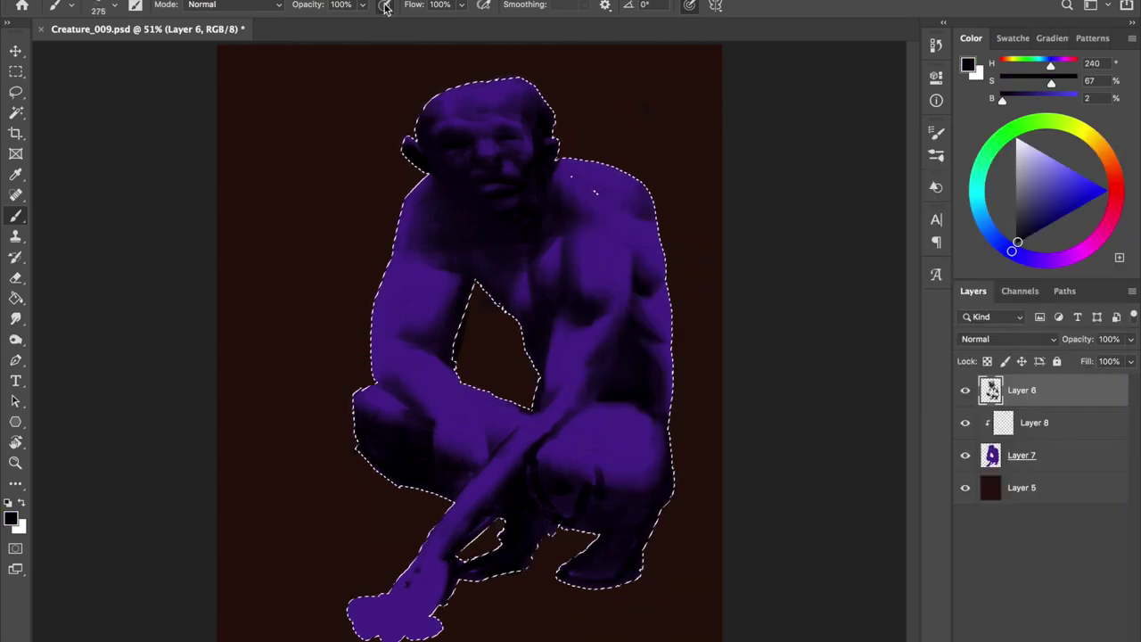
key("ctrl+shift+h")
right_click(535, 445)
key("Escape")
key("e")
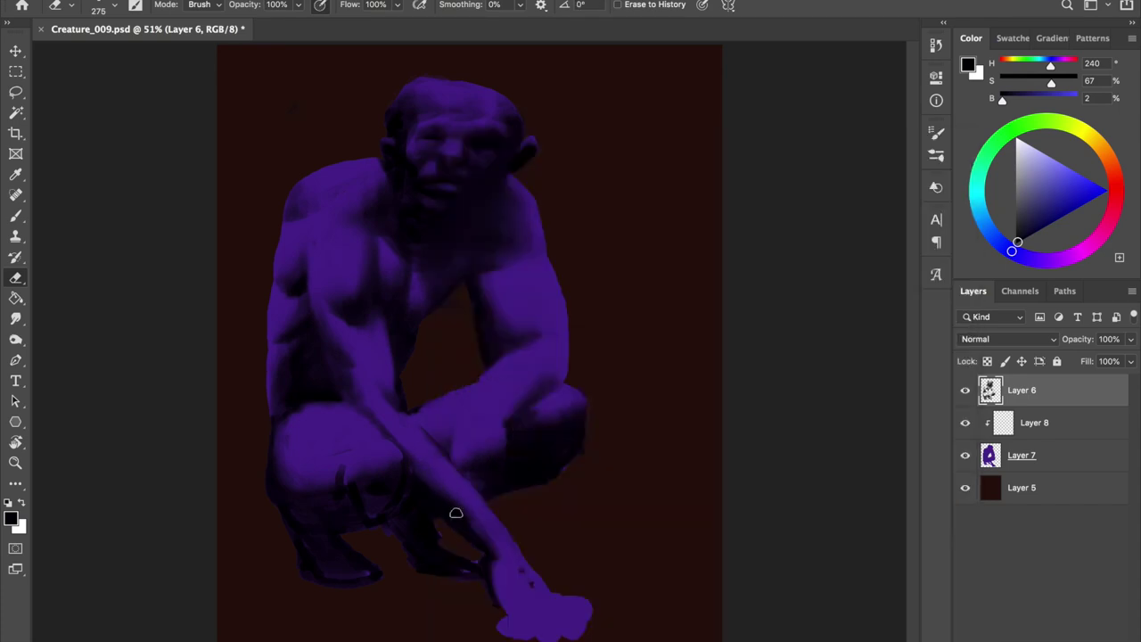
key("ctrl+shift+h")
right_click(573, 419)
key("Escape")
key("b")
left_click_drag(603, 362, 613, 377)
right_click(573, 354)
key("Escape")
key("ctrl+shift+h")
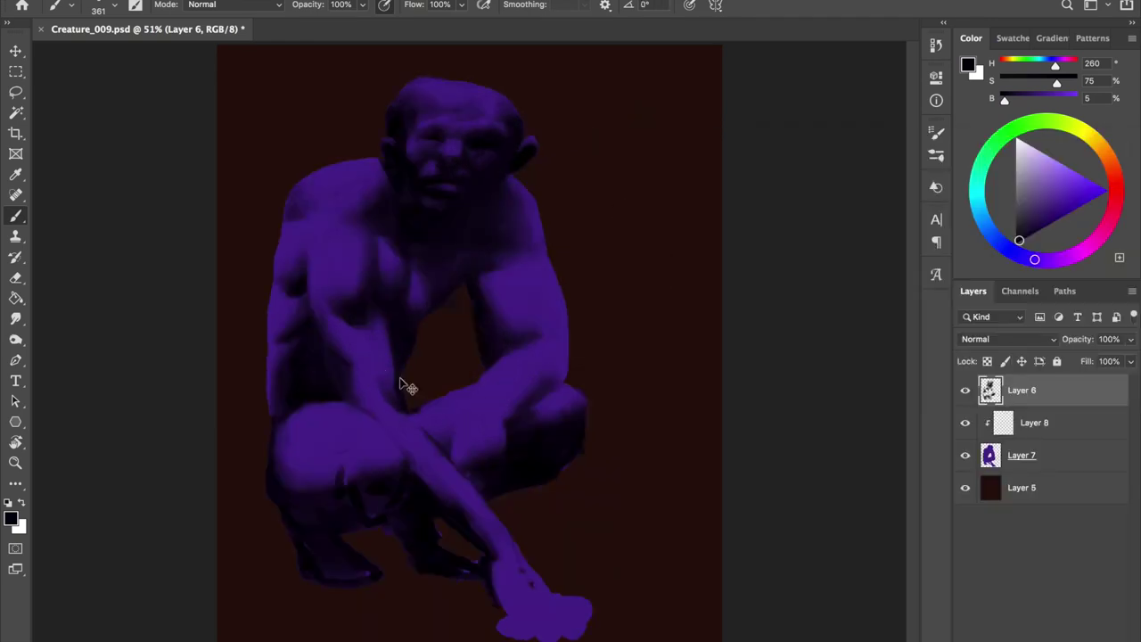
Paint dark shading inside the selected figure, then erase part of the shaded hand
key("ctrl+shift+d")
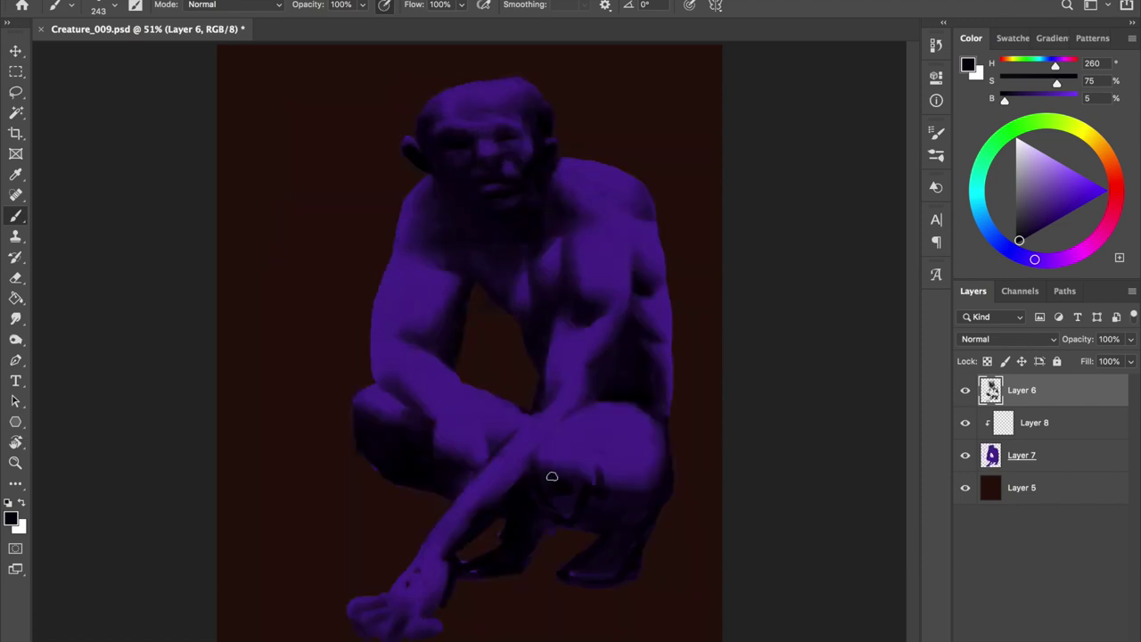
left_click_drag(538, 628, 571, 628)
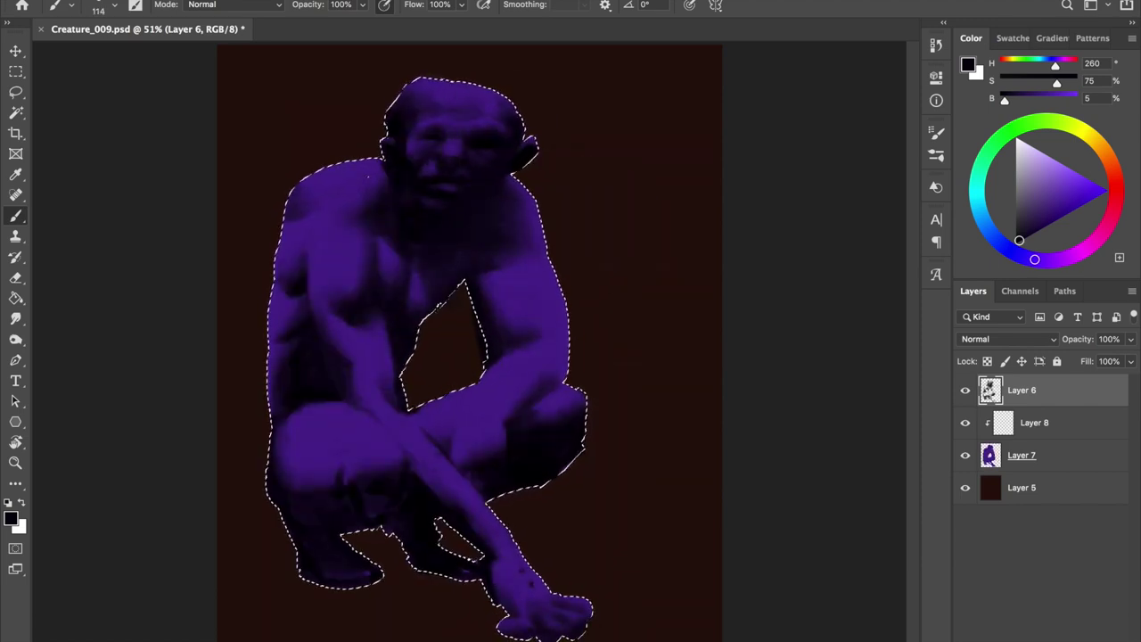
key("e")
key("b")
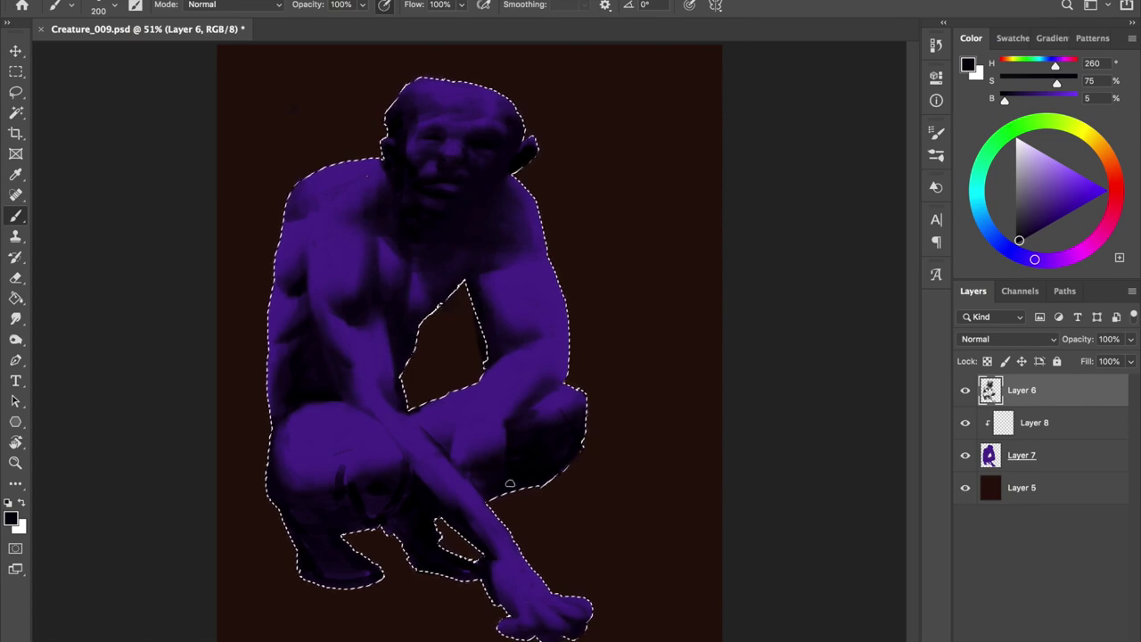
key("ctrl+d")
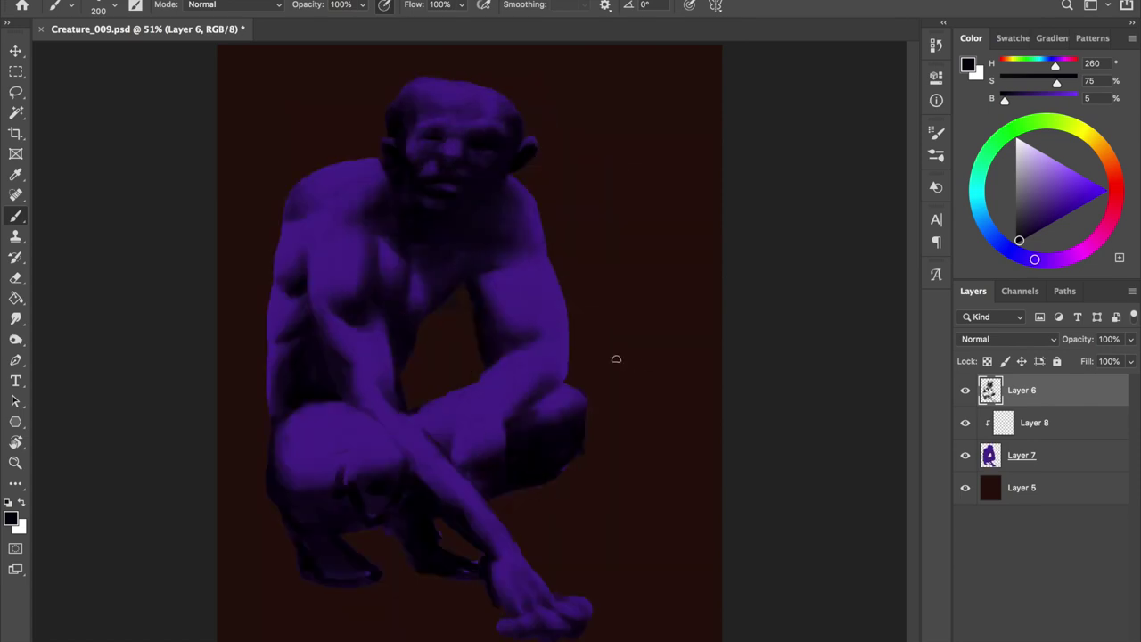
key("e")
right_click(614, 356)
key("Return")
left_click_drag(581, 580, 557, 624)
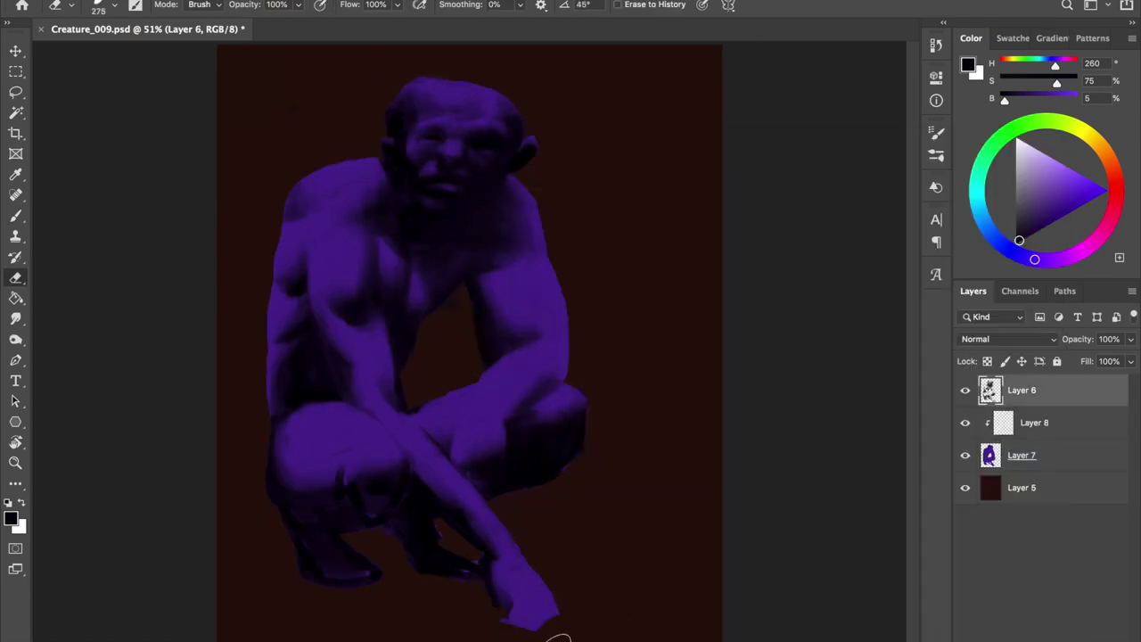
On Layer 7, lasso the silhouette's hand and move it closer to the body
left_click(542, 611, "ctrl")
right_click(509, 415)
key("Escape")
key("b")
key("ctrl+shift+h")
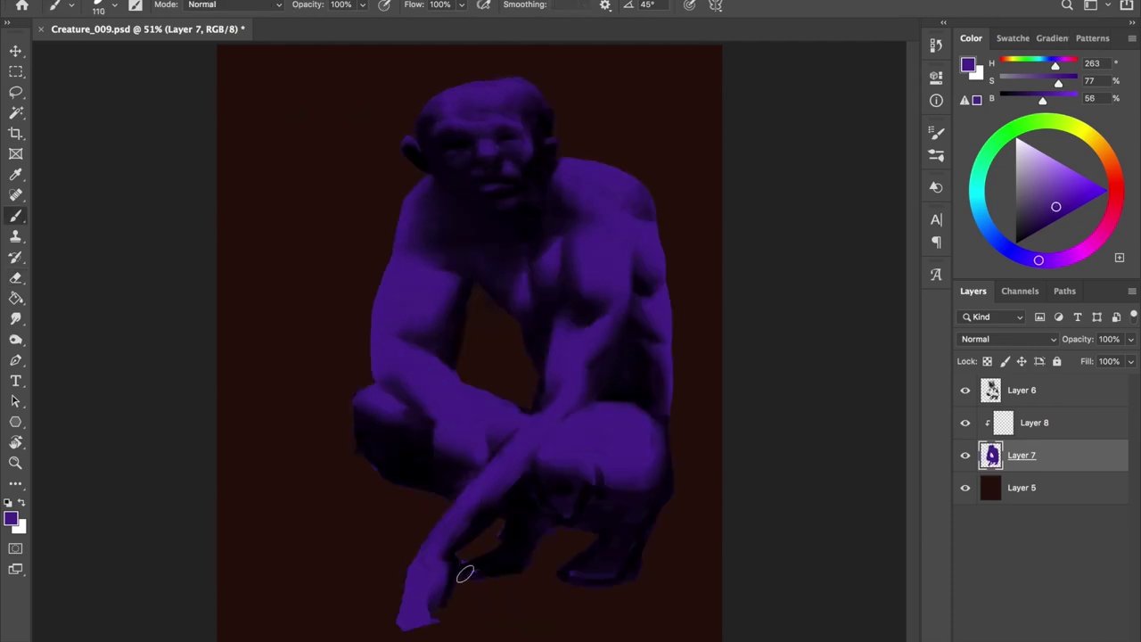
key("l")
left_click_drag(382, 517, 473, 562)
key("v")
left_click_drag(437, 599, 457, 571)
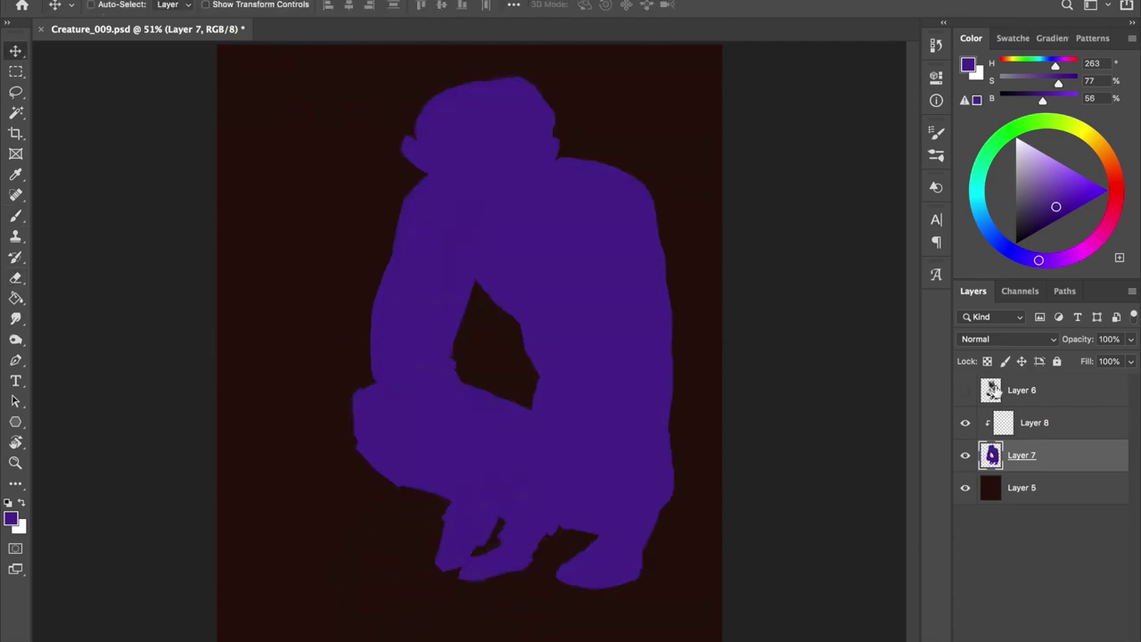
On Layer 6, lasso the finger, move it into place and deselect
key("alt+bracketright")
key("l")
left_click_drag(395, 535, 507, 477)
key("v")
key("ctrl+d")
key("ctrl+shift+h")
key("ctrl+shift+h")
Erase stray edges and sample a near-black shadow colour from the canvas
key("e")
right_click(478, 437)
key("Escape")
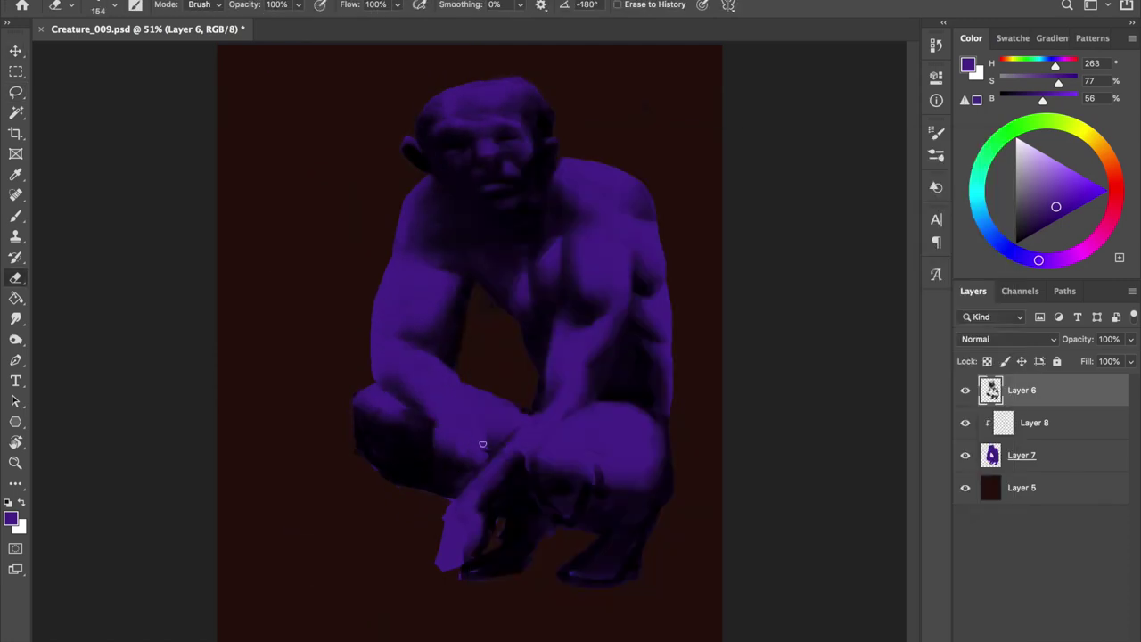
key("b")
left_click(524, 475, "alt")
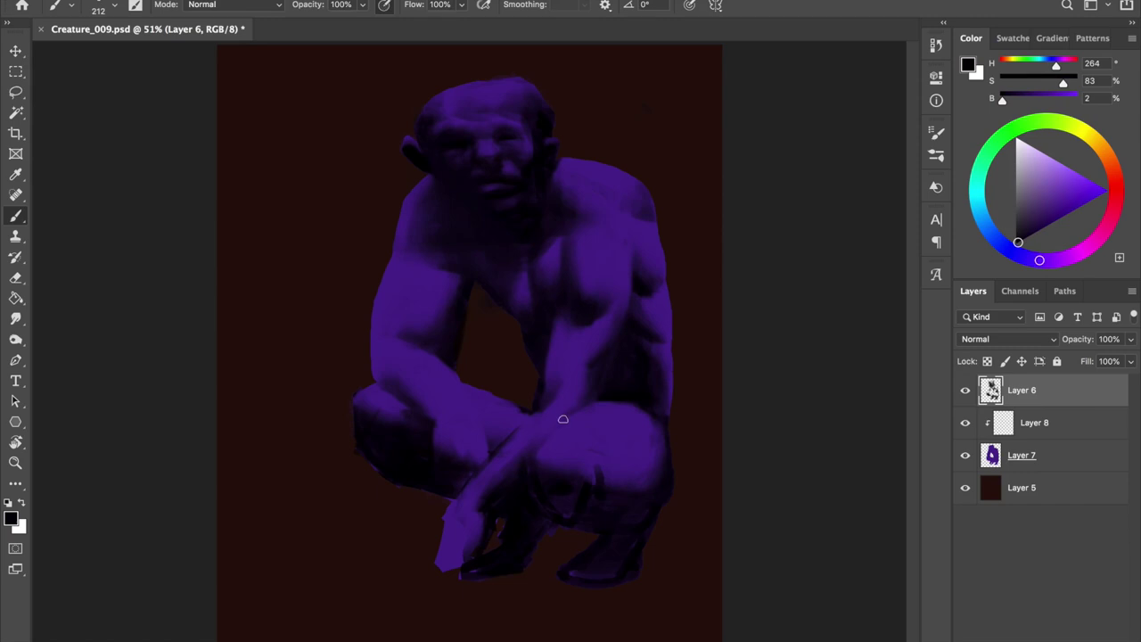
On Layer 7, paint a purple stroke extending the hand near the feet, then save
left_click(446, 454, "alt")
key("ctrl+shift+h")
right_click(488, 508)
key("Escape")
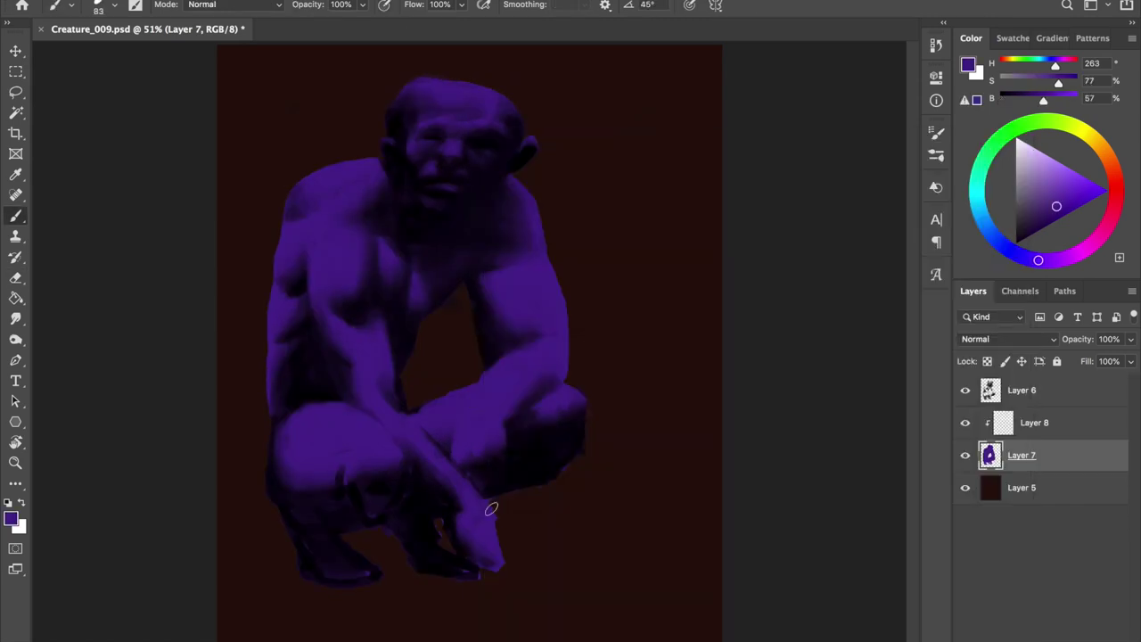
key("Return")
left_click_drag(486, 522, 507, 588)
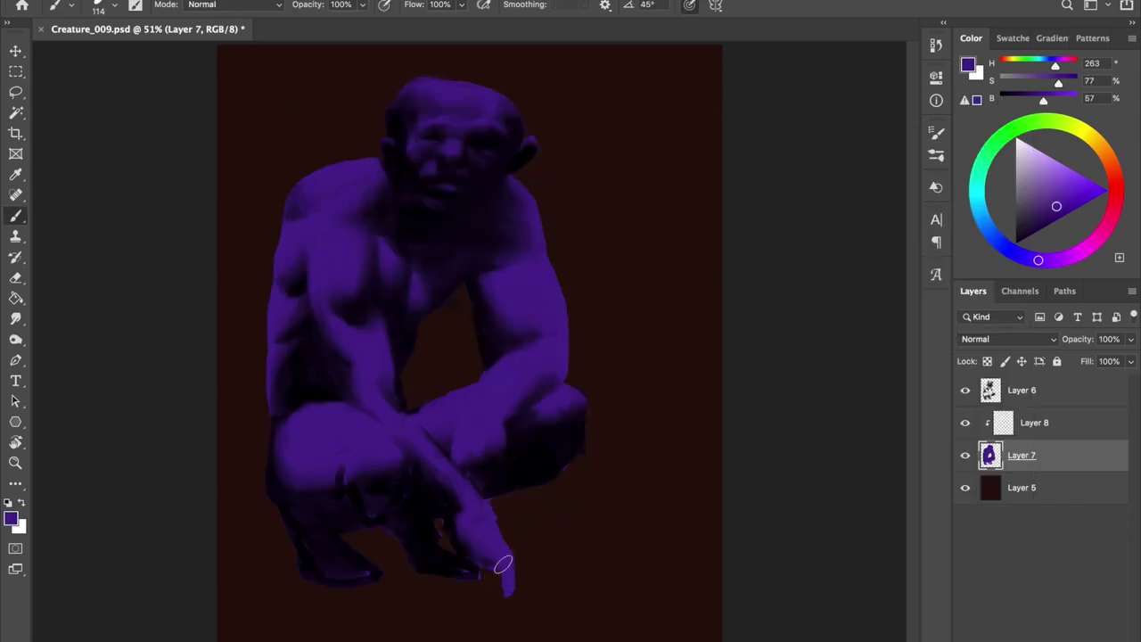
key("ctrl+shift+h")
key("ctrl+s")
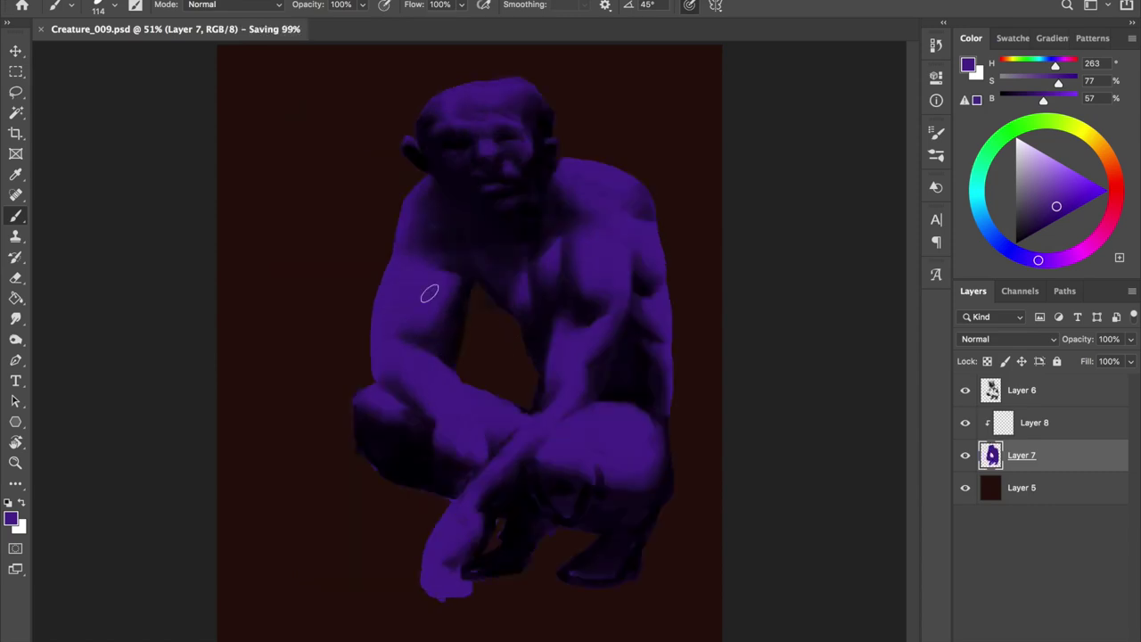
Refine the hand with a larger brush, alternating painting and erasing while flipping the canvas
right_click(552, 142)
key("Escape")
left_click_drag(487, 576, 526, 576)
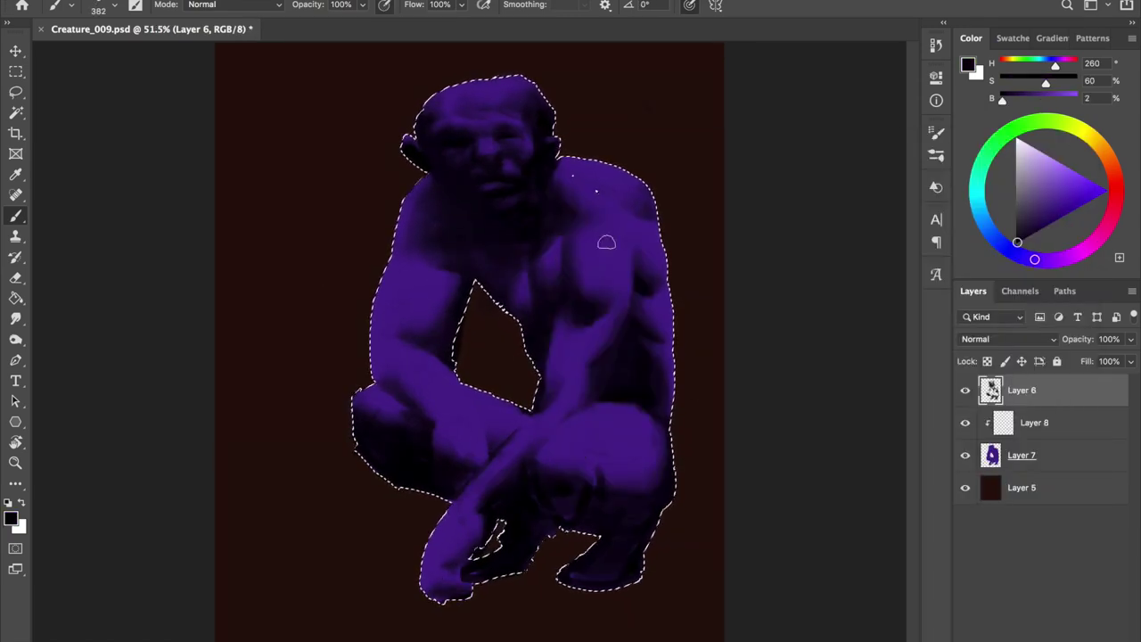
key("ctrl+shift+h")
key("ctrl+d")
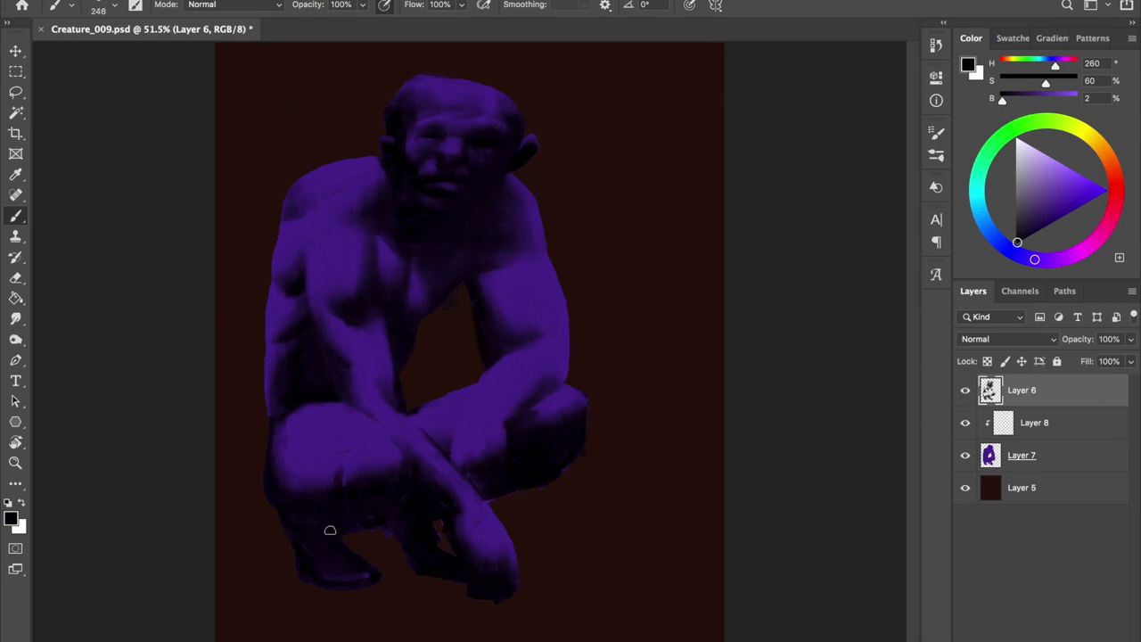
key("e")
key("b")
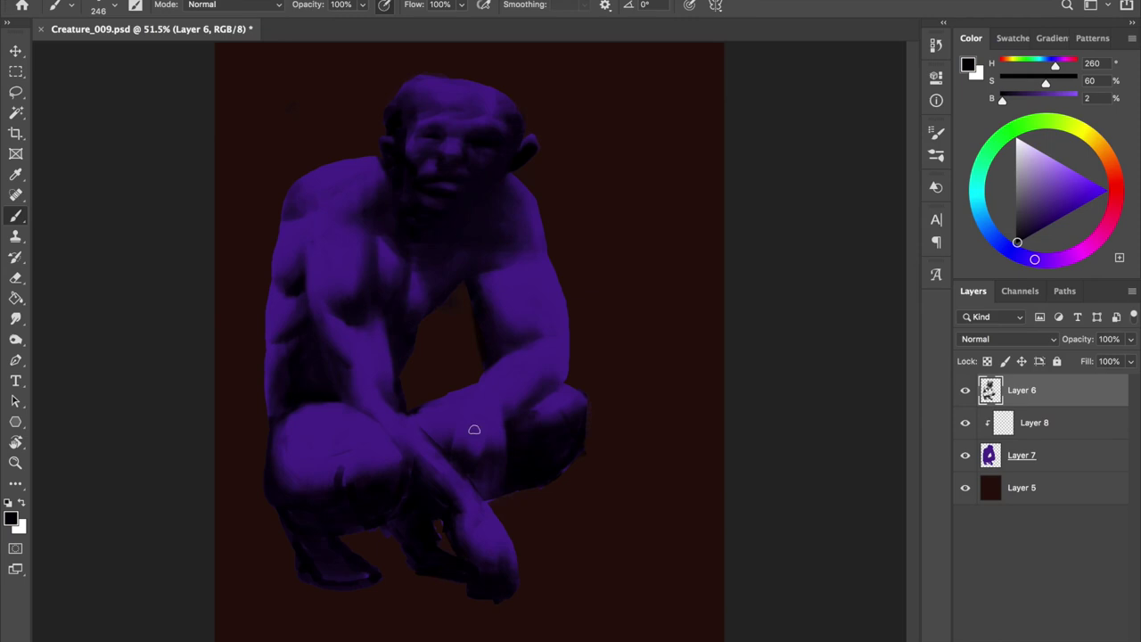
key("ctrl+shift+h")
key("e")
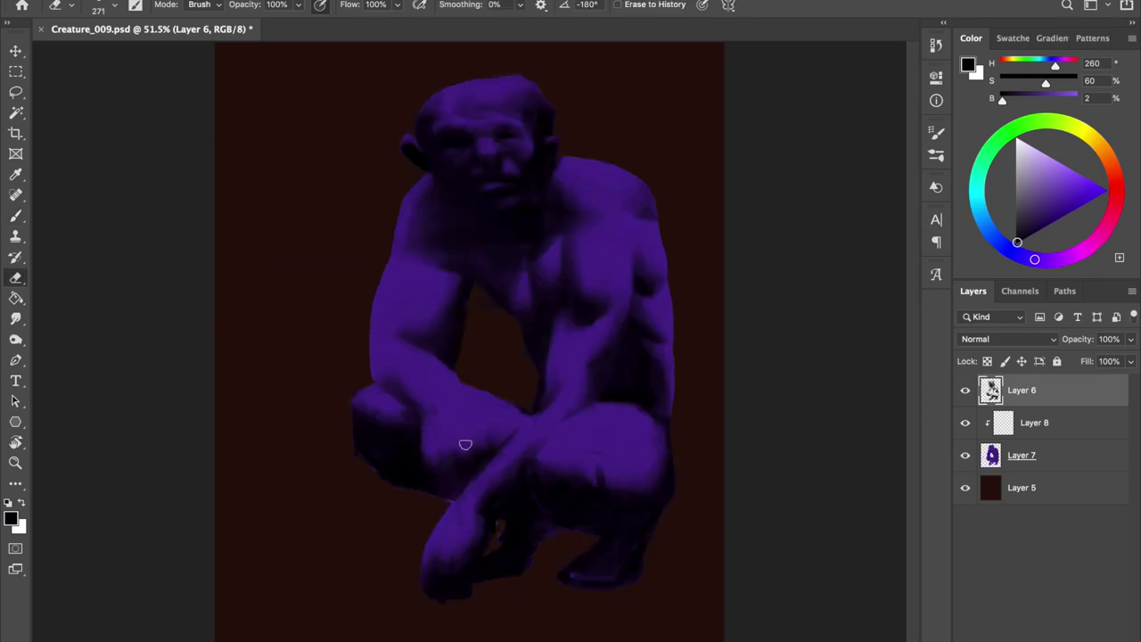
key("b")
key("e")
key("b")
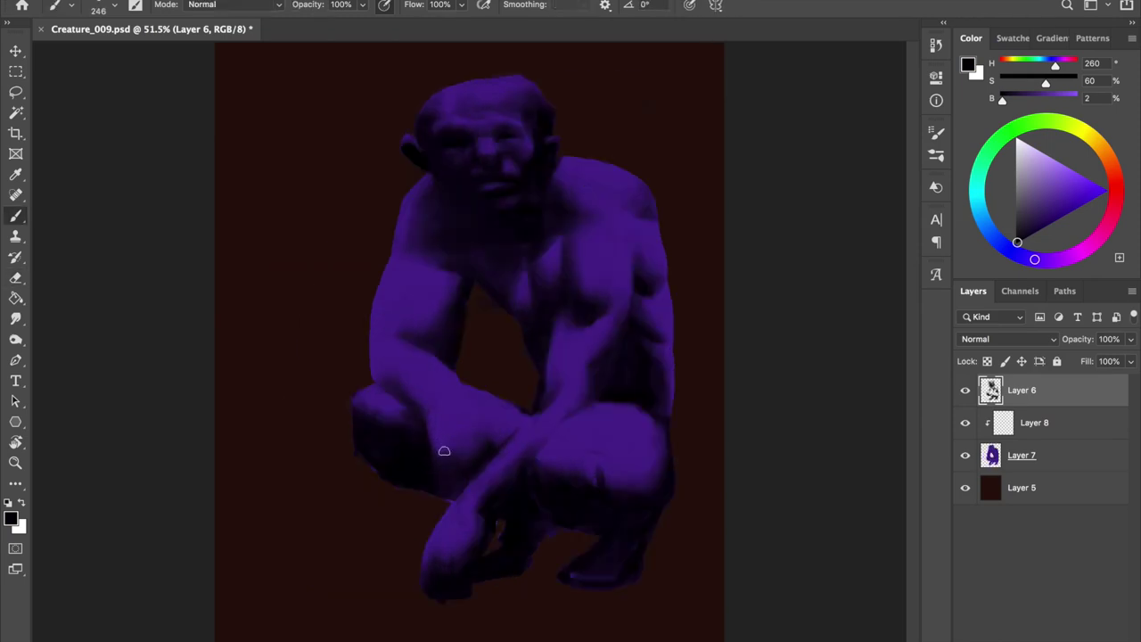
key("ctrl+shift+h")
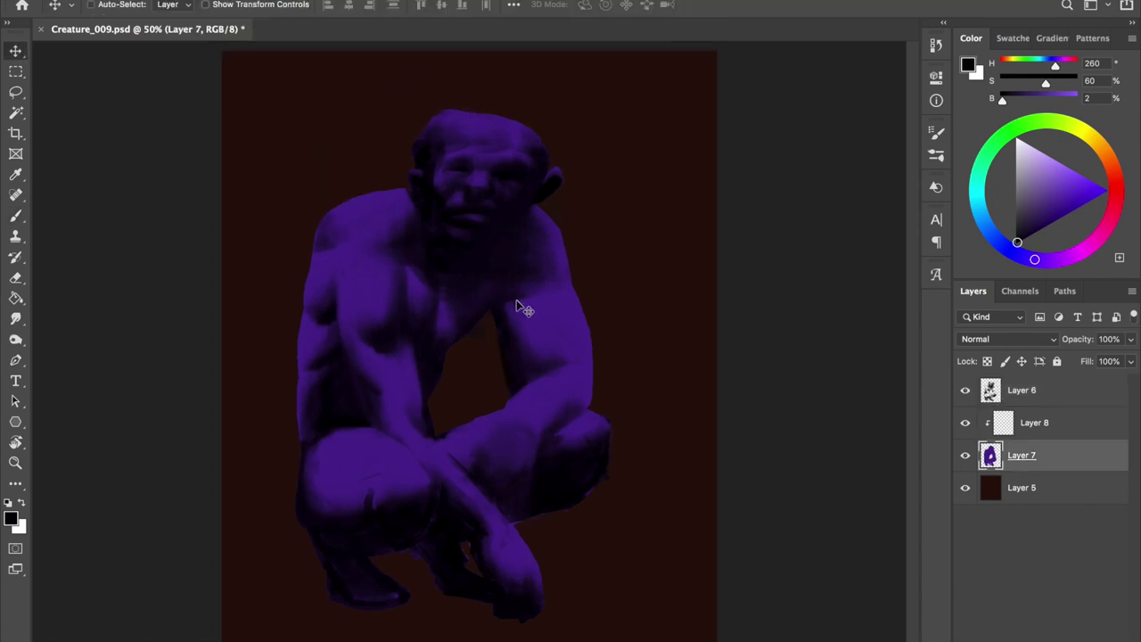
Hide Layer 6, pick the silhouette's purple and fill in the knee area
key("b")
right_click(586, 407)
left_click(588, 410, "alt")
left_click(965, 390)
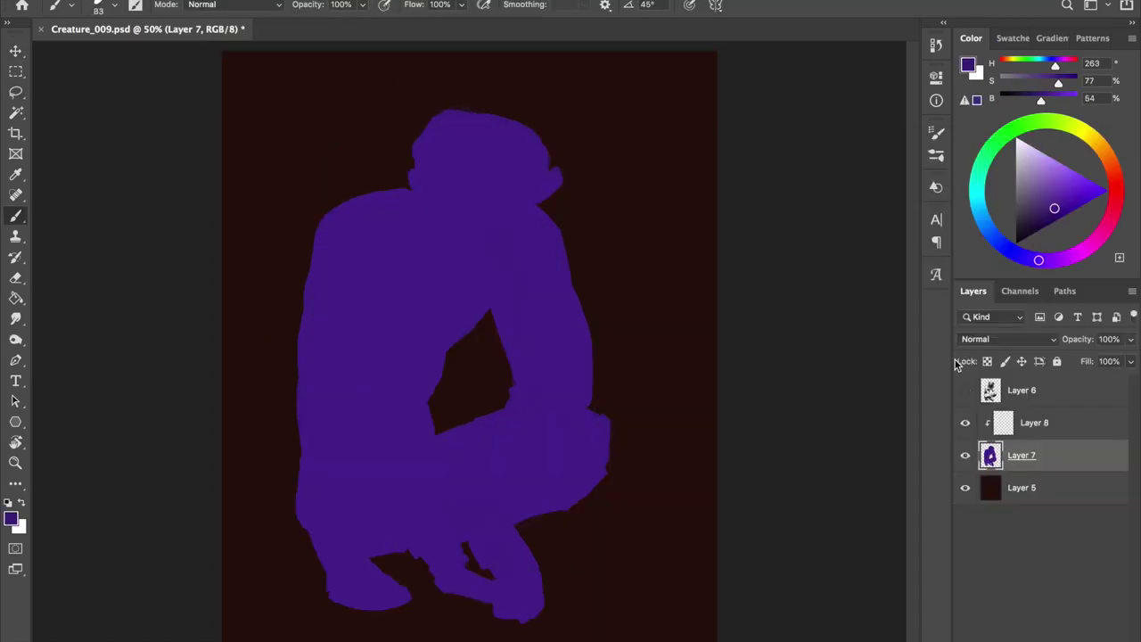
mouse_move(602, 423)
left_mouse_down()
mouse_move(612, 420)
mouse_move(523, 480)
left_mouse_up()
Show Layer 6 again, load the figure outline selection and sample a near-black colour
key("e")
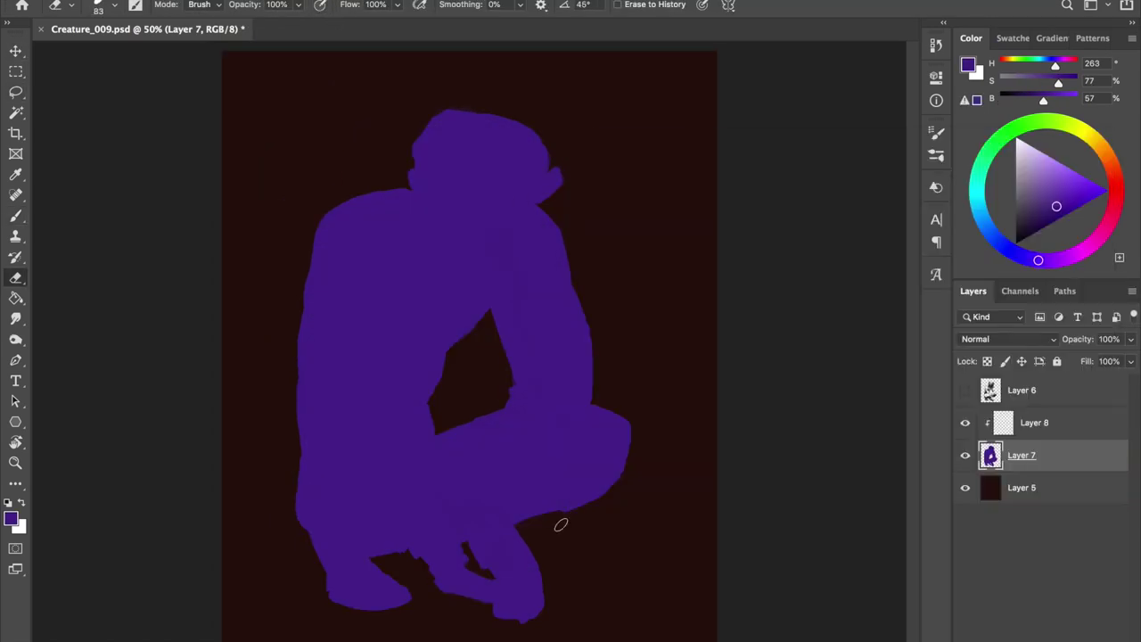
left_click(964, 390)
left_click(1025, 390)
key("b")
right_click(581, 365)
left_click(580, 484, "alt")
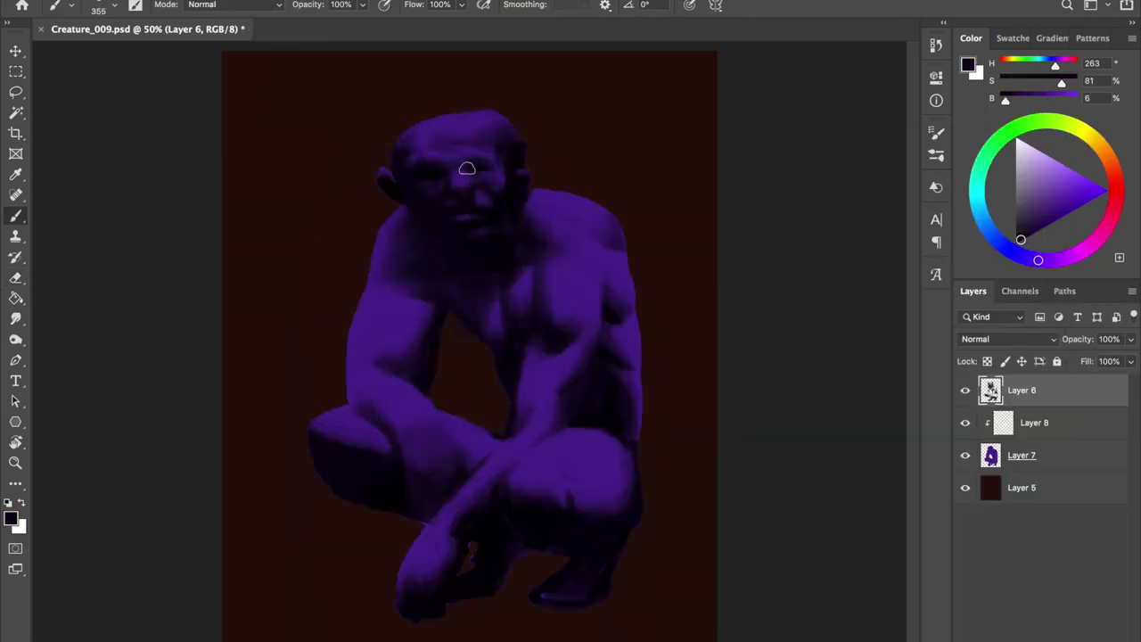
Flip the canvas to check proportions and make silhouette Layer 7 active
key("h")
right_click(408, 438)
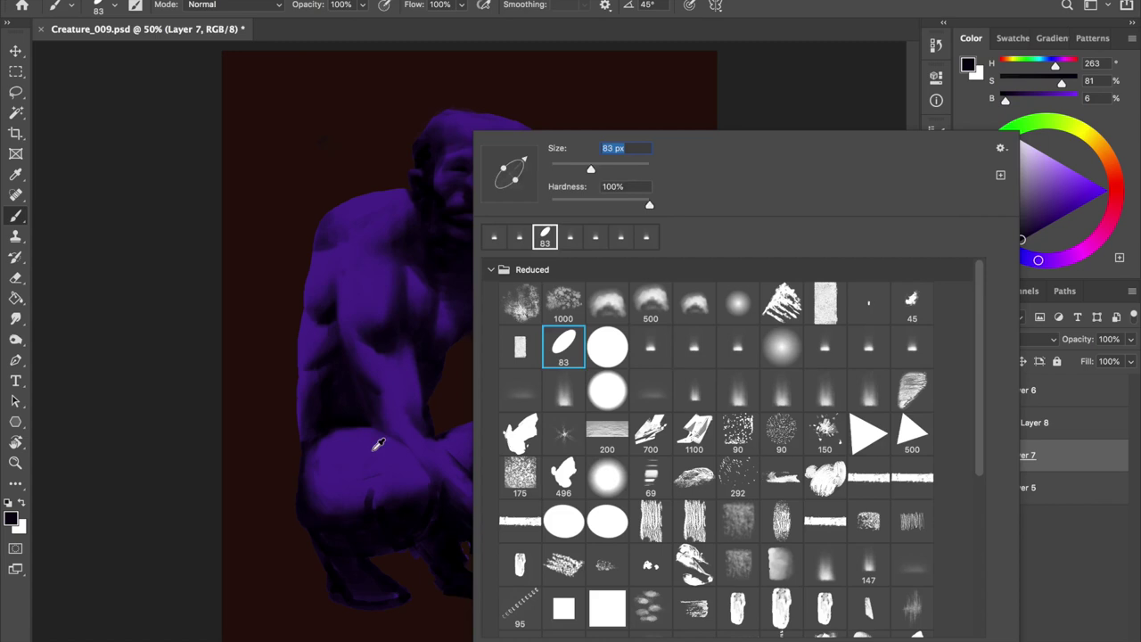
key("Escape")
left_click(532, 413, "alt")
key("e")
key("h")
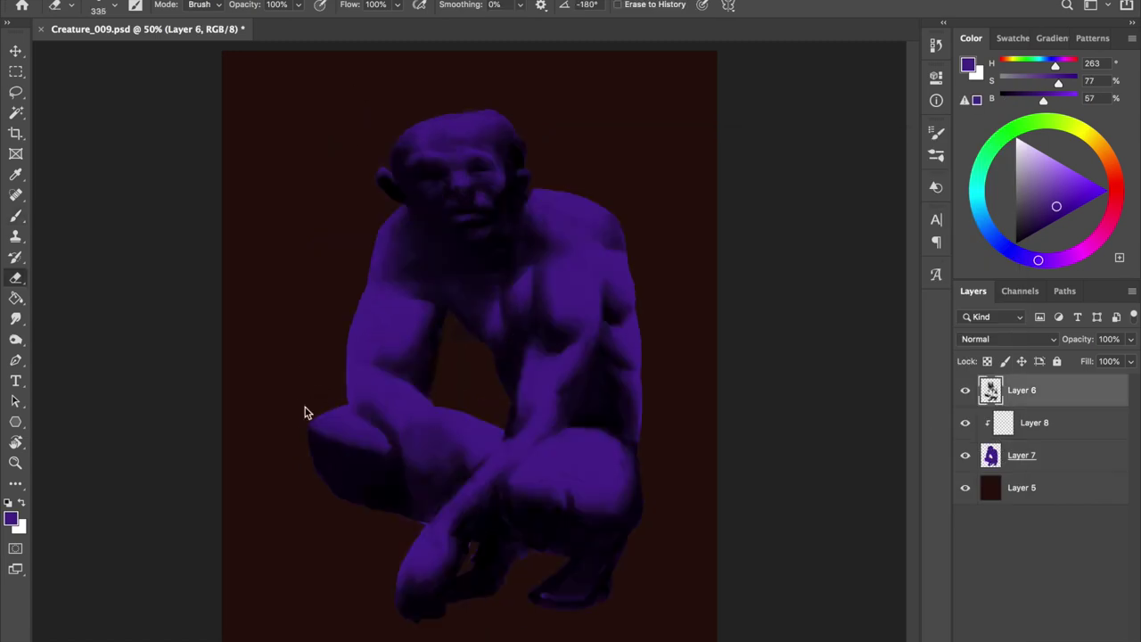
key("alt+bracketleft")
key("alt+bracketleft")
key("b")
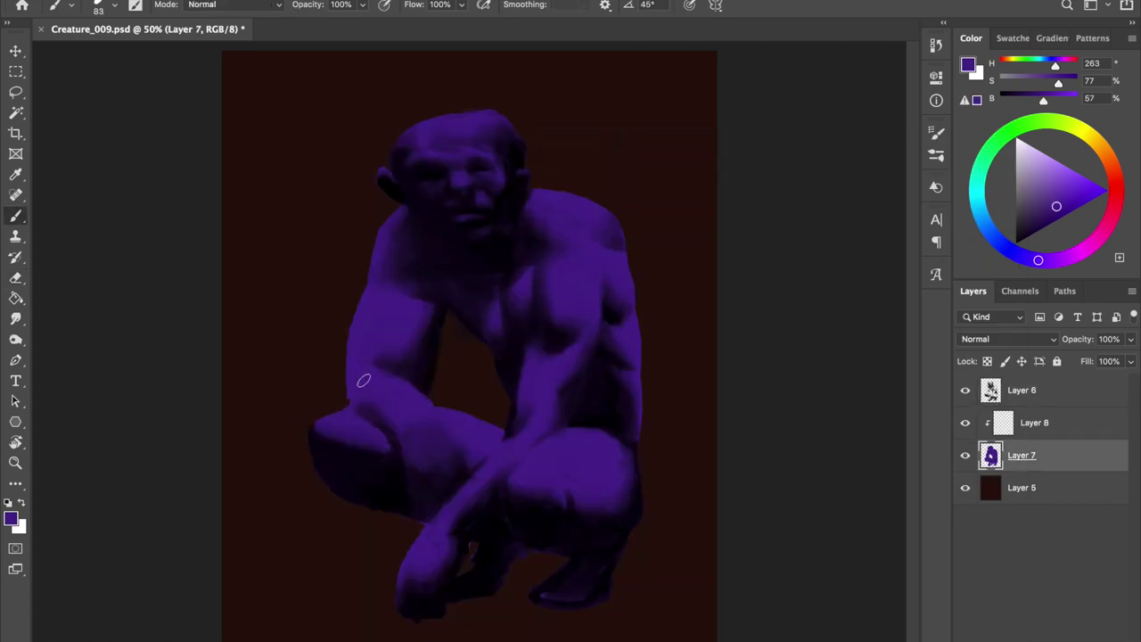
Return to shading Layer 6, toggle the outline selection and flip the canvas back
key("h")
key("alt+bracketright")
key("alt+bracketright")
key("e")
key("ctrl+h")
key("ctrl+shift+i")
key("h")
key("ctrl+d")
Compare Layer 6 against the silhouette, then reactivate Layer 6 with a larger soft brush
left_click(964, 390)
left_click(965, 390)
left_click(964, 390)
key("b")
key("alt+bracketleft")
key("alt+bracketleft")
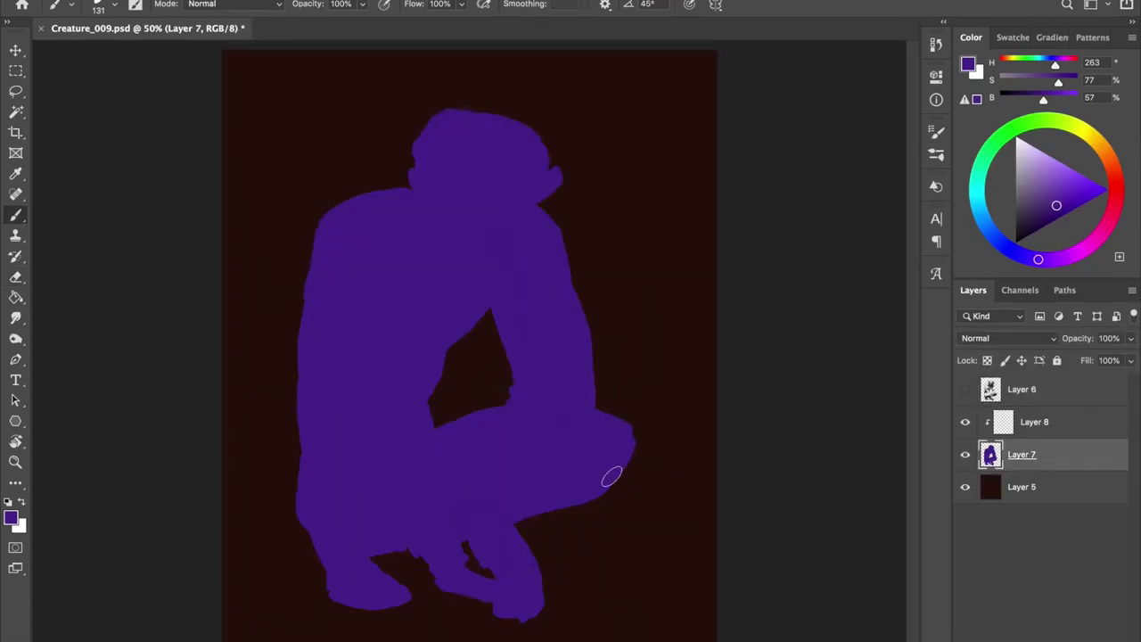
right_click(611, 477)
key("e")
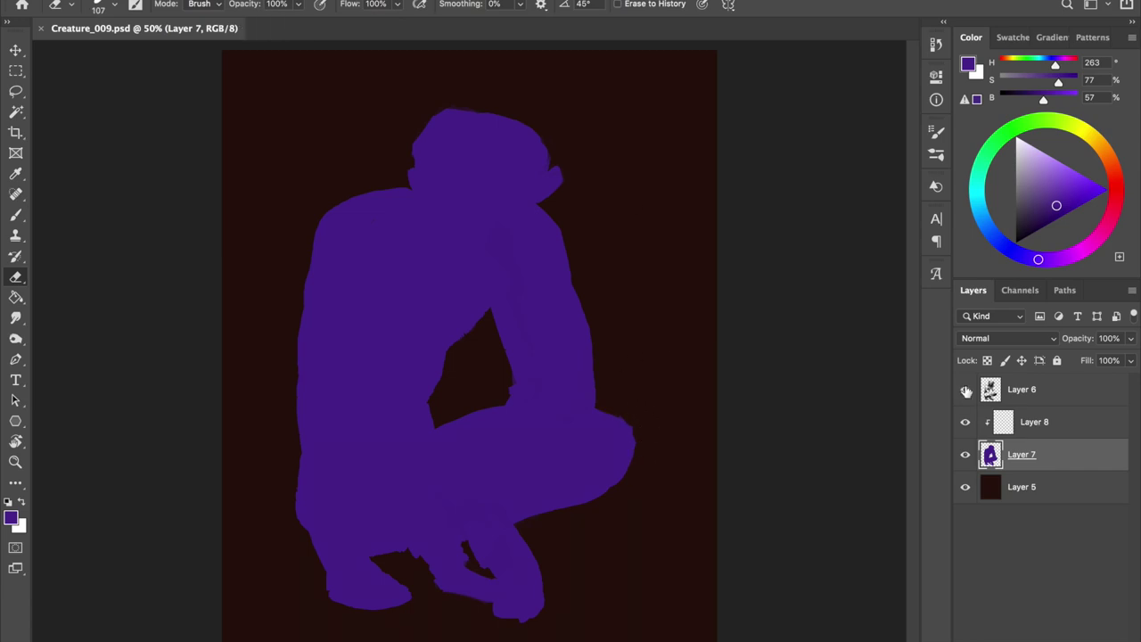
left_click(965, 390)
left_click(1022, 389)
left_click(990, 455, "ctrl")
right_click(567, 448)
right_click(567, 447)
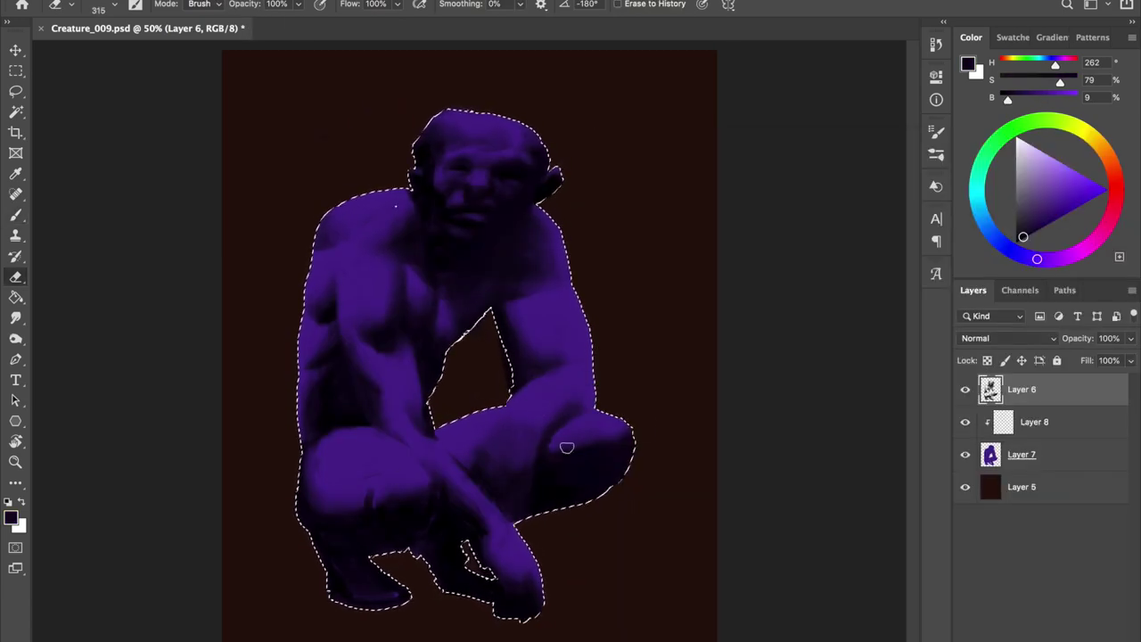
key("b")
key("ctrl+d")
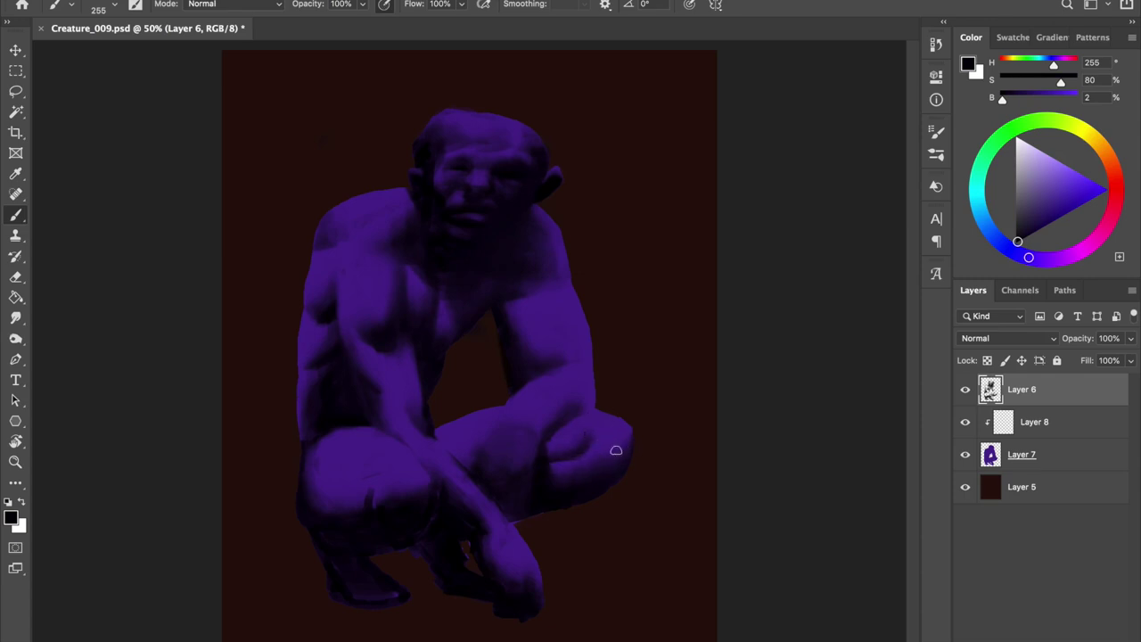
Brighten and smooth the right knee's shading, enlarging the brush to about 371
left_click_drag(620, 449, 542, 465)
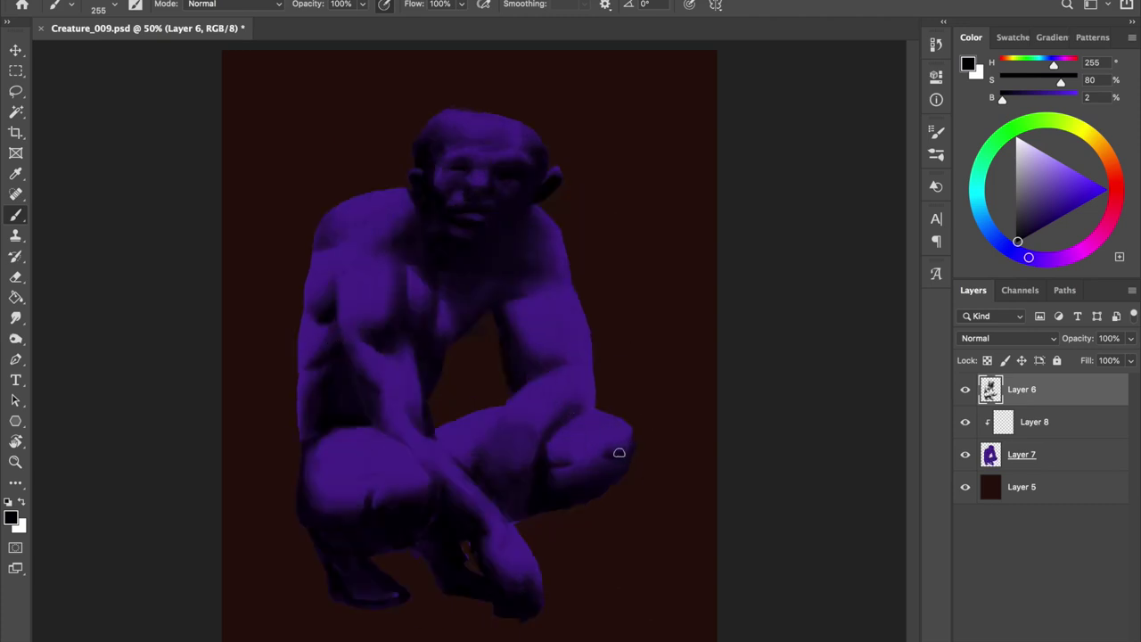
left_click_drag(590, 441, 607, 433)
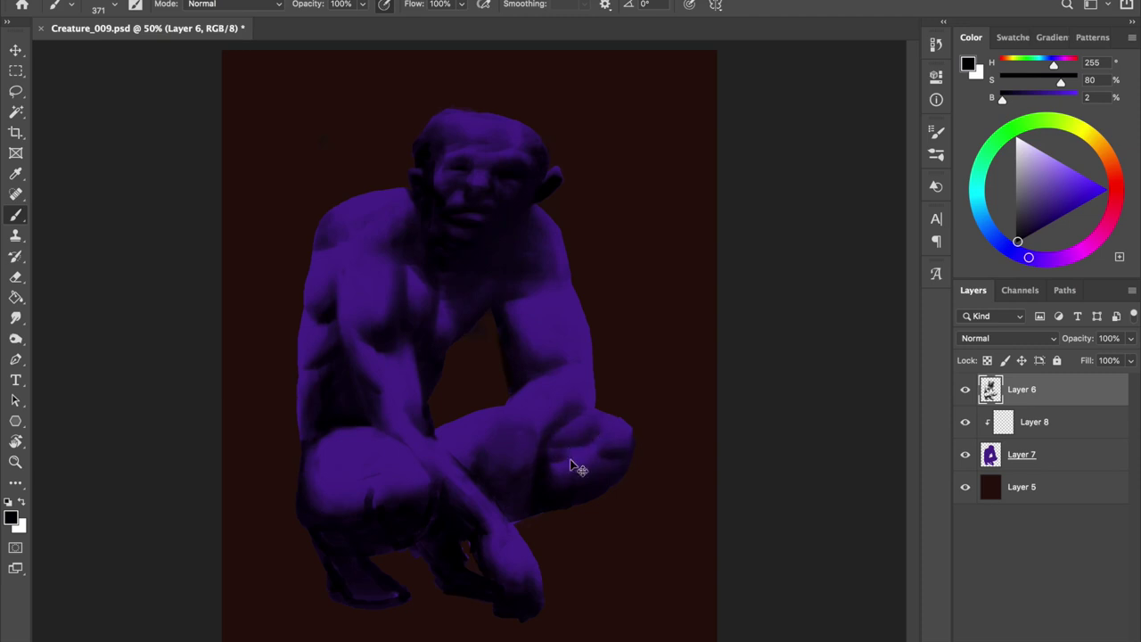
key("h")
key("e")
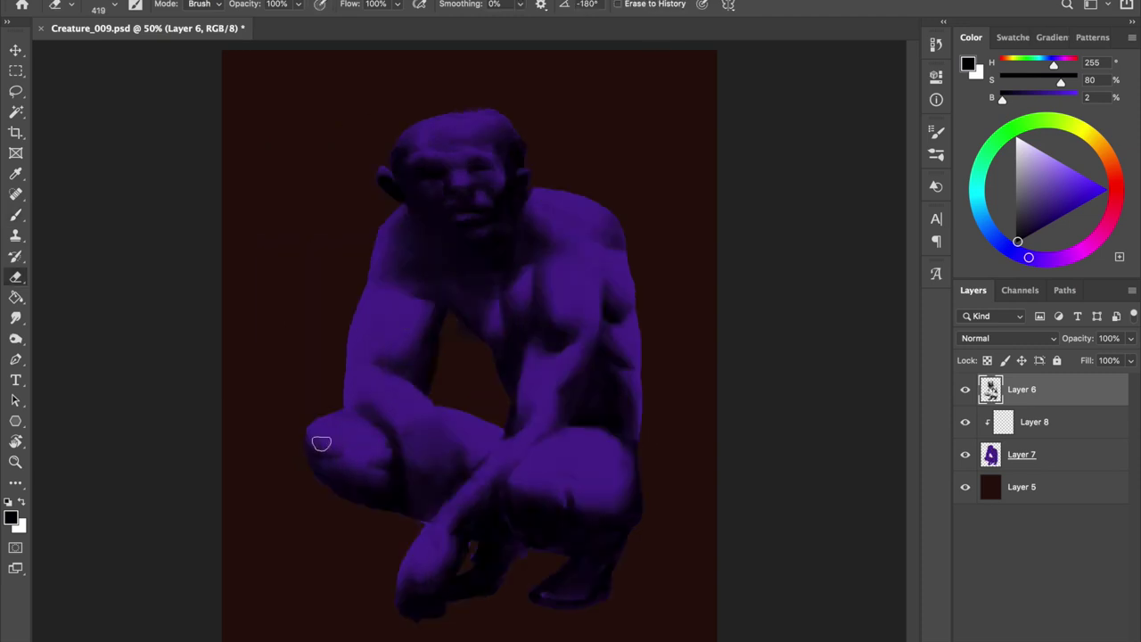
key("b")
left_click(990, 455, "ctrl")
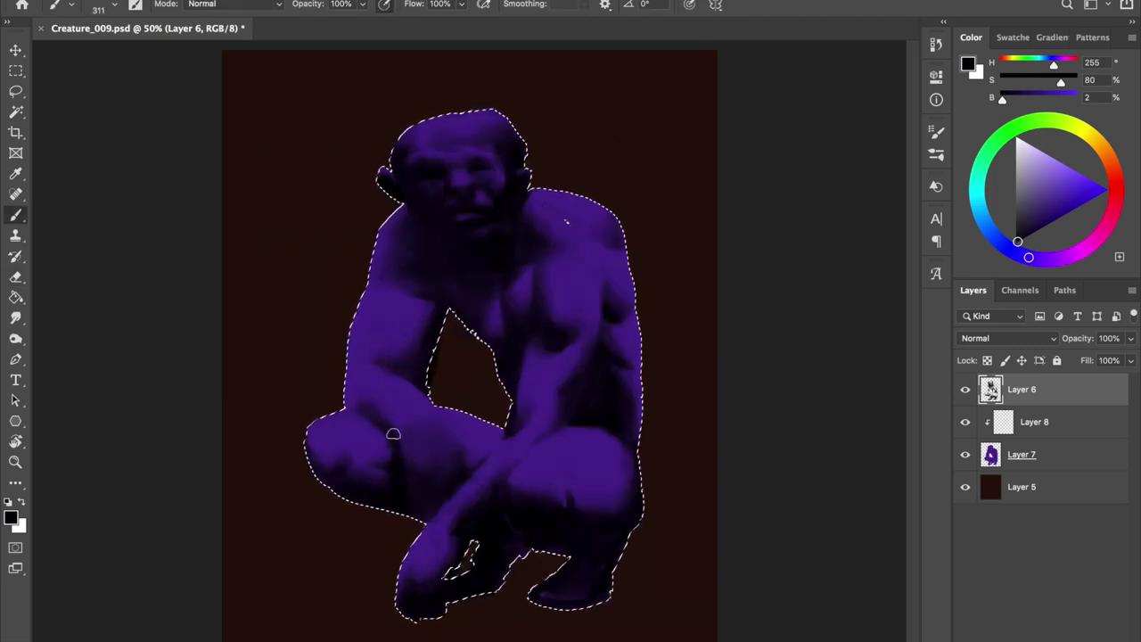
key("h")
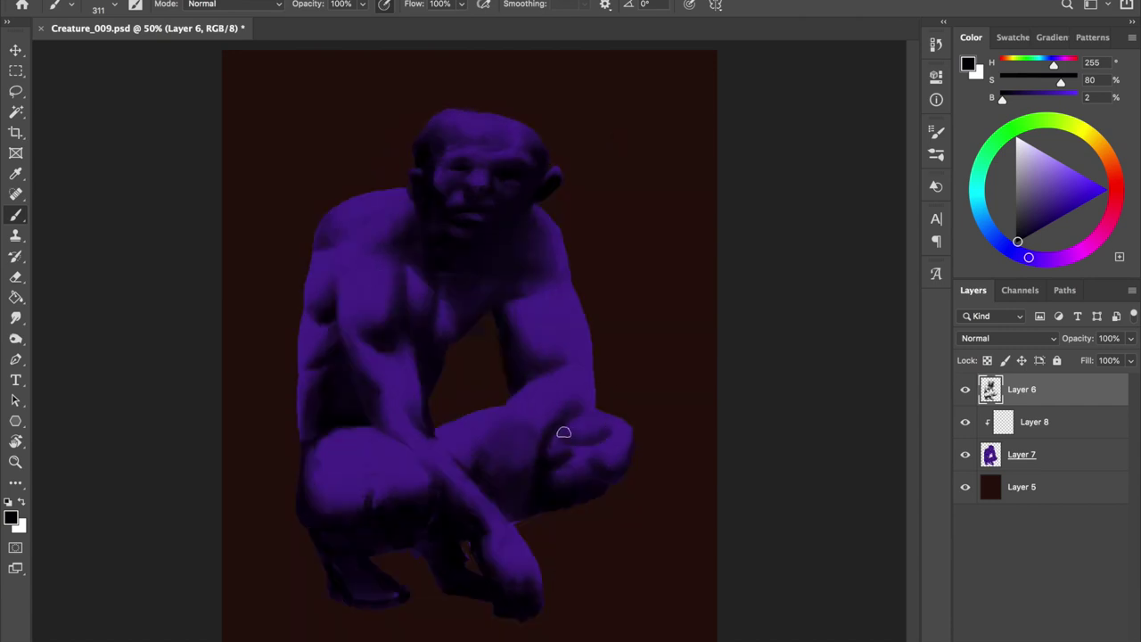
Soften the right edge of the knee, checking it in a mirrored view
key("e")
key("b")
key("e")
key("h")
key("h")
left_click_drag(606, 461, 624, 446)
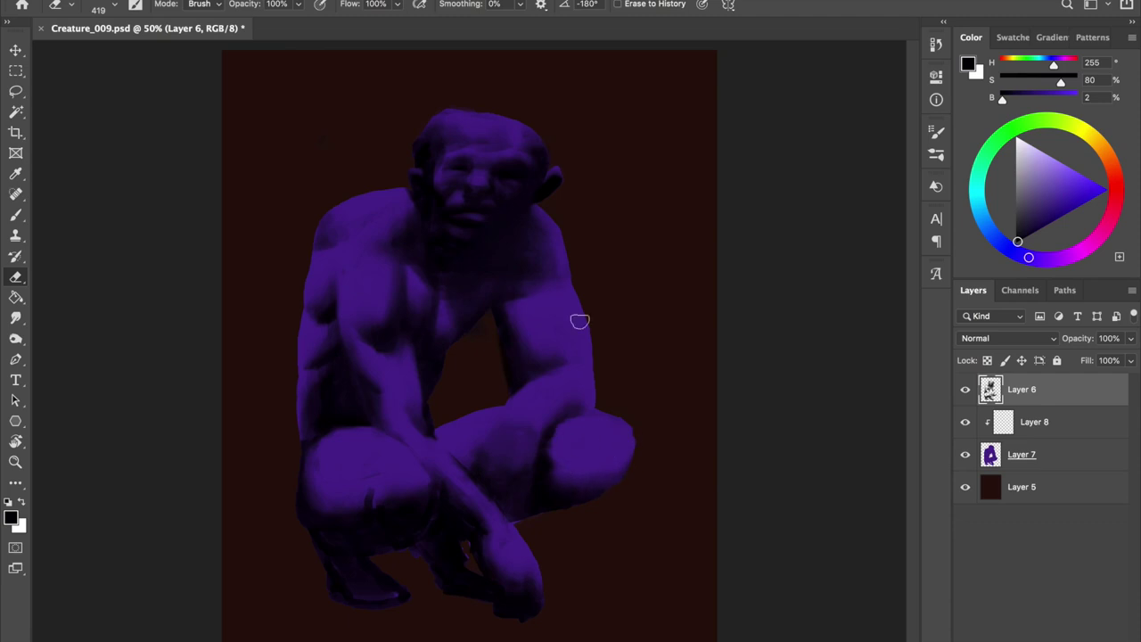
key("b")
Touch up the knee with alternating brush and eraser strokes, then save
key("e")
key("b")
key("e")
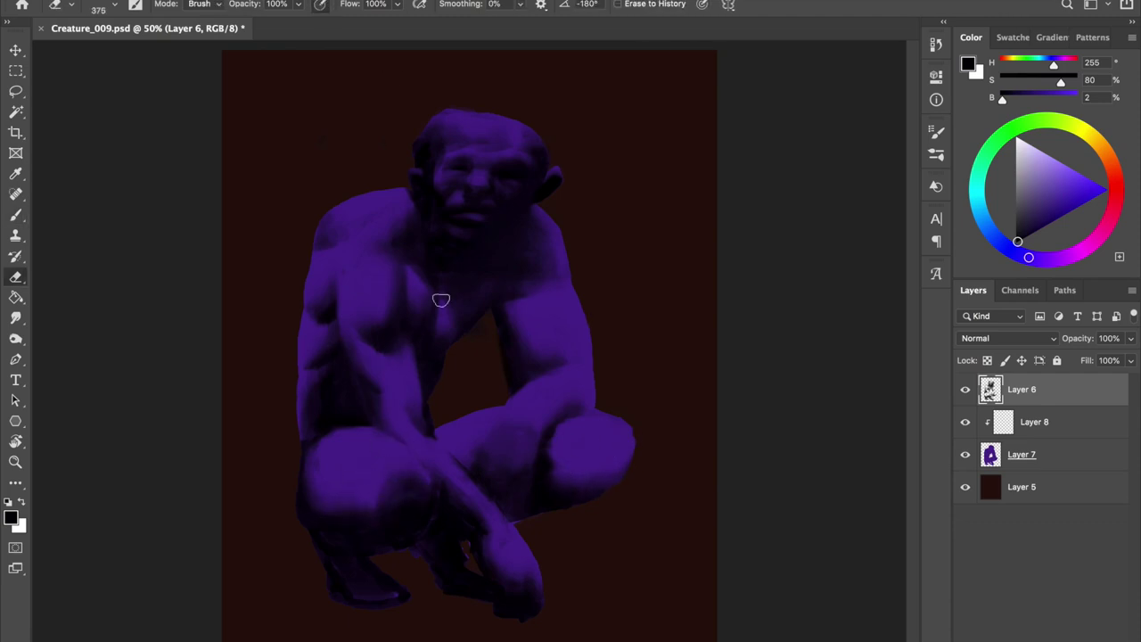
key("b")
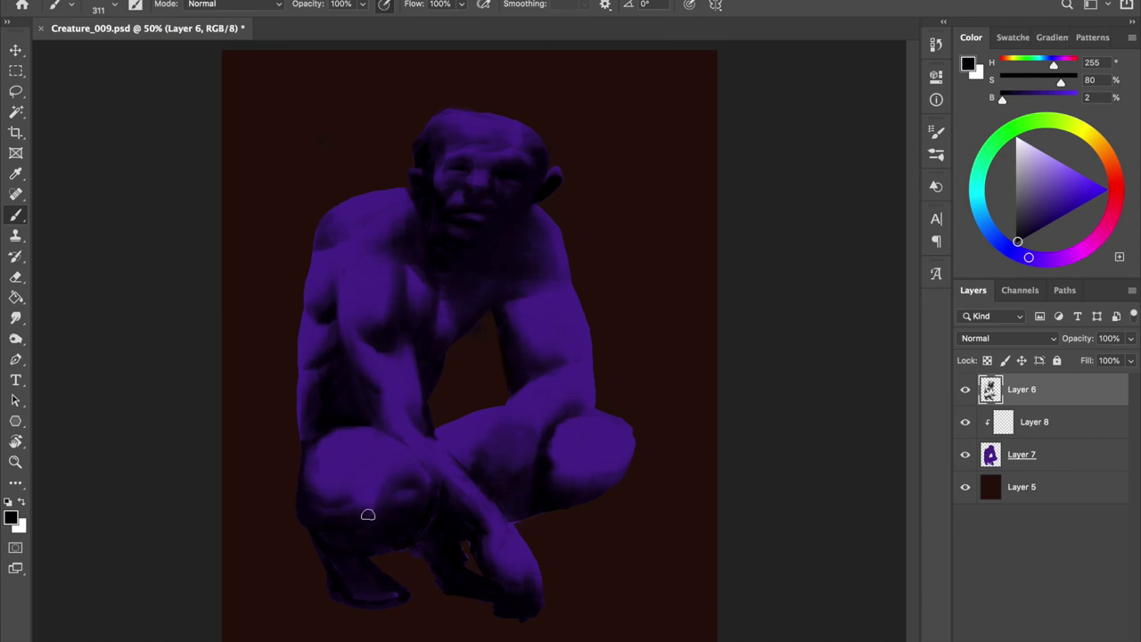
key("ctrl+s")
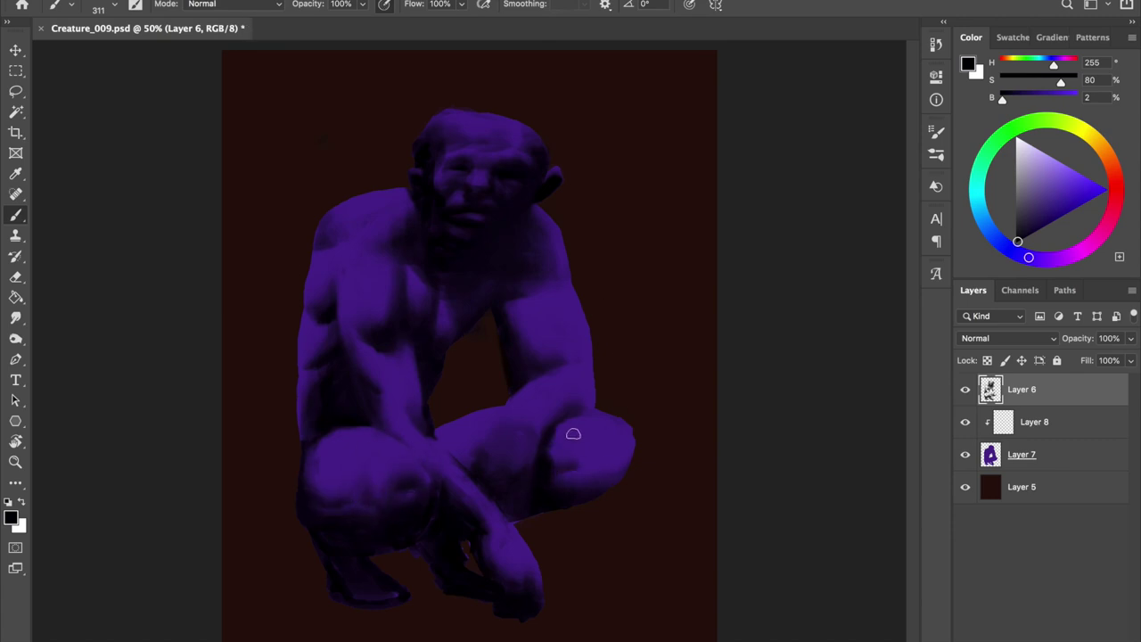
Reload the silhouette selection, make Layer 6 active, clear the selection and save
left_click(1001, 455, "ctrl")
key("e")
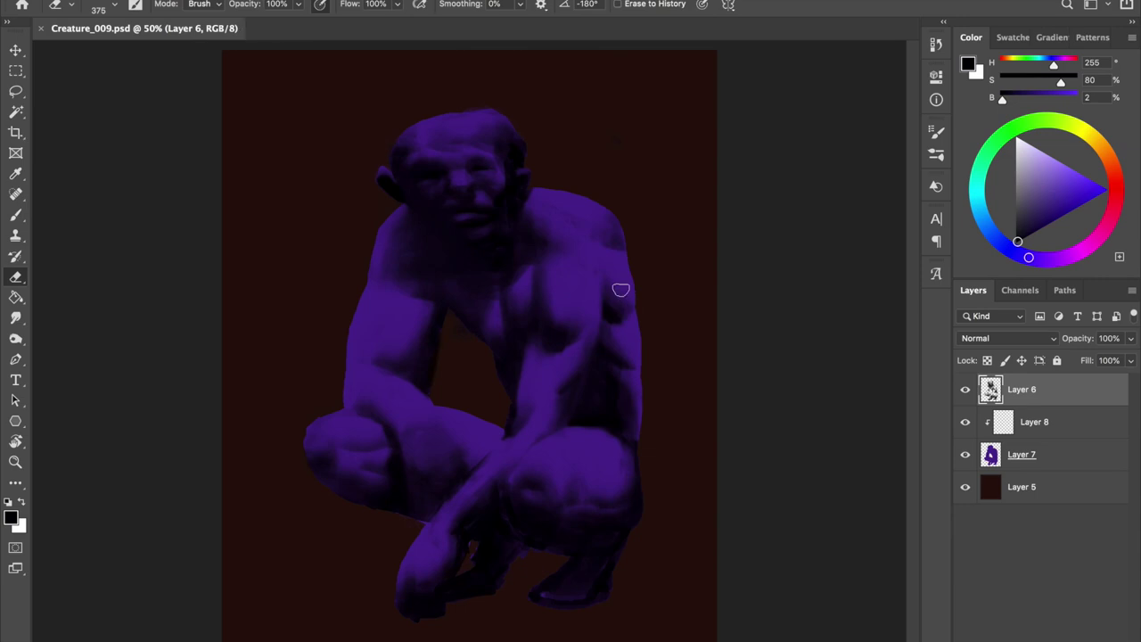
key("ctrl+shift+z")
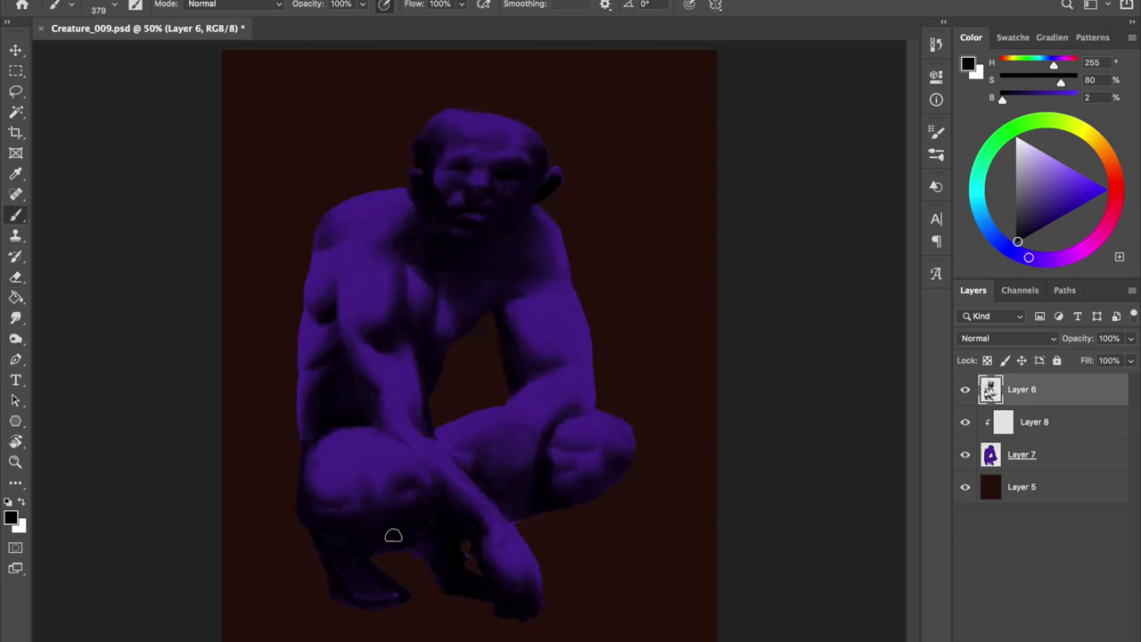
key("ctrl+z")
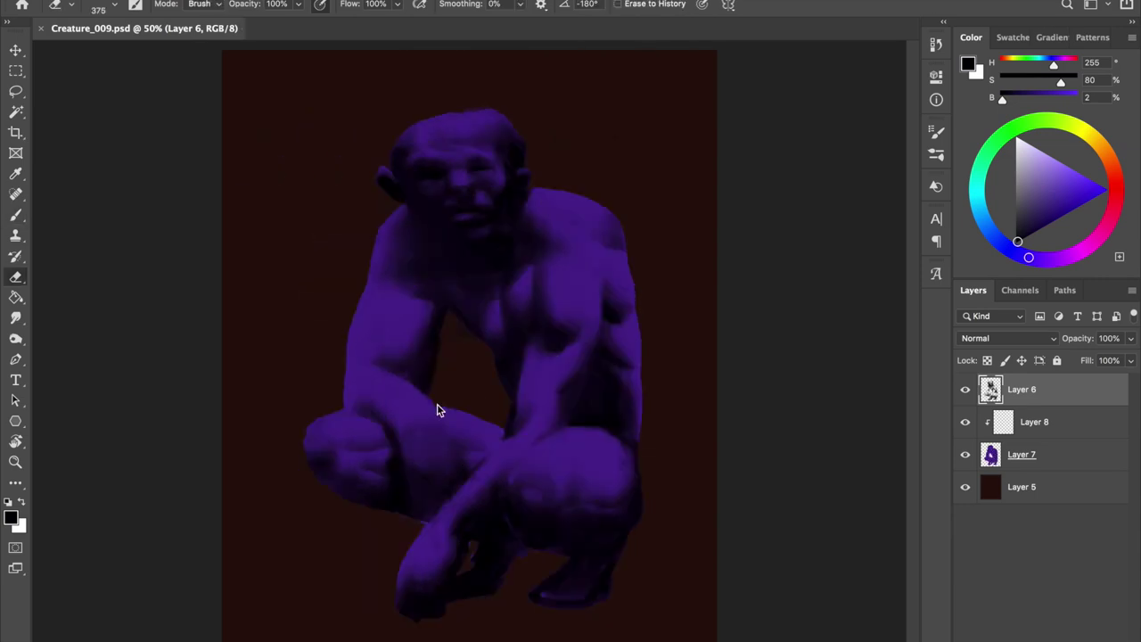
key("b")
key("ctrl+shift+z")
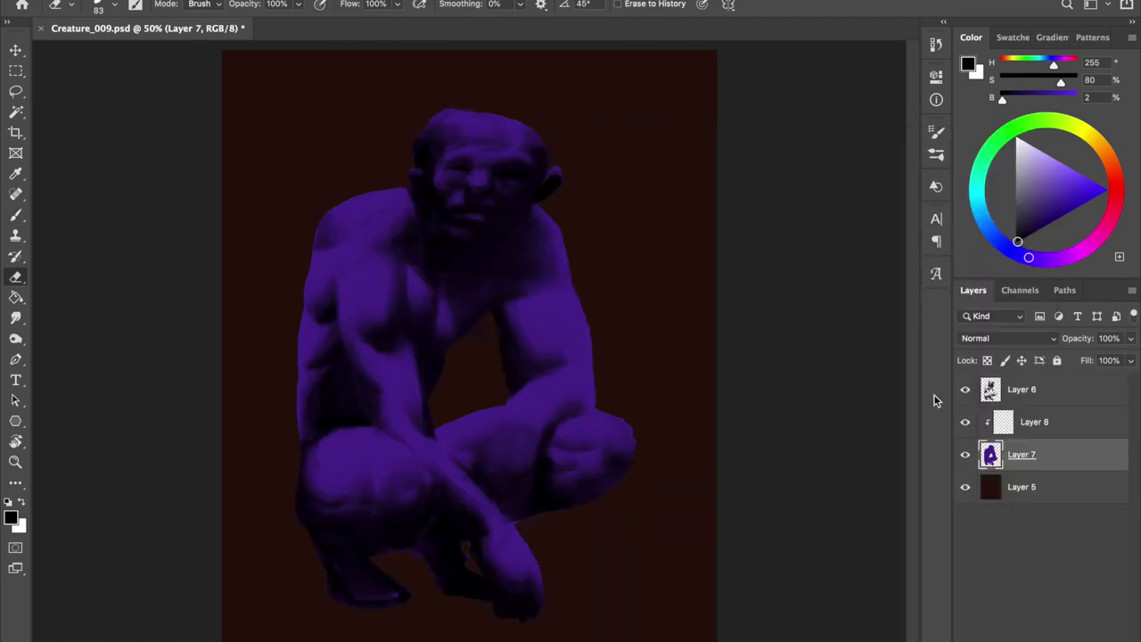
left_click(1022, 389)
key("ctrl+d")
key("ctrl+s")
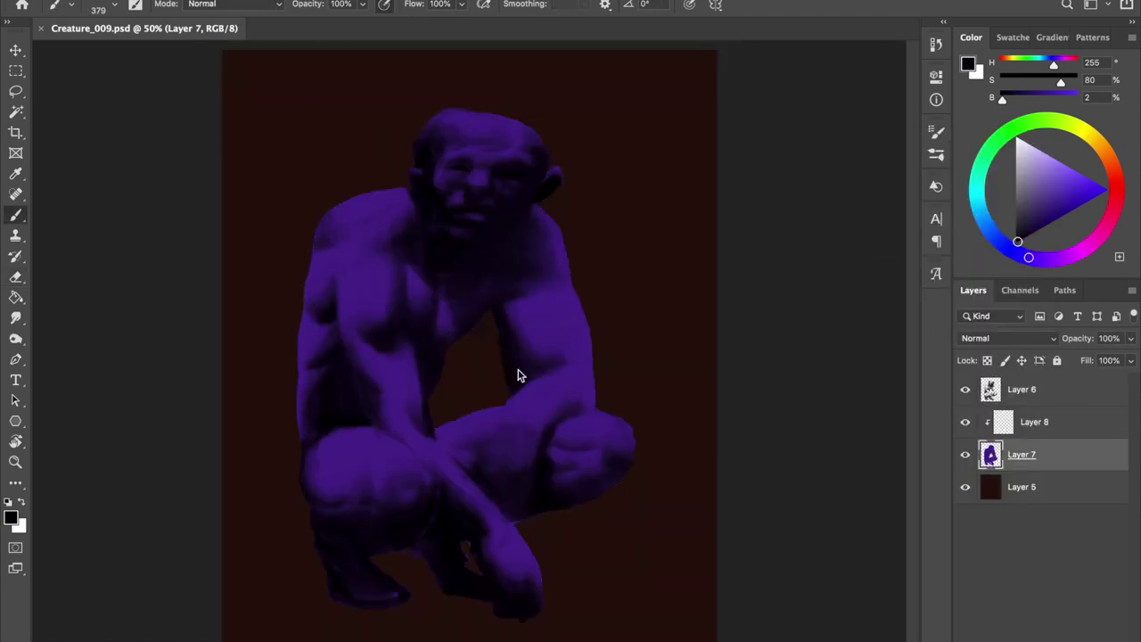
Sample the figure's purple as paint colour and rework the shading with brush and eraser
left_click(519, 502, "alt")
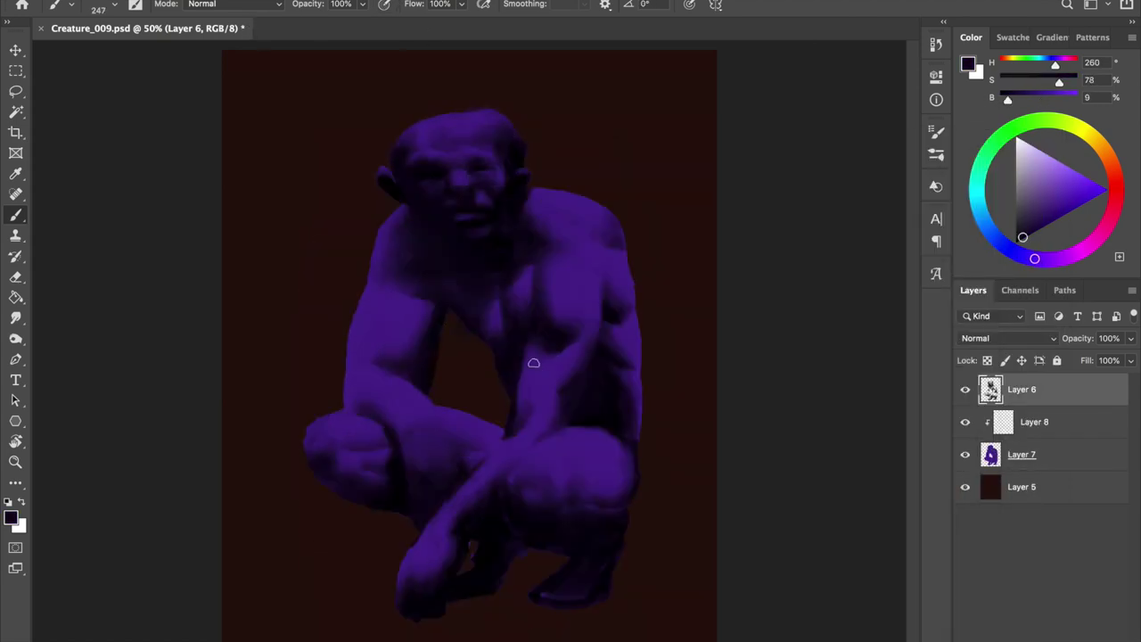
right_click(533, 363)
key("e")
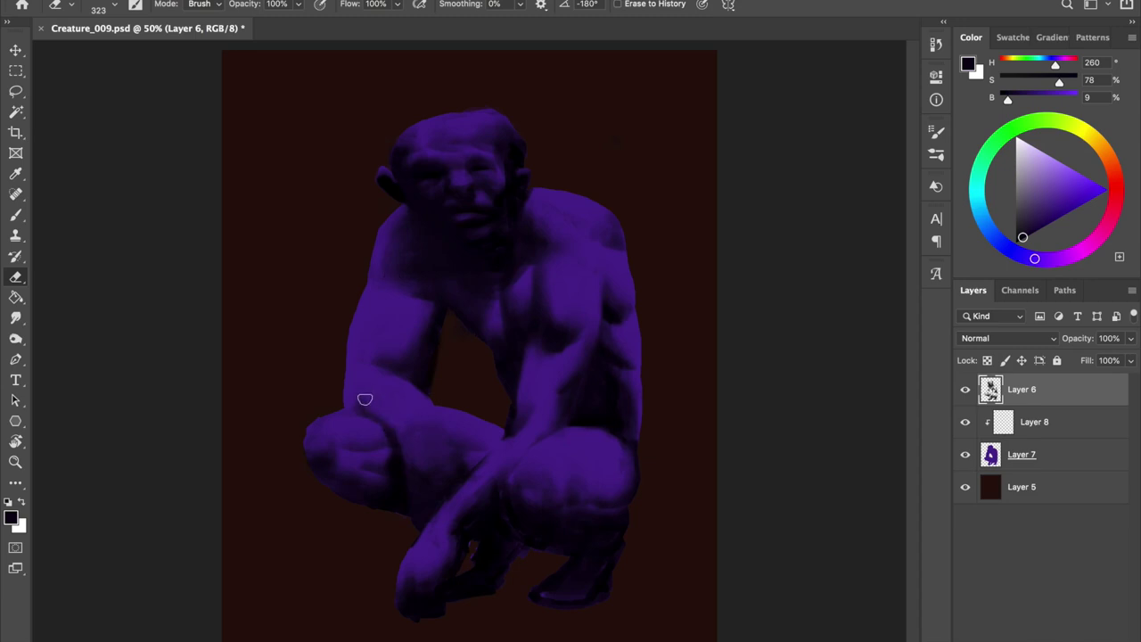
key("b")
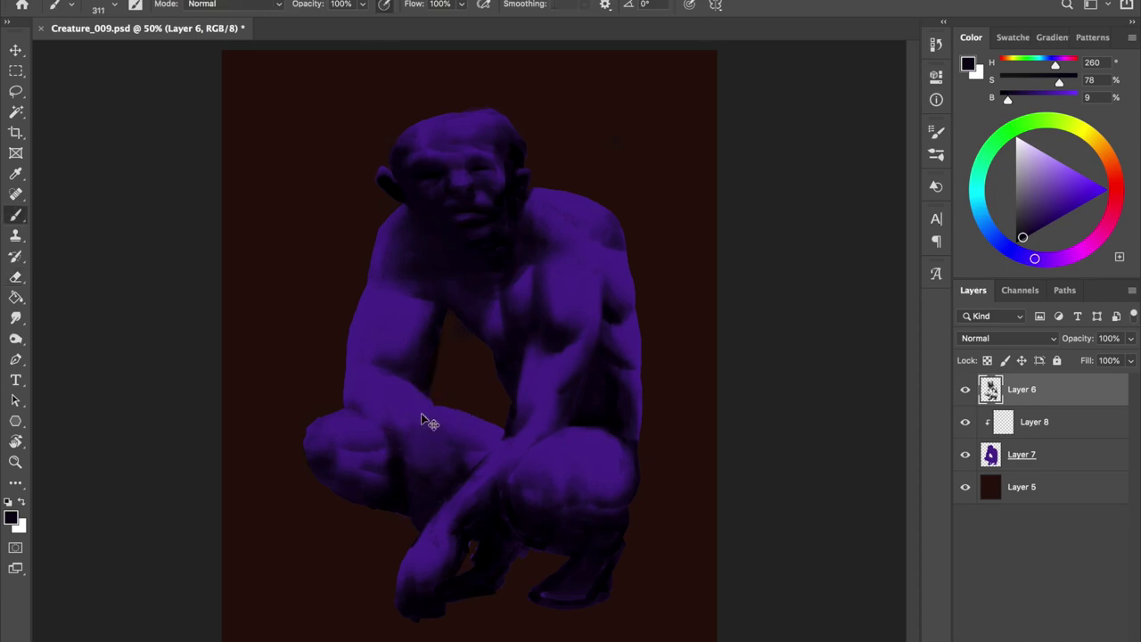
key("e")
key("b")
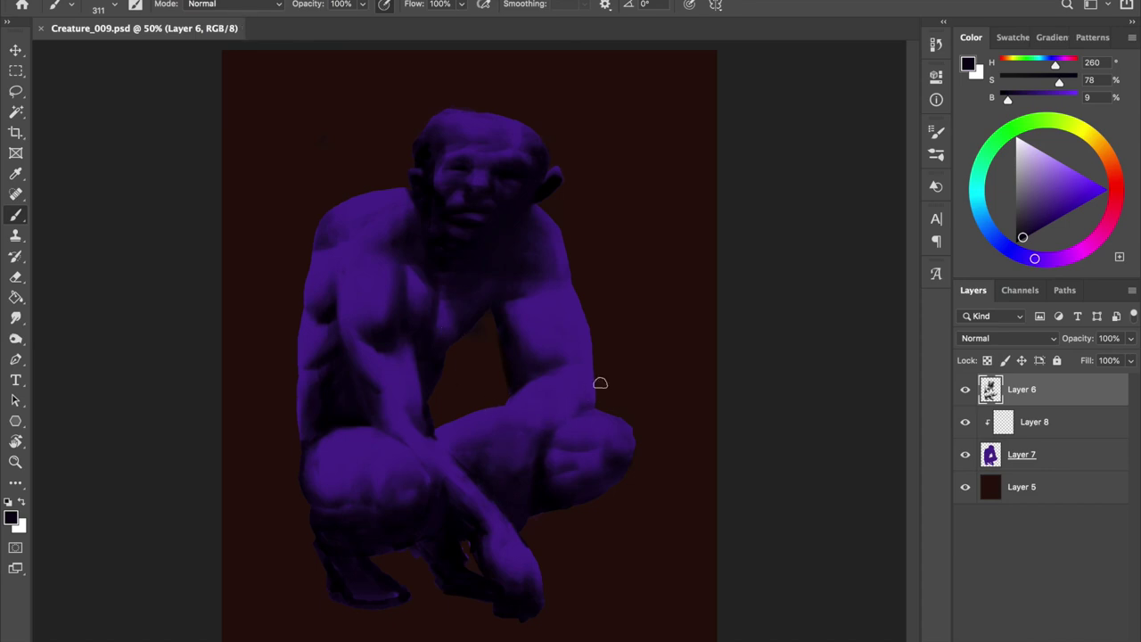
key("h")
key("e")
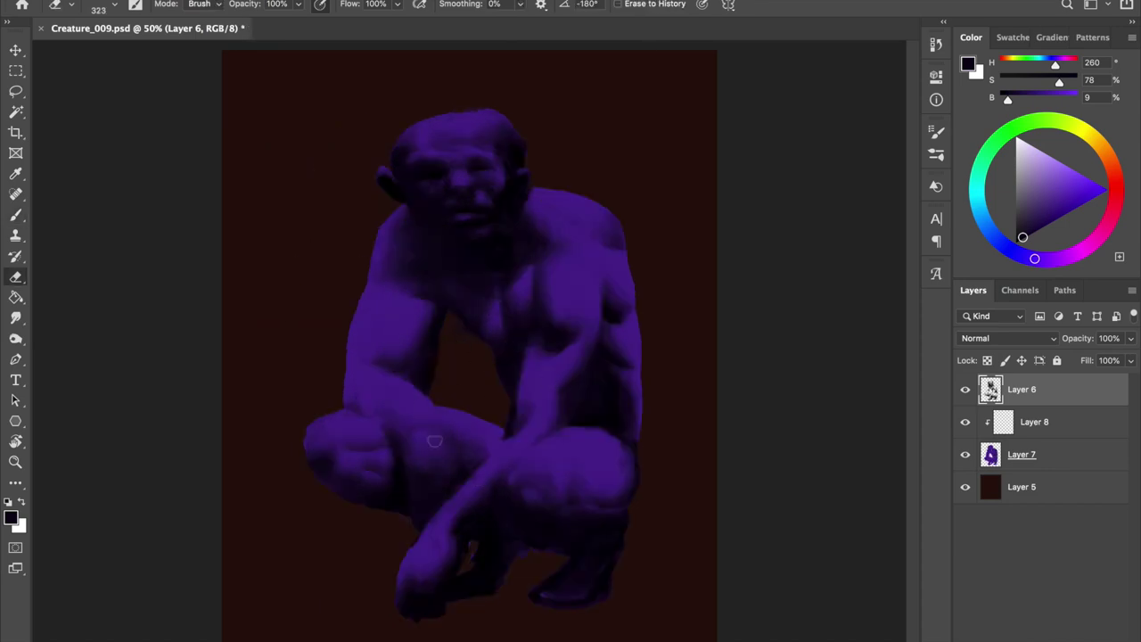
Switch to a different brush preset at about 299 px, flip the canvas back and save
right_click(445, 462)
key("Return")
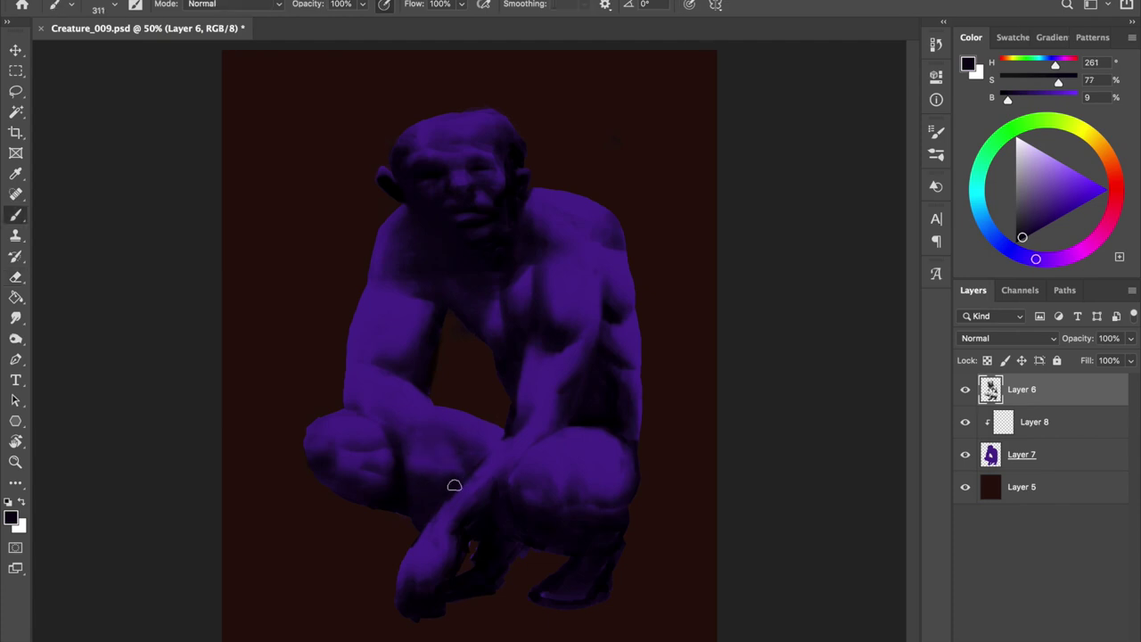
left_click_drag(426, 460, 388, 465)
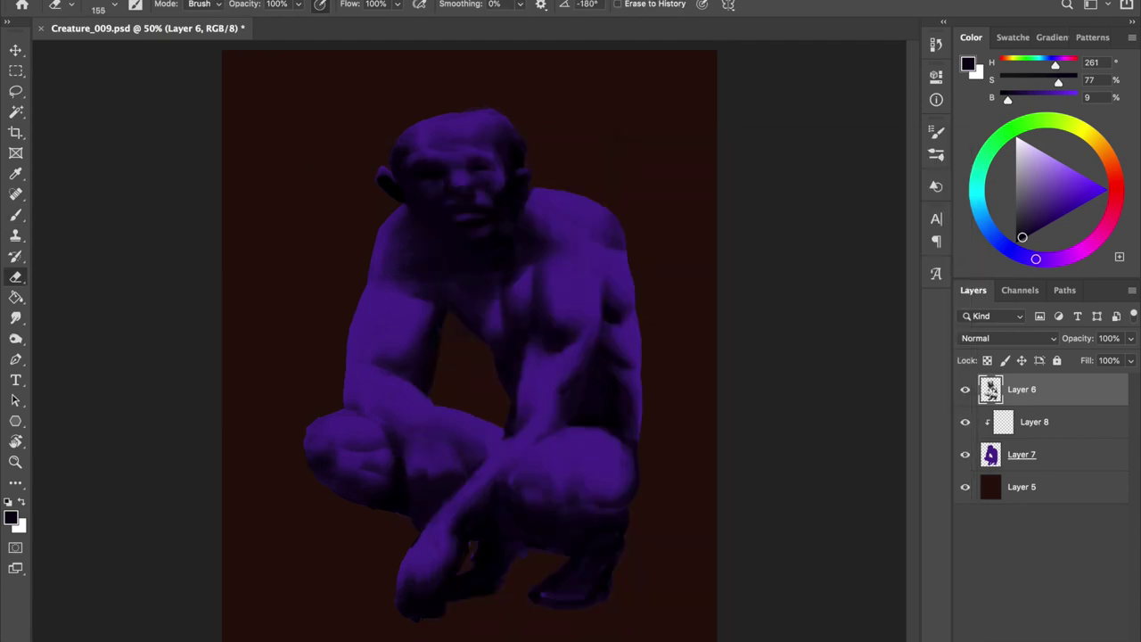
key("ctrl+shift+h")
key("ctrl+s")
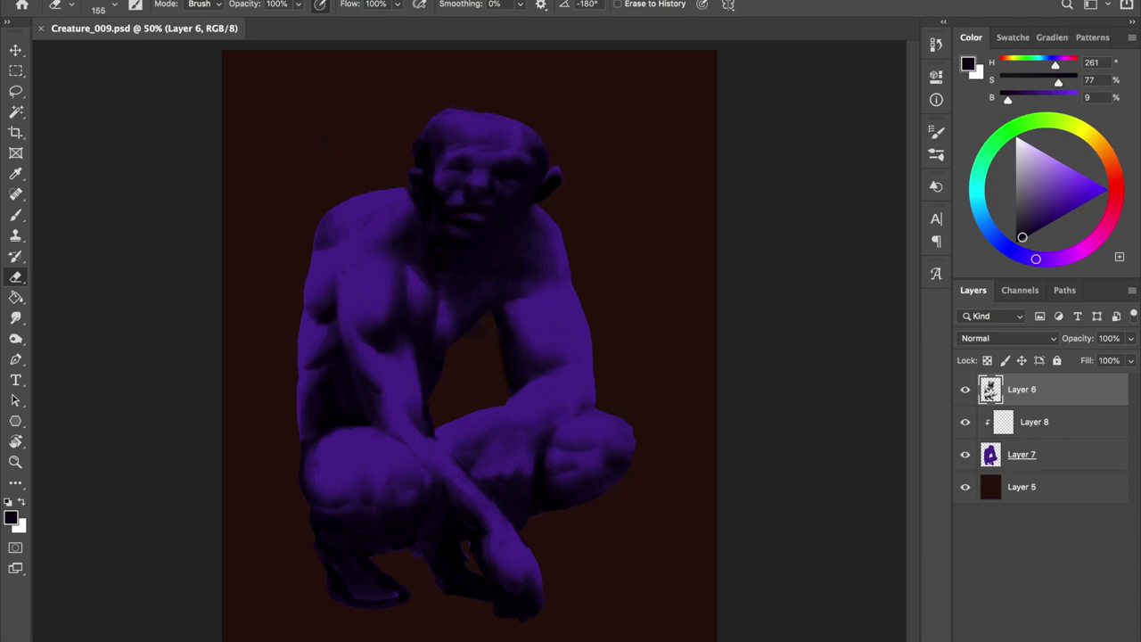
Hide Layer 6 to show Layer 7's flat purple silhouette
key("b")
right_click(634, 371)
left_click(965, 389)
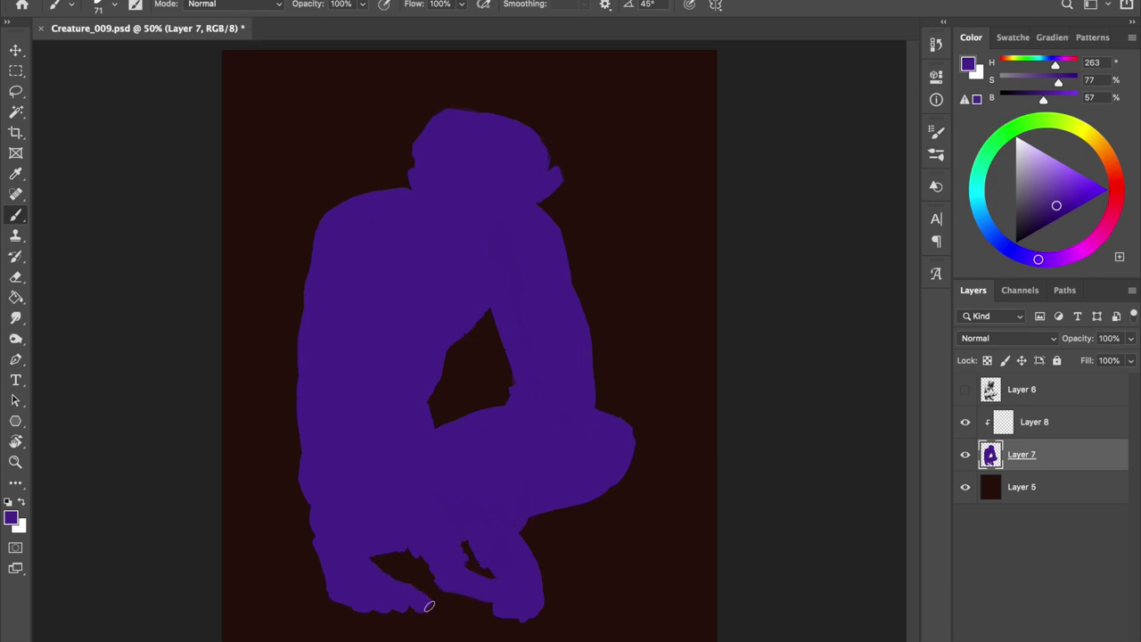
Choose a new brush preset, invert the selection to the background and hide its outline
key("ctrl+s")
key("e")
right_click(395, 523)
left_click(388, 158)
key("b")
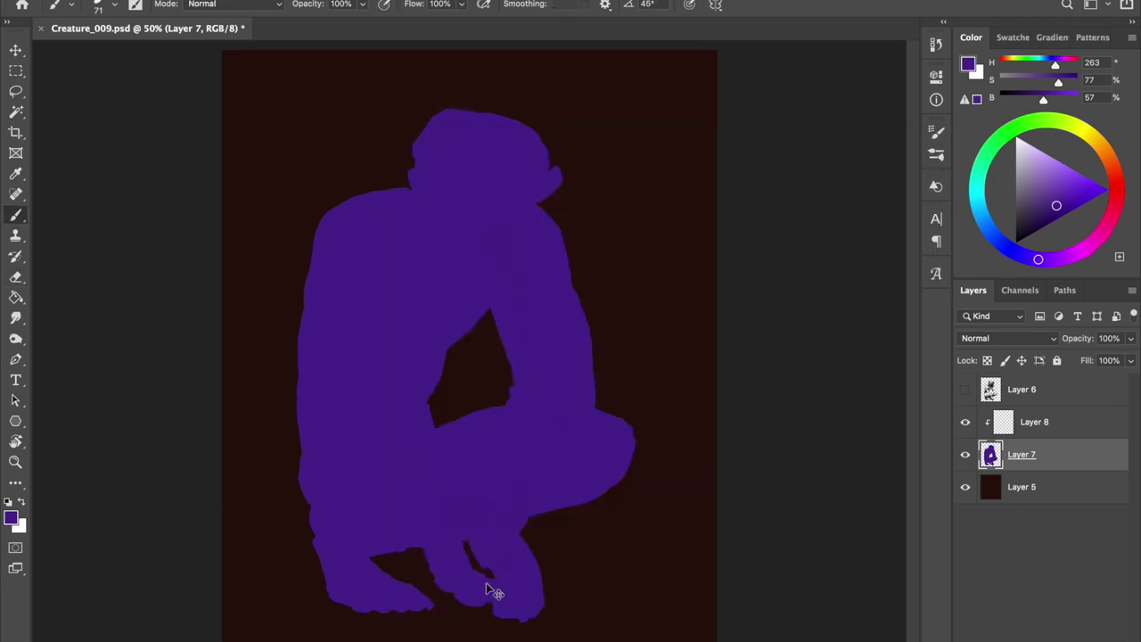
key("e")
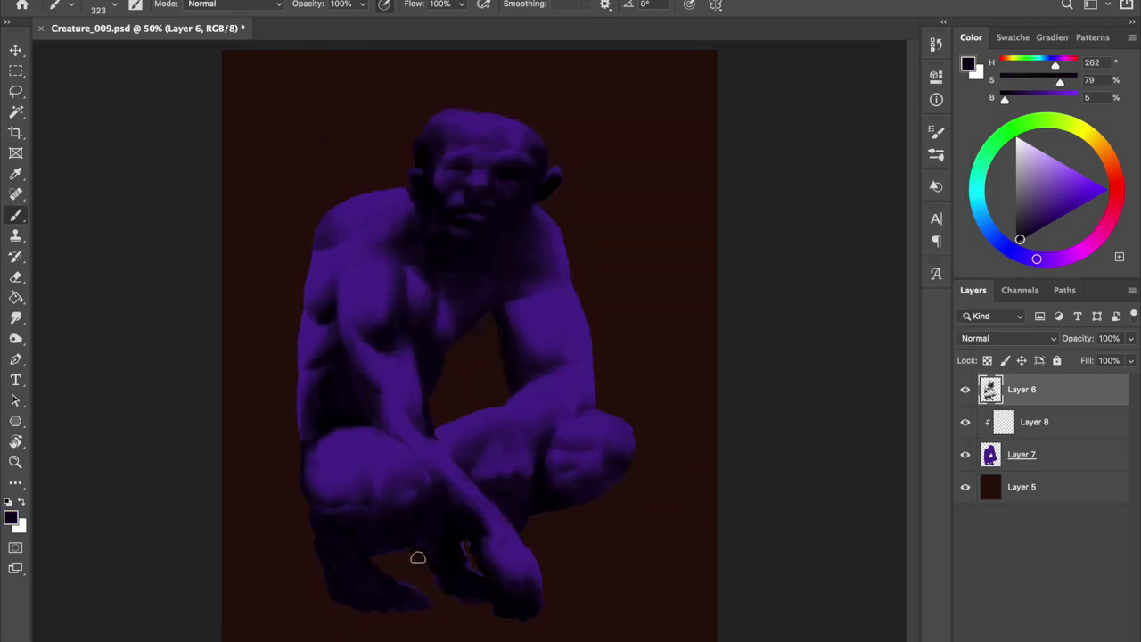
key("ctrl+shift+i")
key("ctrl+h")
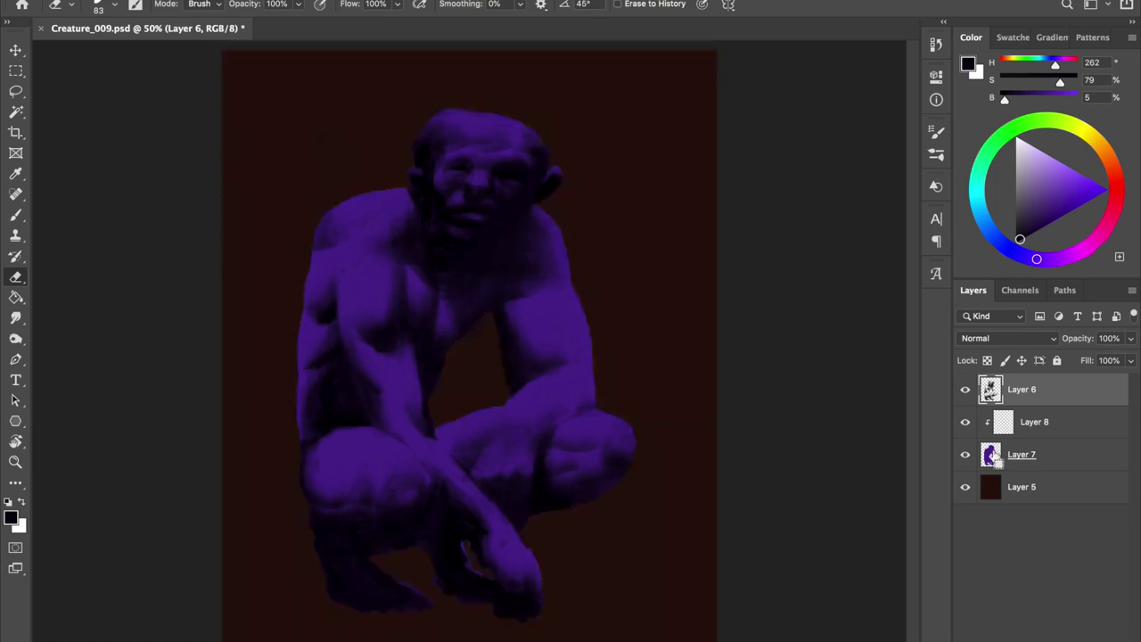
key("ctrl+h")
key("ctrl+h")
key("ctrl+s")
Enlarge the brush to about 343 px and check the figure in a mirrored view
key("ctrl+shift+h")
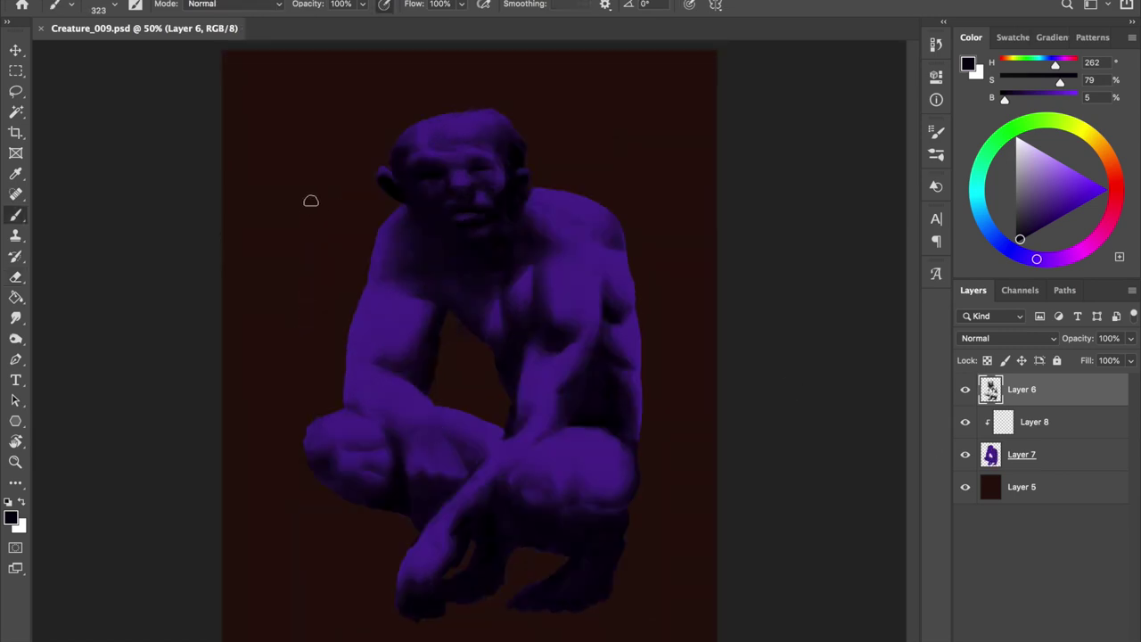
key("e")
right_click(597, 134)
key("Escape")
left_click_drag(626, 464, 647, 477)
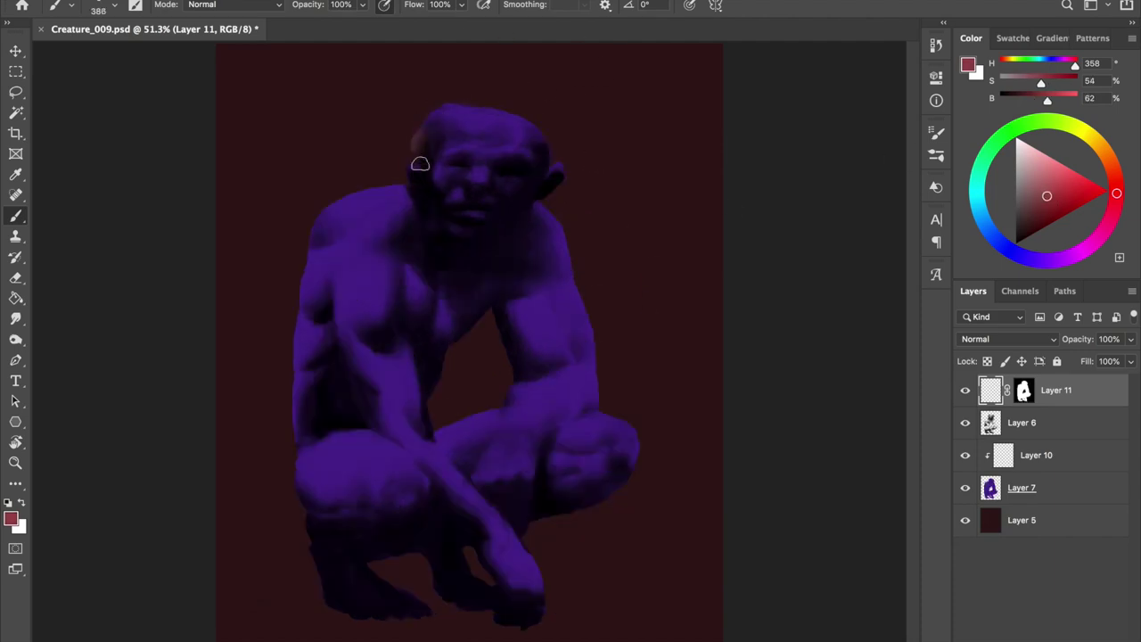
key("e")
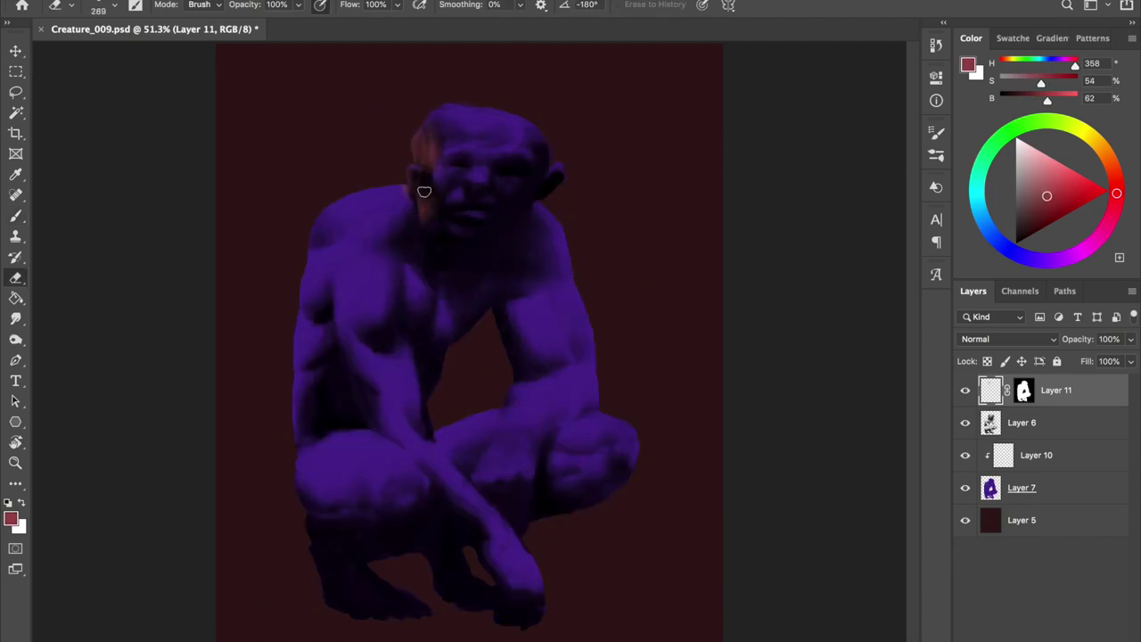
key("h")
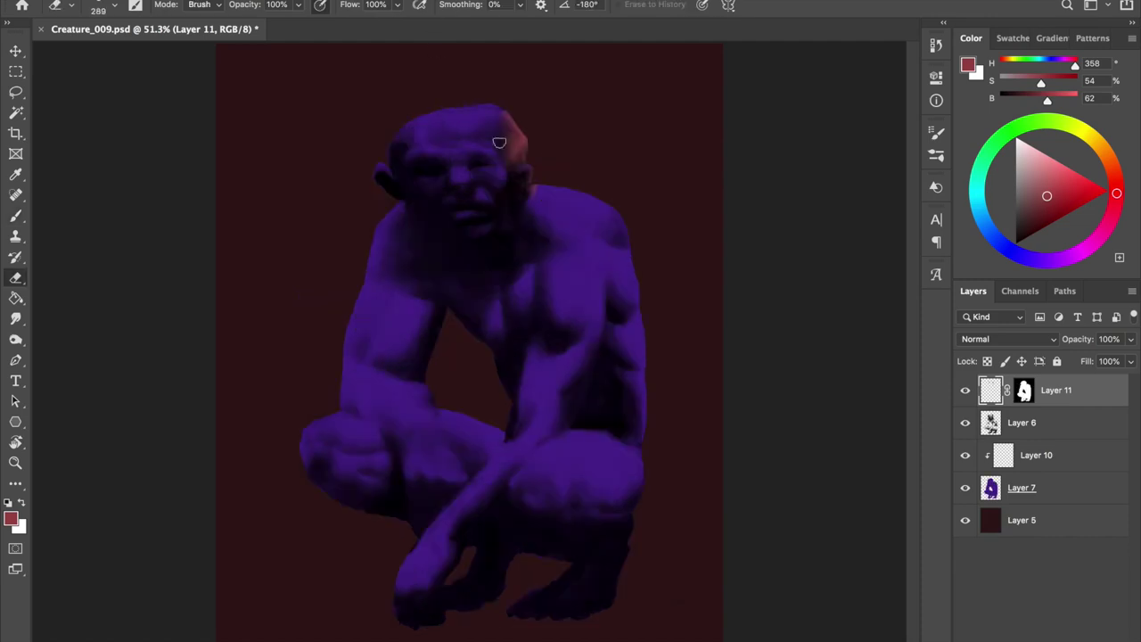
key("b")
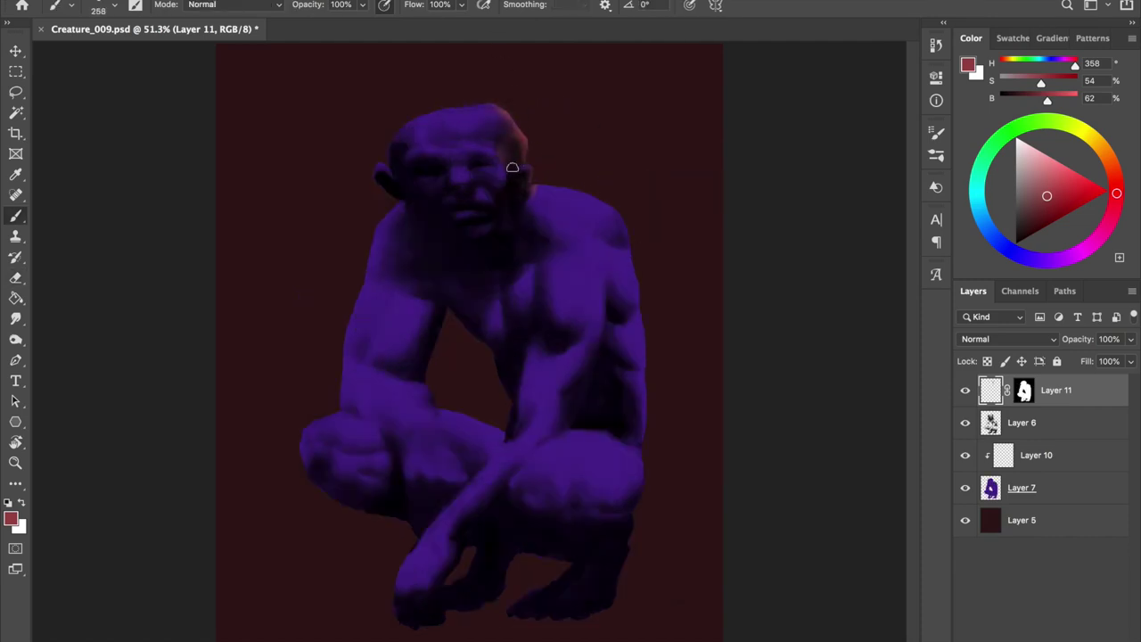
key("h")
Paint light rim strokes along the figure's left edge
mouse_move(303, 246)
left_mouse_down()
mouse_move(300, 349)
mouse_move(315, 428)
mouse_move(339, 454)
left_mouse_up()
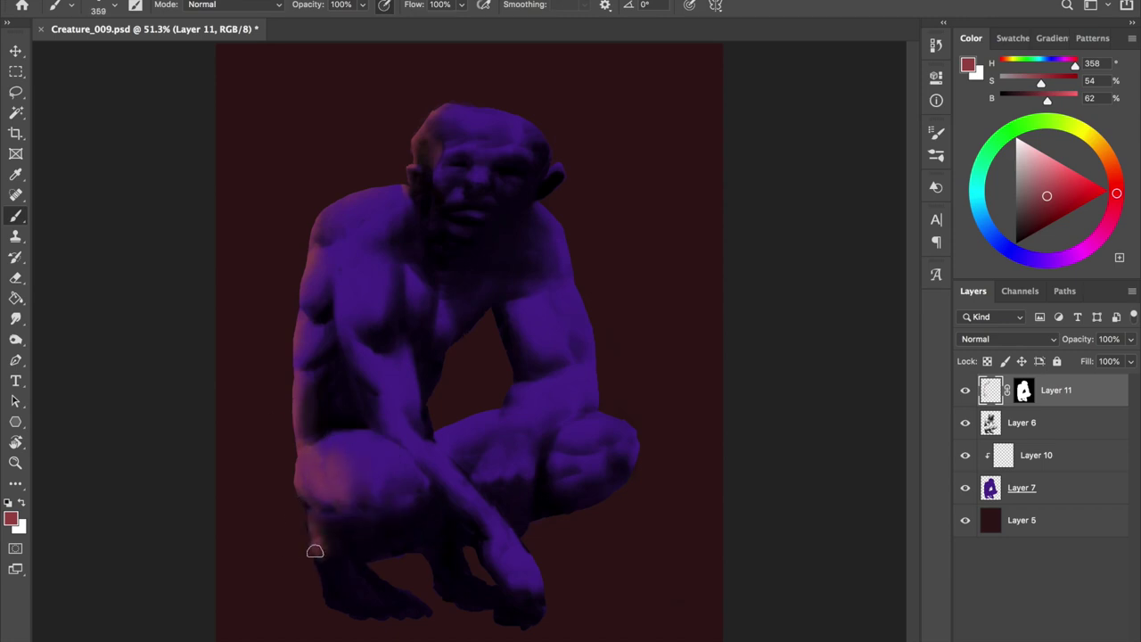
key("e")
key("b")
key("h")
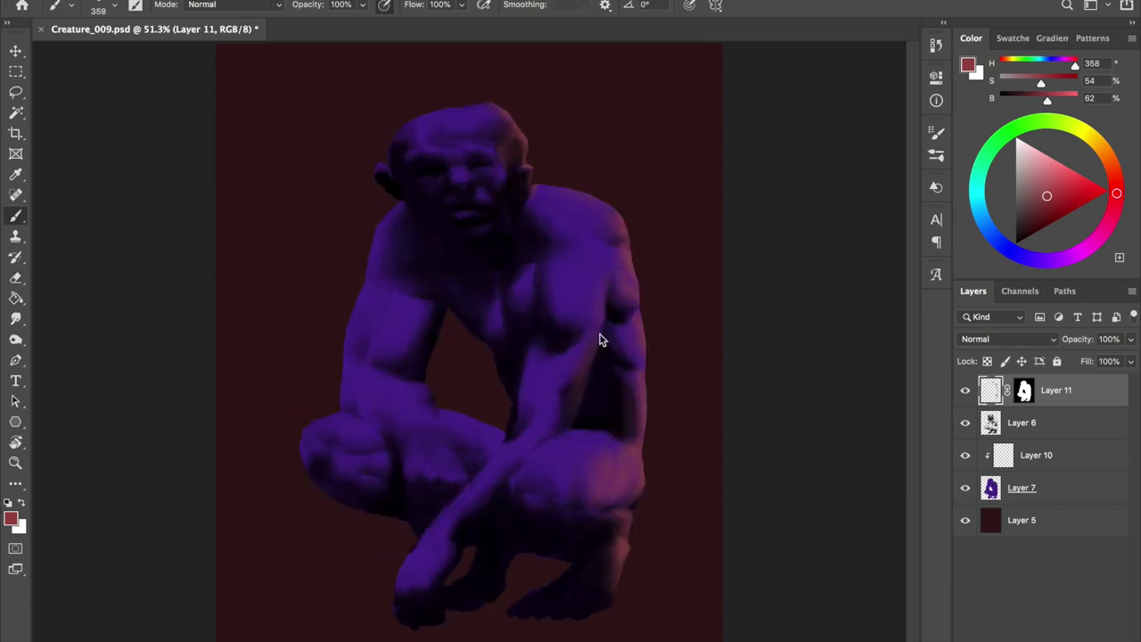
key("e")
key("h")
key("h")
key("h")
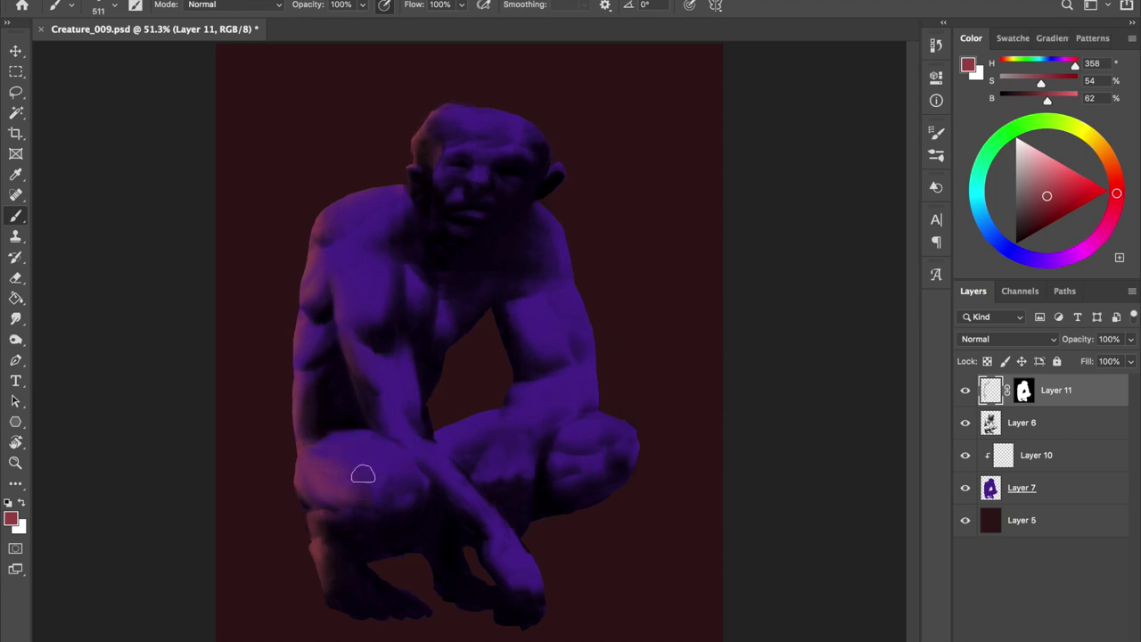
Erase rim light from the lower-right edge with a brush about 484 px, then save
right_click(349, 486)
key("Escape")
key("h")
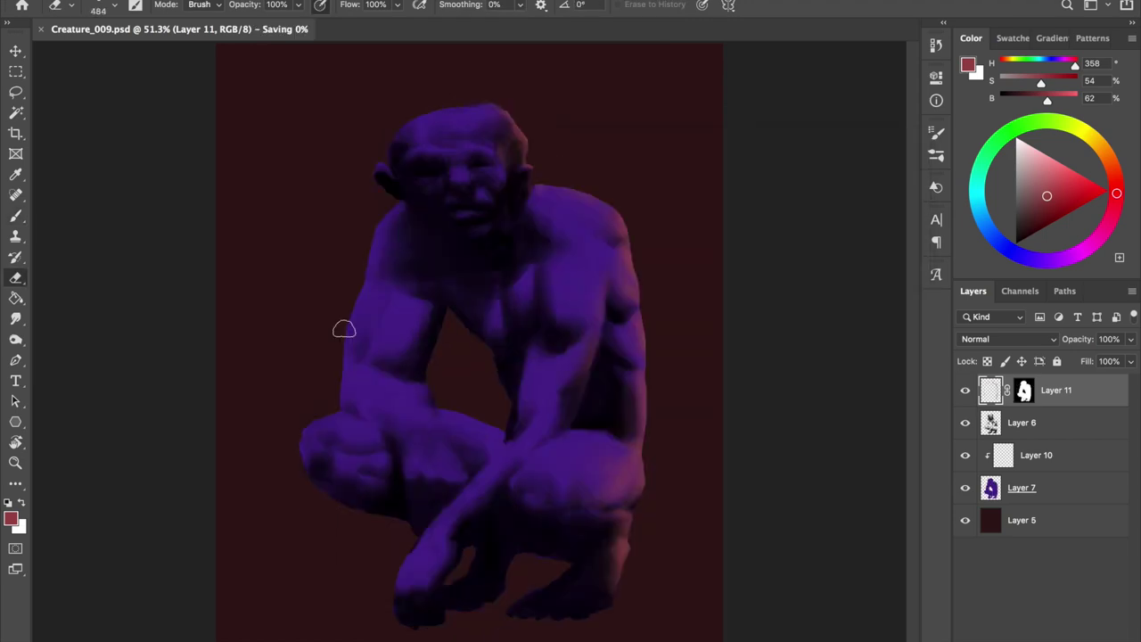
left_click_drag(607, 611, 616, 534)
key("b")
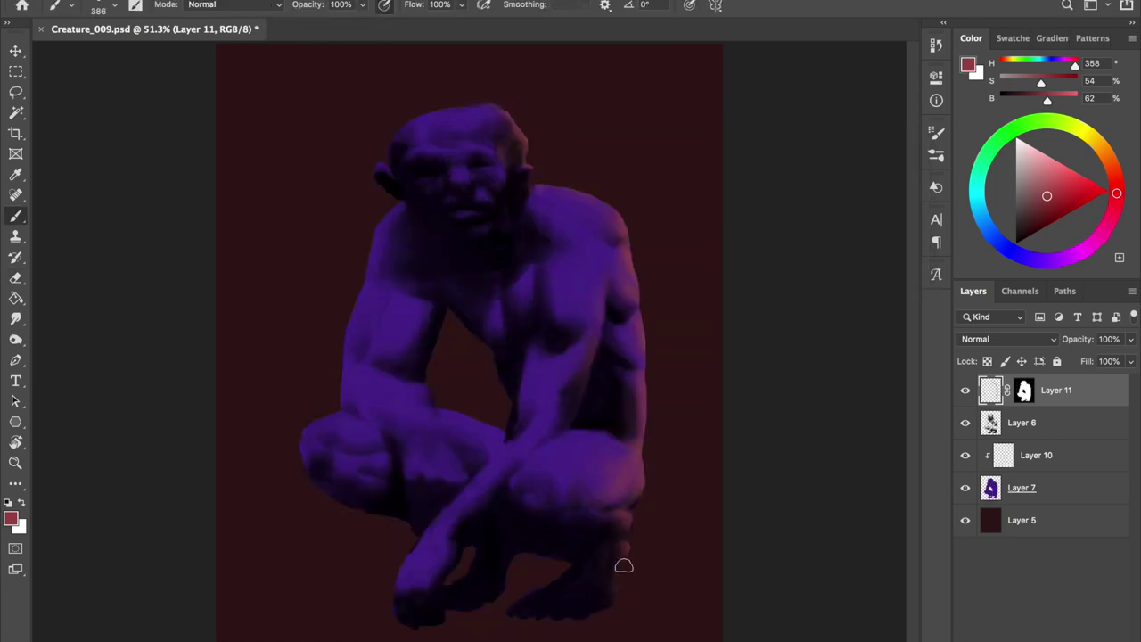
key("h")
key("ctrl+s")
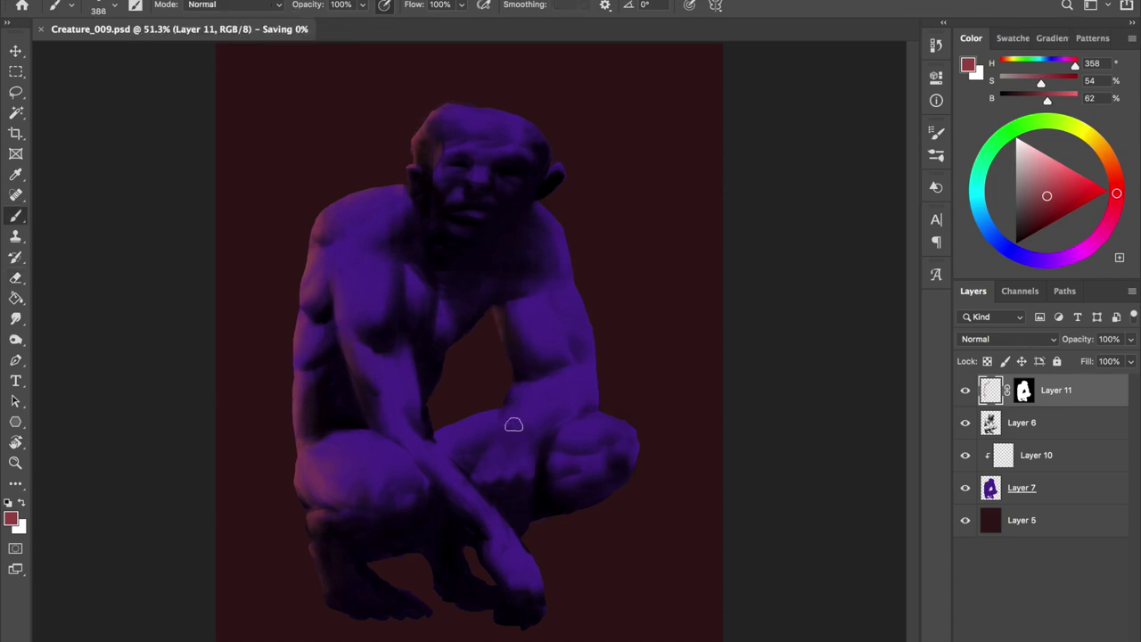
Add a faint dark stroke beside the face and save
left_click_drag(456, 204, 445, 182)
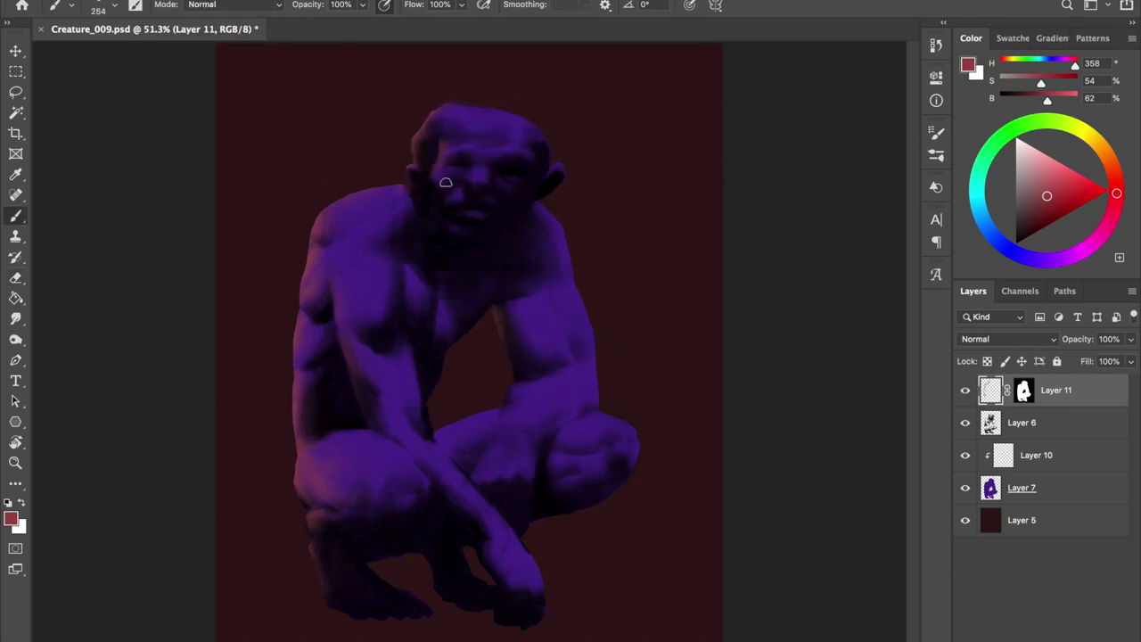
key("e")
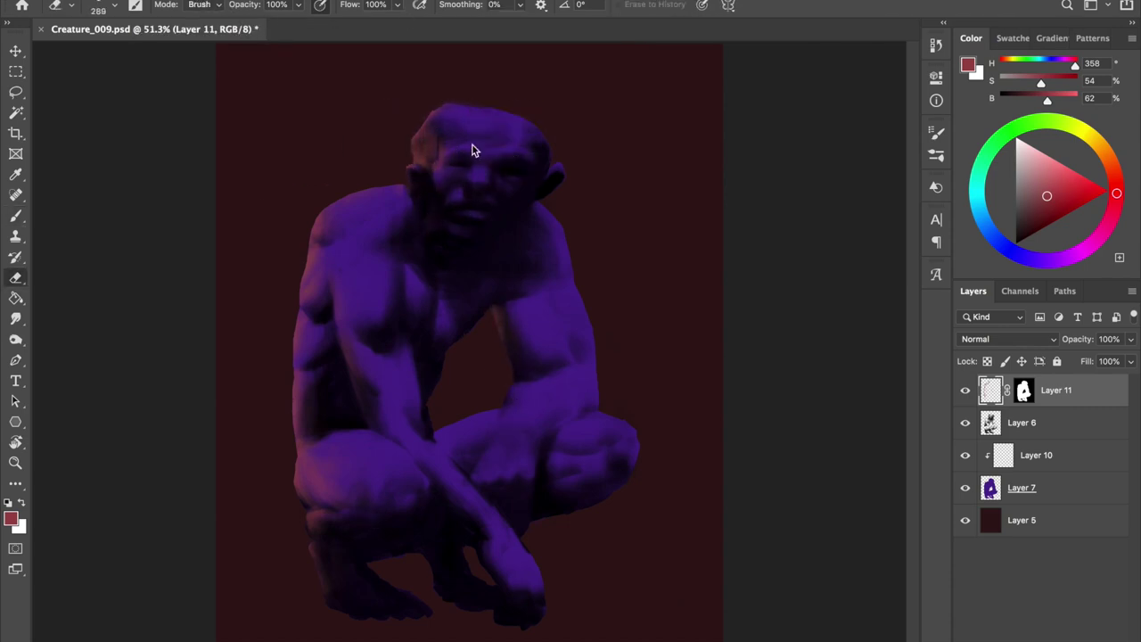
key("h")
key("ctrl+s")
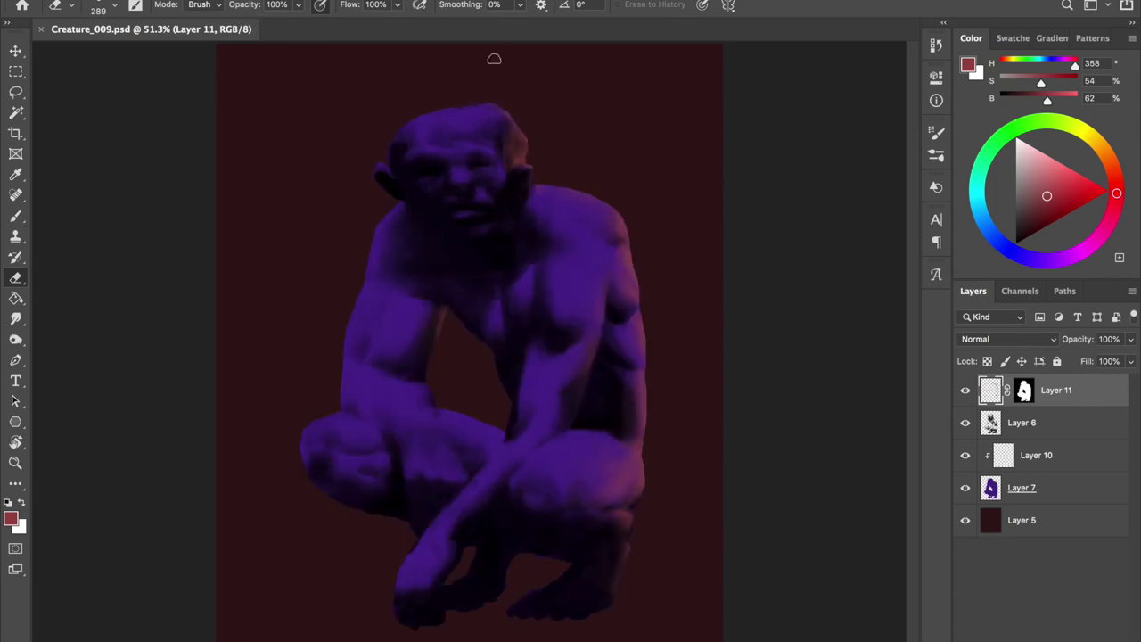
Toggle the rim light layer to compare, leave it hidden, and make Layer 7 active
left_click(965, 391)
left_click(965, 391)
left_click(966, 390)
left_click(993, 492)
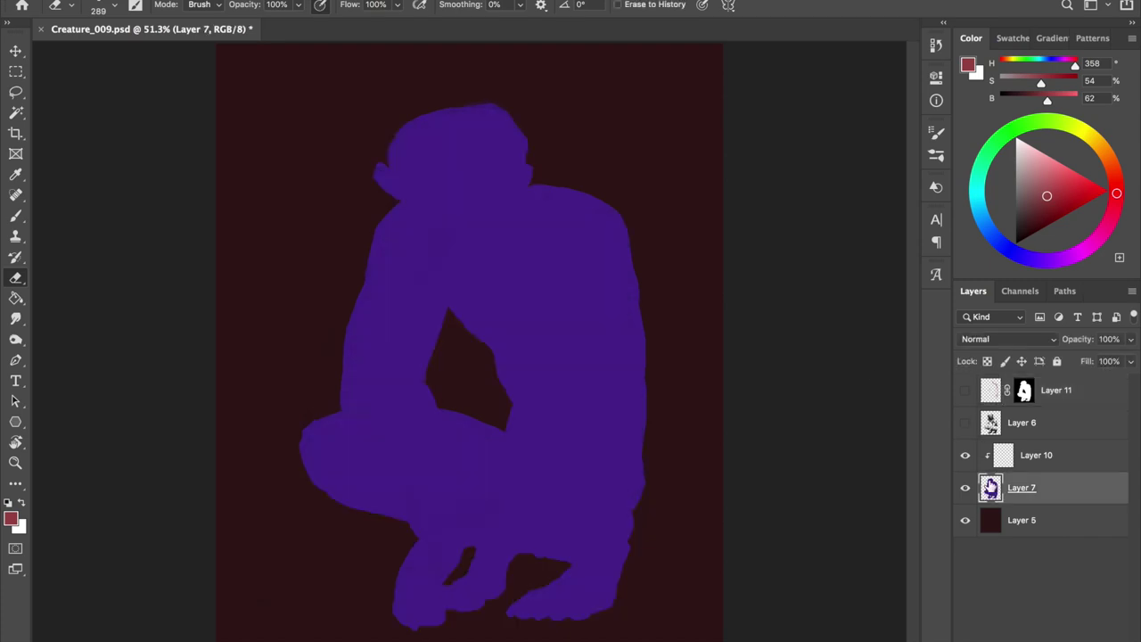
right_click(580, 366)
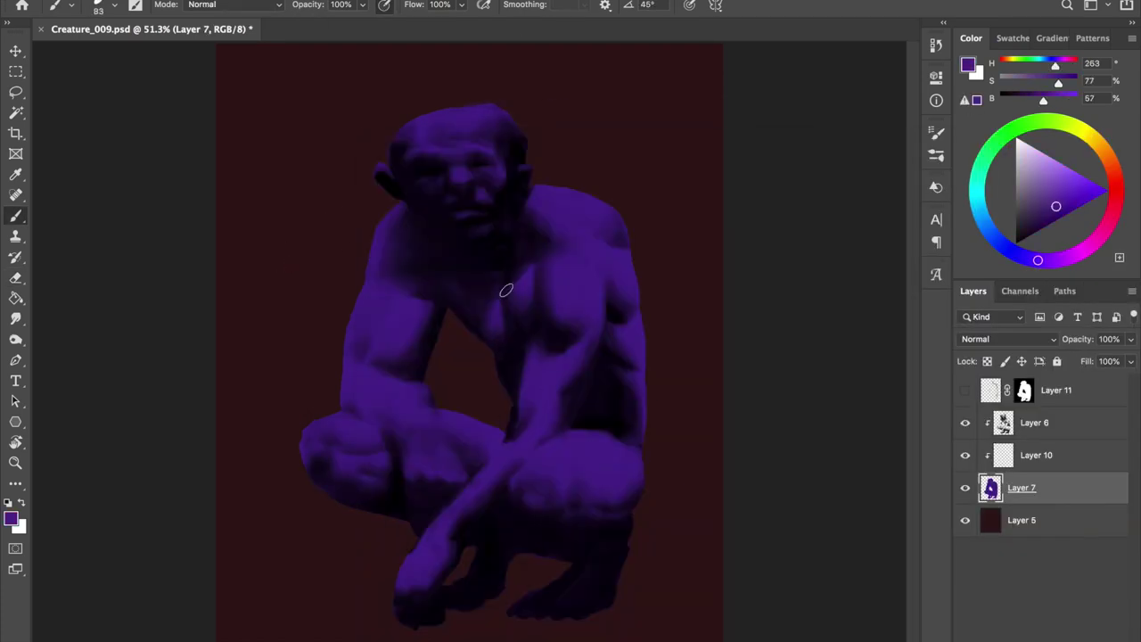
key("ctrl+shift+h")
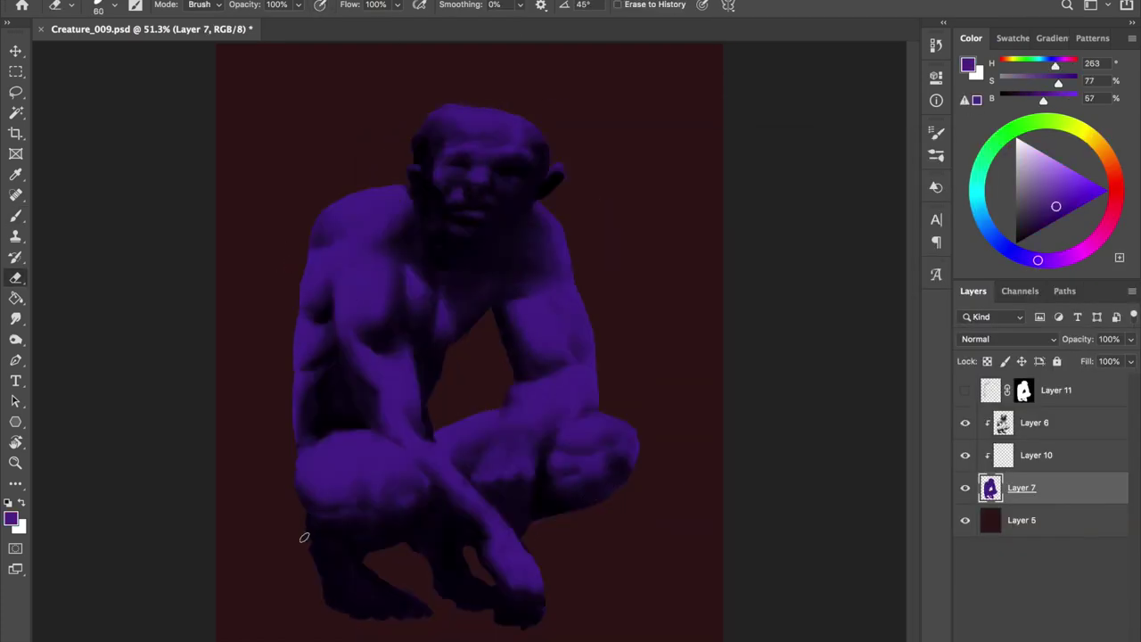
key("b")
Make Layer 6 active and briefly lasso, then clear, a selection around the foot
left_click(320, 463, "ctrl")
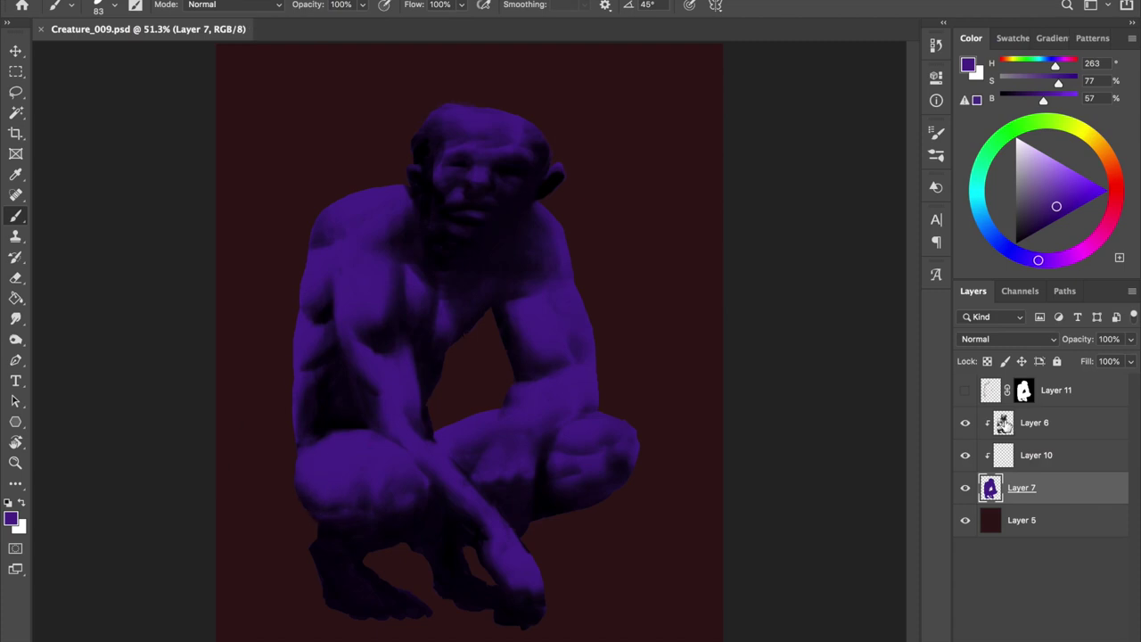
key("l")
left_click_drag(293, 496, 297, 492)
key("v")
key("ctrl+d")
key("e")
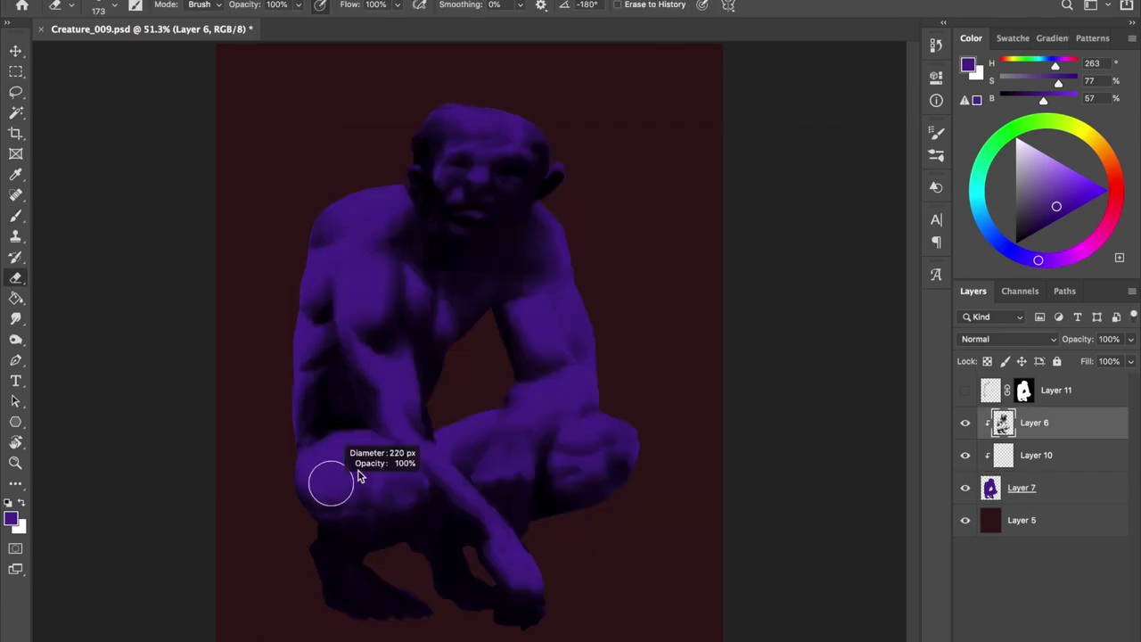
key("b")
Darken the area under the left knee with a sampled near-black, then show the rim light again
left_click(340, 558, "alt")
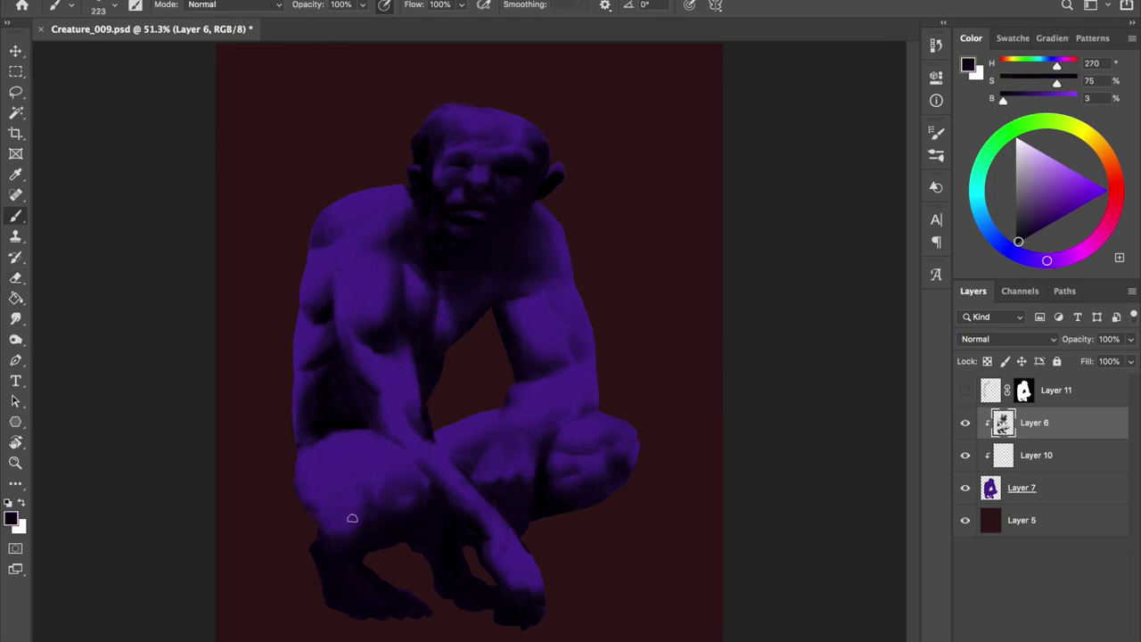
left_click_drag(367, 524, 371, 506)
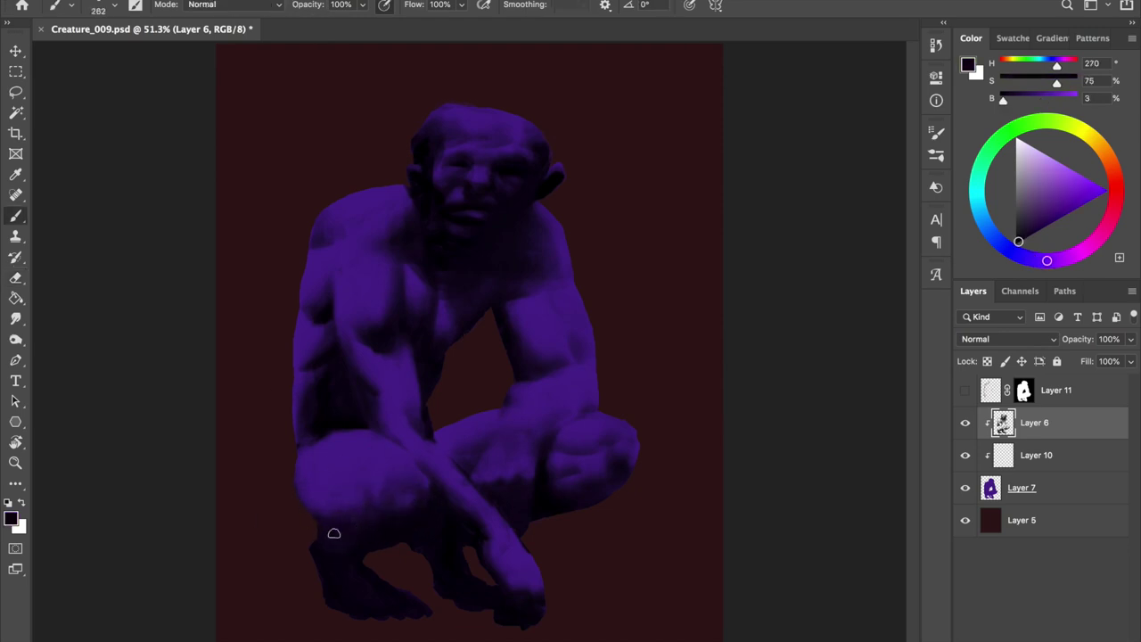
key("e")
key("ctrl+shift+h")
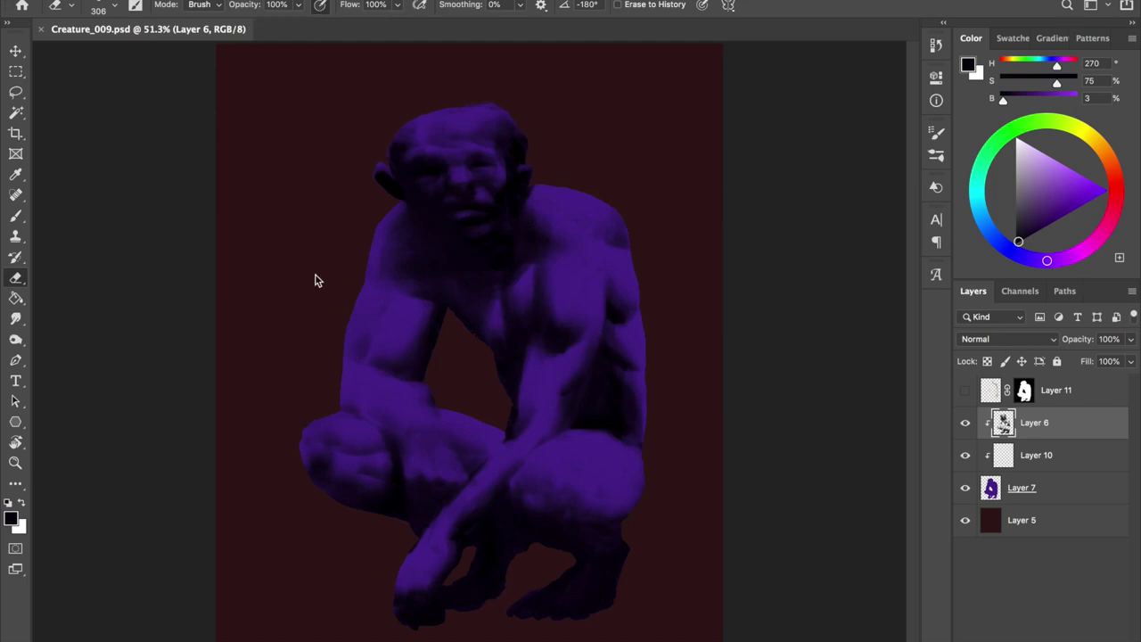
left_click(991, 487, "ctrl")
key("ctrl+d")
key("ctrl+shift+h")
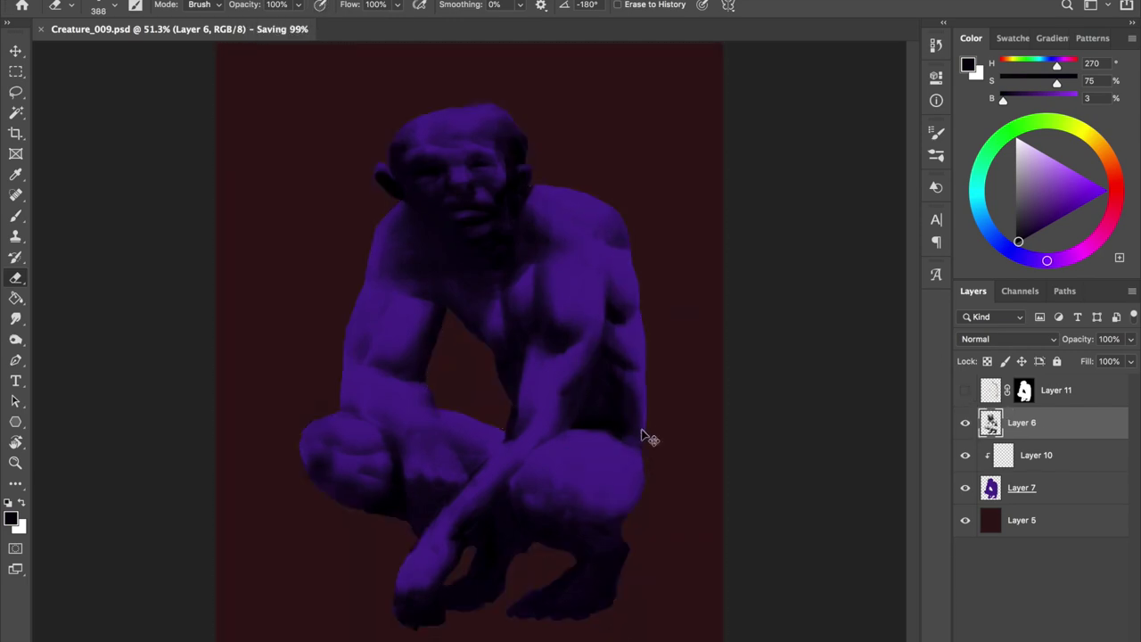
Make Layer 11 active, sample a pink from the figure and enlarge the brush to about 356 px
left_click(997, 406, "alt")
left_click(1023, 389)
right_click(1025, 389)
key("Escape")
left_click(990, 389)
key("b")
left_click(316, 250, "alt")
right_click(317, 250)
key("Return")
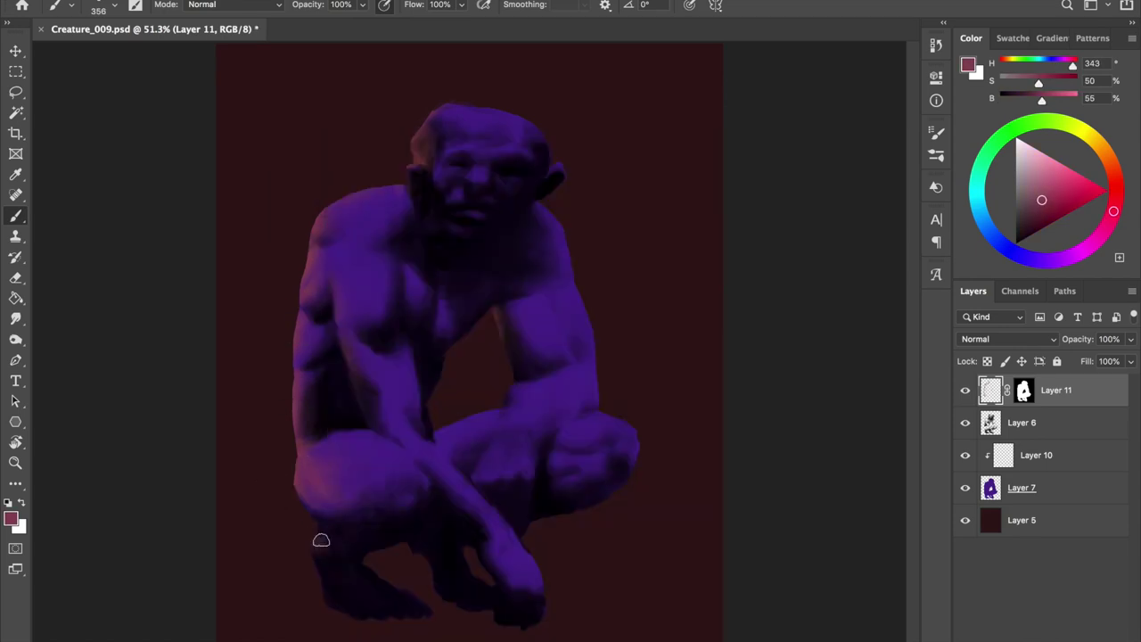
Mirror the canvas and apply a Hue/Saturation lightness adjustment
right_click(326, 499)
key("Escape")
key("ctrl+shift+h")
key("e")
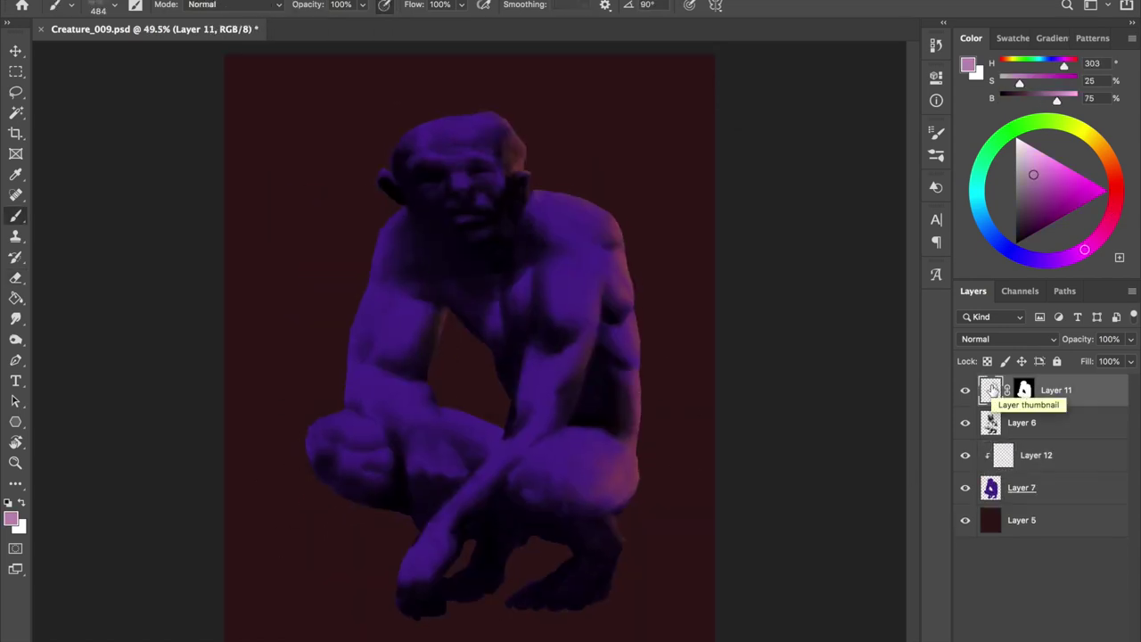
key("ctrl+u")
key("Return")
Choose a different brush shape and shrink it to about 193 px
key("m")
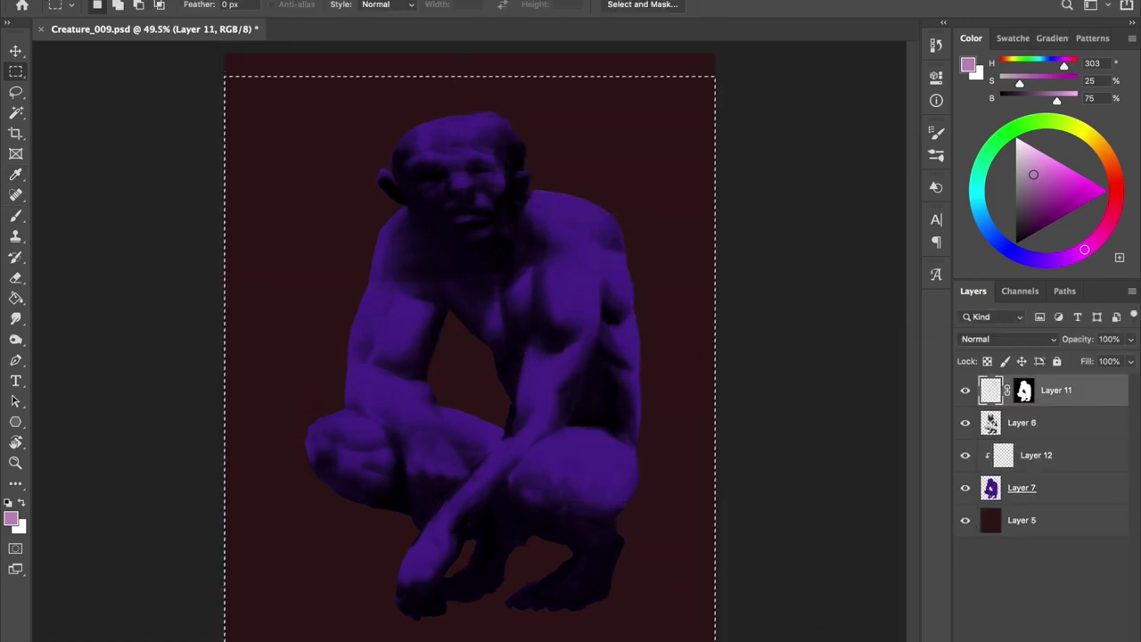
key("b")
right_click(546, 368)
left_click(594, 334)
key("Return")
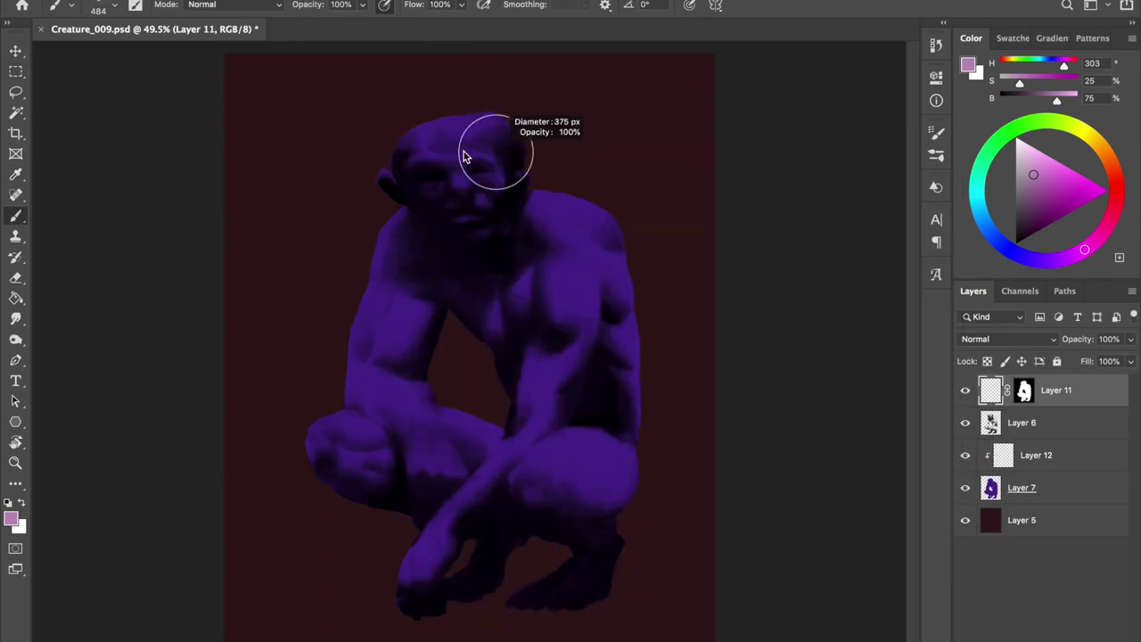
key("bracketleft")
key("bracketleft")
key("bracketleft")
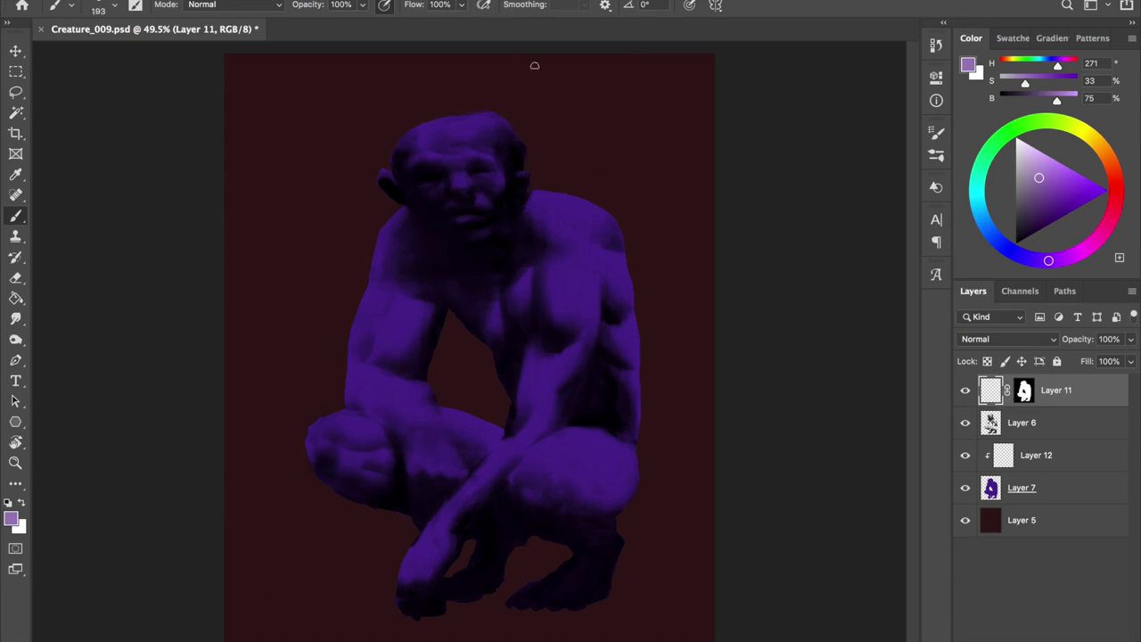
Paint lavender highlights on the right shoulder, right chest and top of the head
left_click_drag(544, 193, 643, 270)
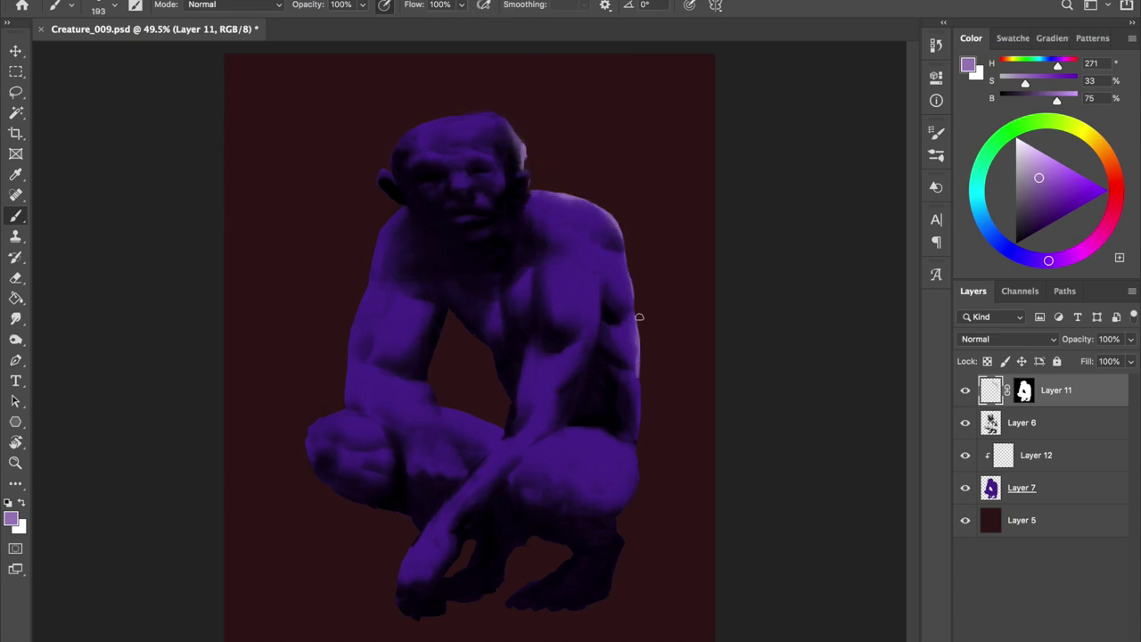
left_click_drag(562, 257, 593, 278)
key("bracketright")
key("bracketright")
key("bracketright")
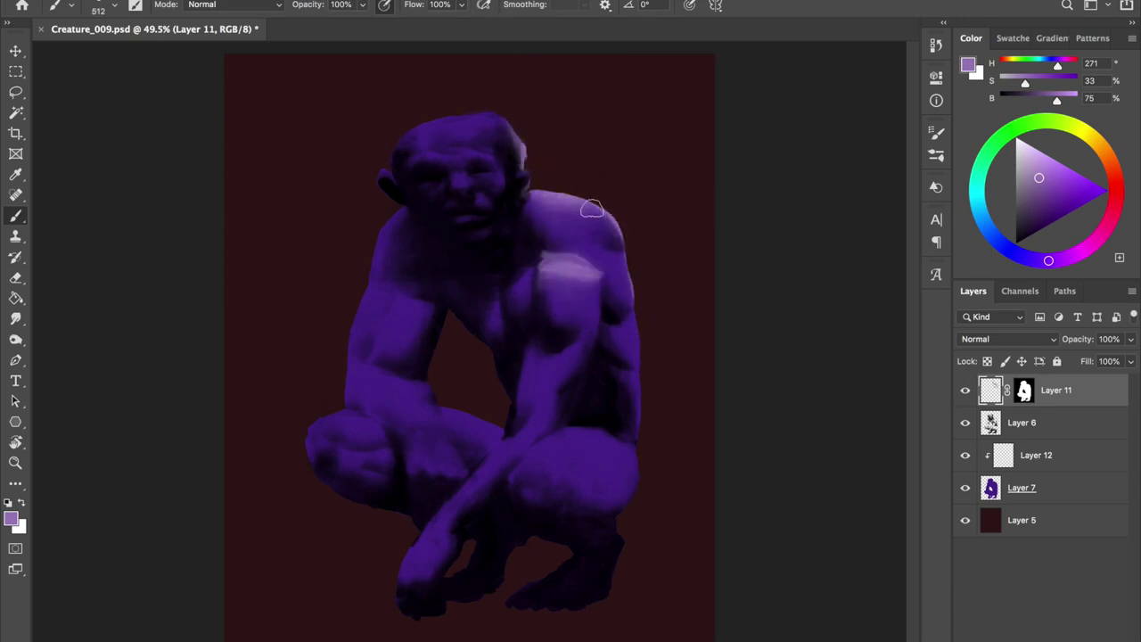
key("bracketleft")
key("bracketleft")
key("bracketleft")
mouse_move(526, 125)
left_mouse_down()
mouse_move(479, 118)
mouse_move(485, 139)
mouse_move(453, 178)
left_mouse_up()
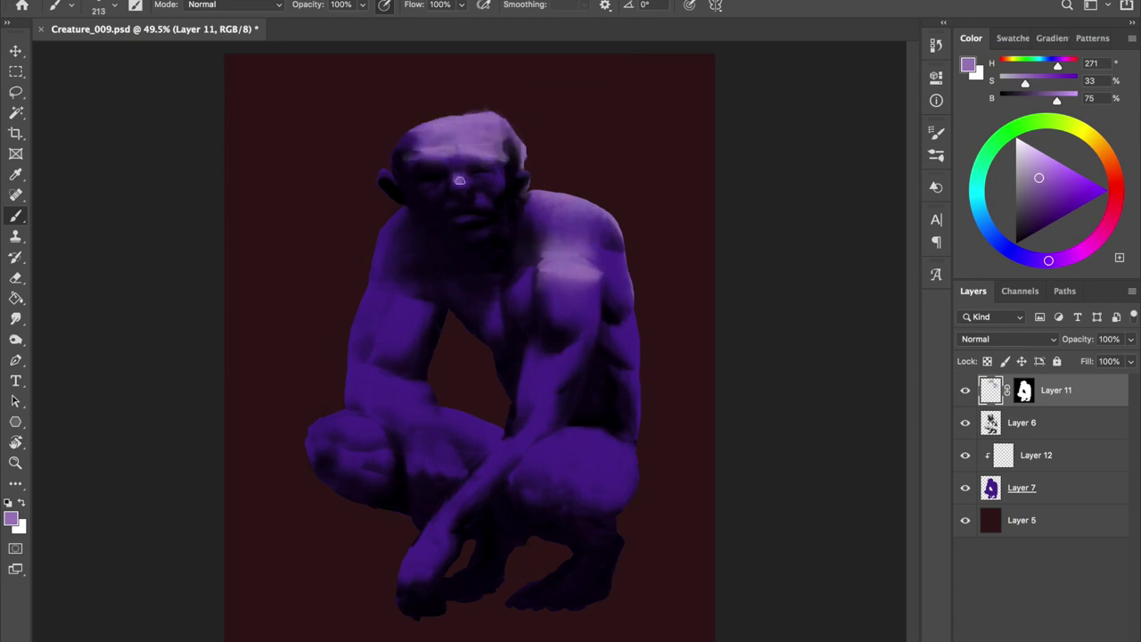
Check the mirrored figure, then paint a light rim on the head and shoulder
key("h")
key("m")
key("ctrl+a")
key("ctrl+d")
key("b")
mouse_move(425, 107)
left_mouse_down()
mouse_move(428, 143)
mouse_move(336, 217)
left_mouse_up()
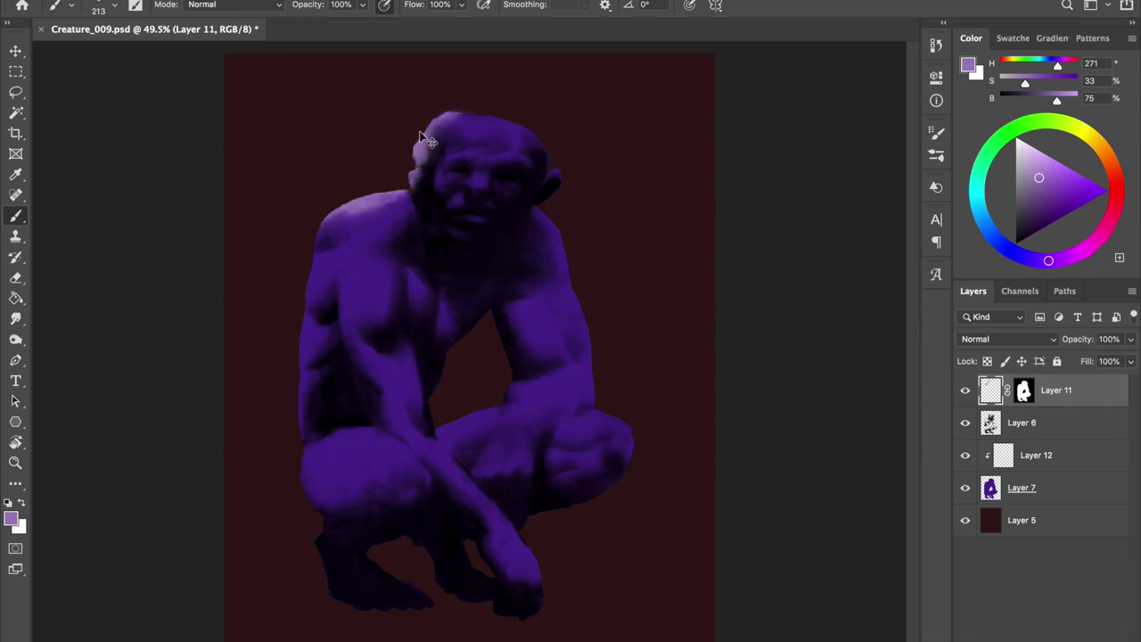
Pick a lighter lavender and highlight the top and left of the head
key("h")
left_click_drag(532, 187, 542, 199)
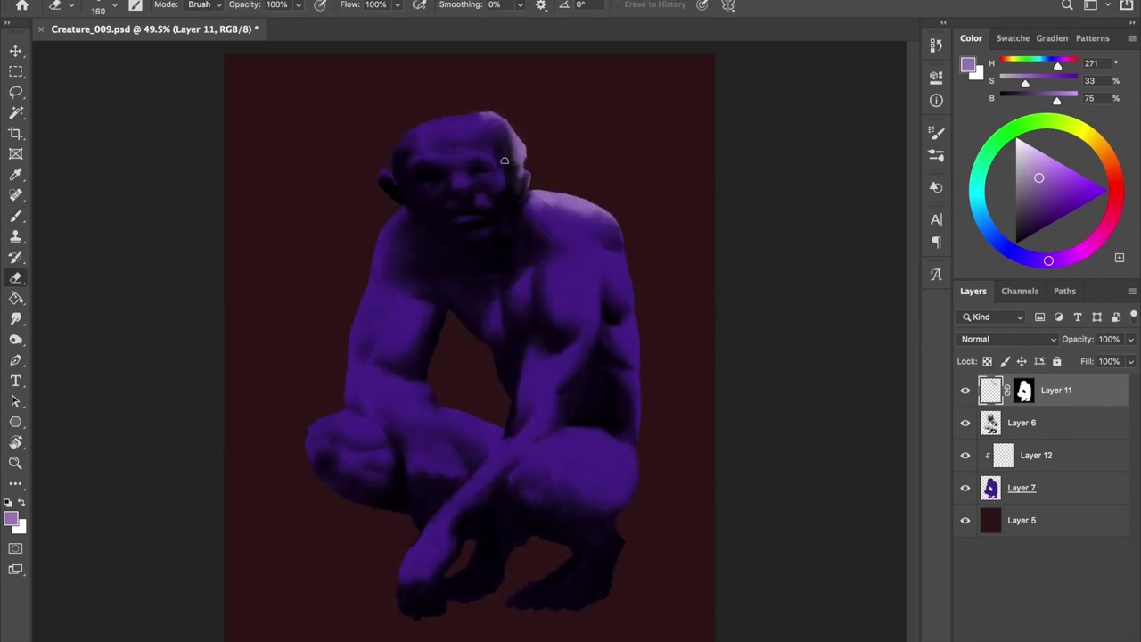
key("ctrl+u")
key("Return")
mouse_move(517, 130)
left_mouse_down()
mouse_move(428, 107)
mouse_move(377, 148)
mouse_move(392, 178)
mouse_move(546, 163)
left_mouse_up()
Check the mirrored figure, add a new empty layer, and pick a fine brush
key("h")
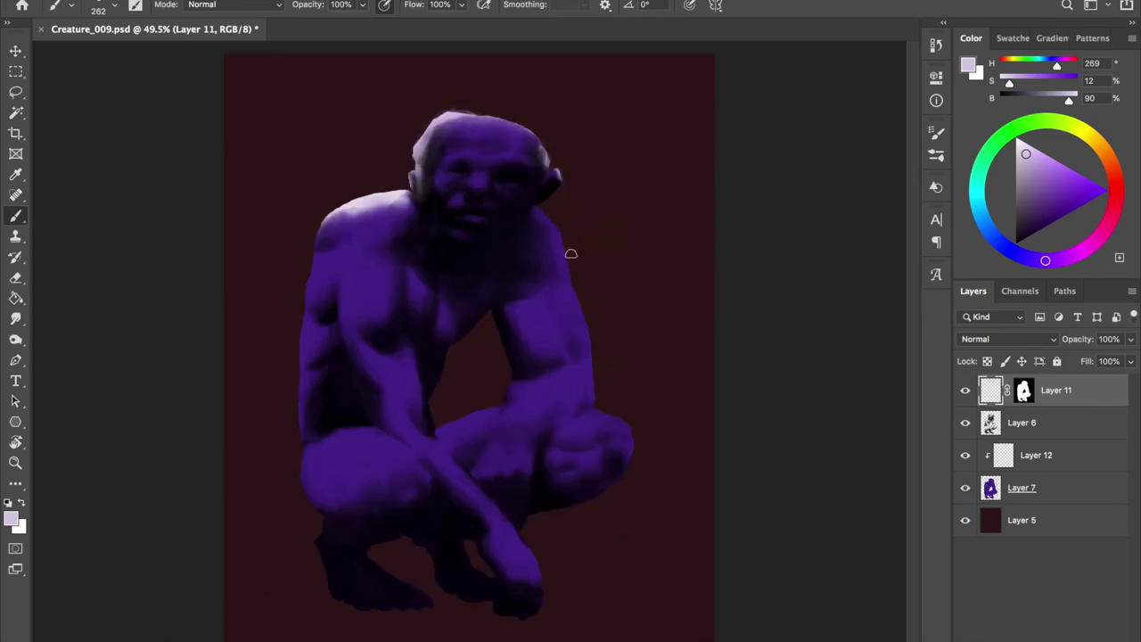
key("h")
key("e")
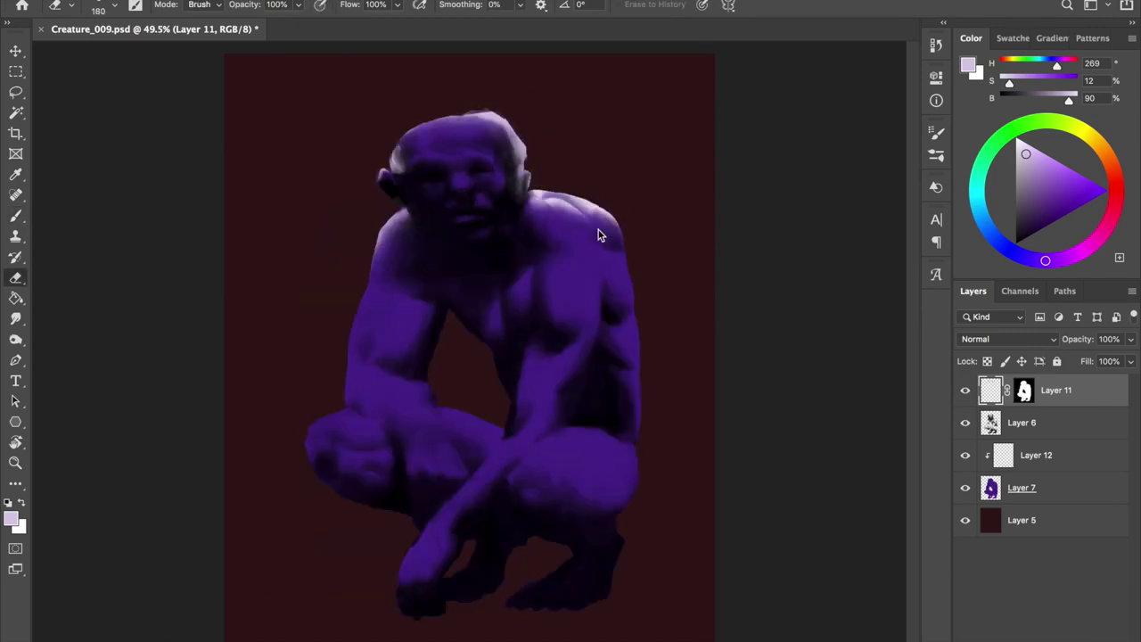
key("Return")
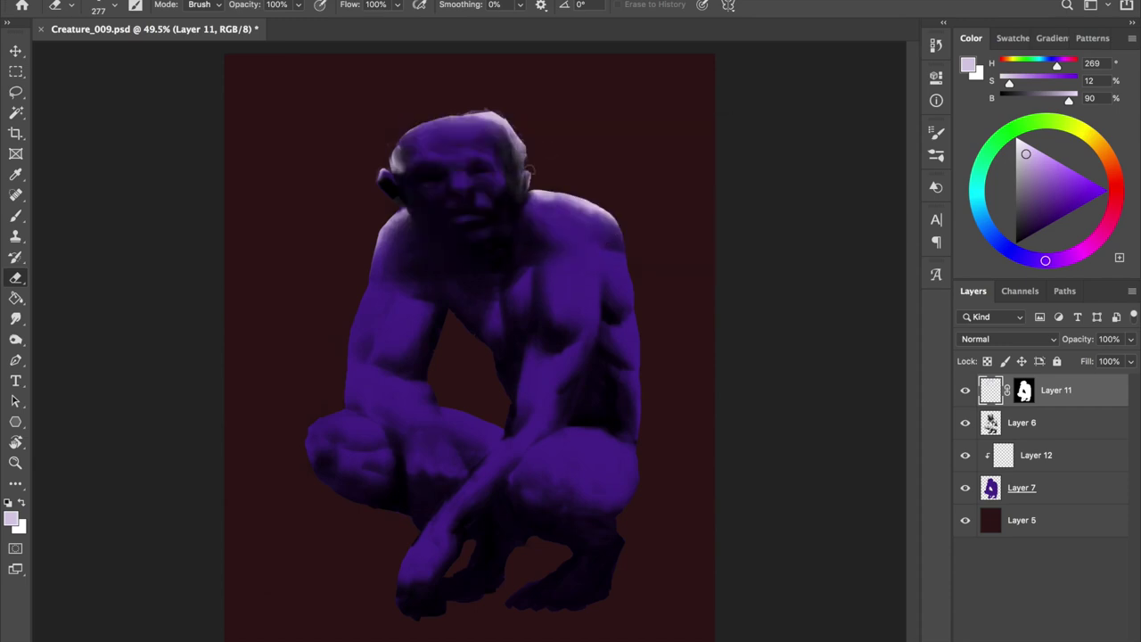
key("b")
key("ctrl+shift+alt+n")
right_click(618, 112)
scroll(580, 357, "up", 3)
key("Return")
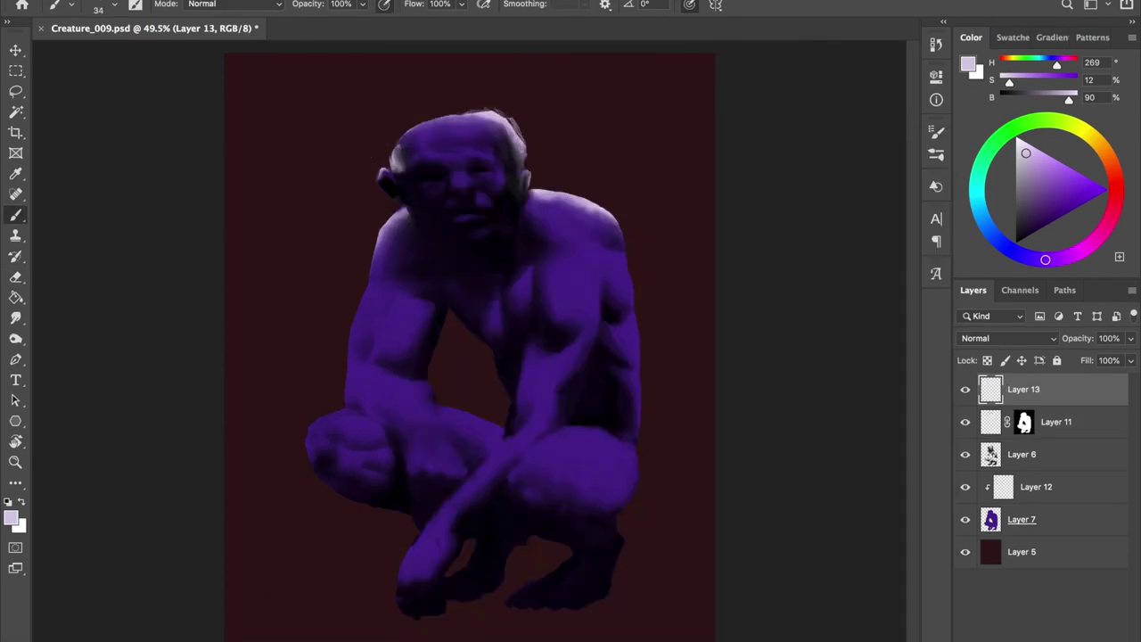
Paint trial wispy hair across the head, then undo and delete it
left_click_drag(486, 107, 410, 134)
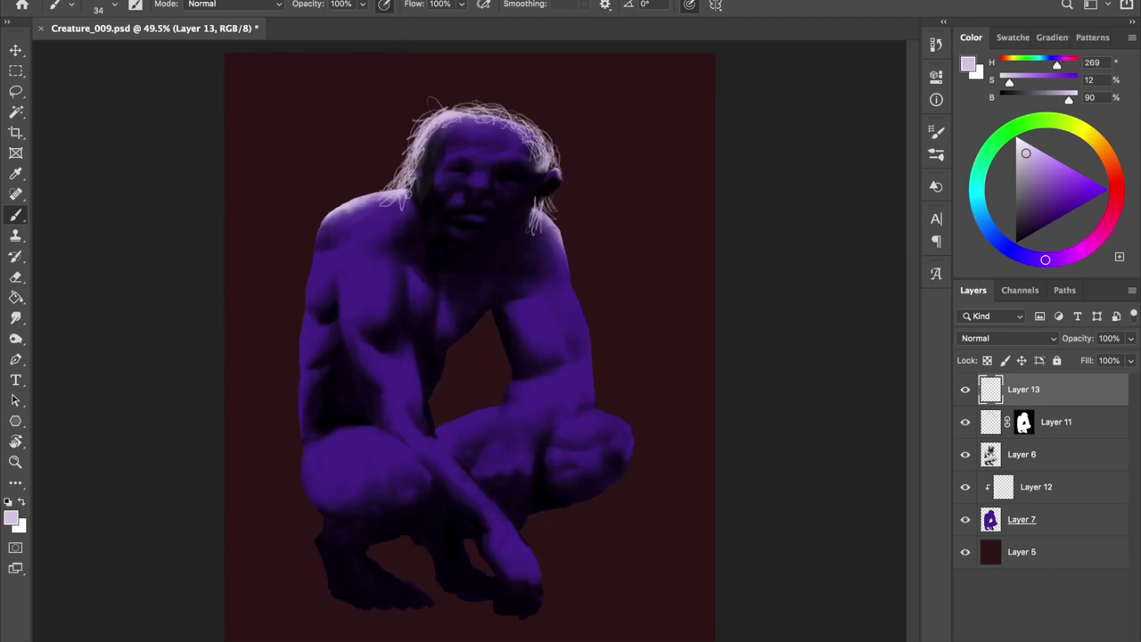
key("m")
key("Delete")
key("b")
Paint a thin light lavender highlight along the head's upper right with a new brush preset
mouse_move(492, 111)
left_mouse_down()
mouse_move(522, 161)
mouse_move(486, 103)
mouse_move(522, 156)
mouse_move(526, 200)
left_mouse_up()
right_click(519, 131)
double_click(829, 352)
mouse_move(527, 128)
left_mouse_down()
mouse_move(525, 160)
mouse_move(615, 232)
mouse_move(630, 260)
left_mouse_up()
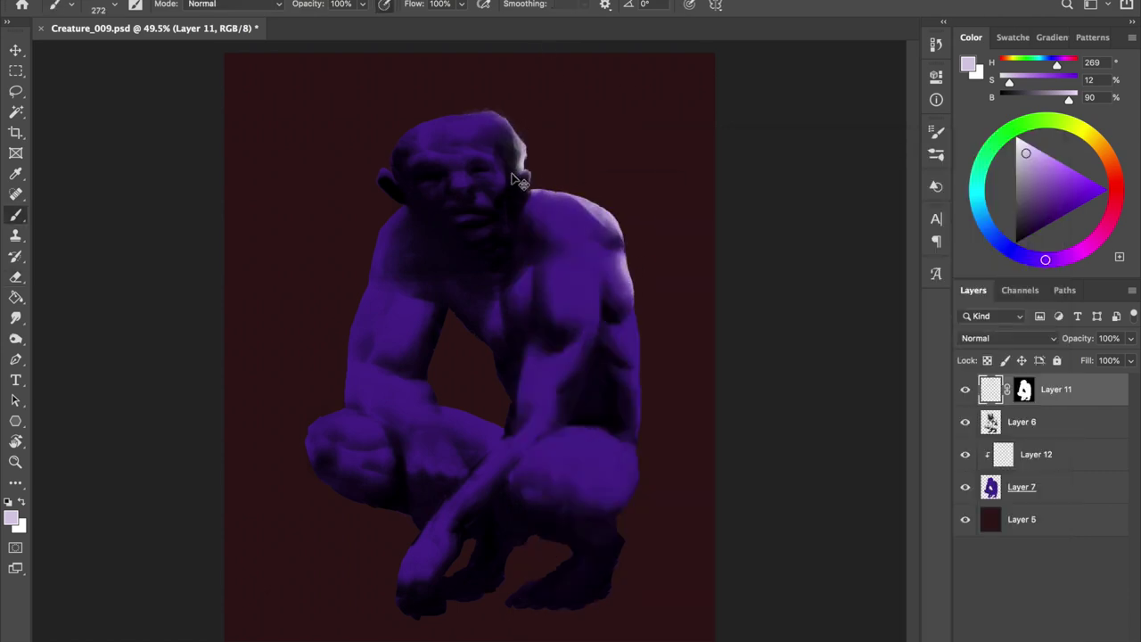
Flip the view repeatedly to check the figure, alternating eraser and brush, and save
key("ctrl+shift+h")
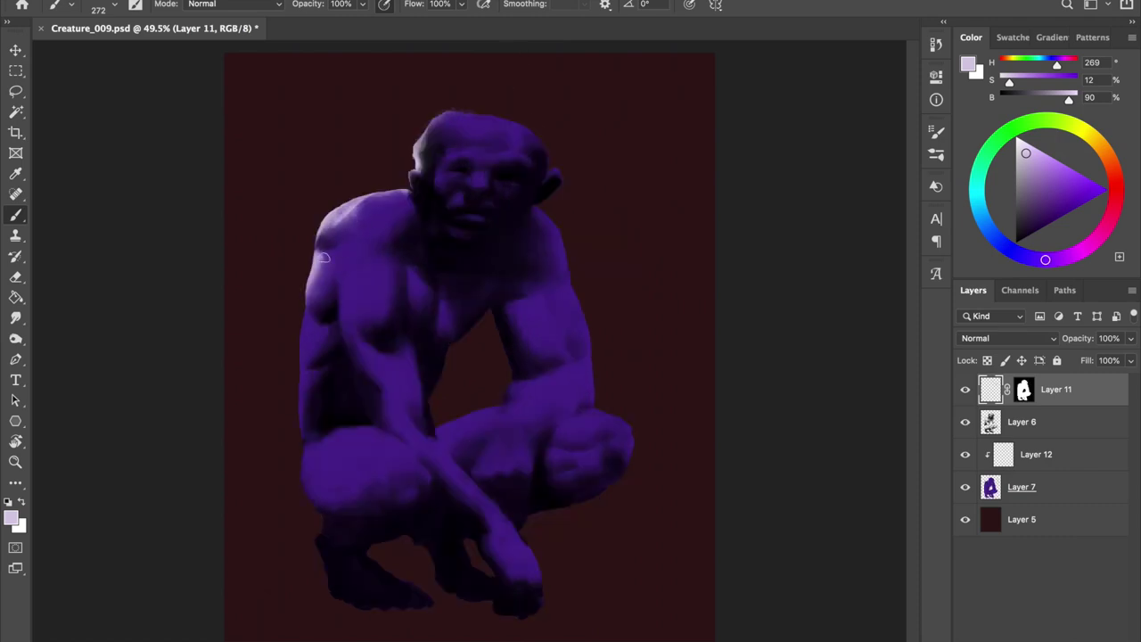
key("ctrl+shift+h")
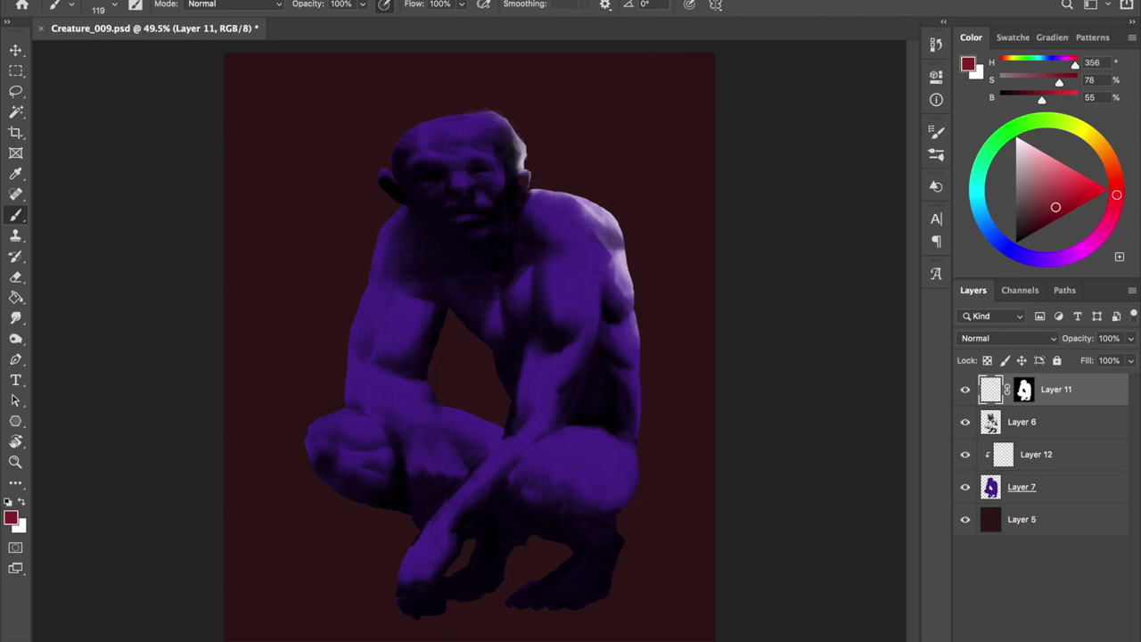
key("e")
key("ctrl+shift+h")
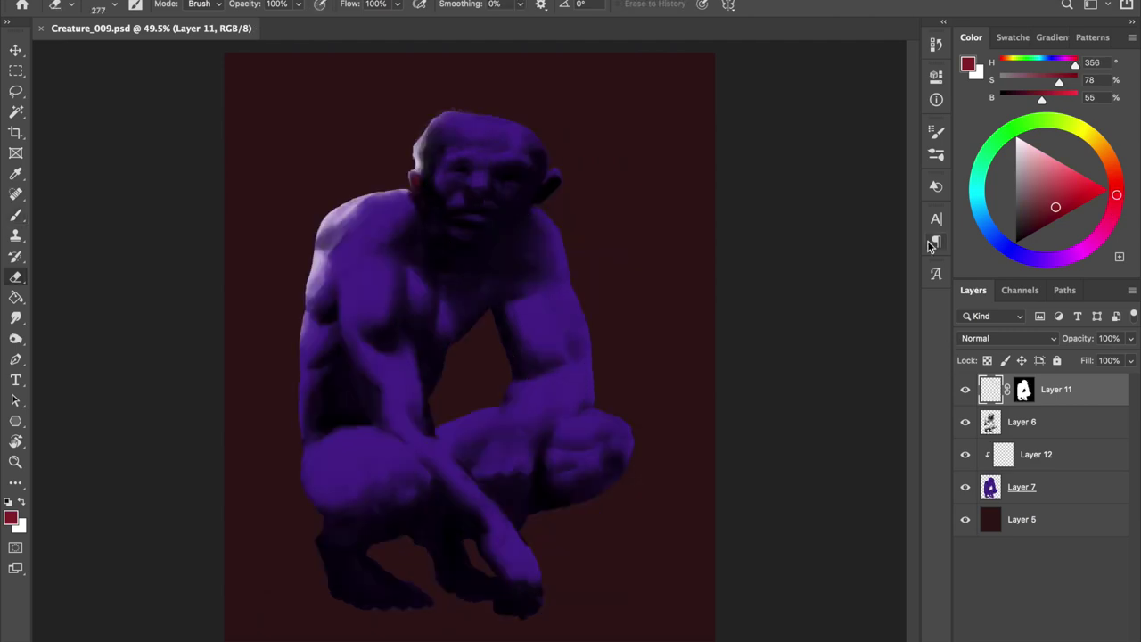
key("b")
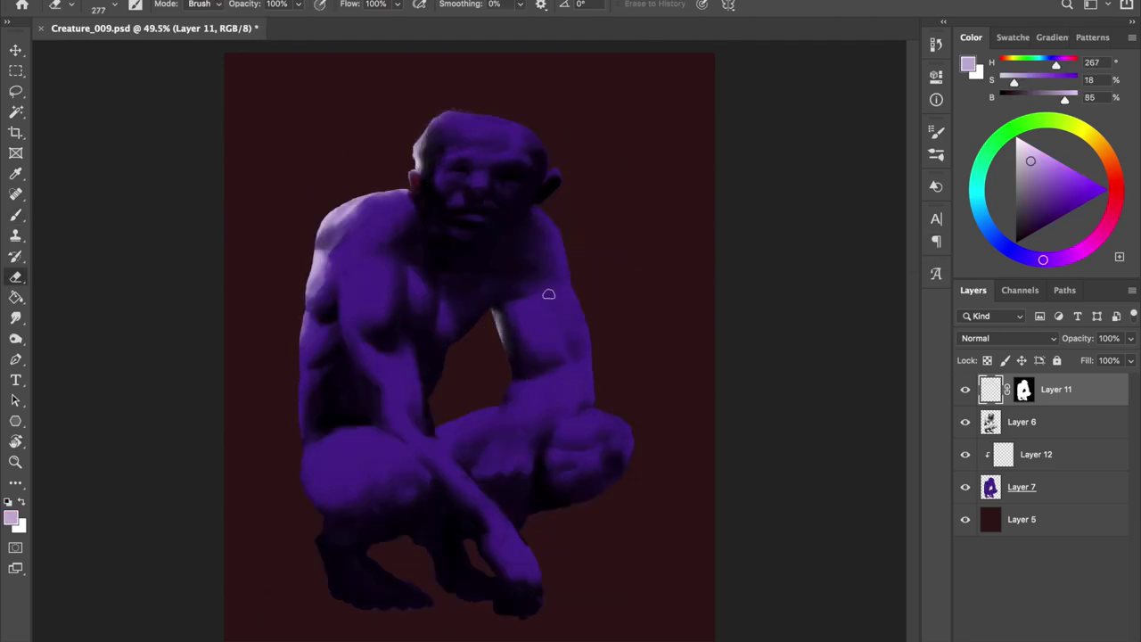
key("ctrl+shift+h")
key("ctrl+shift+h")
key("e")
key("ctrl+s")
key("ctrl+shift+h")
key("ctrl+s")
key("b")
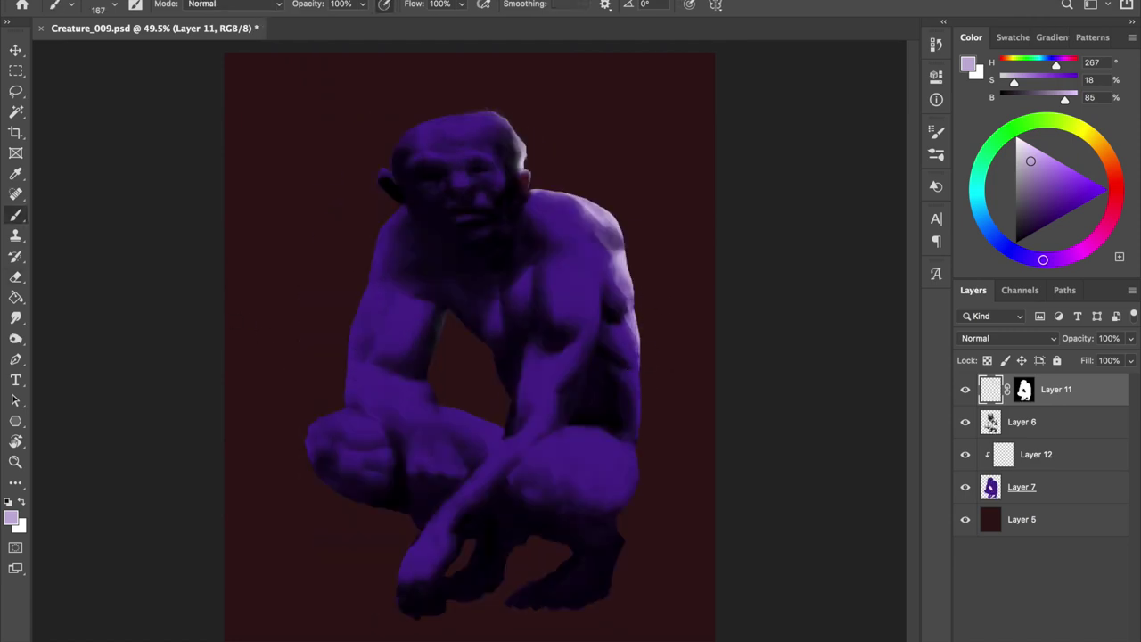
key("ctrl+shift+h")
Try lavender strokes on the shoulder and the head's left edge, undoing both
left_click_drag(349, 239, 332, 263)
key("ctrl+z")
key("ctrl+shift+h")
key("ctrl+shift+h")
key("ctrl+s")
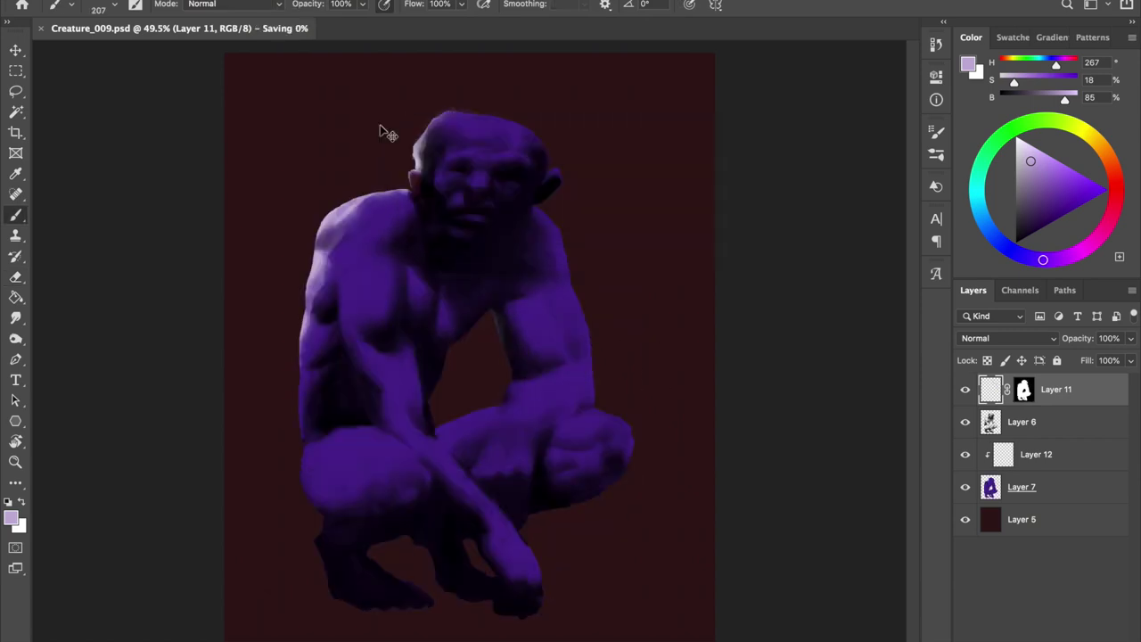
left_click_drag(425, 125, 433, 167)
key("ctrl+z")
key("ctrl+shift+h")
key("ctrl+shift+h")
key("ctrl+z")
key("e")
Touch up the rim light on the head's right edge and save Creature_009.psd
key("ctrl+shift+h")
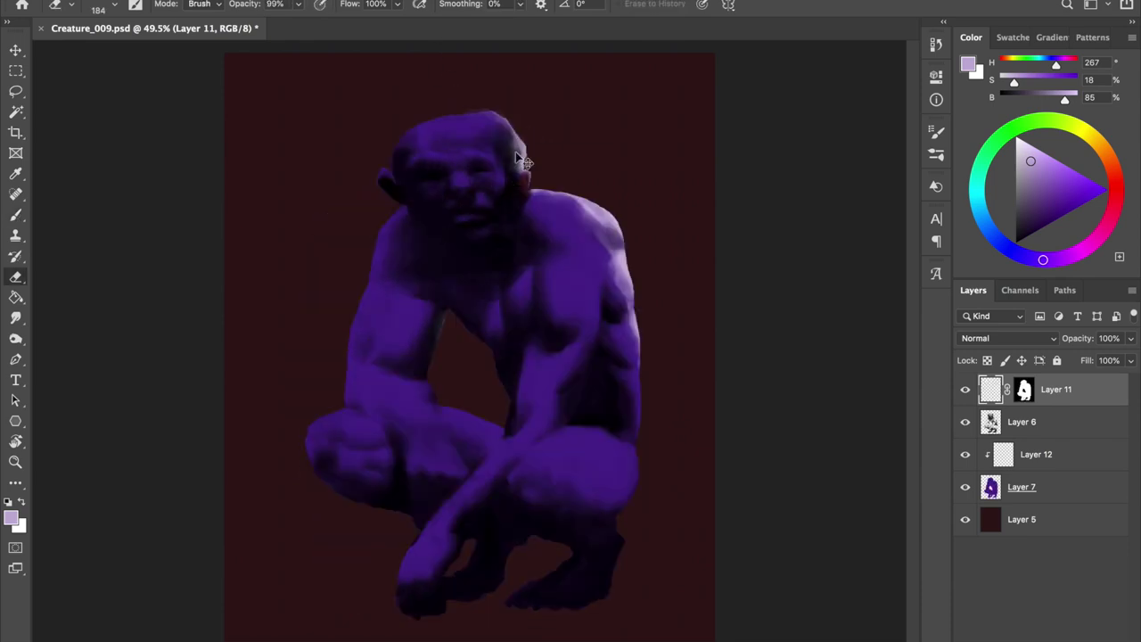
key("b")
key("ctrl+shift+h")
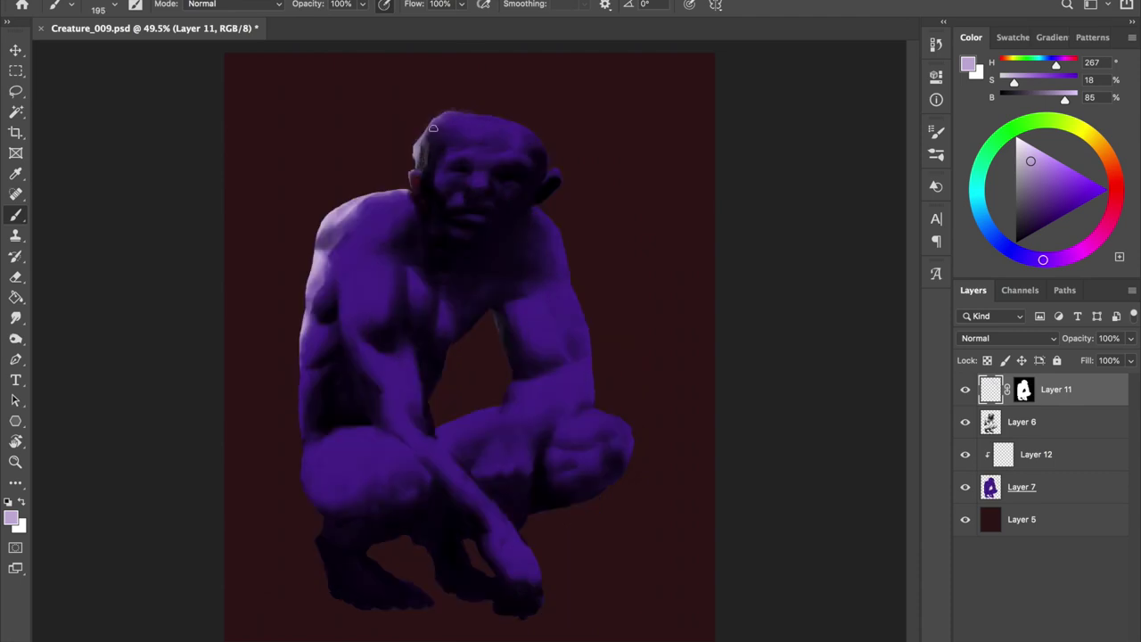
key("ctrl+shift+h")
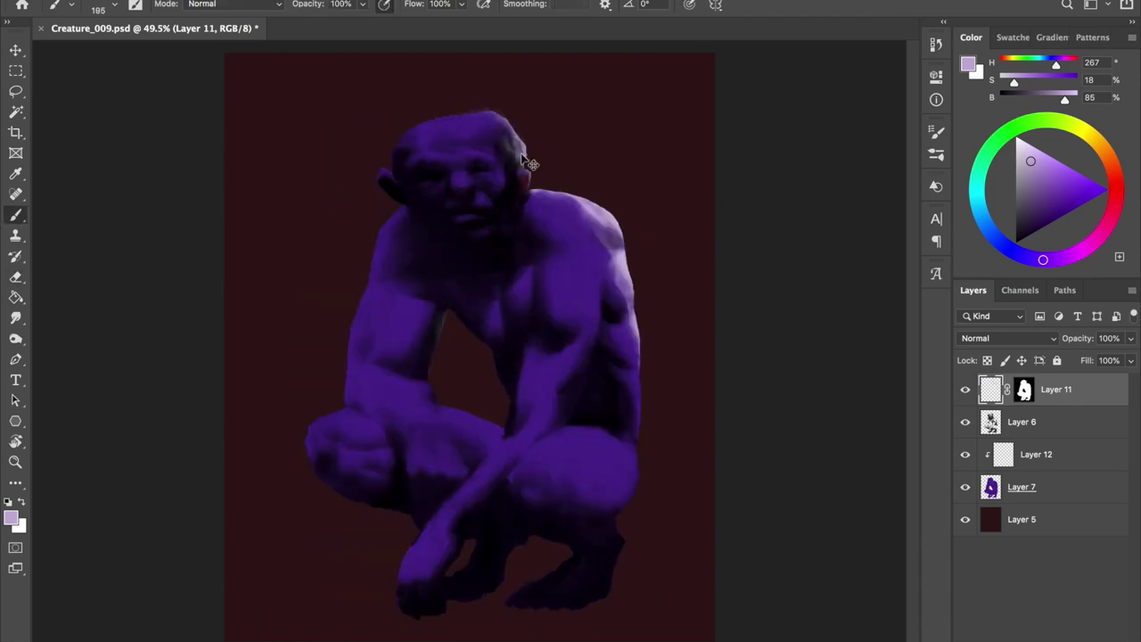
key("ctrl+shift+h")
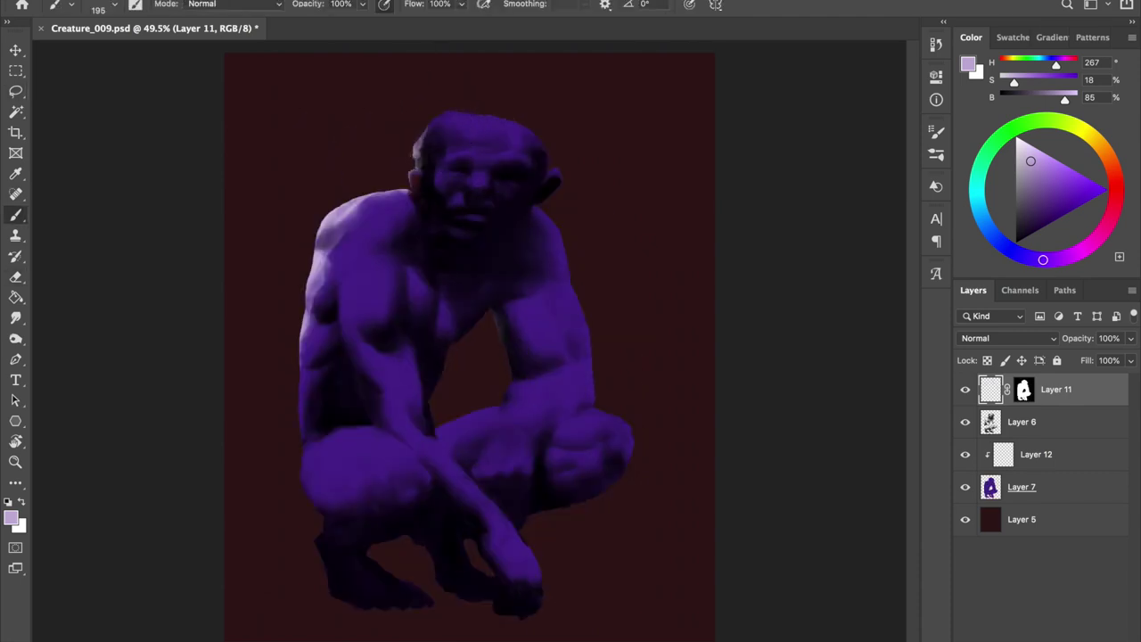
key("ctrl+shift+h")
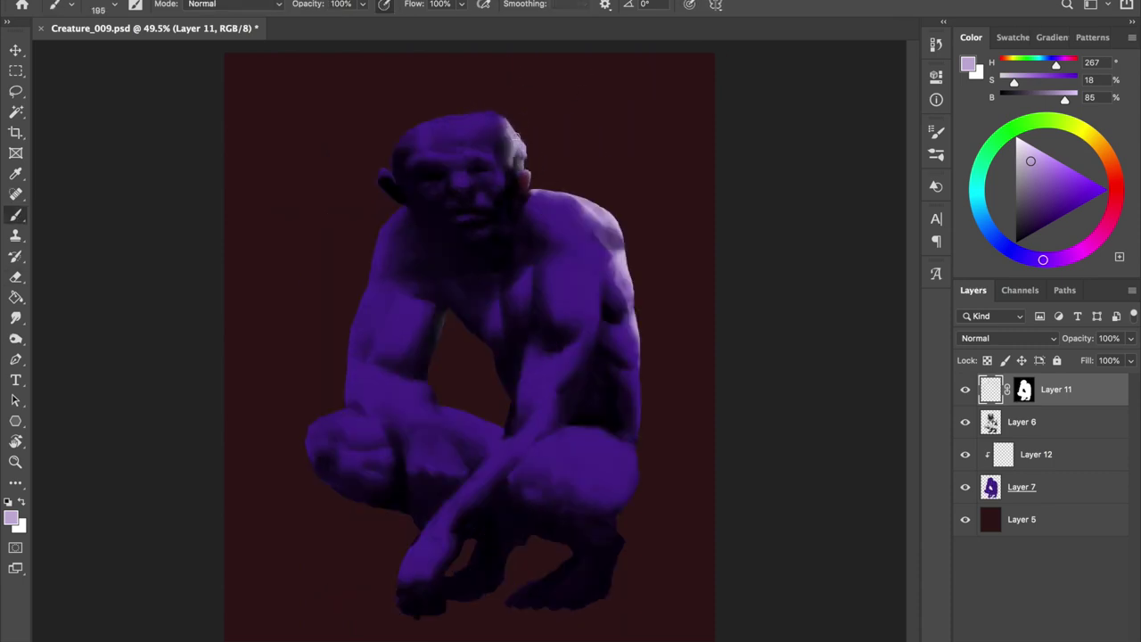
left_click_drag(509, 125, 513, 170)
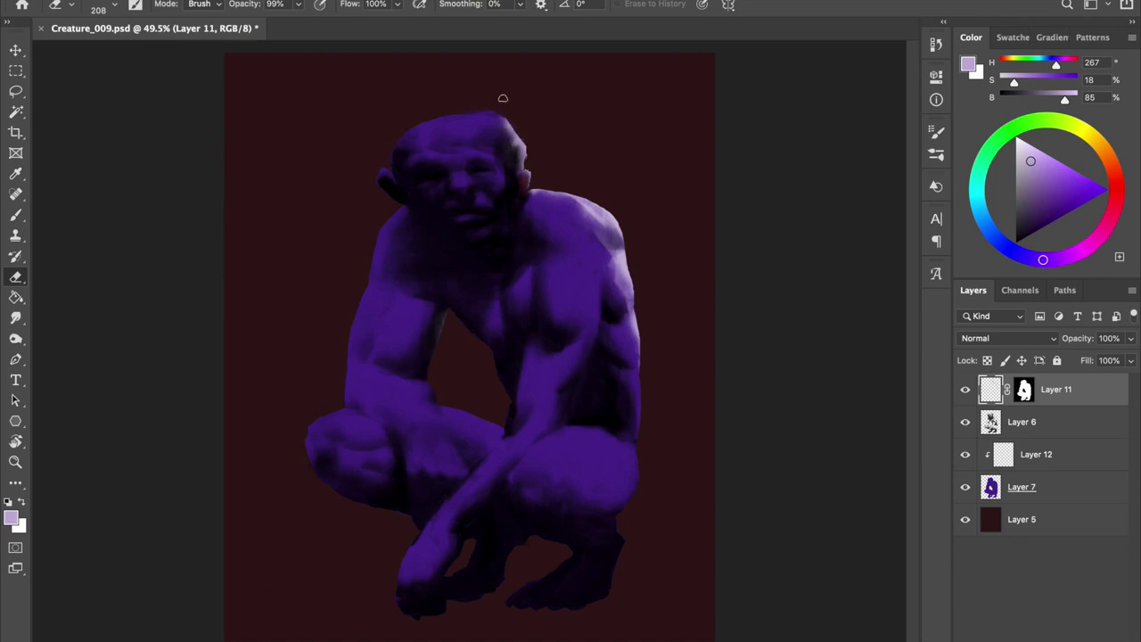
key("ctrl+shift+h")
key("e")
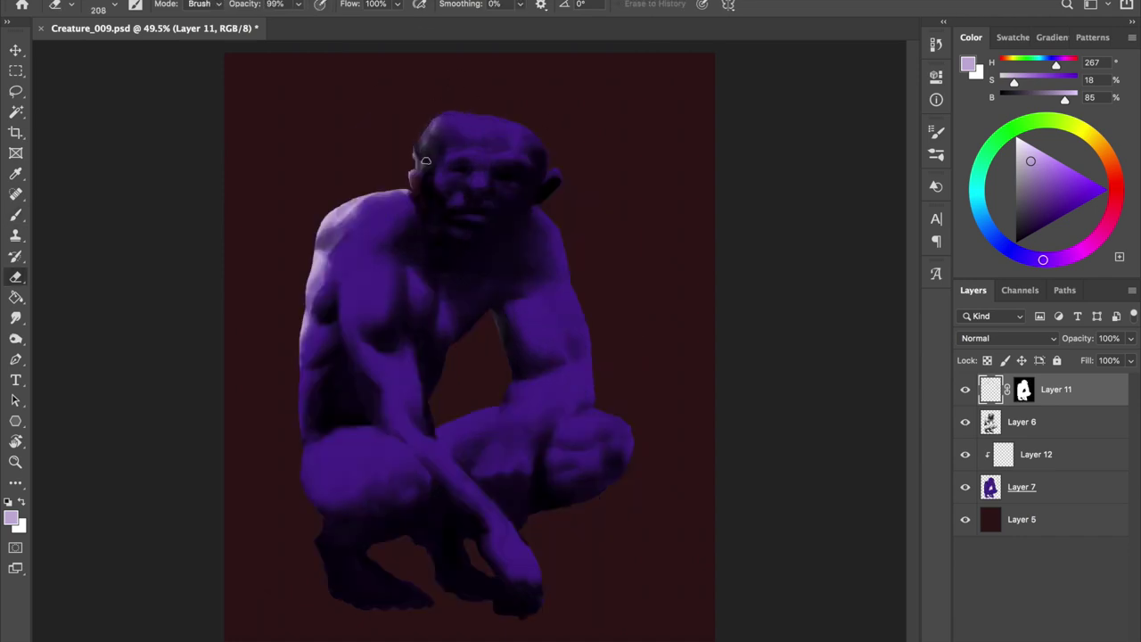
key("b")
key("ctrl+shift+h")
key("ctrl+s")
Shrink the brush to about 135, add Layer 13, and choose a textured hair brush
left_click_drag(535, 174, 499, 174)
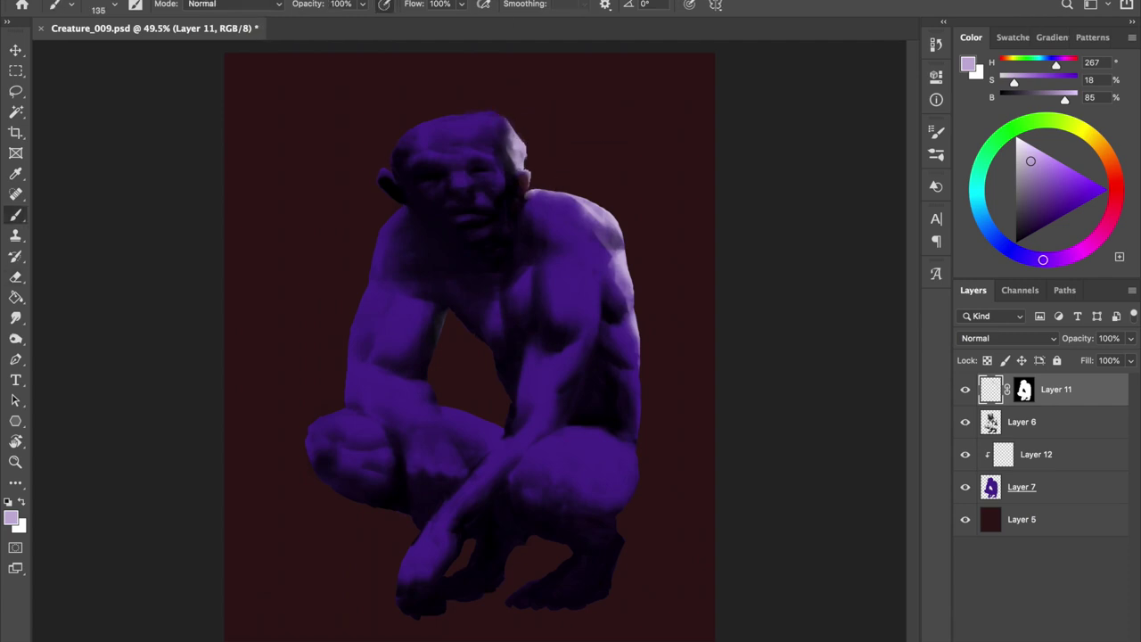
key("ctrl+shift+h")
key("ctrl+shift+n")
key("Return")
right_click(413, 128)
left_click(854, 300)
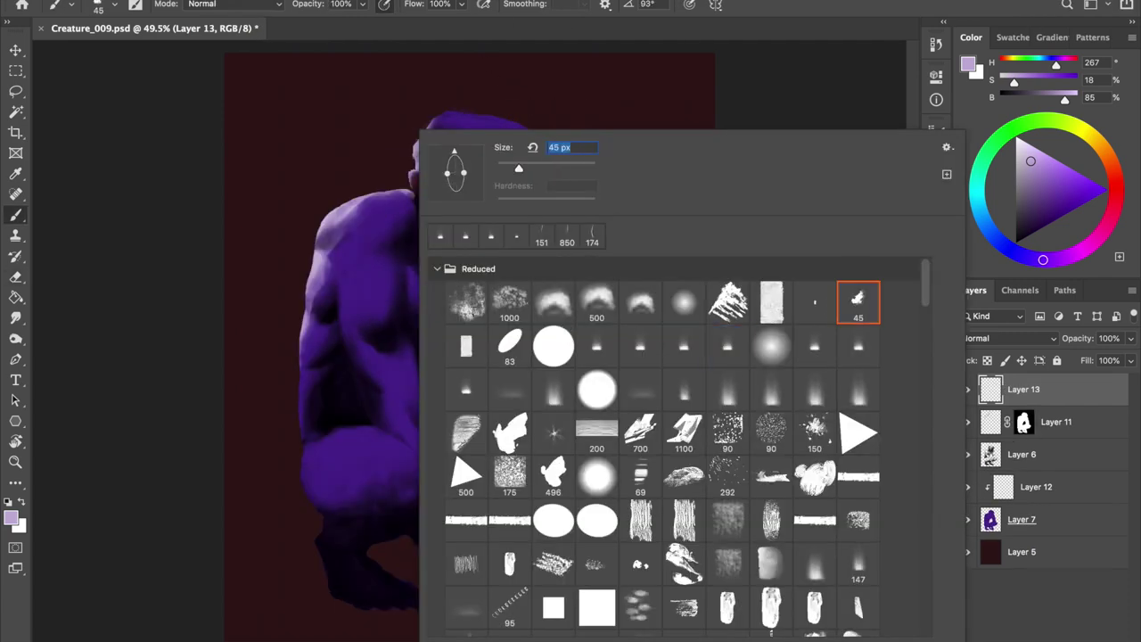
Paint the hair while switching colours: near-black purple, dark grey, light lavender and dark purple
key("Return")
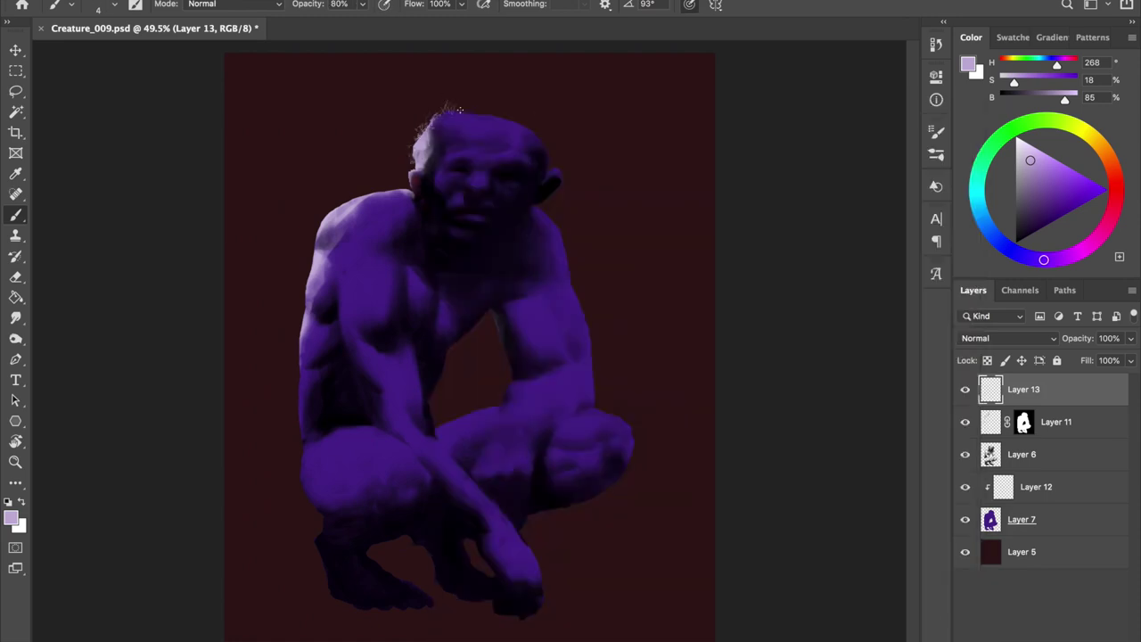
left_click(462, 110, "alt")
left_click(1015, 220)
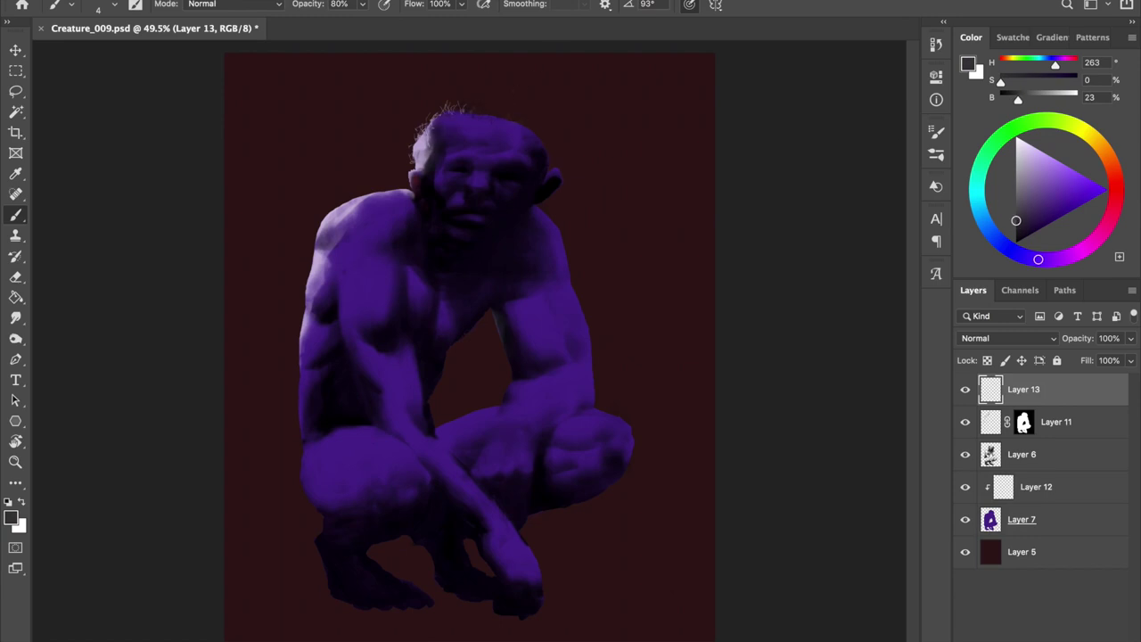
left_click(435, 111, "alt")
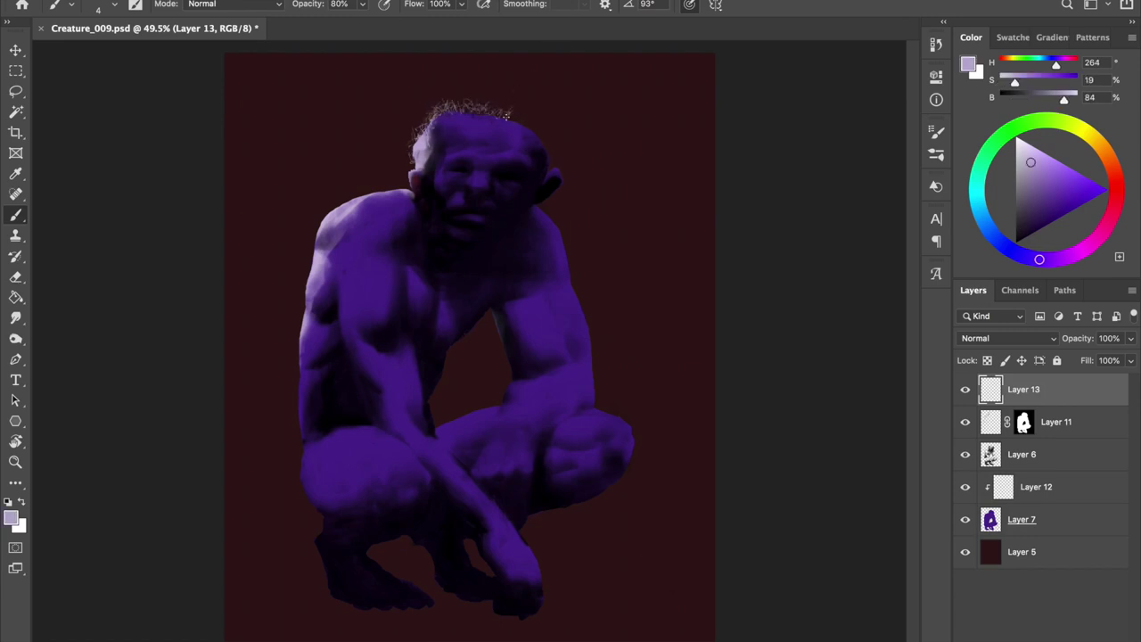
key("ctrl+shift+h")
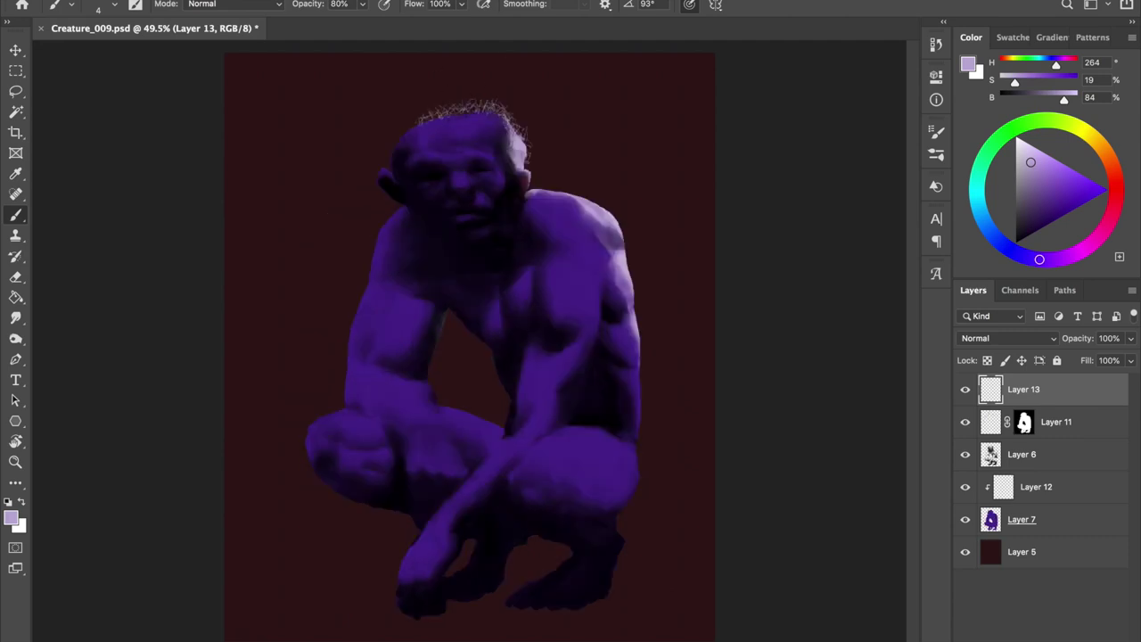
left_click(395, 157, "alt")
Add clipped Layer 14 above the hair and set a fine 10 px brush
key("ctrl+shift+n")
key("Return")
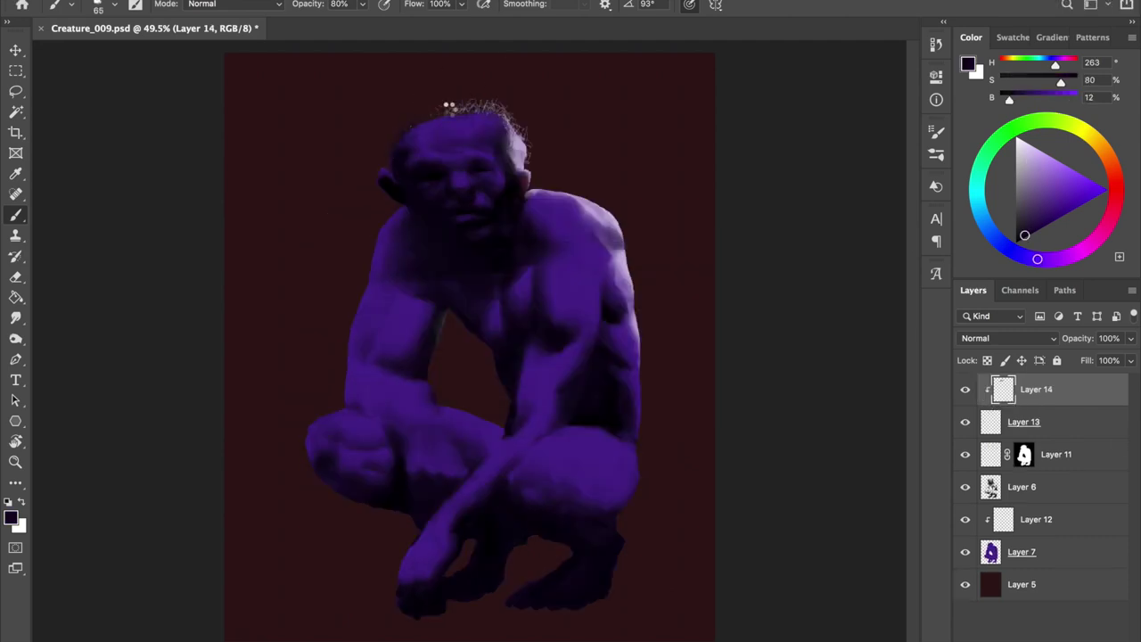
key("h")
left_click(430, 112, "alt")
key("alt+bracketleft")
right_click(430, 112)
type("10")
key("Return")
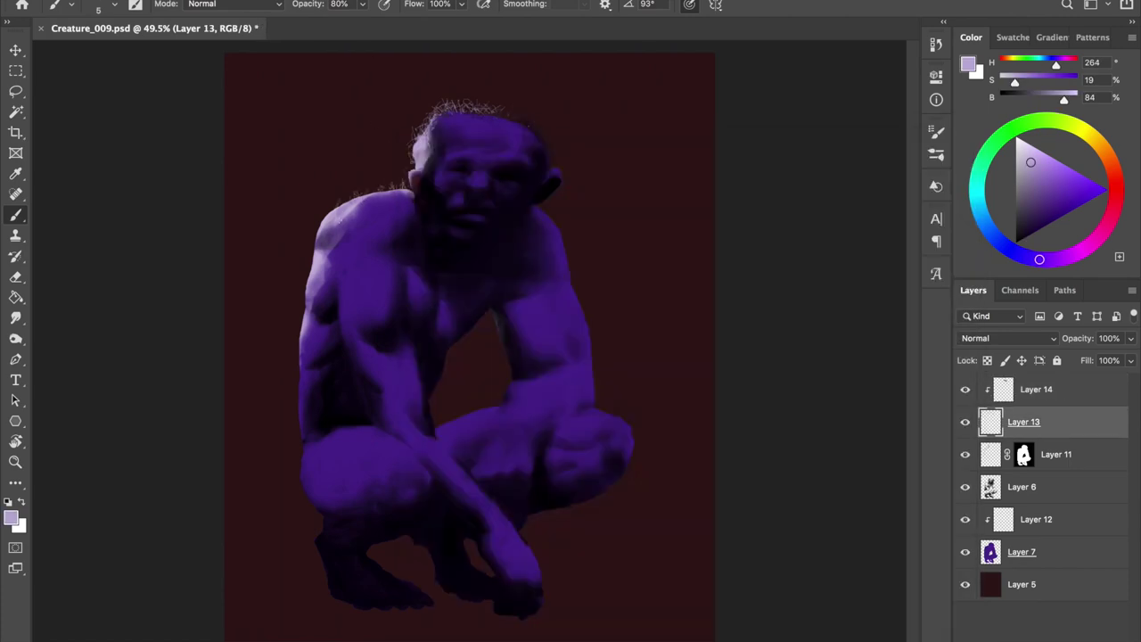
key("h")
right_click(353, 262)
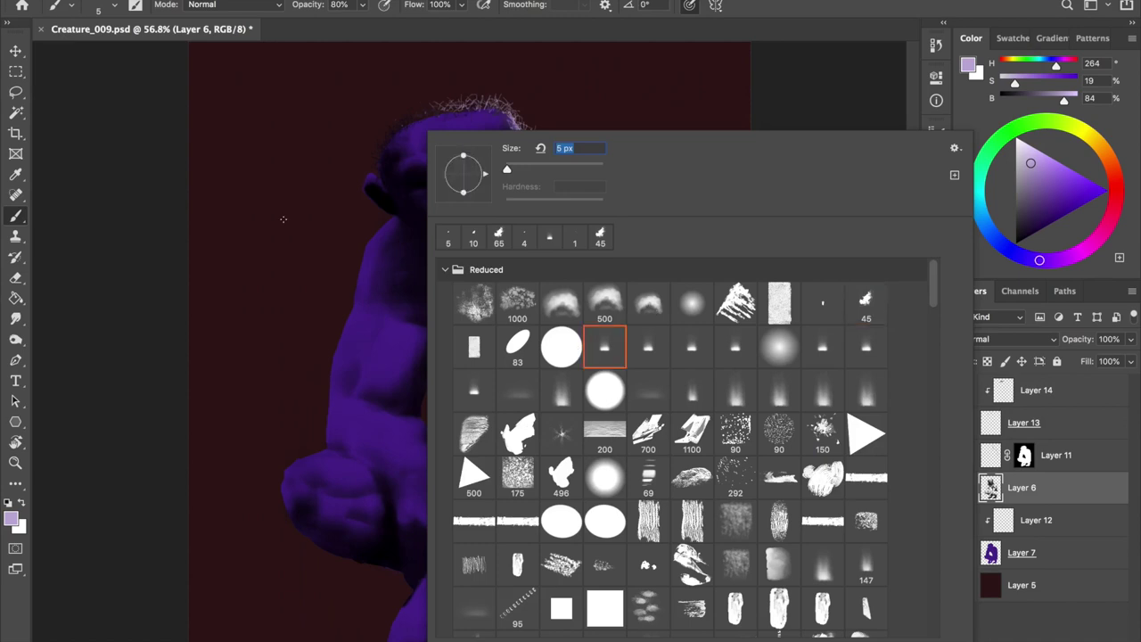
Reset the paint colour to black and enlarge the brush for shading
key("Escape")
key("d")
key("e")
right_click(236, 403)
key("Escape")
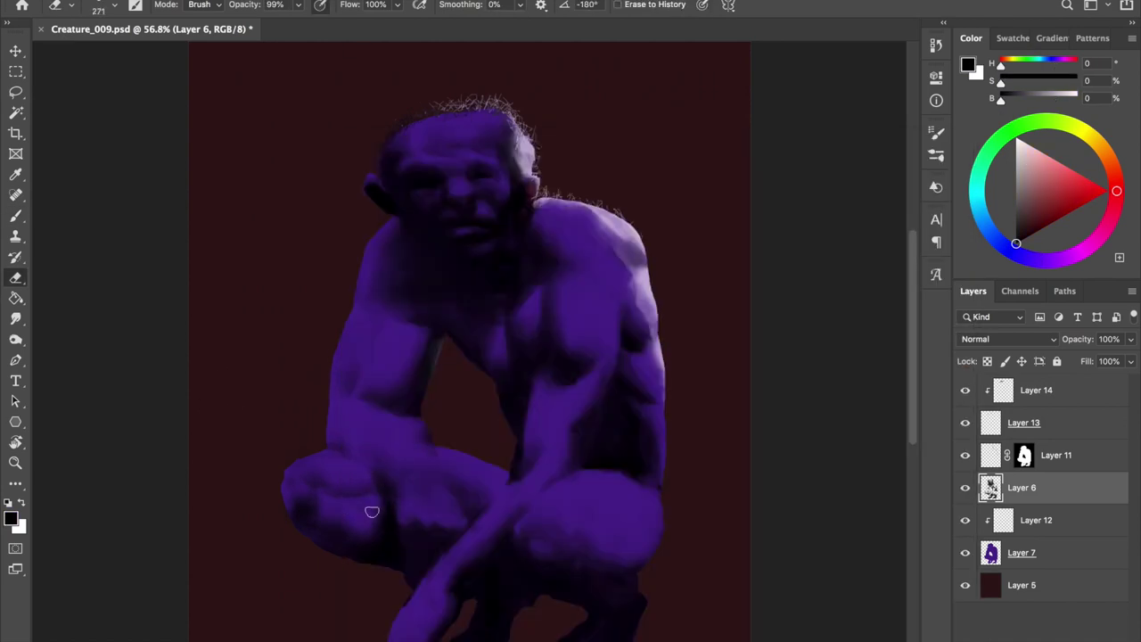
key("b")
left_click_drag(390, 524, 397, 510)
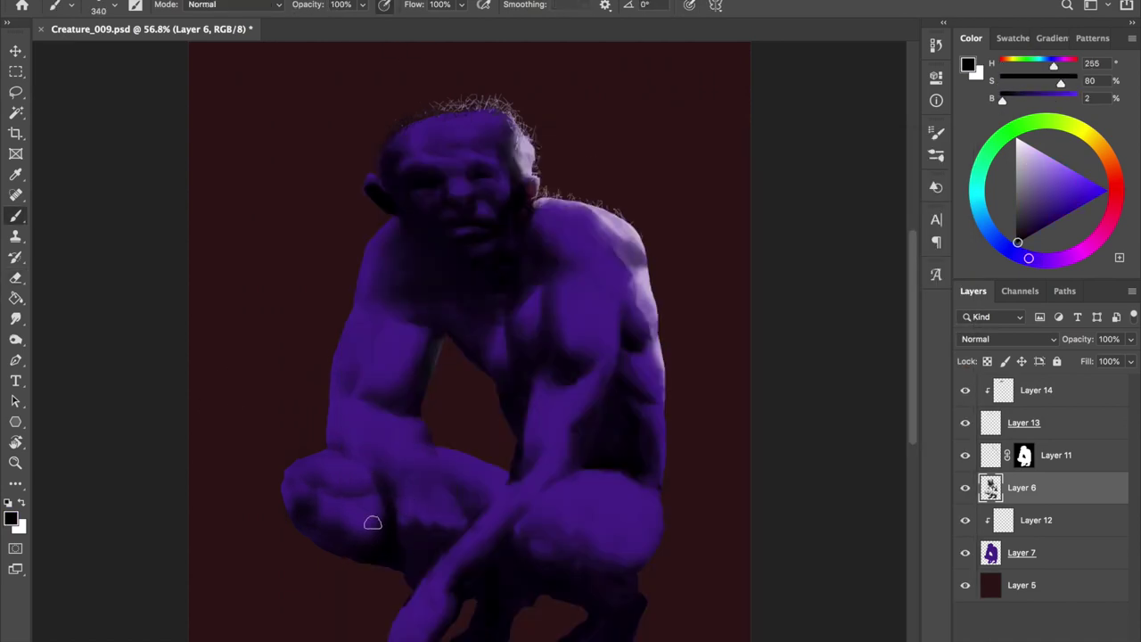
Alt-drag Layer 11's body-silhouette mask onto Layer 6
key("h")
key("e")
key("b")
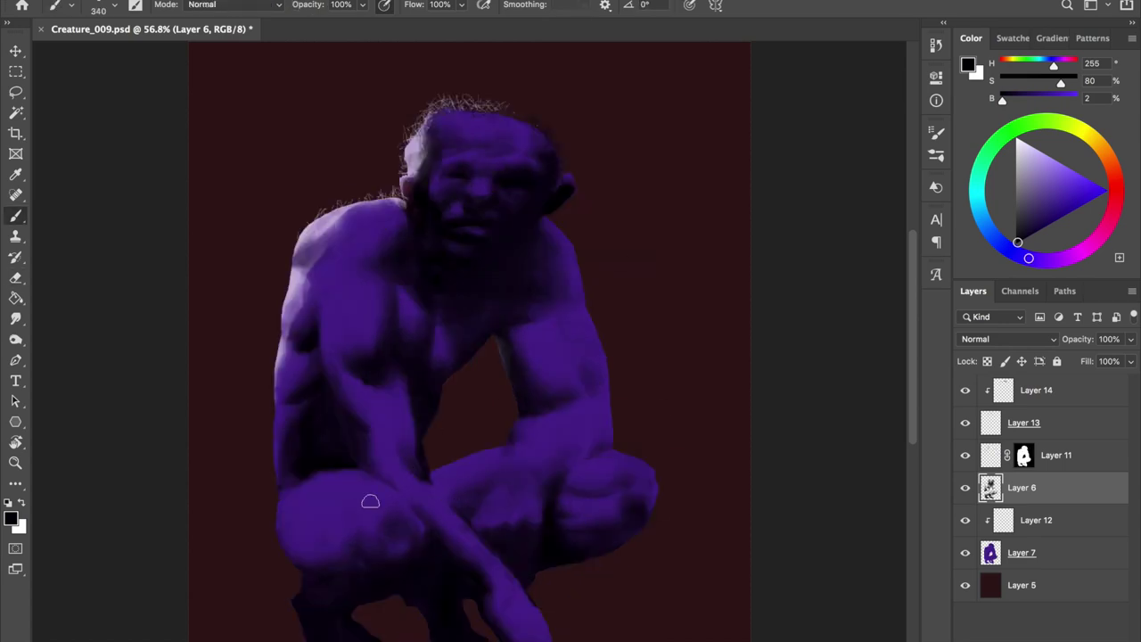
left_click_drag(1024, 456, 1023, 488)
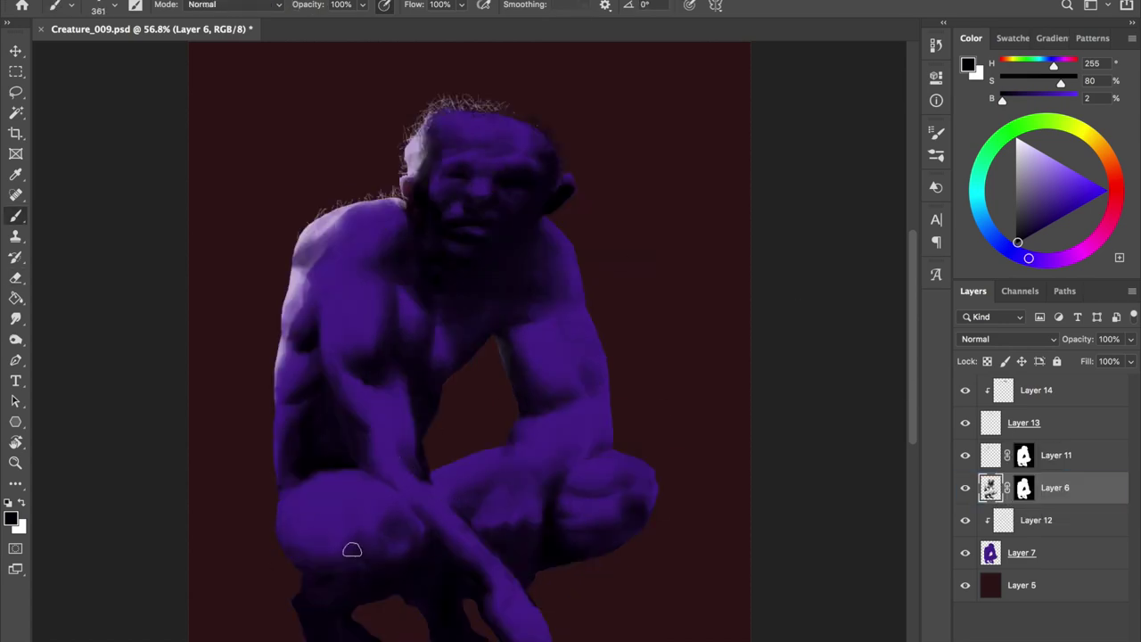
key("e")
key("b")
key("h")
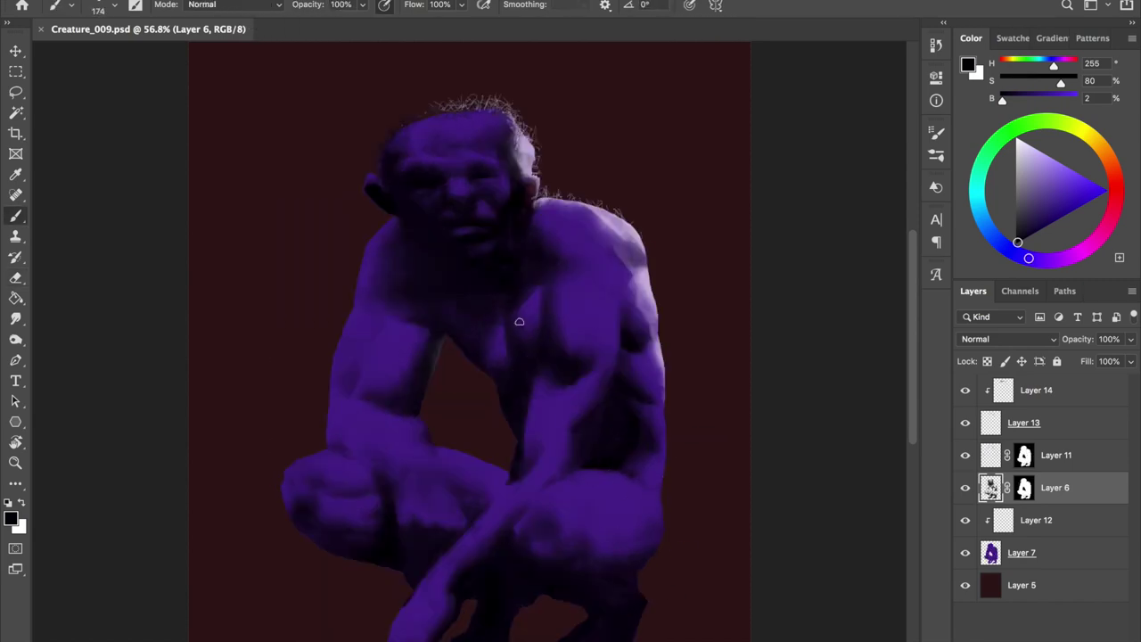
Flip the canvas back and forth to check the figure's proportions
key("h")
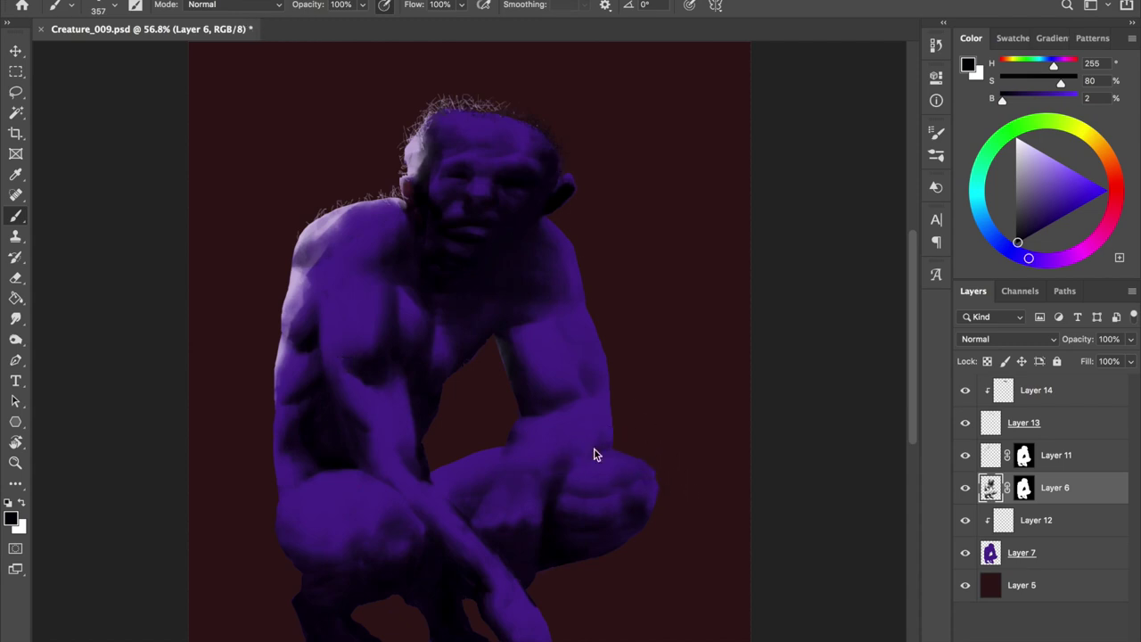
key("h")
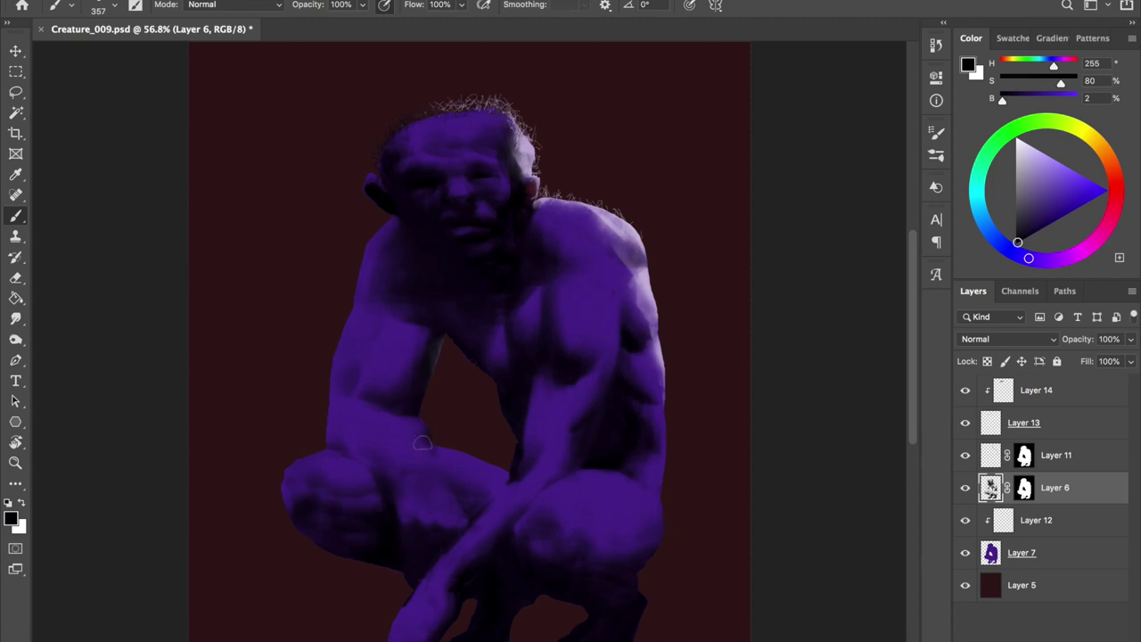
key("h")
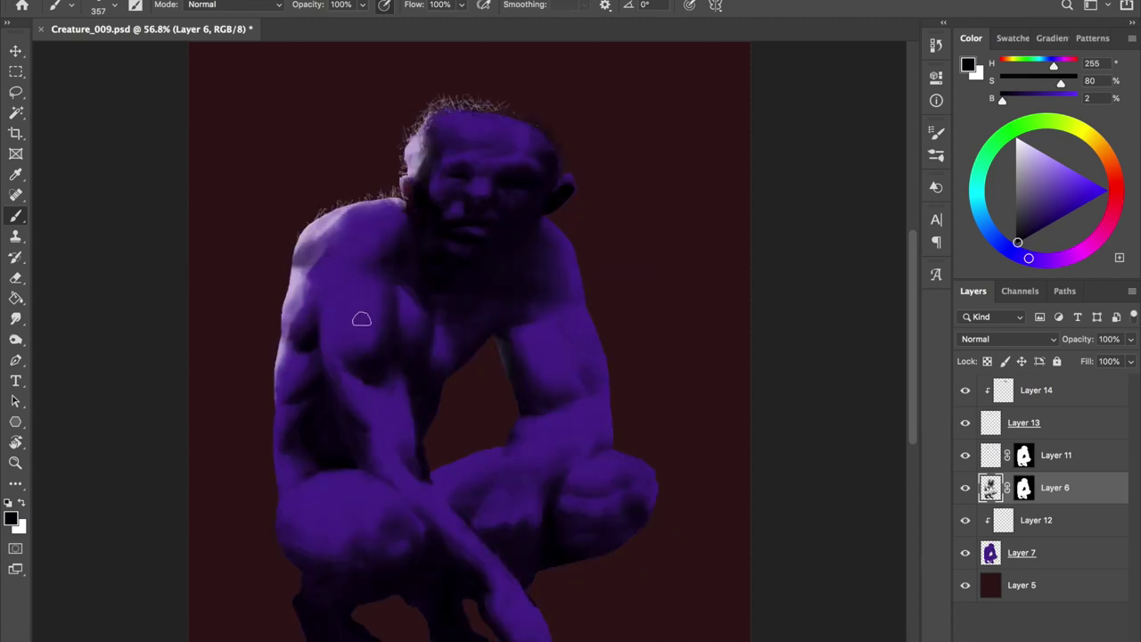
key("v")
key("alt+bracketright")
key("alt+bracketright")
key("ctrl+minus")
key("e")
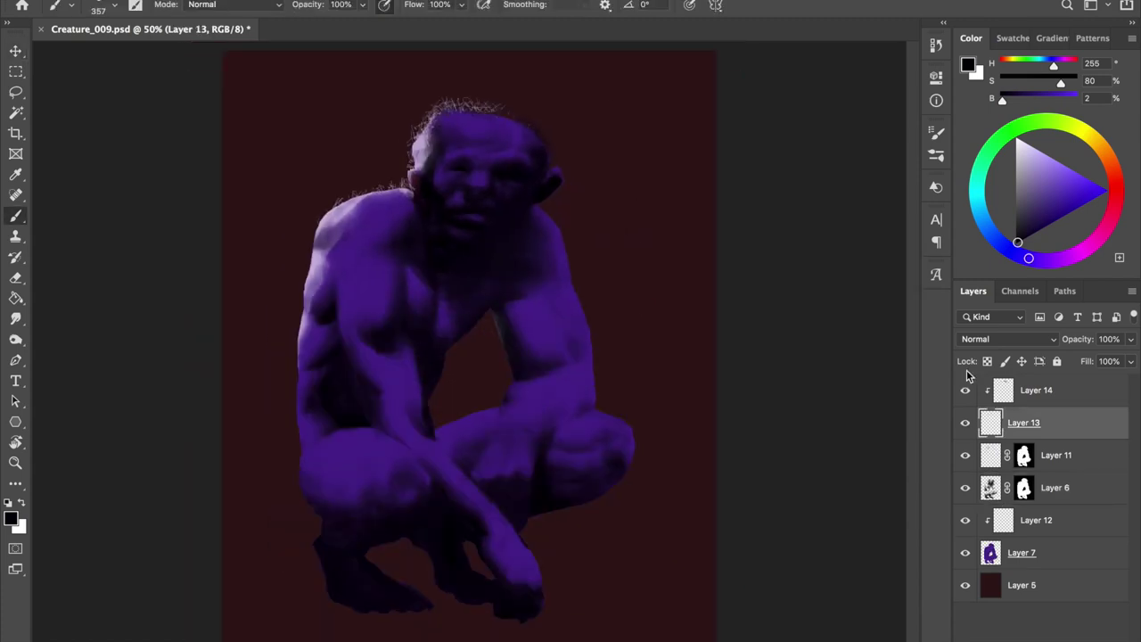
Compare Layer 6 by toggling it, then paint and erase its torso shading
left_click(1025, 487)
left_click(964, 486)
left_click(965, 487)
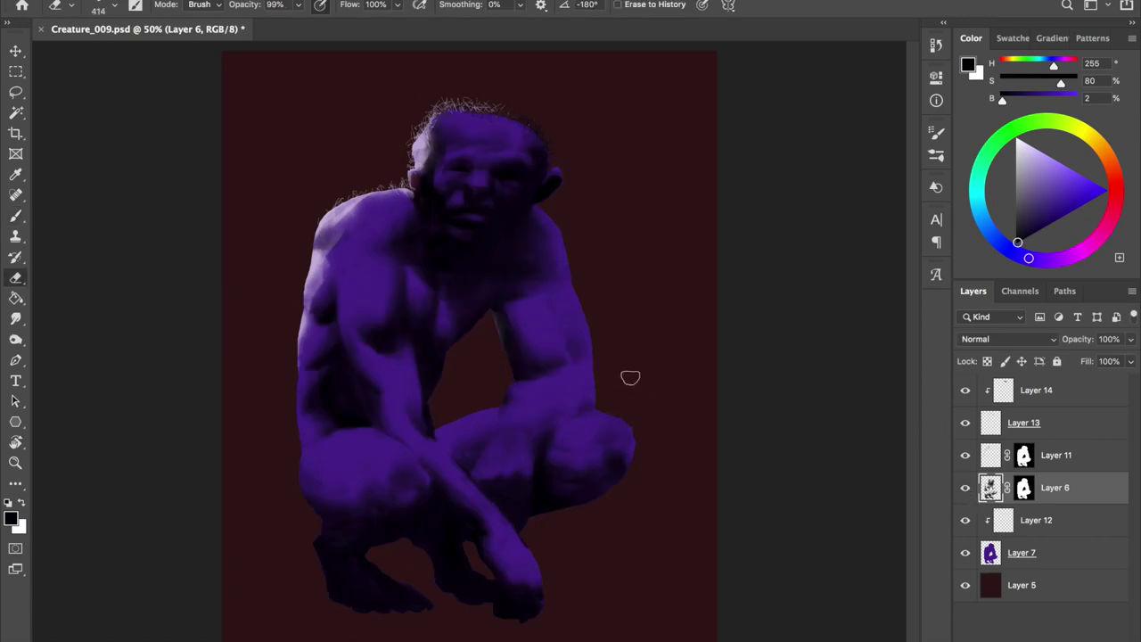
key("b")
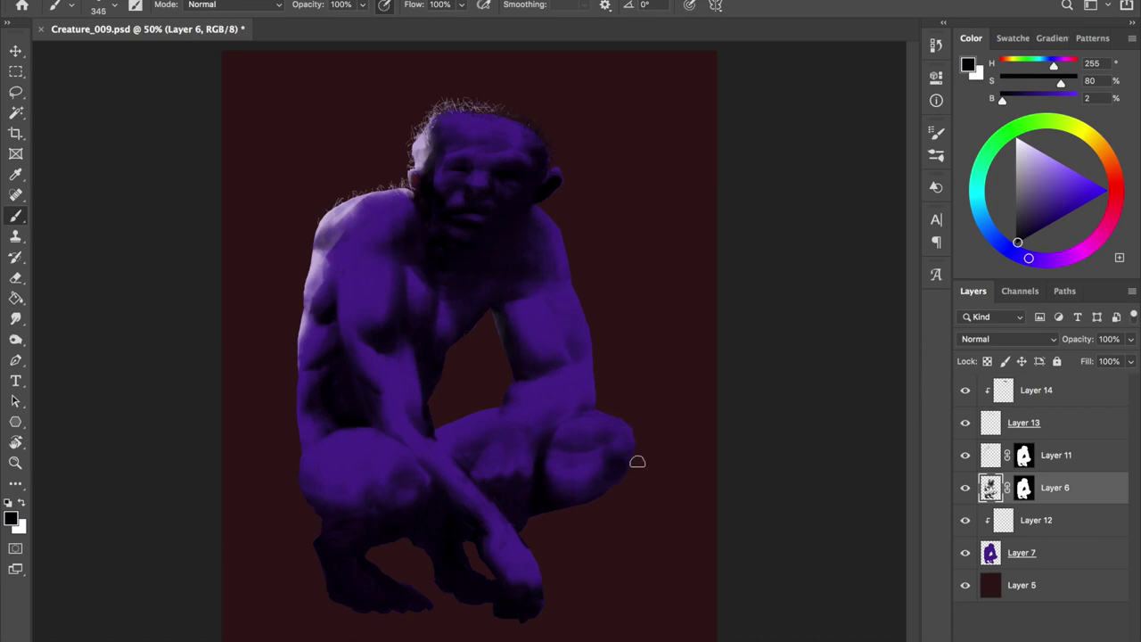
key("e")
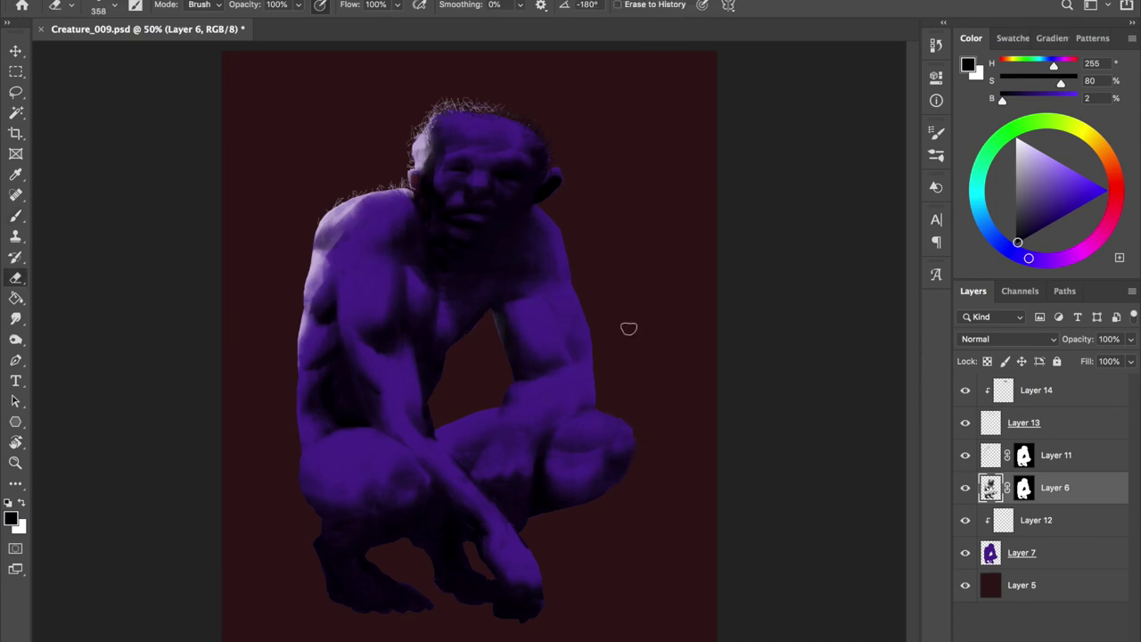
key("b")
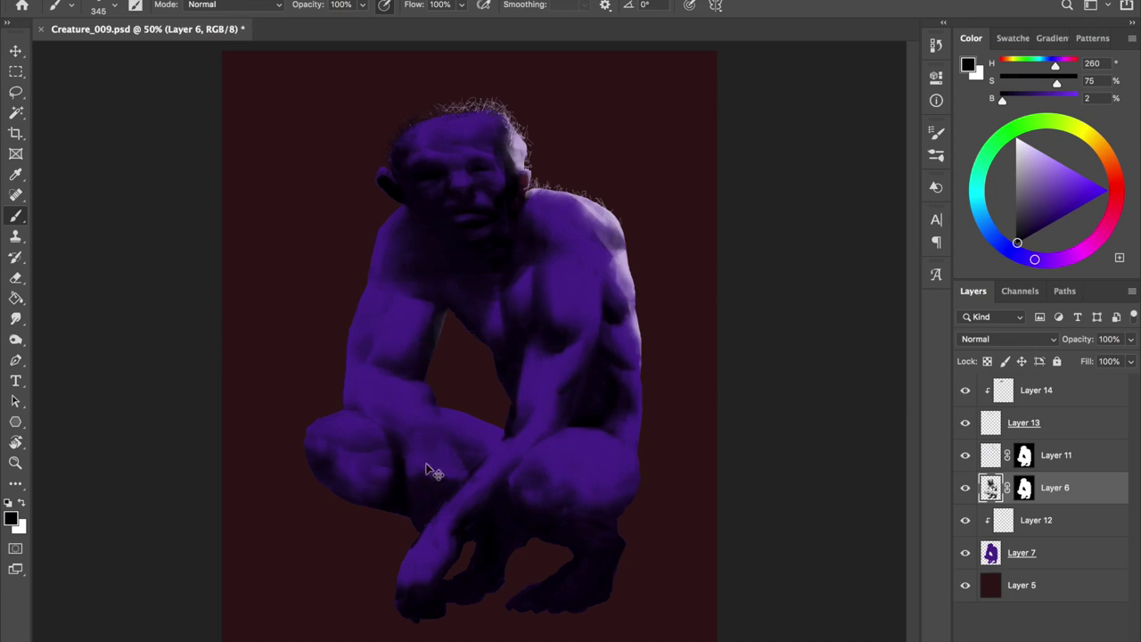
key("ctrl+shift+h")
key("ctrl+shift+h")
Touch up Layer 7's knee edge using the body's sampled purple
left_click(1021, 552)
right_click(594, 132)
key("e")
key("b")
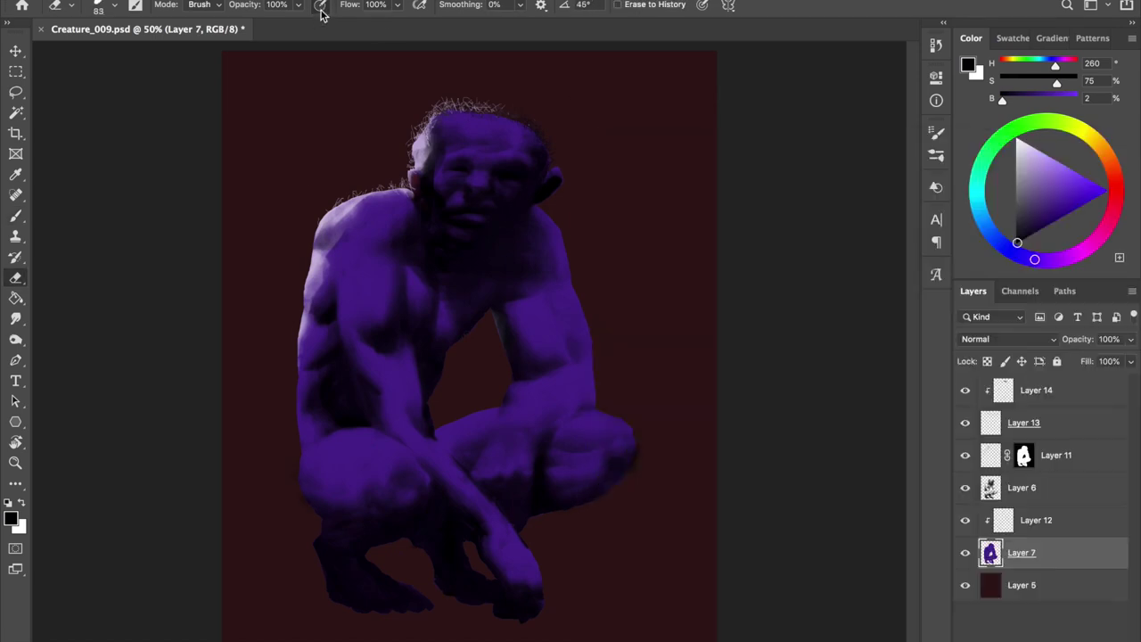
left_click(458, 209, "alt")
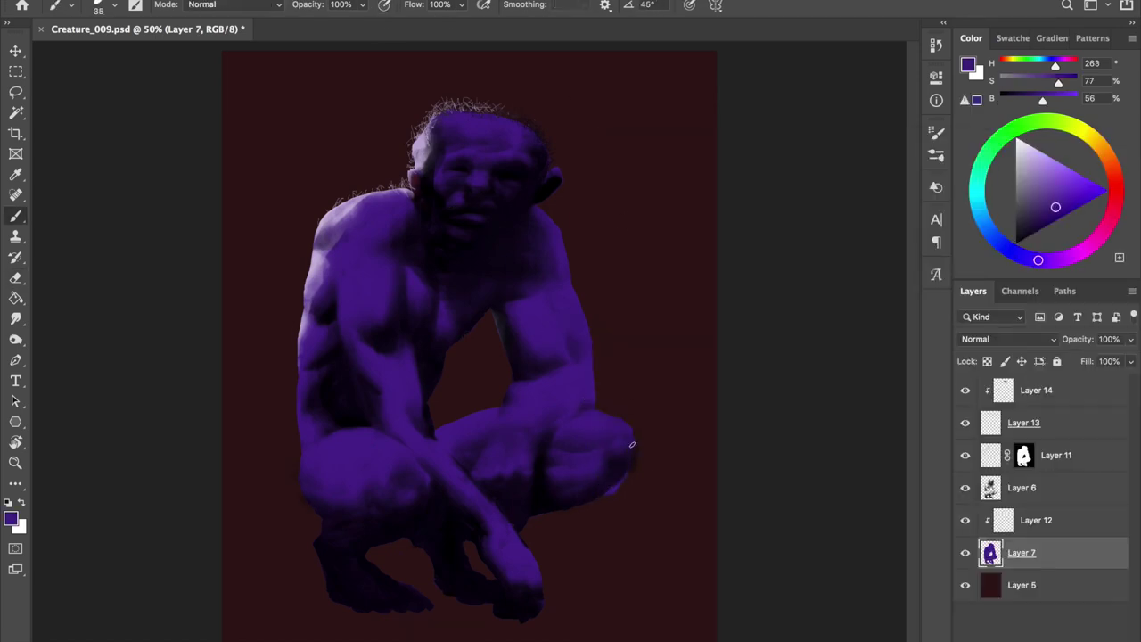
Refine the shading with sampled colours and select Layer 6's mask for editing
left_click(1022, 487)
right_click(594, 131)
key("Escape")
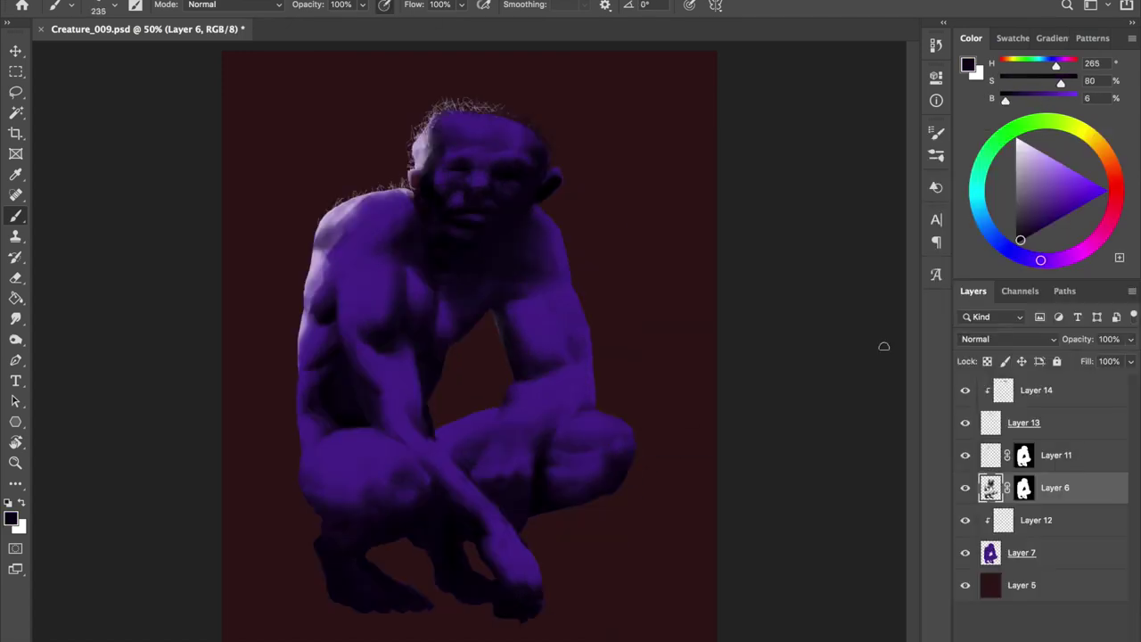
key("alt+bracketleft")
key("alt+bracketleft")
left_click(600, 465, "alt")
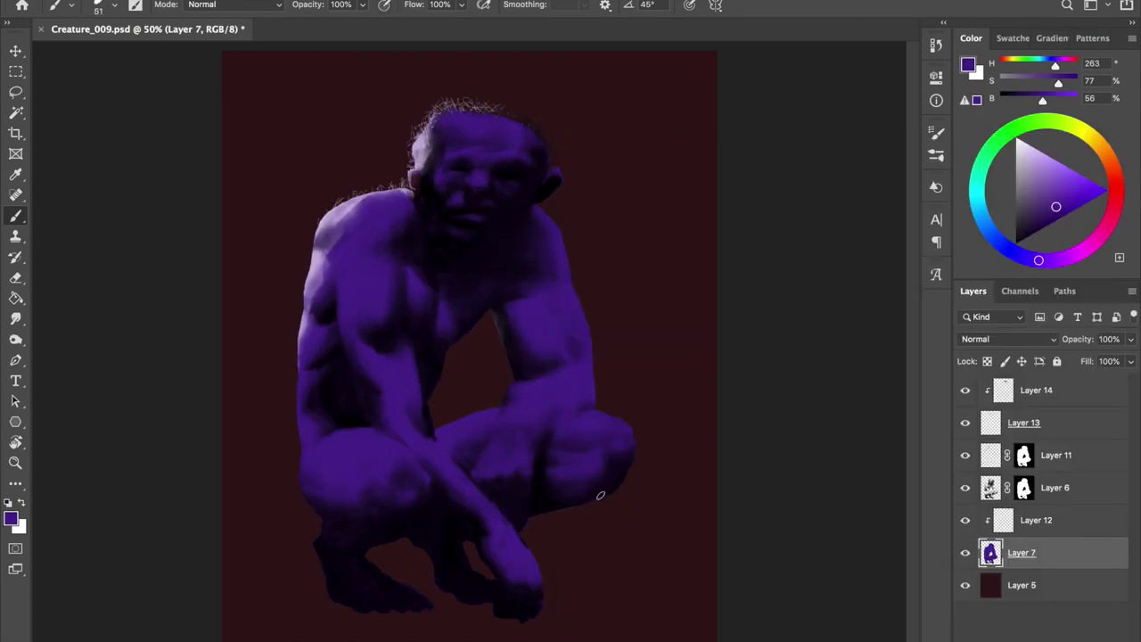
right_click(1024, 487)
left_click(918, 545)
key("ctrl+d")
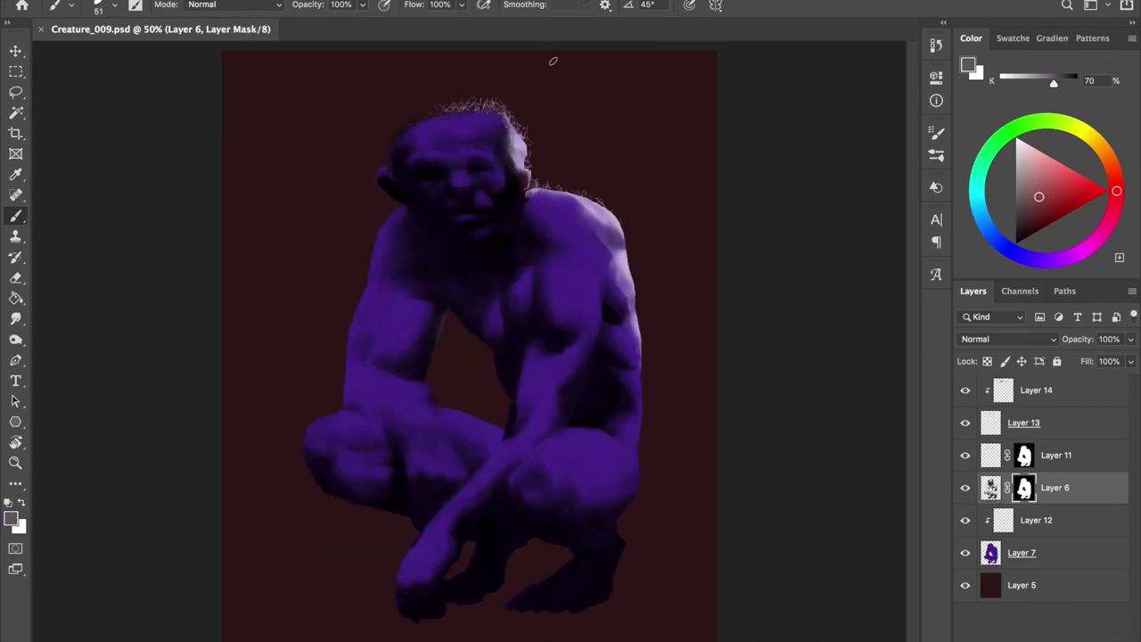
right_click(542, 132)
key("Escape")
Paint a very dark purple shadow under the feet on a new layer
key("x")
left_click_drag(423, 344, 481, 344)
key("ctrl+shift+alt+n")
left_click(381, 569, "alt")
left_click_drag(444, 600, 428, 599)
Soften the ground shadow with a smaller soft eraser, checking it on the flipped canvas
right_click(428, 598)
key("Escape")
key("h")
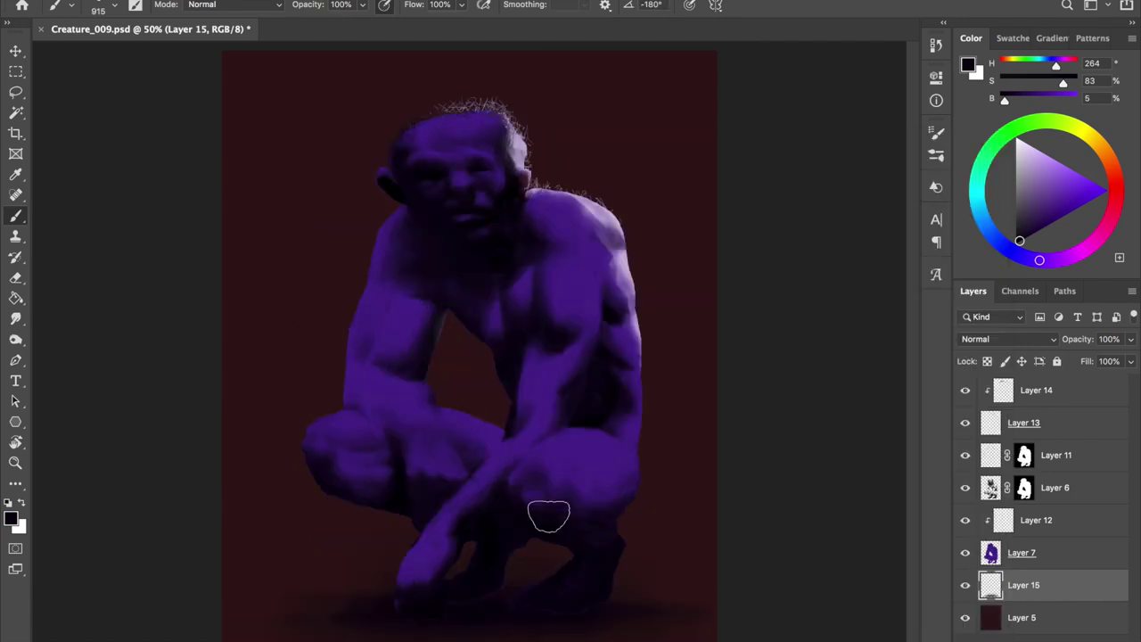
right_click(602, 605)
key("Escape")
key("e")
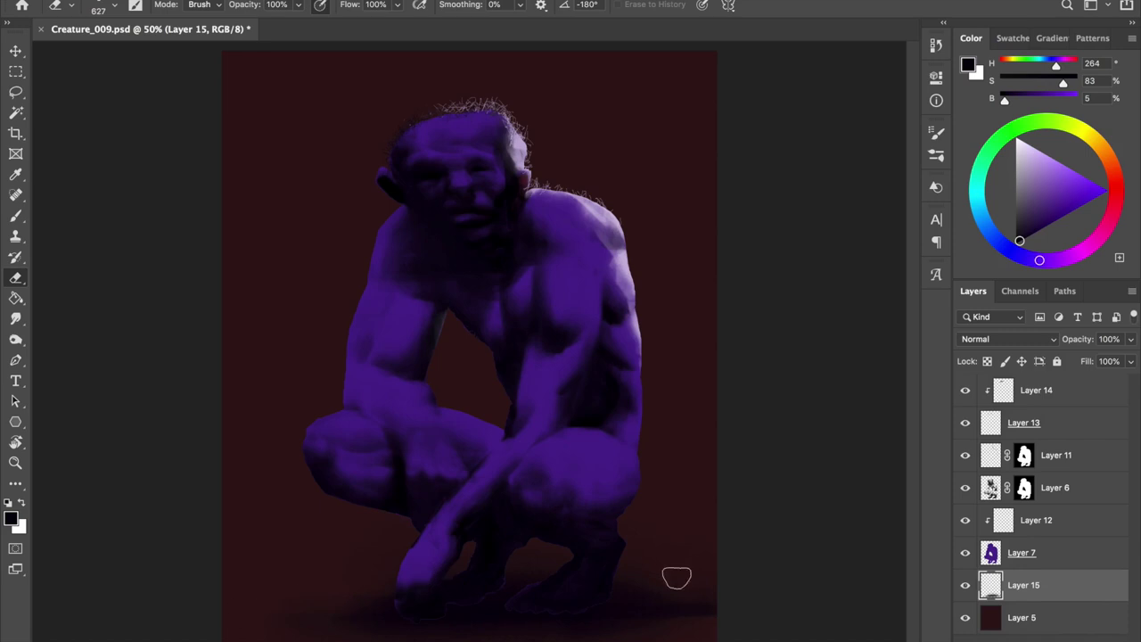
key("h")
left_click(439, 2)
left_click(466, 258)
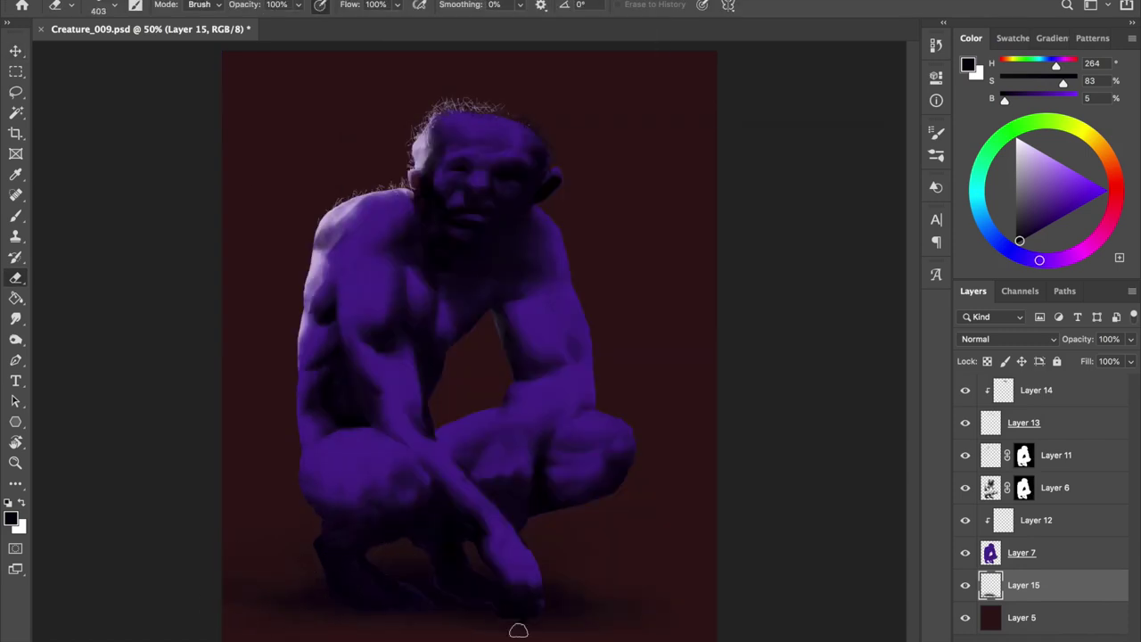
key("h")
key("b")
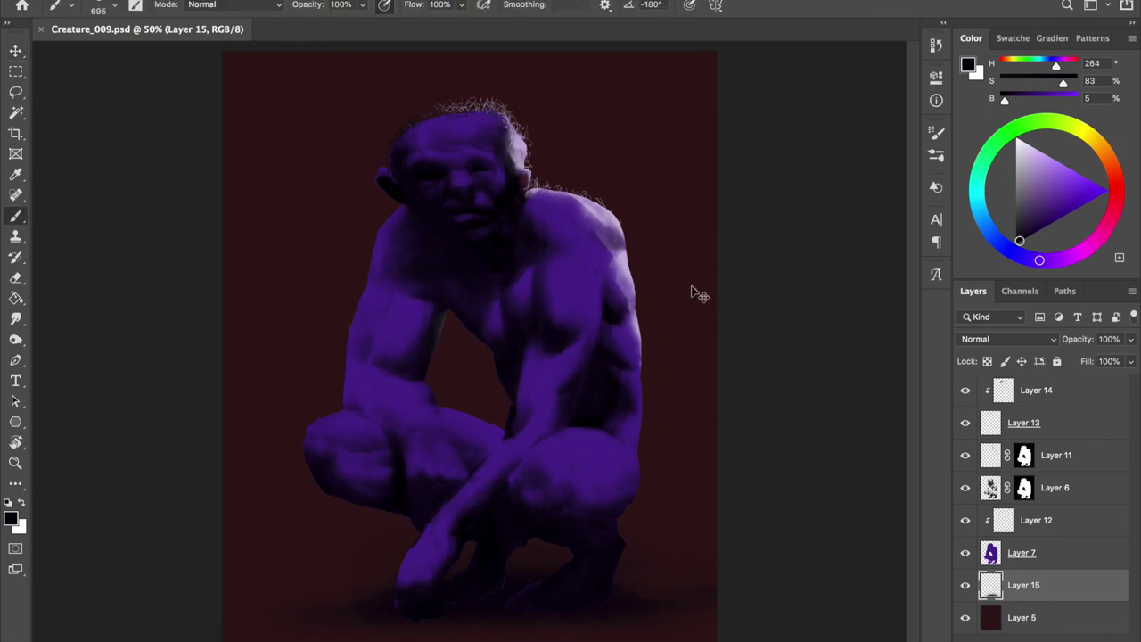
Shift Layer 7's body colour to a bluer purple with Hue/Saturation
left_click(966, 553)
left_click(965, 553)
left_click(1022, 553)
key("ctrl+u")
mouse_move(856, 453)
left_mouse_down()
mouse_move(776, 453)
mouse_move(887, 464)
mouse_move(848, 454)
left_mouse_up()
key("Return")
Rename Layer 11 to 'Rim' and Layer 13 to 'Hair'
left_click(1034, 520)
double_click(1039, 455)
type("Rim")
left_click(965, 422)
left_click(965, 423)
double_click(1024, 423)
type("Hair")
key("Return")
Deepen Layer 6's shading with a darker sampled purple and save with Ctrl+S
left_click(1055, 487)
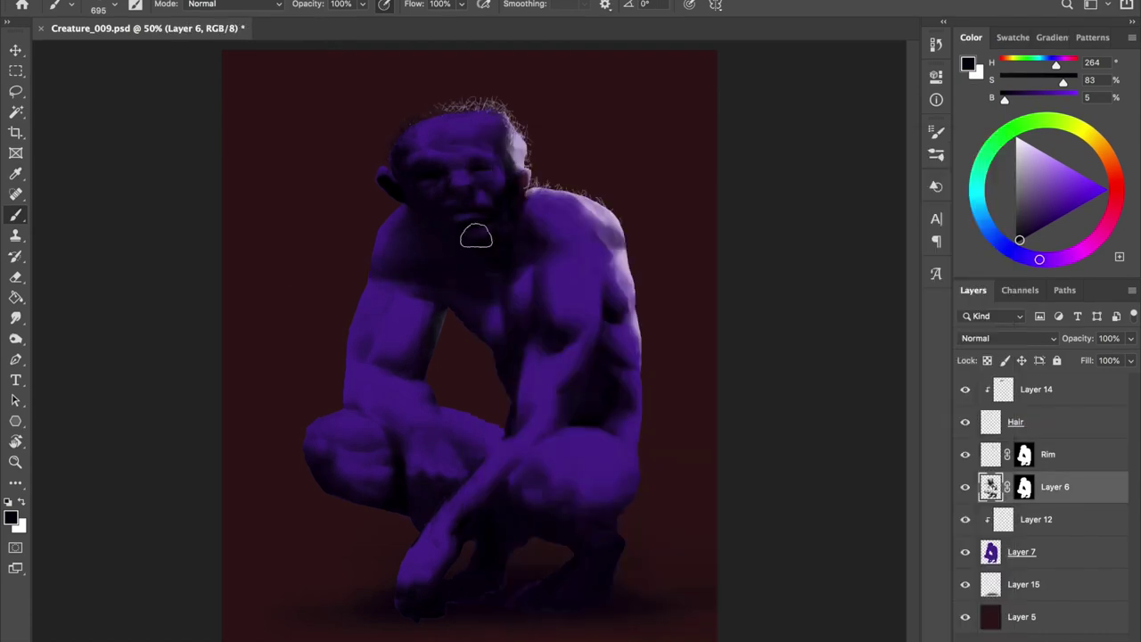
left_click(471, 237, "alt")
left_click_drag(470, 237, 443, 293)
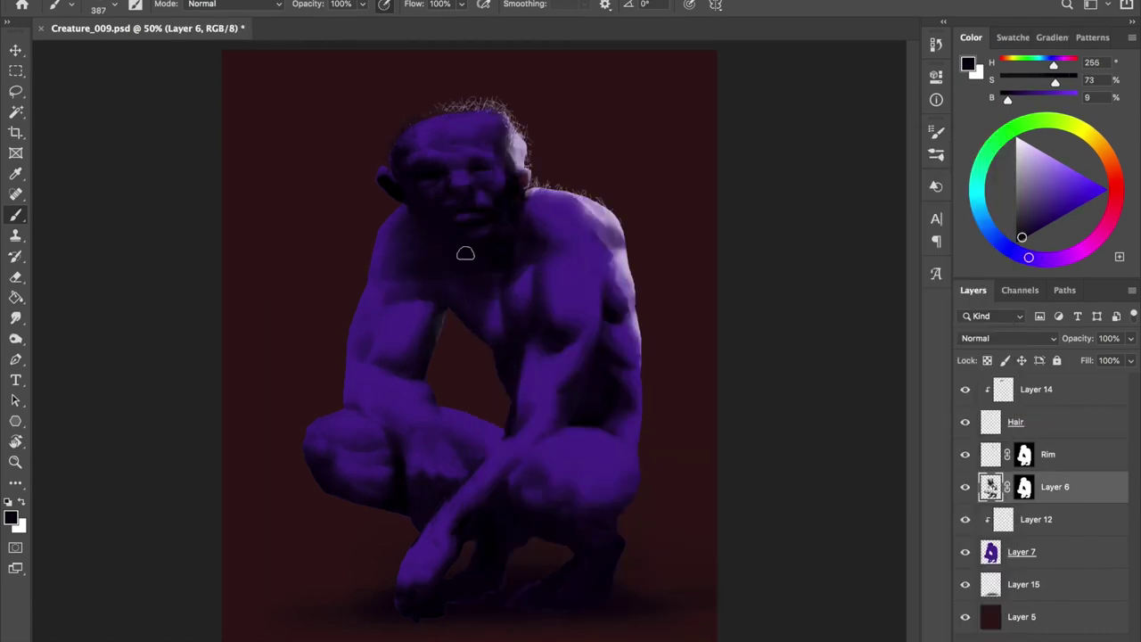
key("ctrl+shift+h")
mouse_move(580, 280)
left_mouse_down()
mouse_move(570, 246)
mouse_move(522, 303)
left_mouse_up()
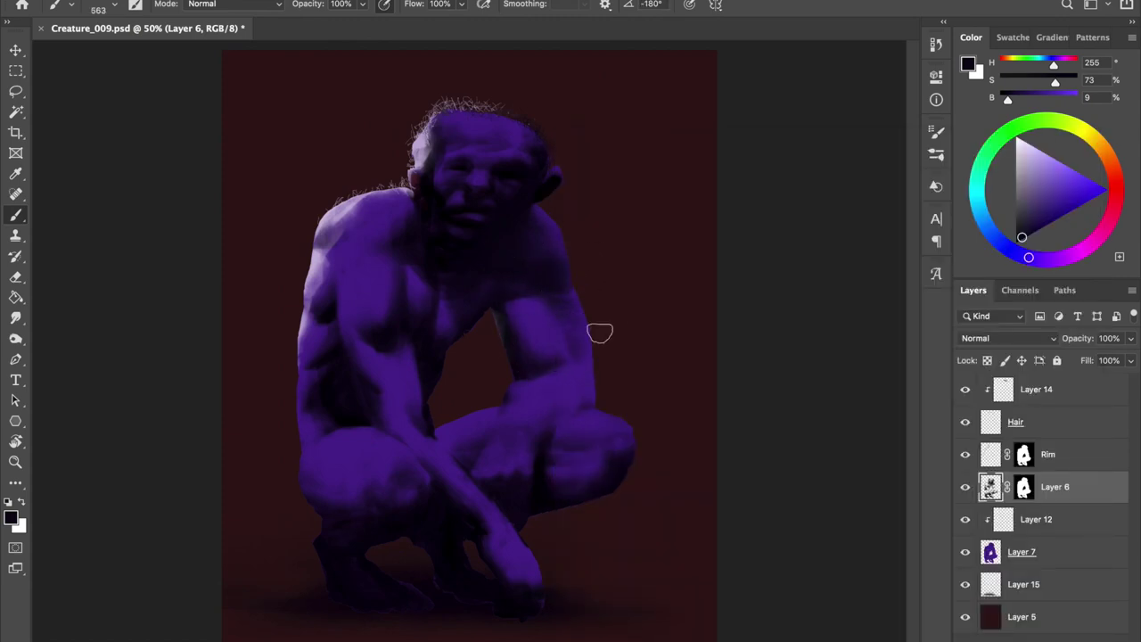
key("ctrl+shift+h")
key("e")
key("ctrl+s")
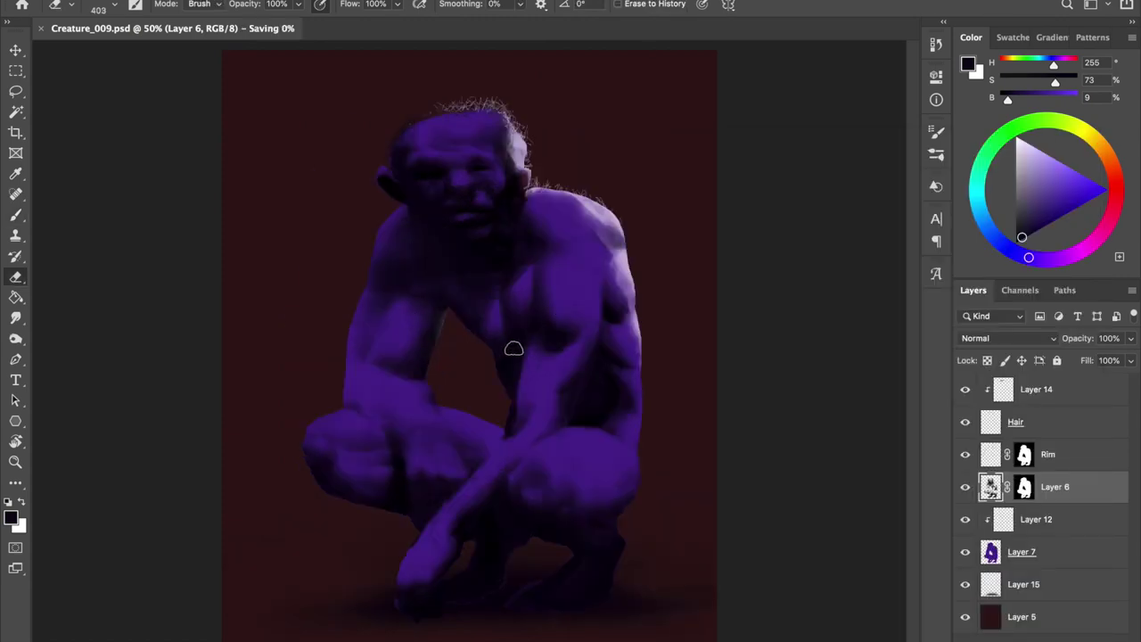
key("b")
Paint more Layer 6 shading at lower brush opacity, alternating with the eraser
right_click(416, 363)
key("Escape")
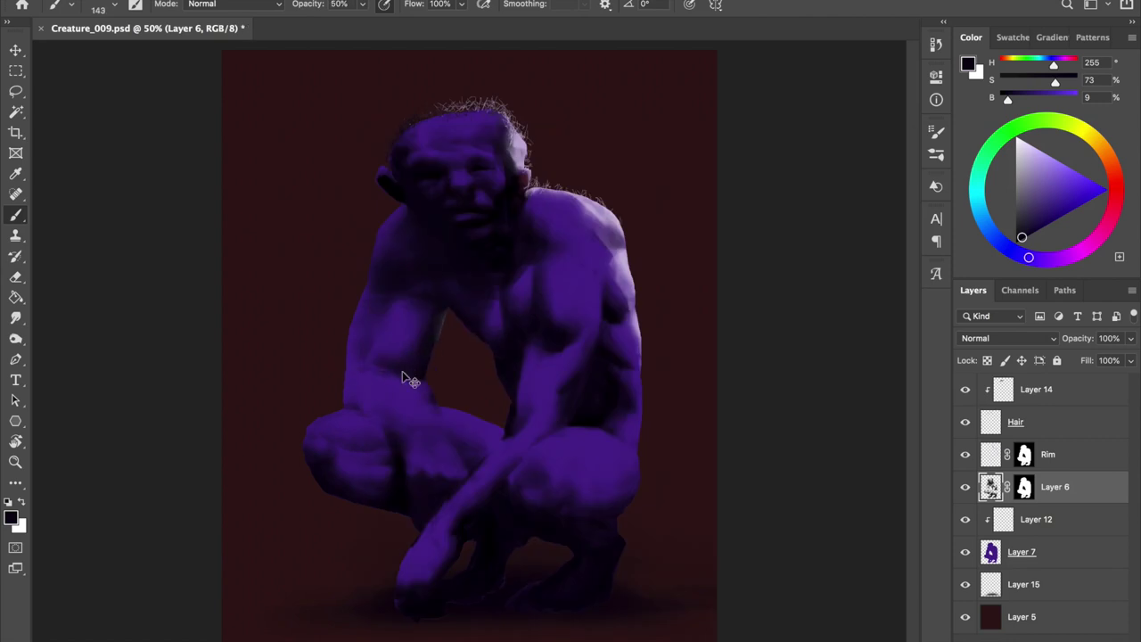
key("ctrl+shift+h")
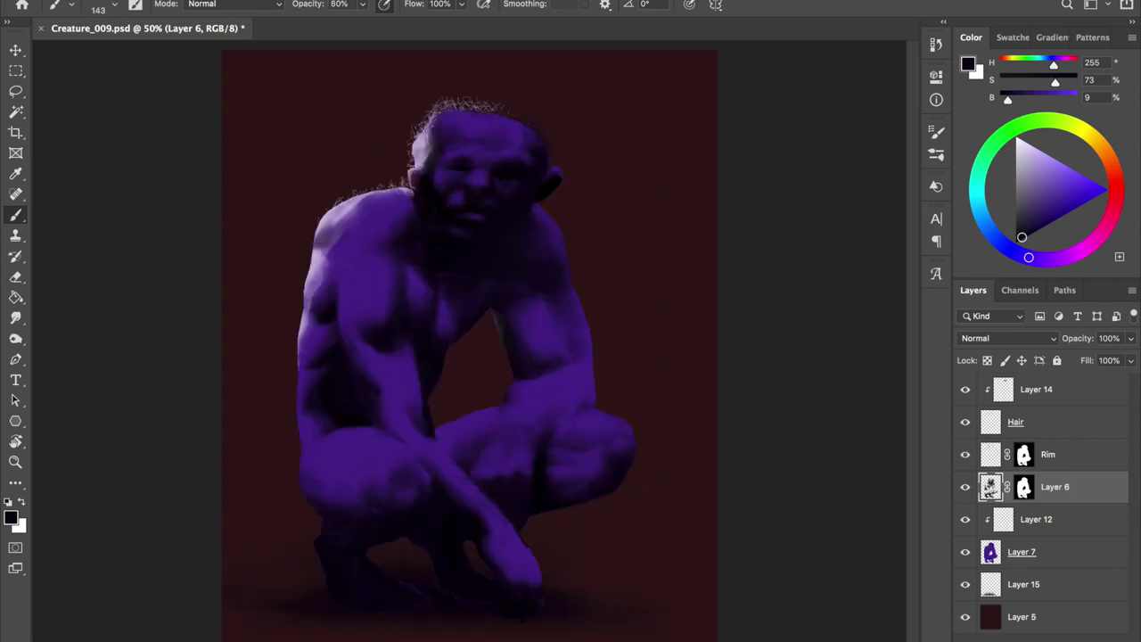
key("bracketright")
key("bracketright")
key("bracketright")
right_click(570, 370)
key("Escape")
key("e")
key("b")
Continue shading Layer 6 with larger brush presets, checking on the flipped canvas
key("ctrl+shift+h")
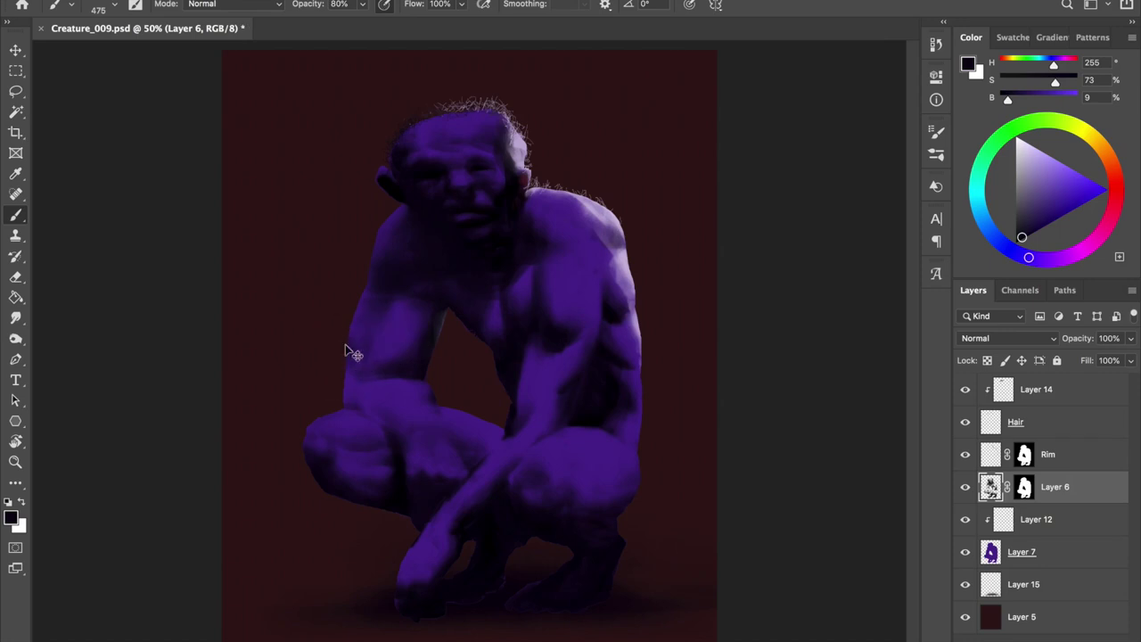
key("ctrl+shift+h")
key("e")
key("b")
right_click(553, 364)
double_click(663, 335)
right_click(527, 365)
double_click(603, 472)
key("ctrl+shift+h")
left_click_drag(445, 393, 391, 417)
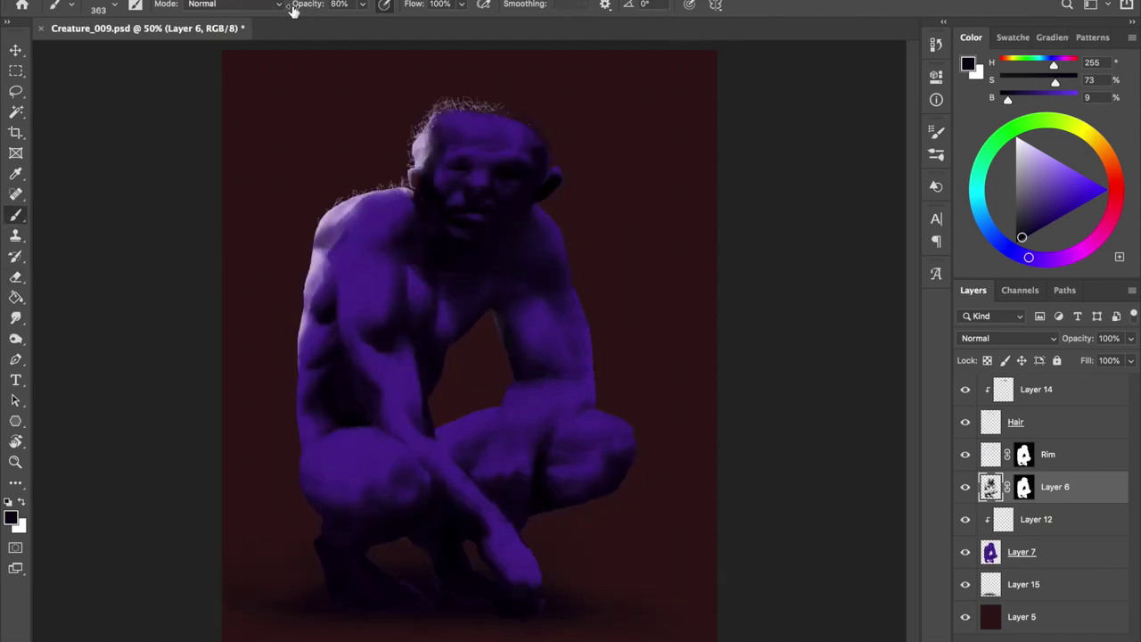